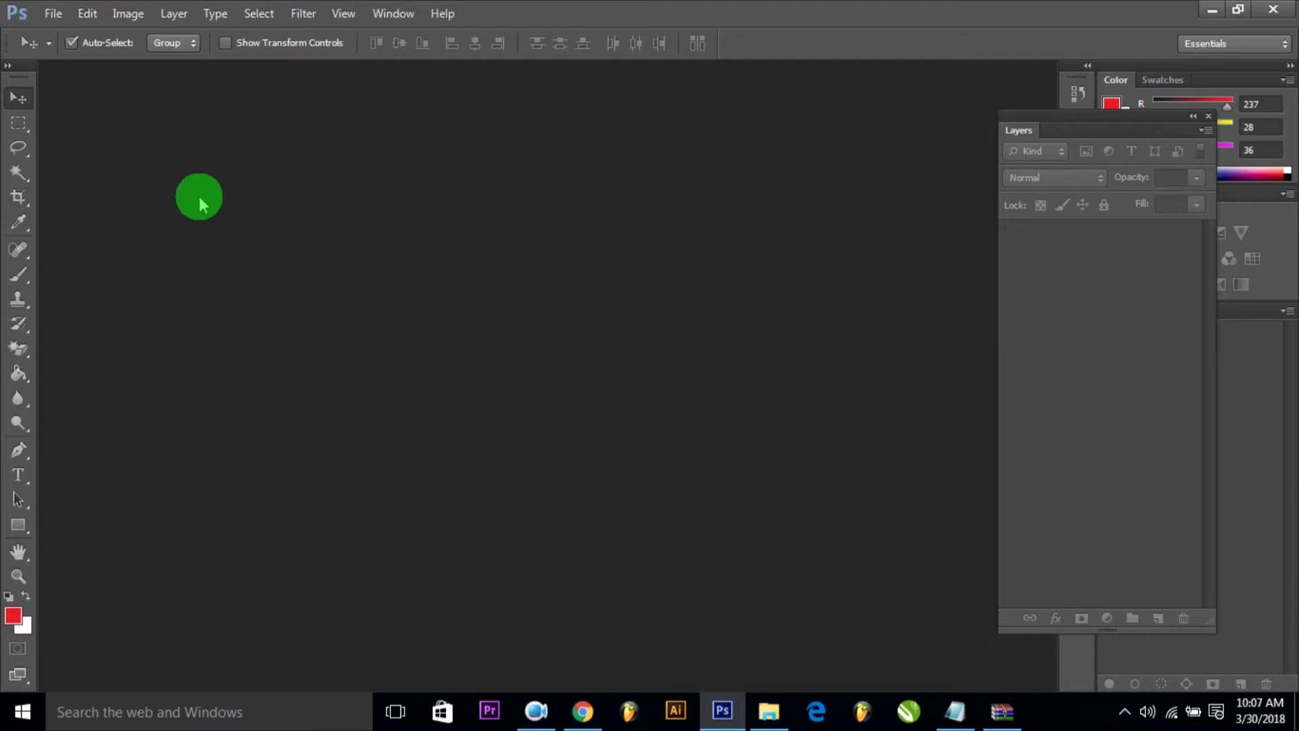
Create a new document 'FB COVER PAGE DESIGN' at 851 × 315 px, 300 ppi, RGB Color.
{"action": "left_click", "coordinate": [54, 15]}
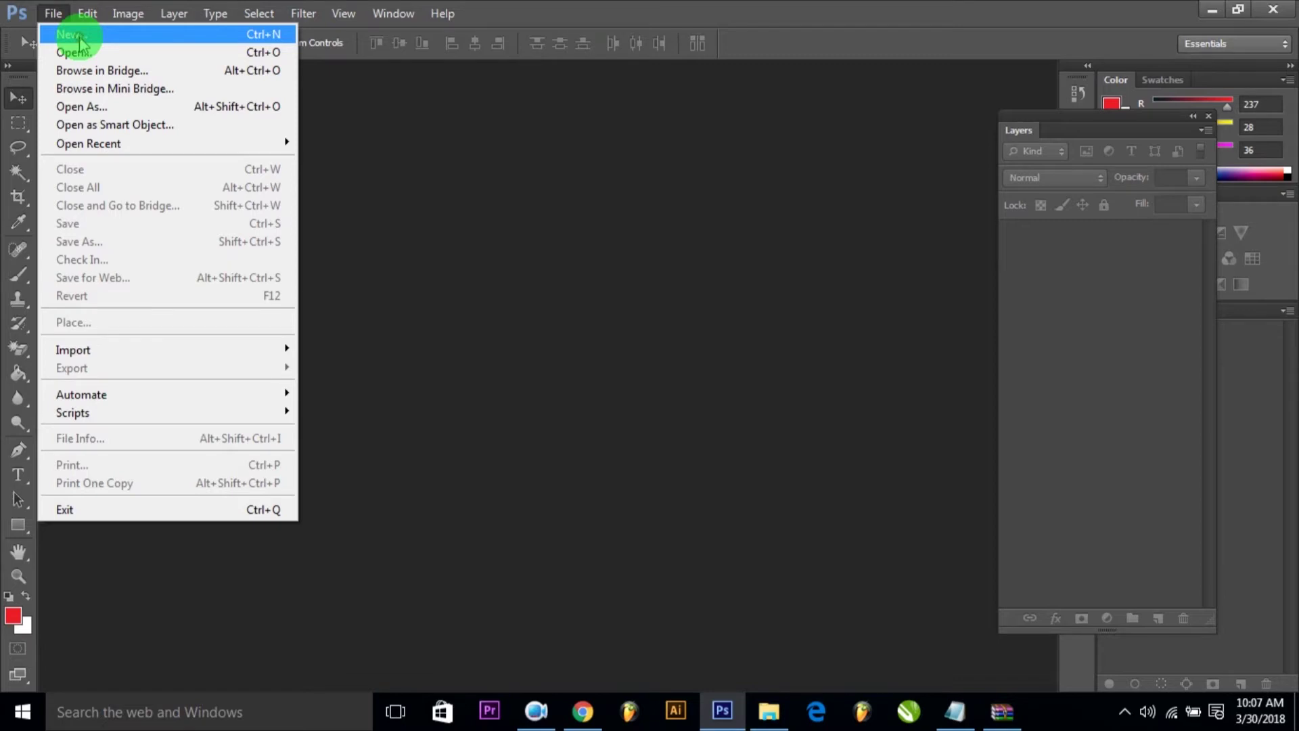
{"action": "left_click", "coordinate": [80, 35]}
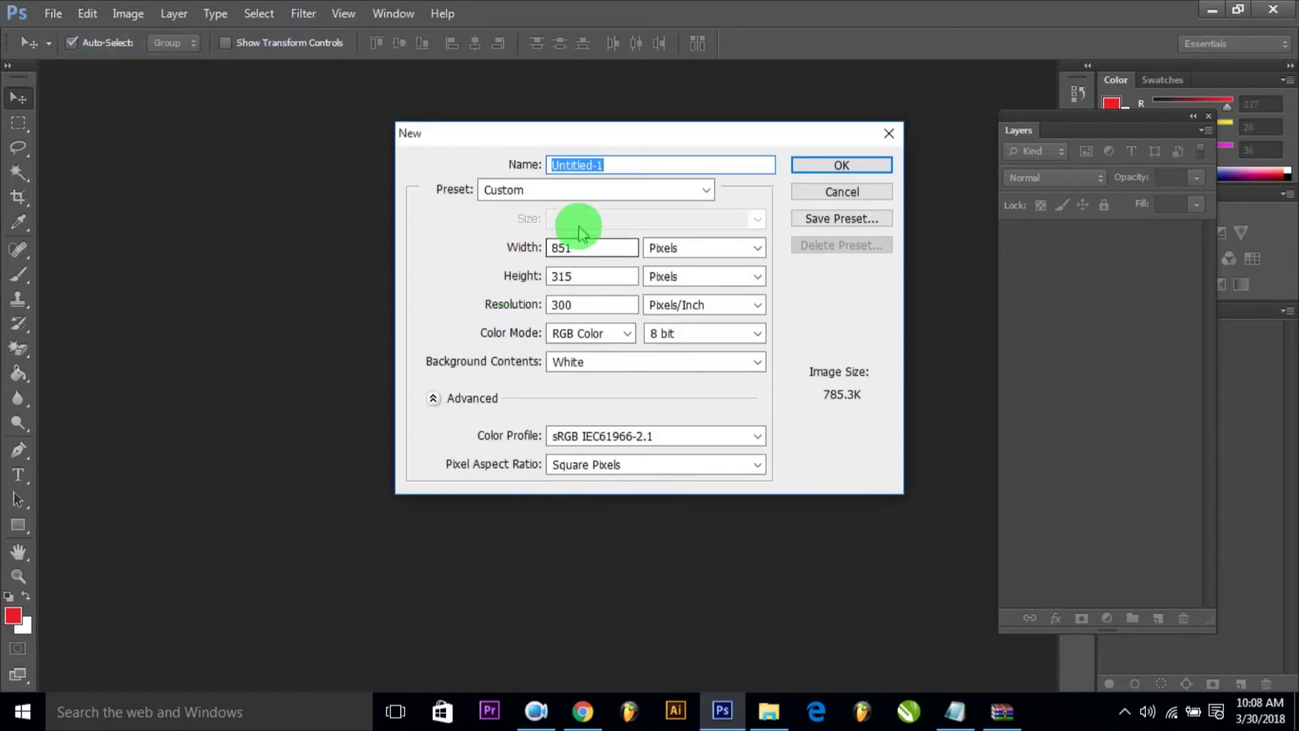
{"action": "type", "text": "FB COVER PAGE DESIGN"}
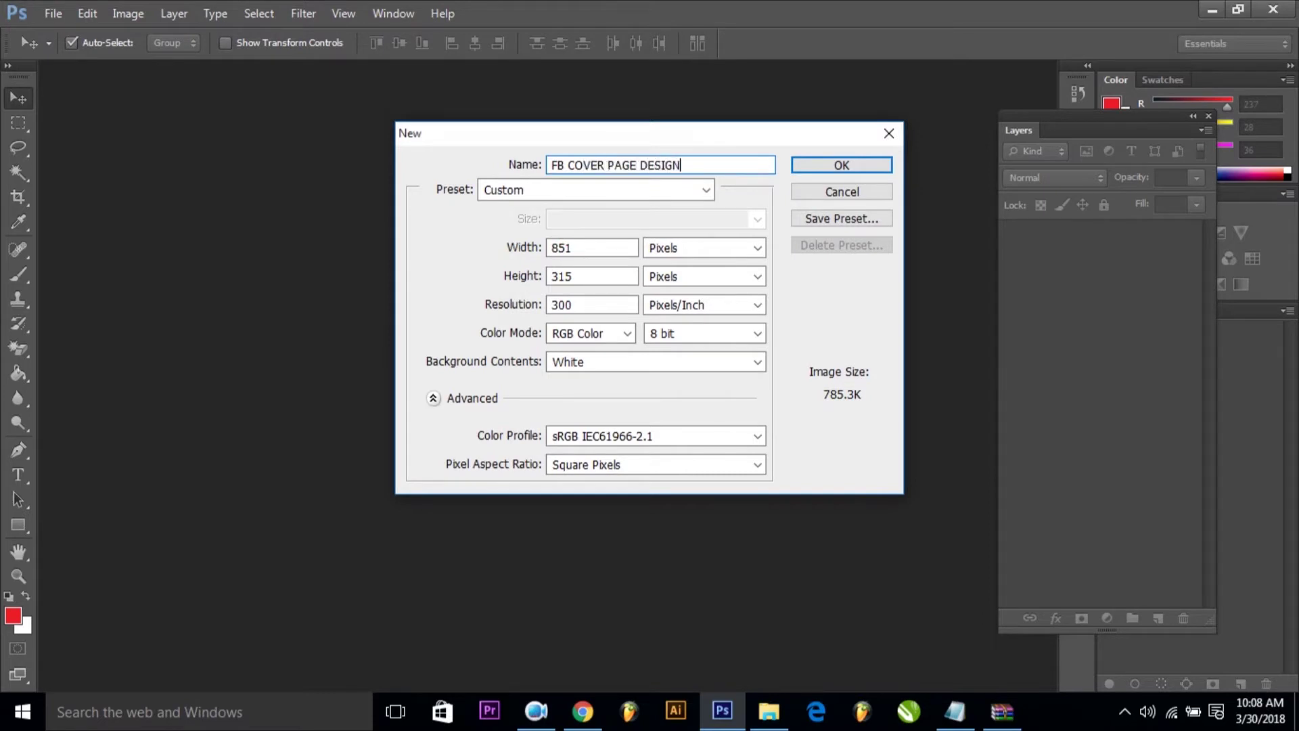
{"action": "double_click", "coordinate": [586, 249]}
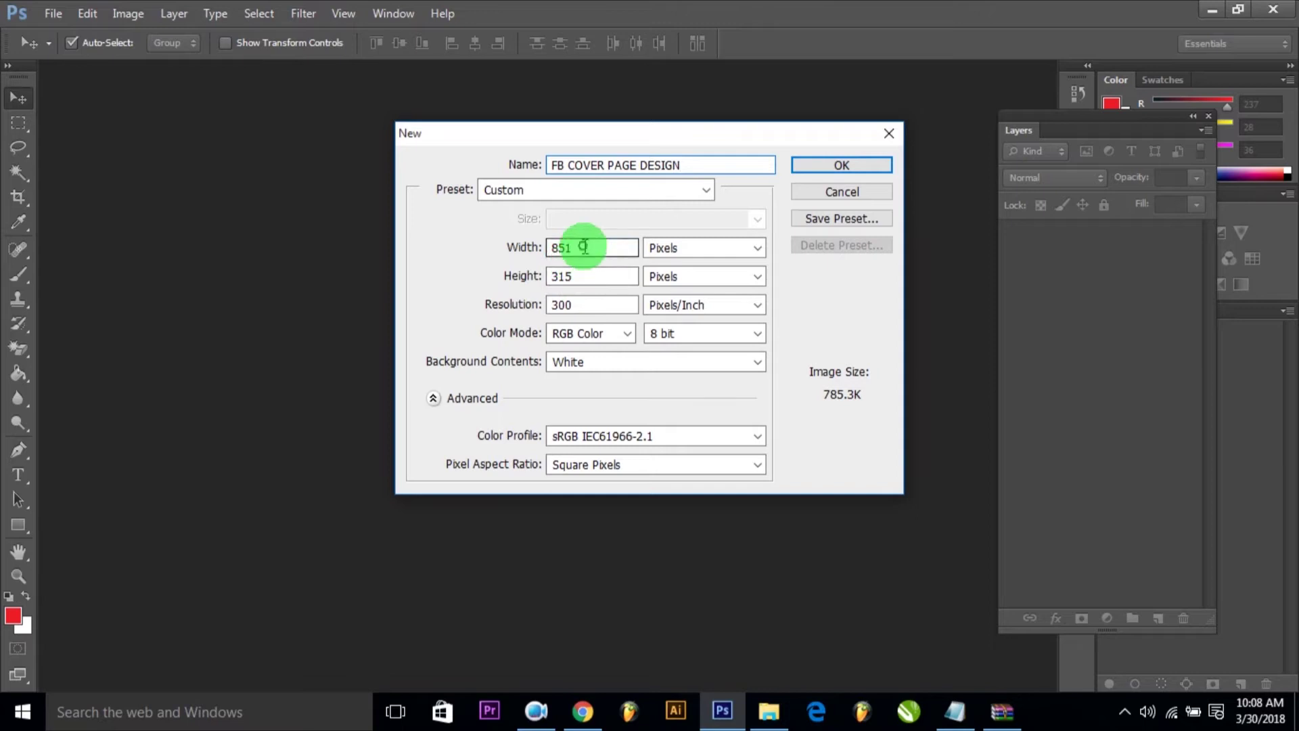
{"action": "double_click", "coordinate": [592, 276]}
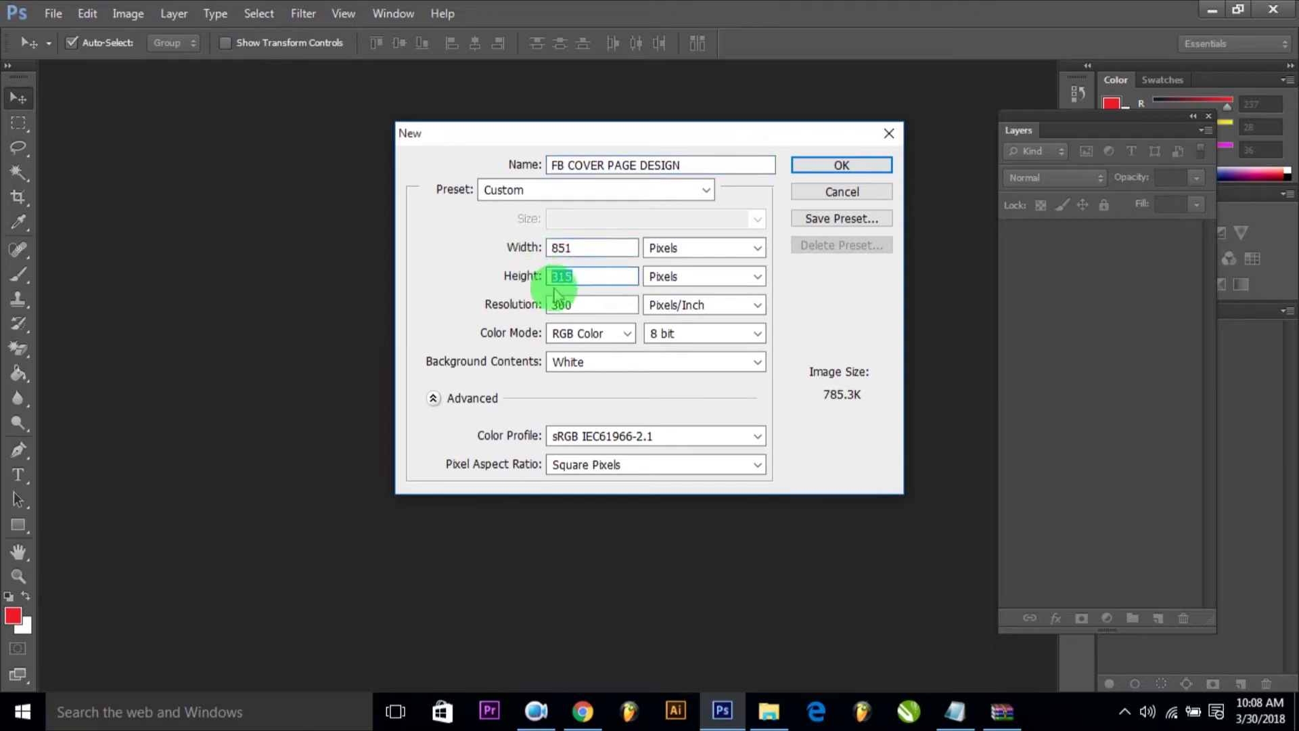
{"action": "double_click", "coordinate": [572, 304]}
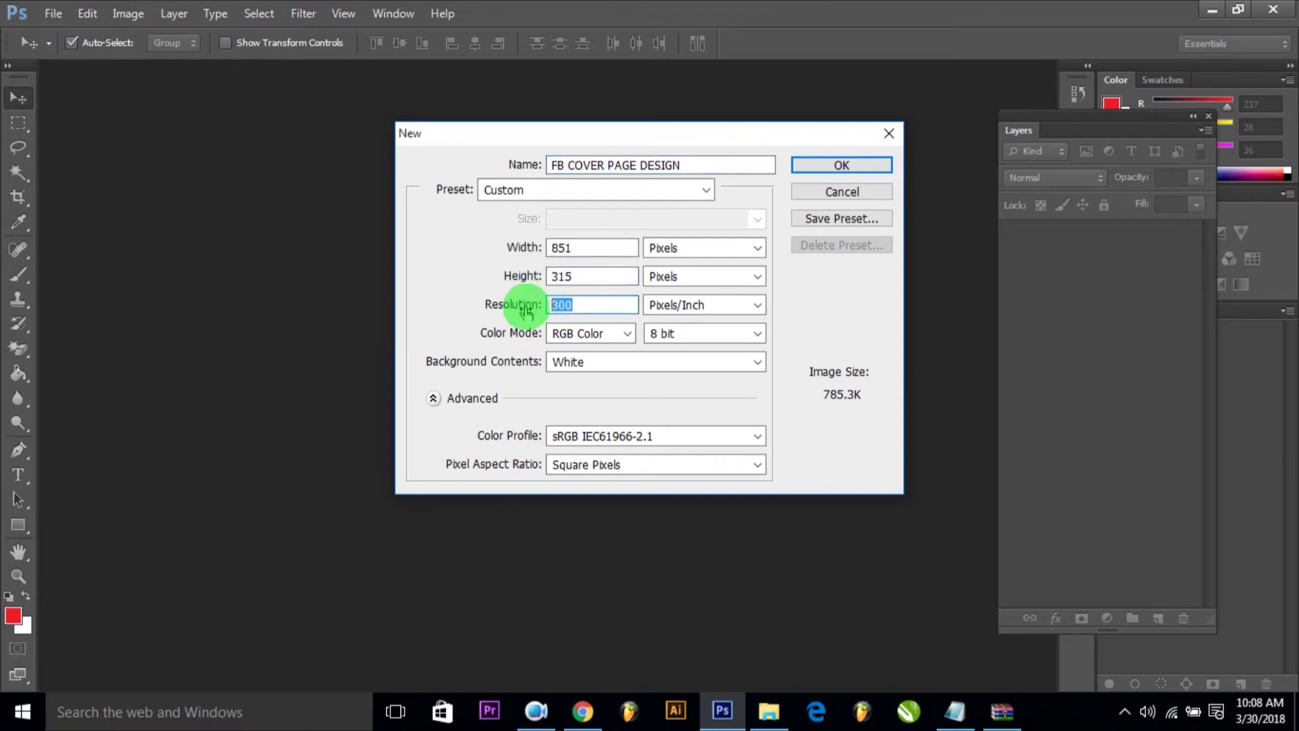
{"action": "left_click", "coordinate": [564, 338]}
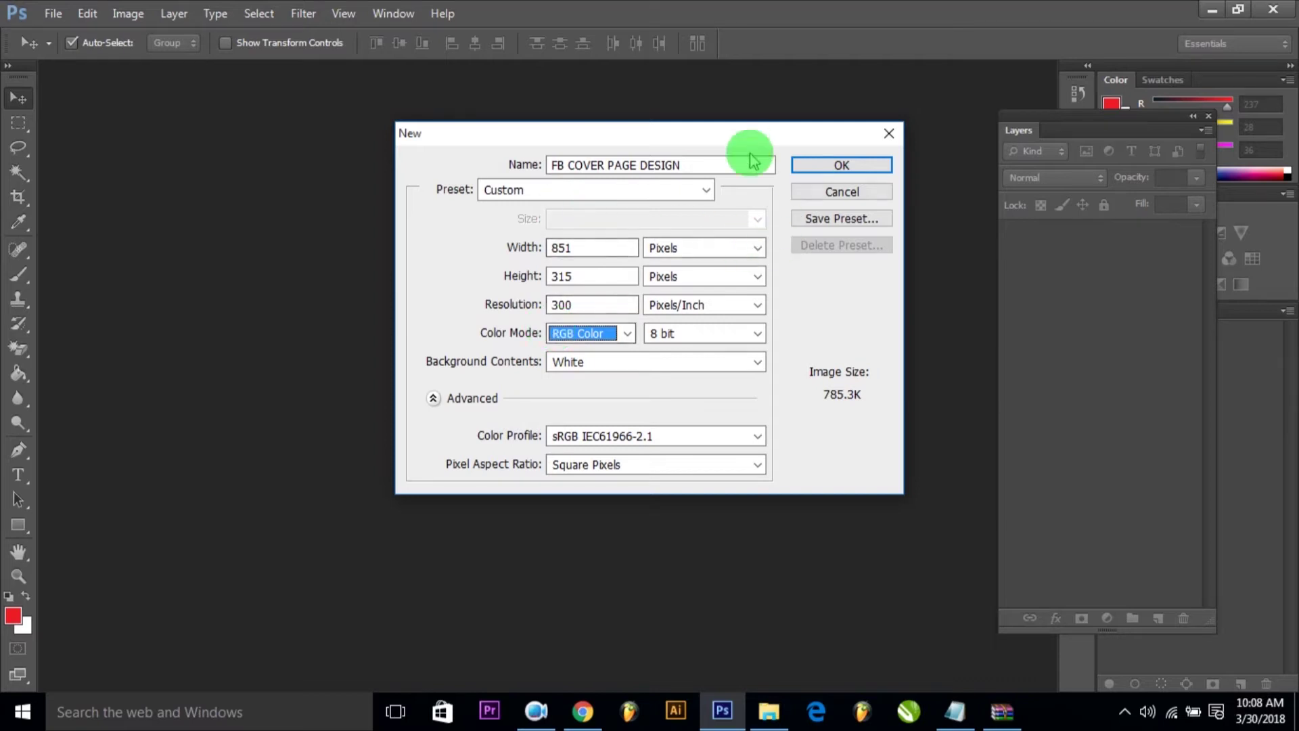
{"action": "left_click", "coordinate": [838, 166]}
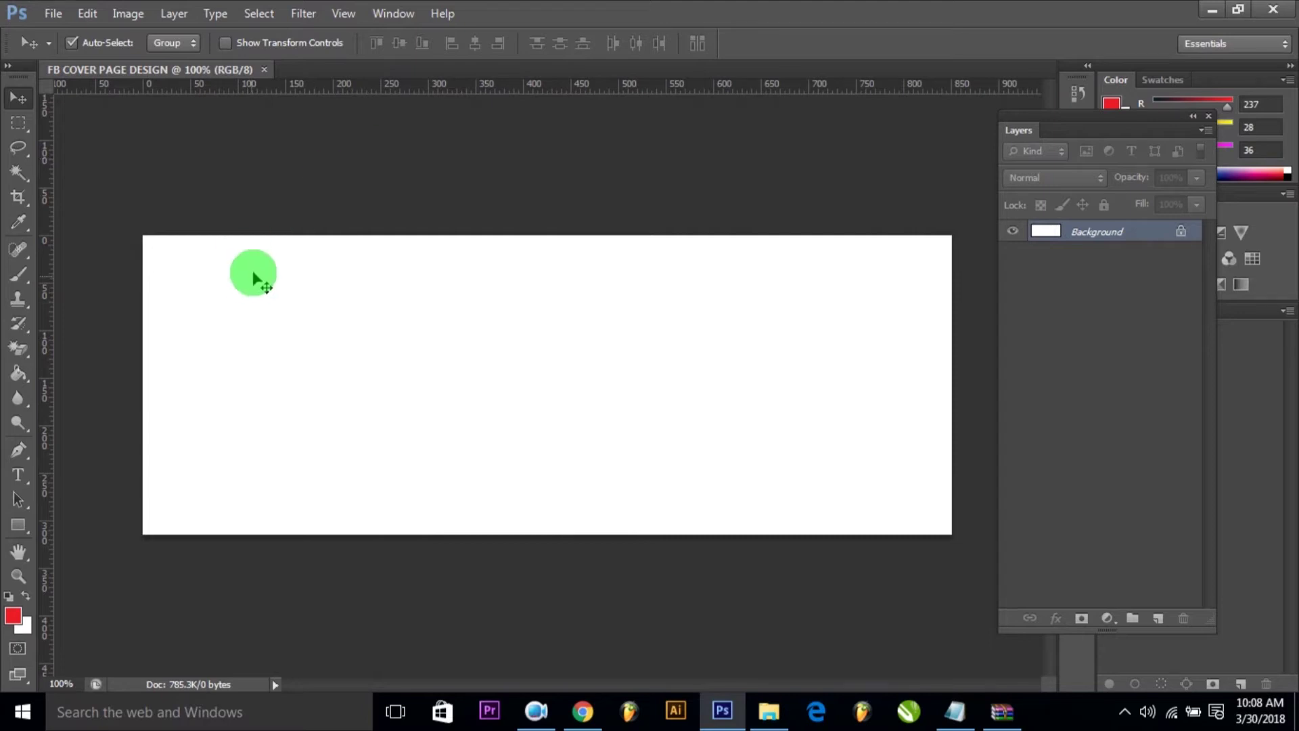
Draw a temporary rectangle over the canvas's right side and set its width to 667 px.
{"action": "left_click", "coordinate": [18, 525]}
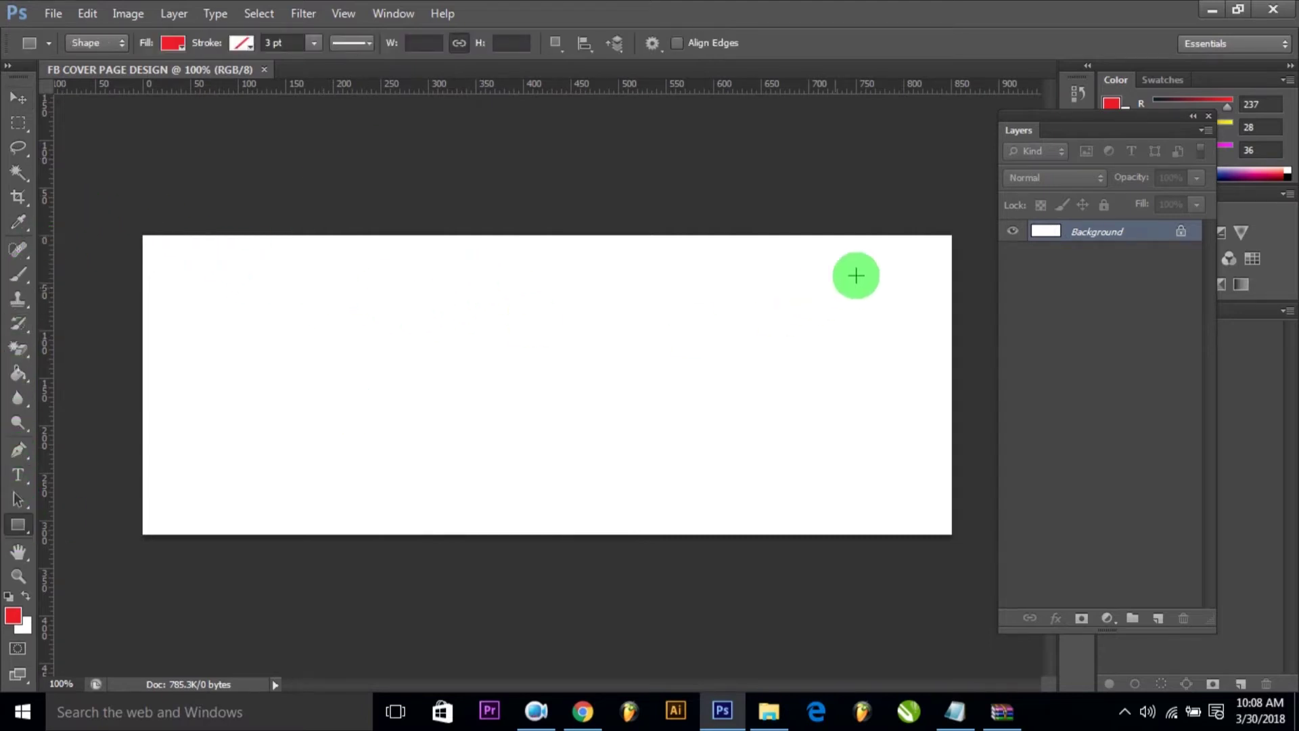
{"action": "mouse_move", "coordinate": [950, 268]}
{"action": "left_mouse_down"}
{"action": "mouse_move", "coordinate": [330, 467]}
{"action": "mouse_move", "coordinate": [316, 535]}
{"action": "left_mouse_up"}
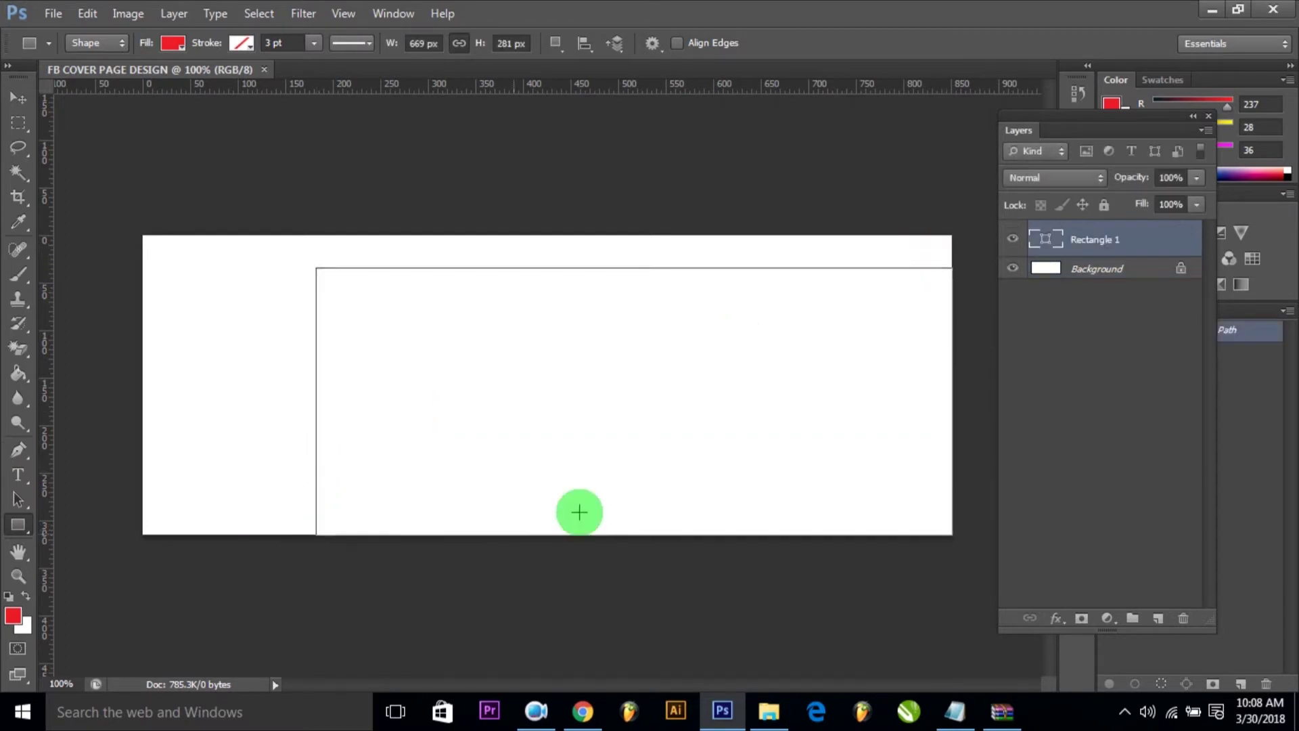
{"action": "left_click", "coordinate": [426, 43]}
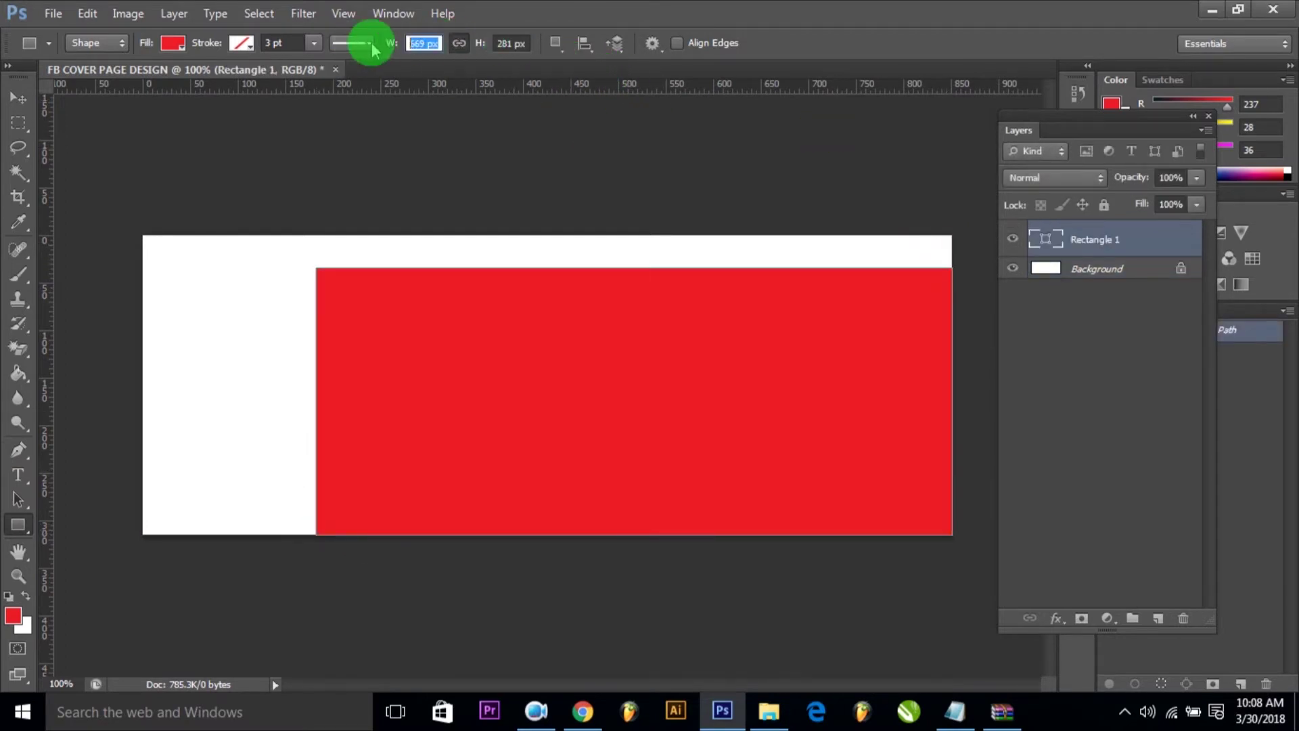
{"action": "type", "text": "667"}
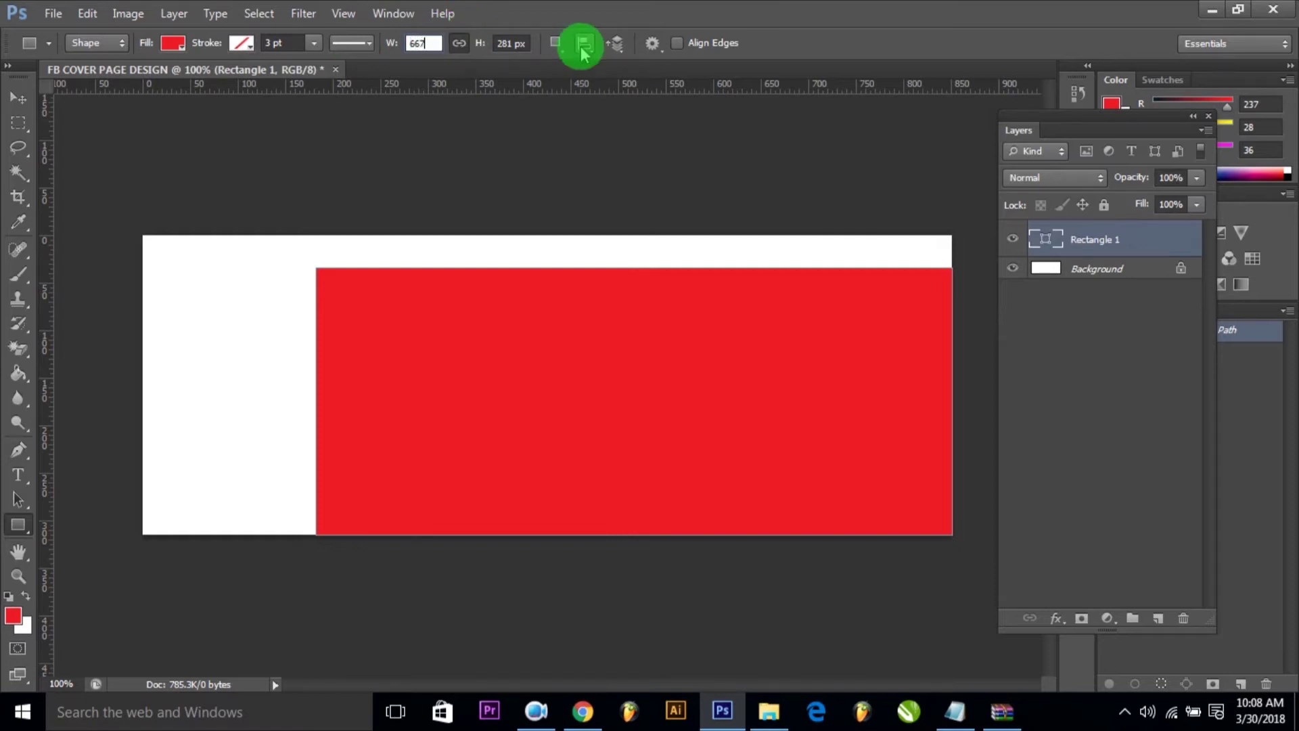
{"action": "key", "text": "Return"}
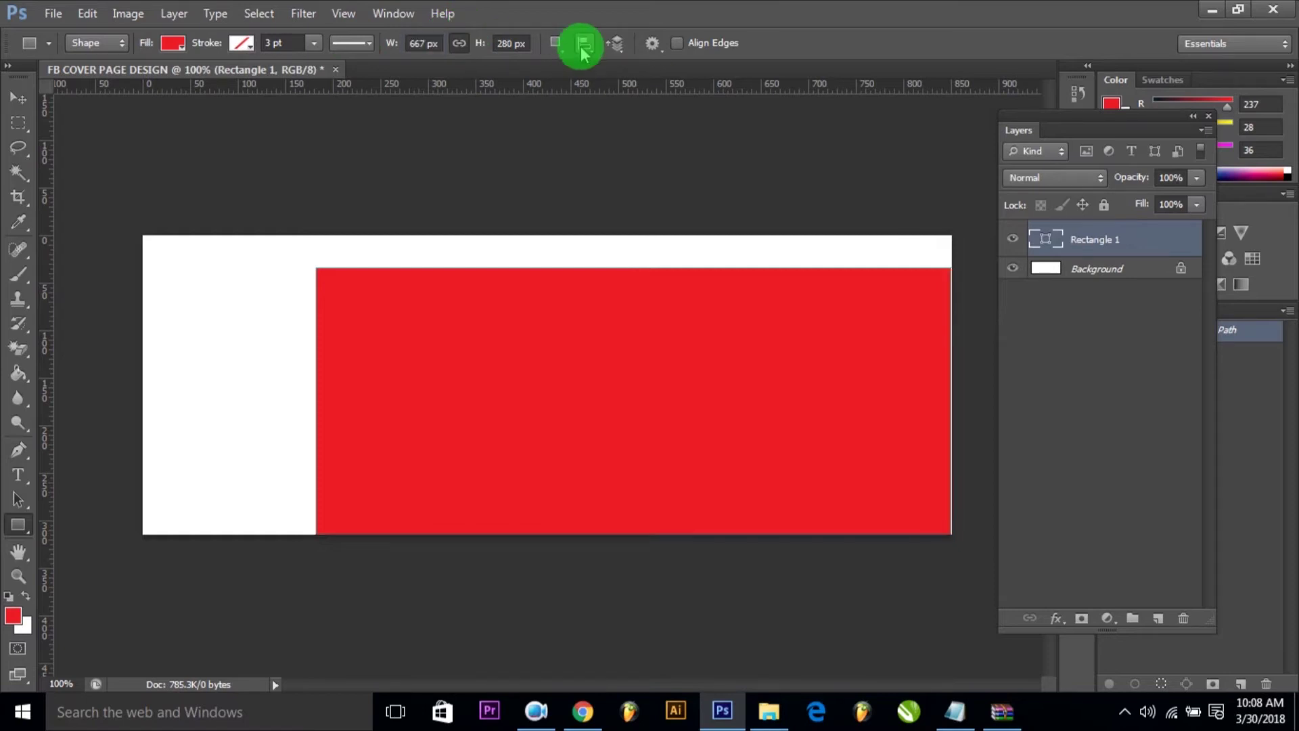
Select all and align the rectangle to the canvas's right edge.
{"action": "left_click", "coordinate": [18, 123]}
{"action": "key", "text": "ctrl+a"}
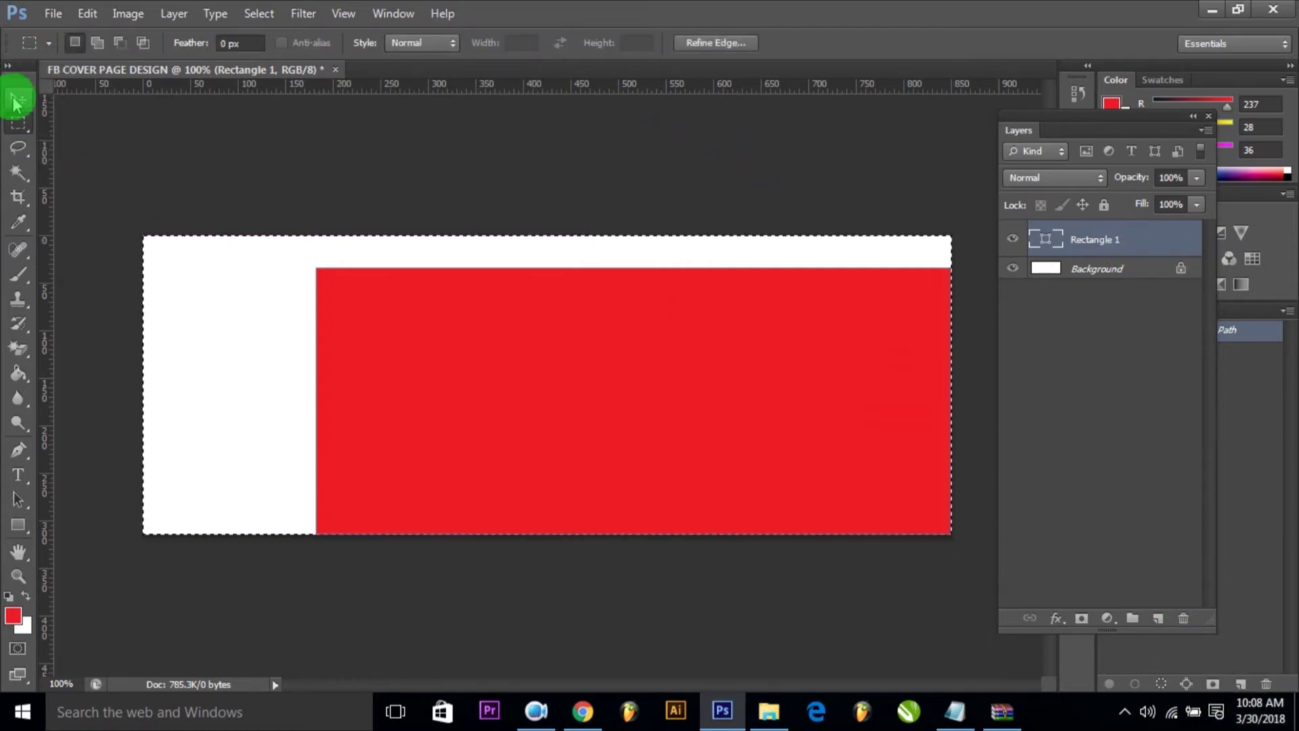
{"action": "left_click", "coordinate": [18, 99]}
{"action": "left_click", "coordinate": [499, 44]}
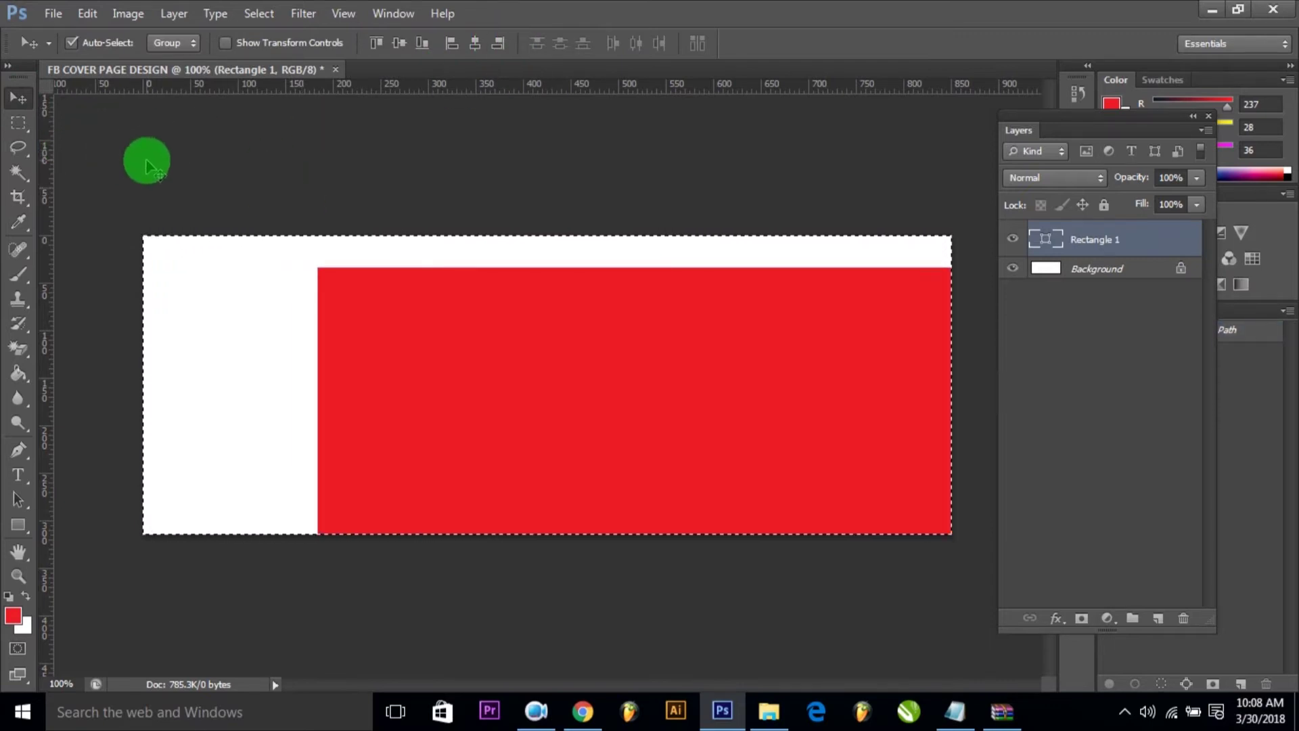
{"action": "left_click", "coordinate": [86, 264]}
Drag a vertical guide to the rectangle's left edge, then delete the rectangle.
{"action": "left_click_drag", "start_coordinate": [48, 276], "coordinate": [318, 393]}
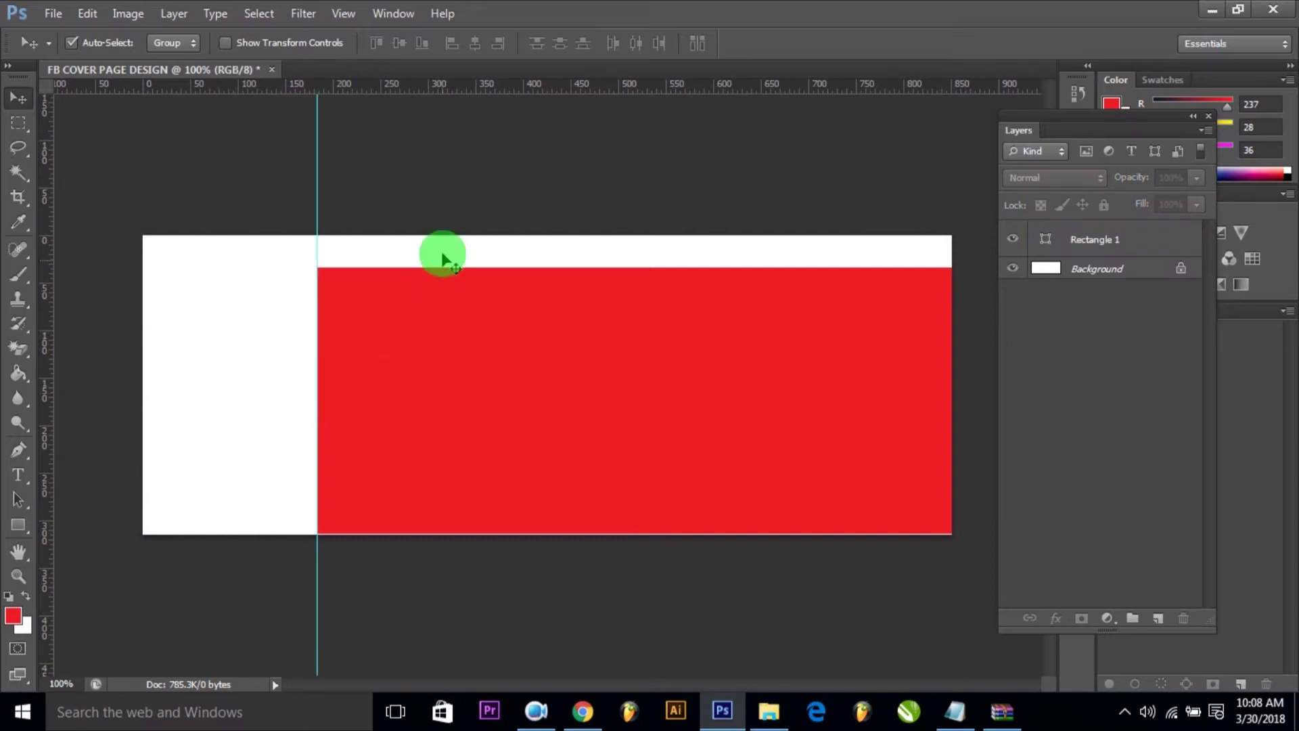
{"action": "left_click", "coordinate": [471, 331]}
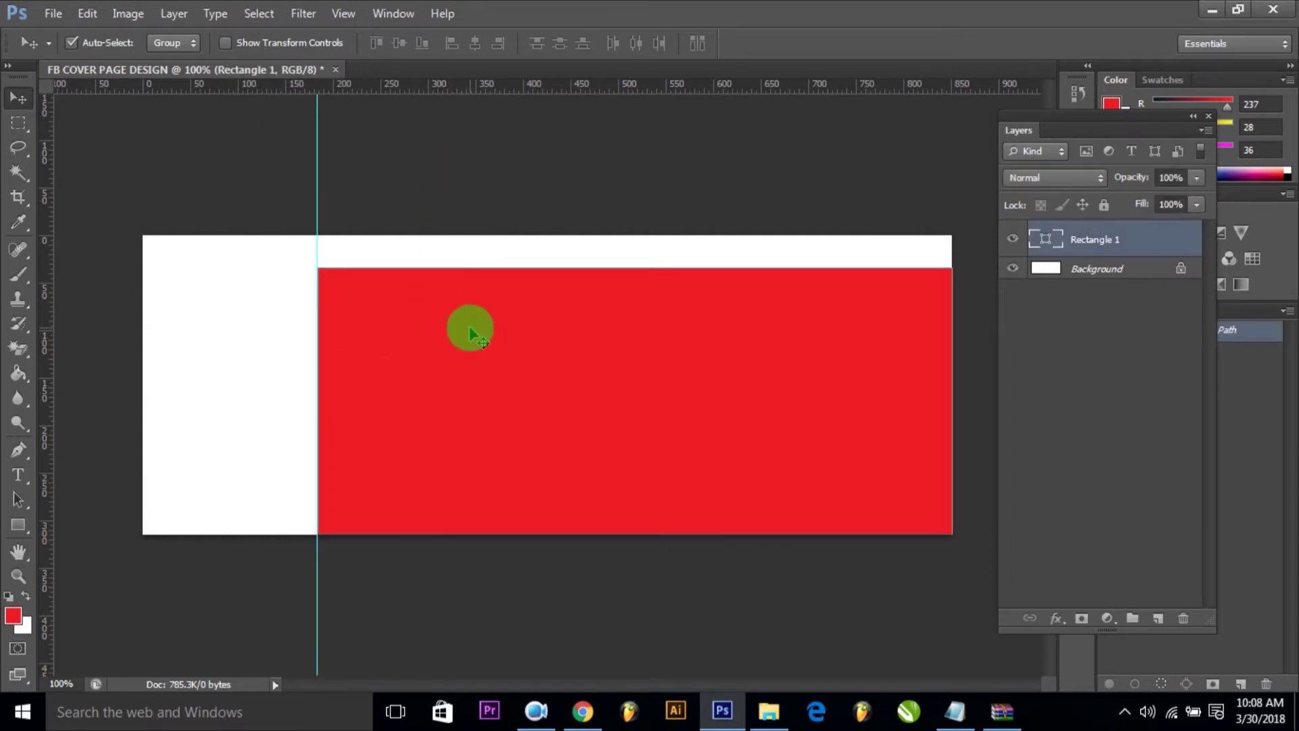
{"action": "key", "text": "Delete"}
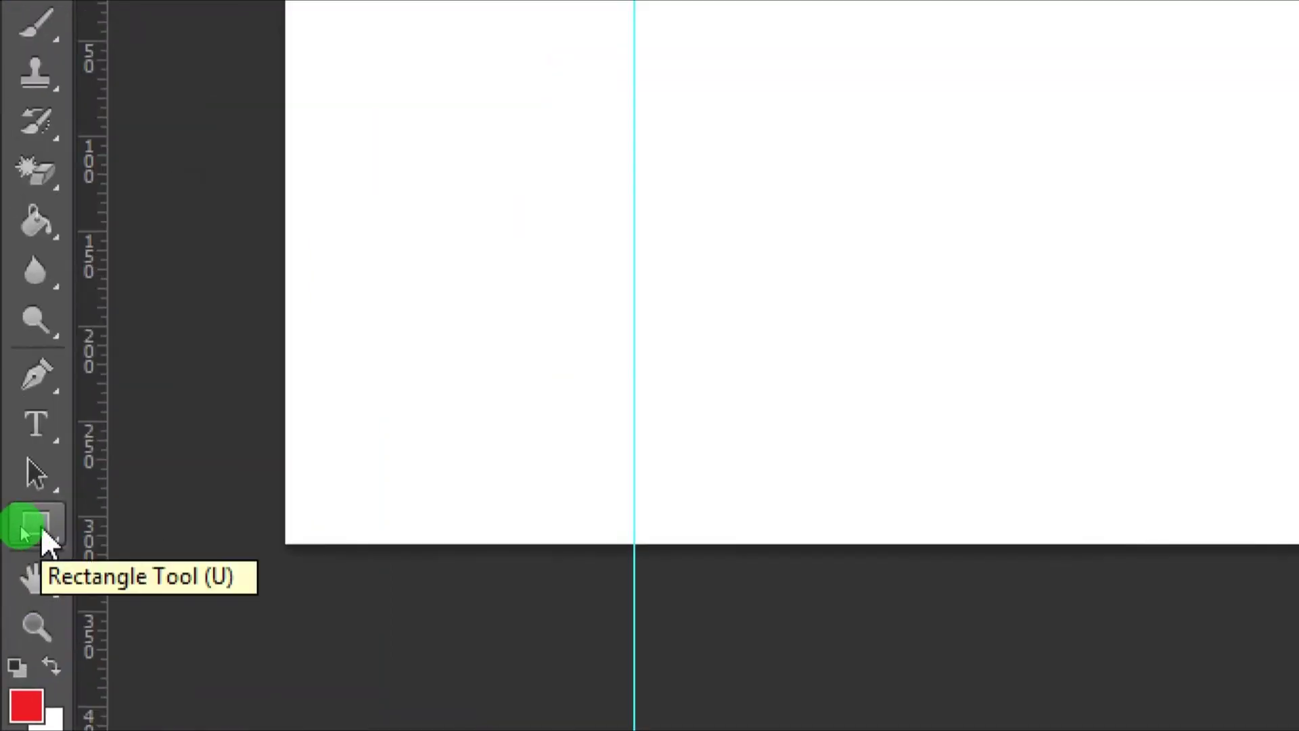
{"action": "right_click", "coordinate": [20, 531]}
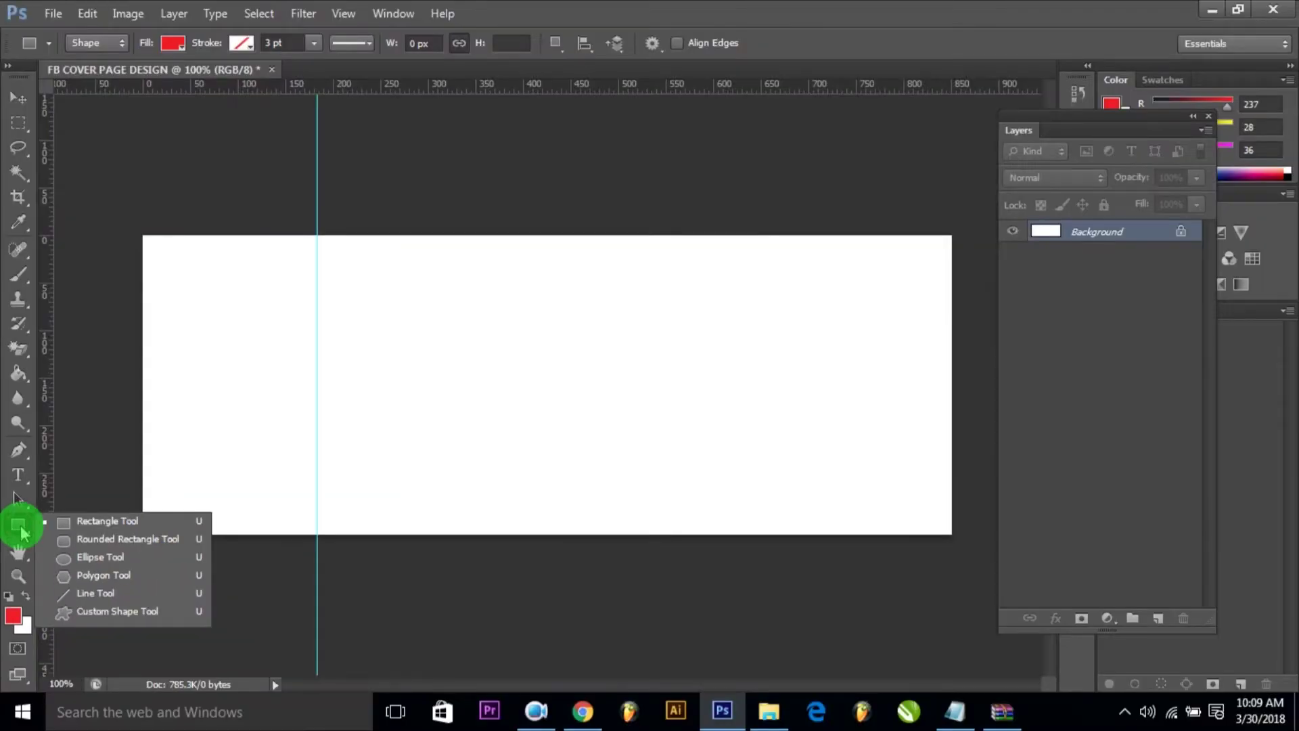
Turn a lower-left red rectangle into a triangle by deleting its top-right anchor and raising its top-left anchor.
{"action": "left_click", "coordinate": [24, 534]}
{"action": "mouse_move", "coordinate": [140, 398]}
{"action": "left_mouse_down"}
{"action": "mouse_move", "coordinate": [294, 503]}
{"action": "mouse_move", "coordinate": [458, 533]}
{"action": "left_mouse_up"}
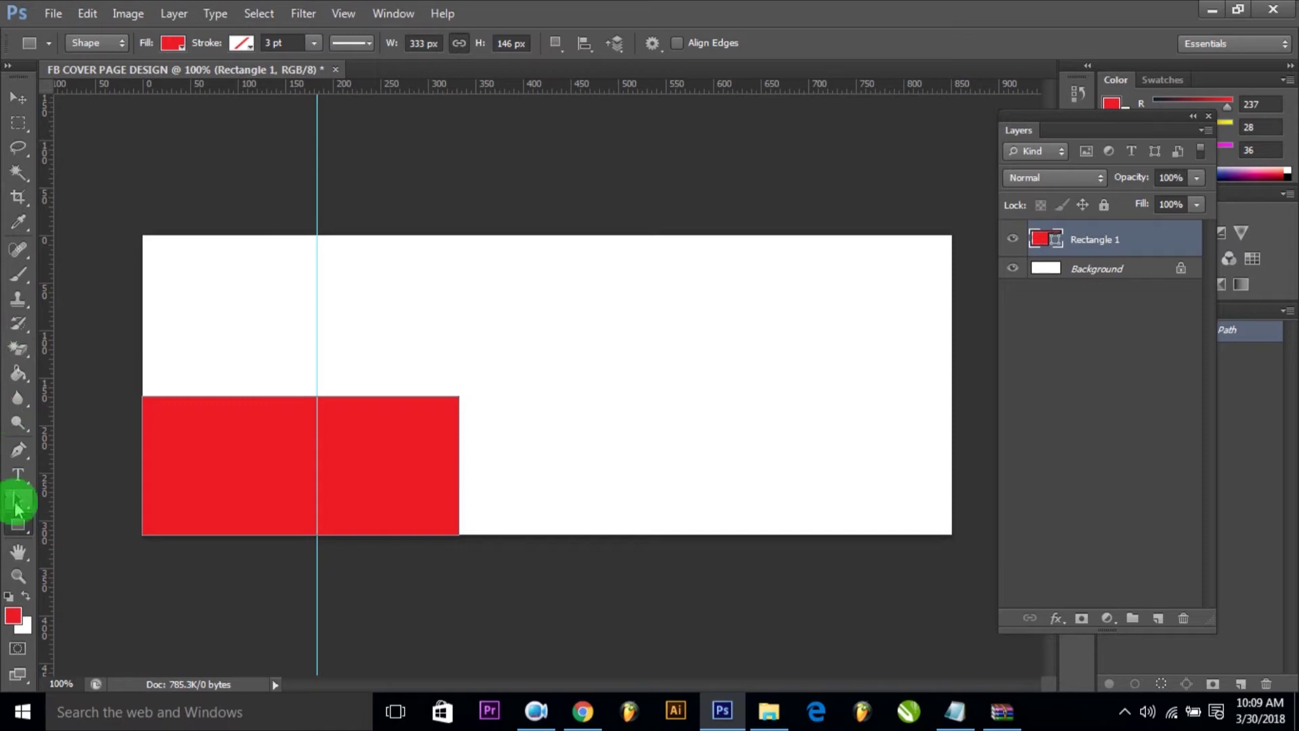
{"action": "left_click", "coordinate": [36, 459]}
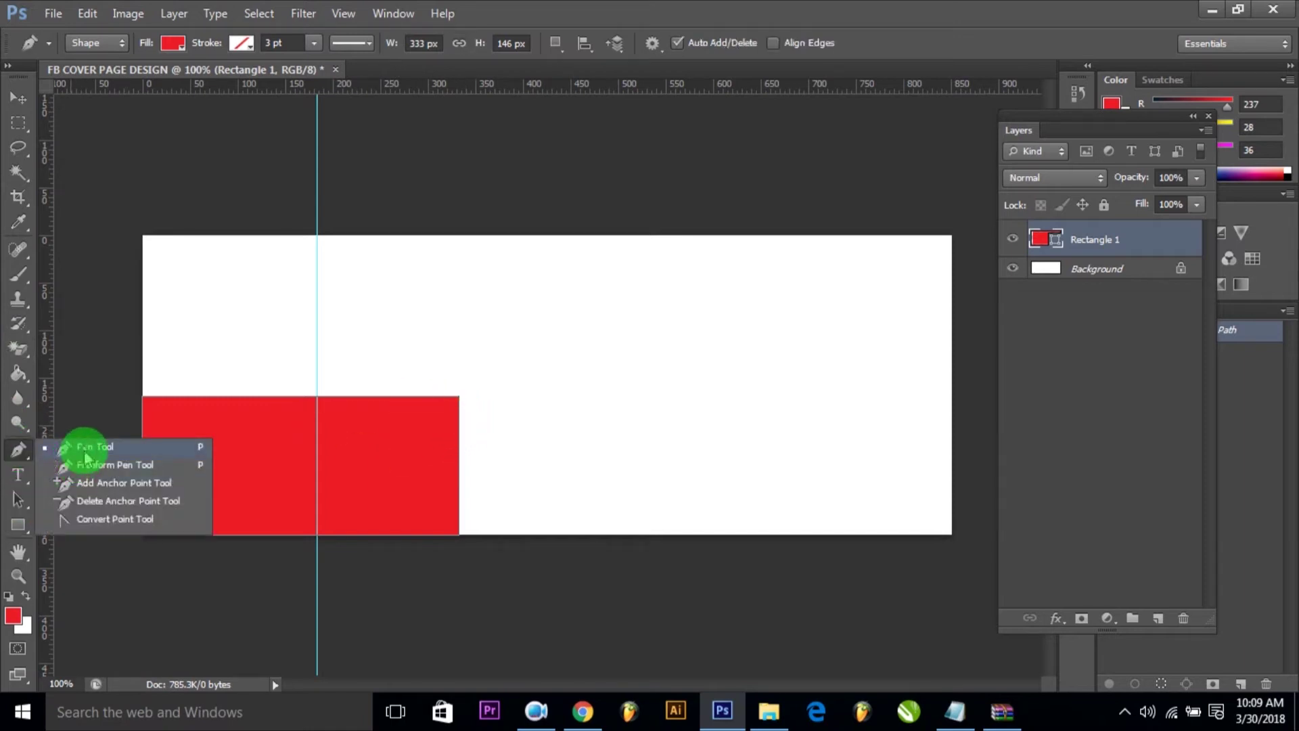
{"action": "left_click", "coordinate": [86, 502]}
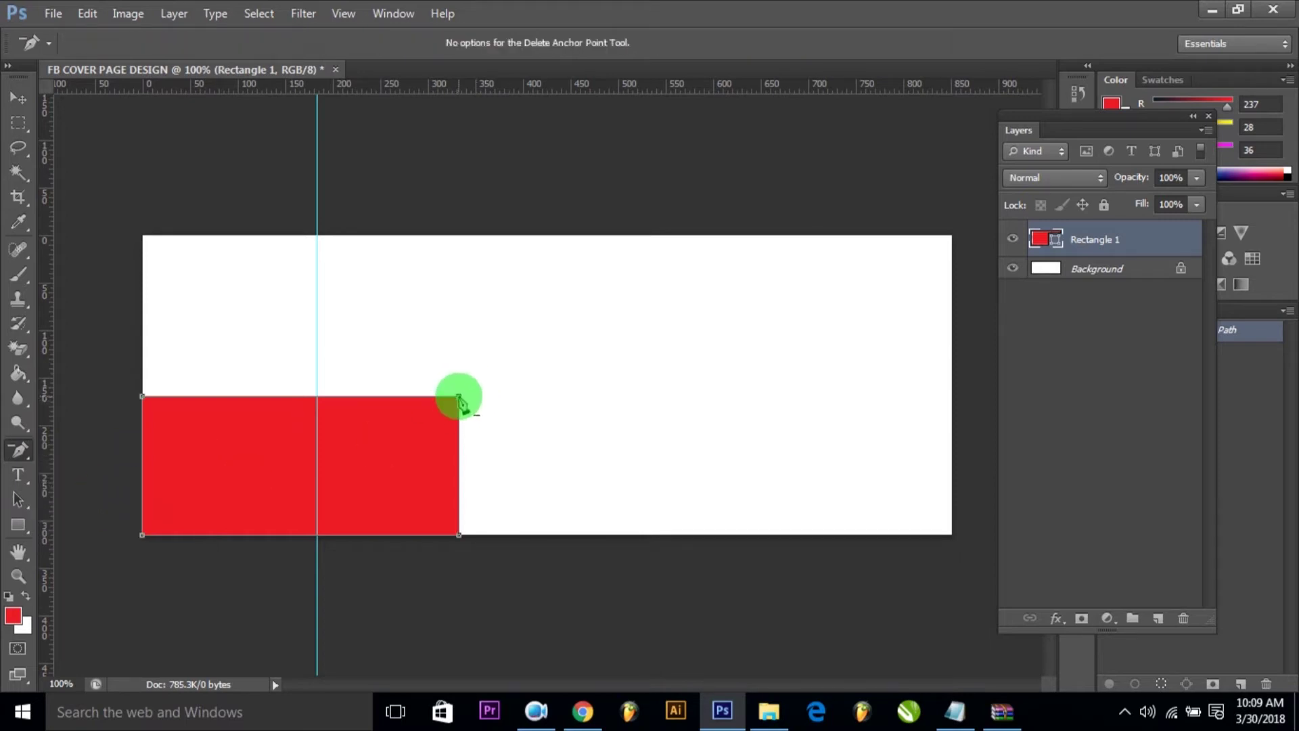
{"action": "left_click", "coordinate": [459, 397]}
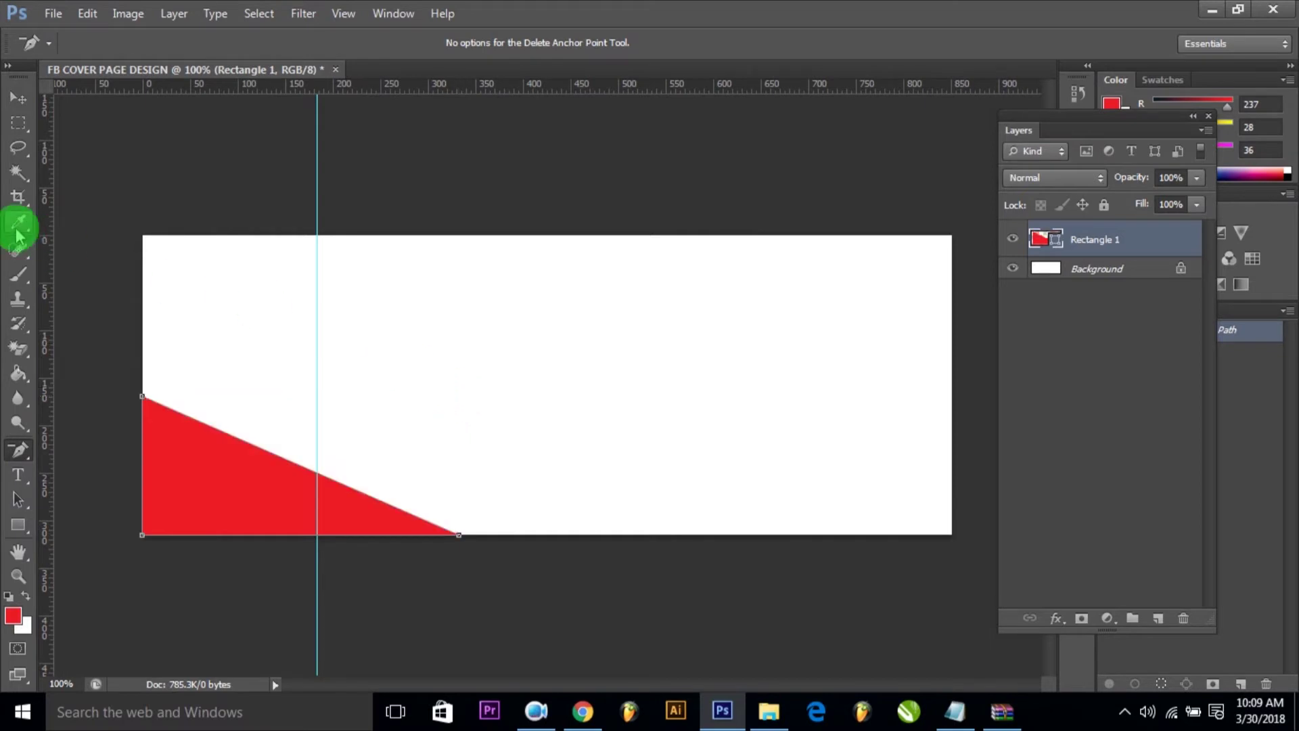
{"action": "left_click", "coordinate": [19, 100]}
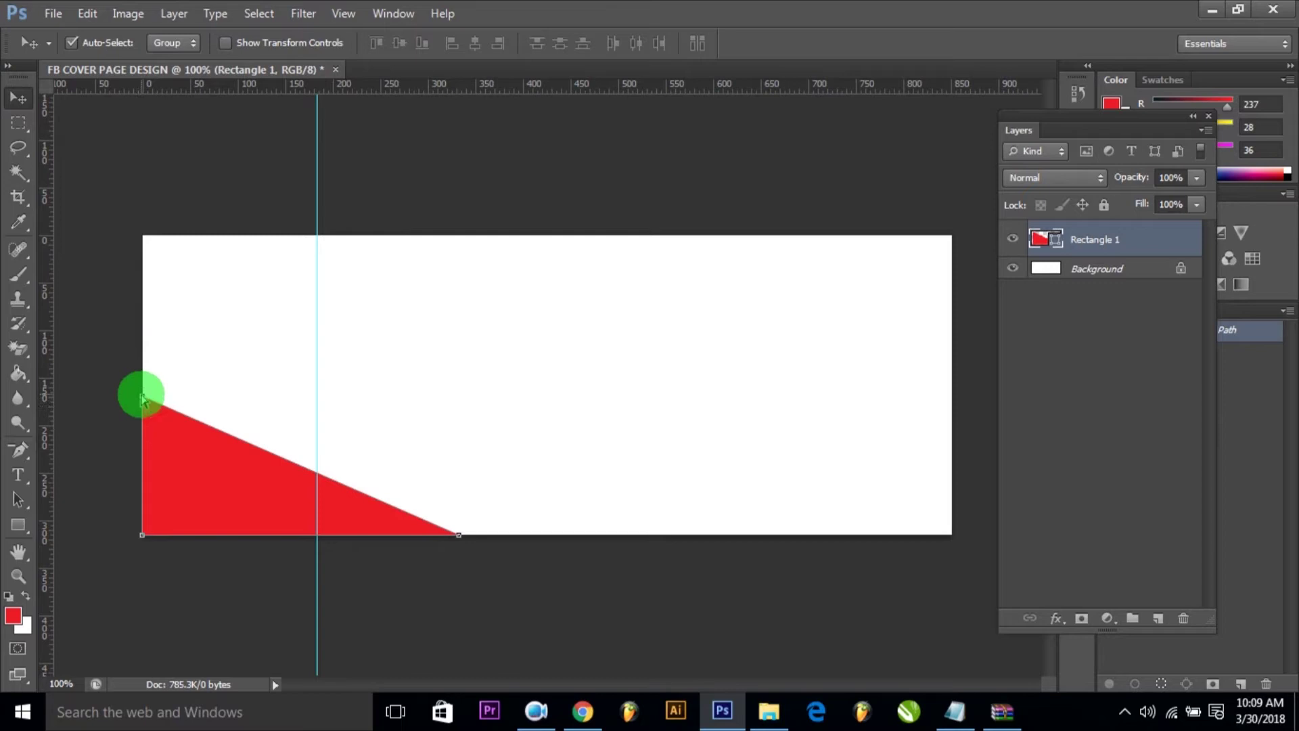
{"action": "left_click_drag", "start_coordinate": [144, 399], "coordinate": [143, 378]}
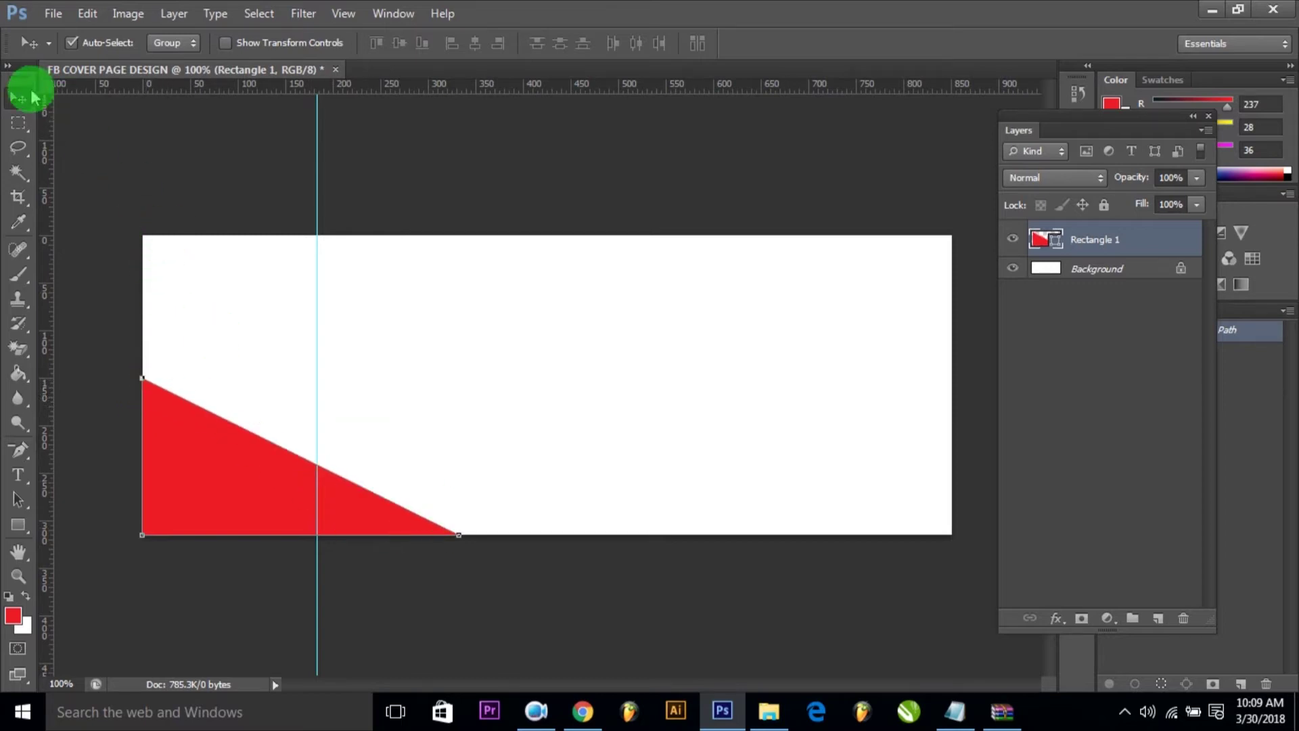
Free-transform the triangle slightly wider so it extends past the guide.
{"action": "left_click", "coordinate": [88, 13]}
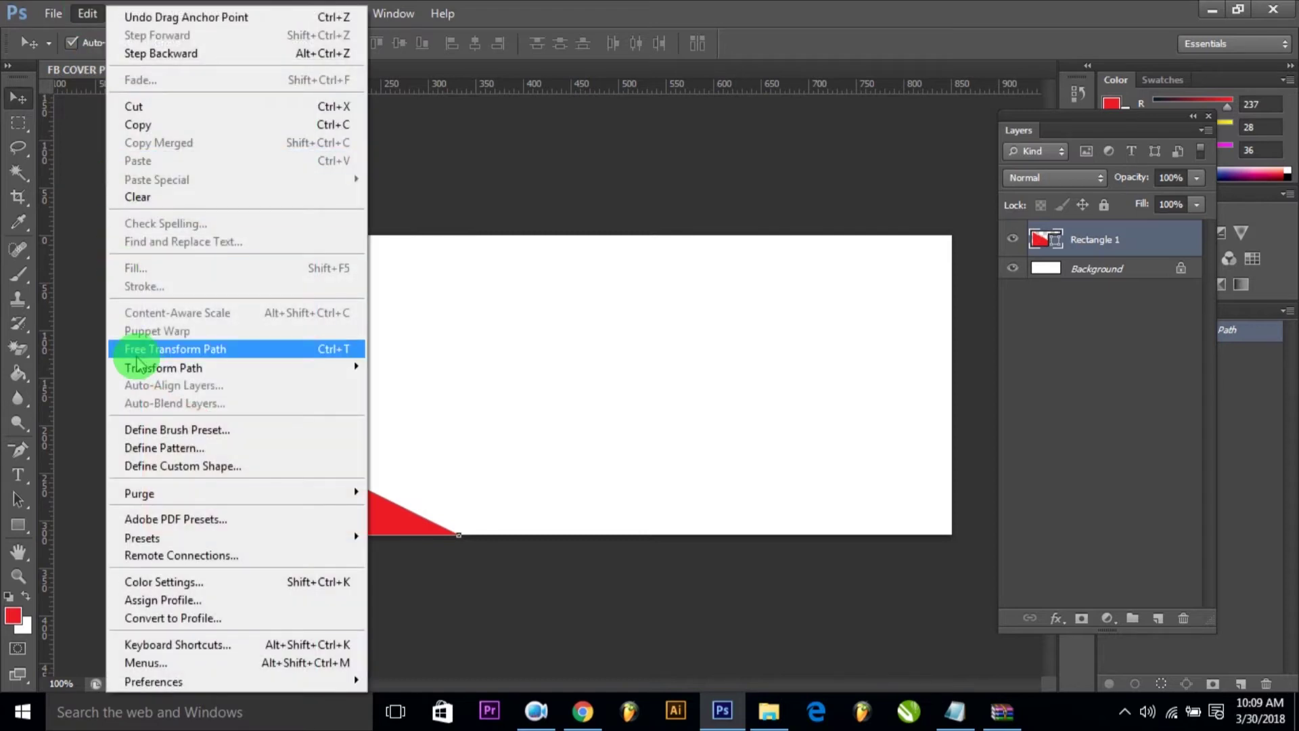
{"action": "left_click", "coordinate": [137, 356]}
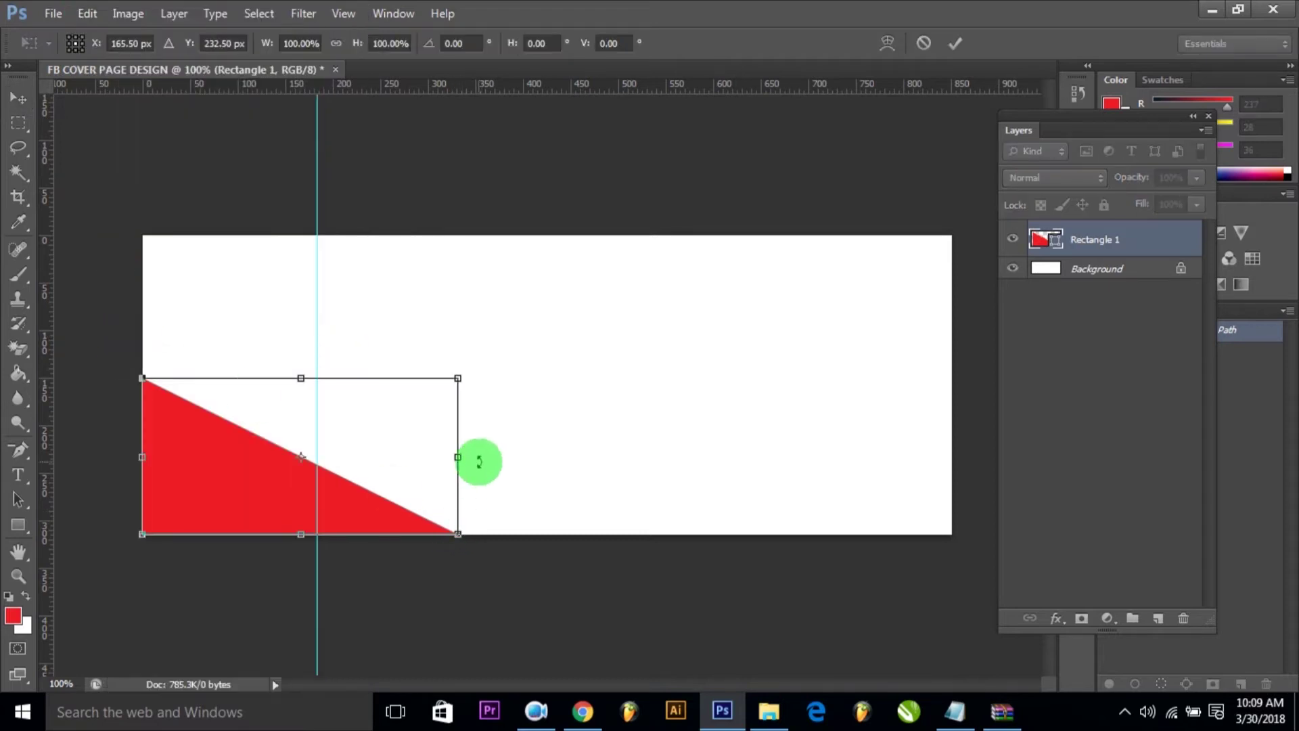
{"action": "left_click_drag", "start_coordinate": [461, 460], "coordinate": [477, 457]}
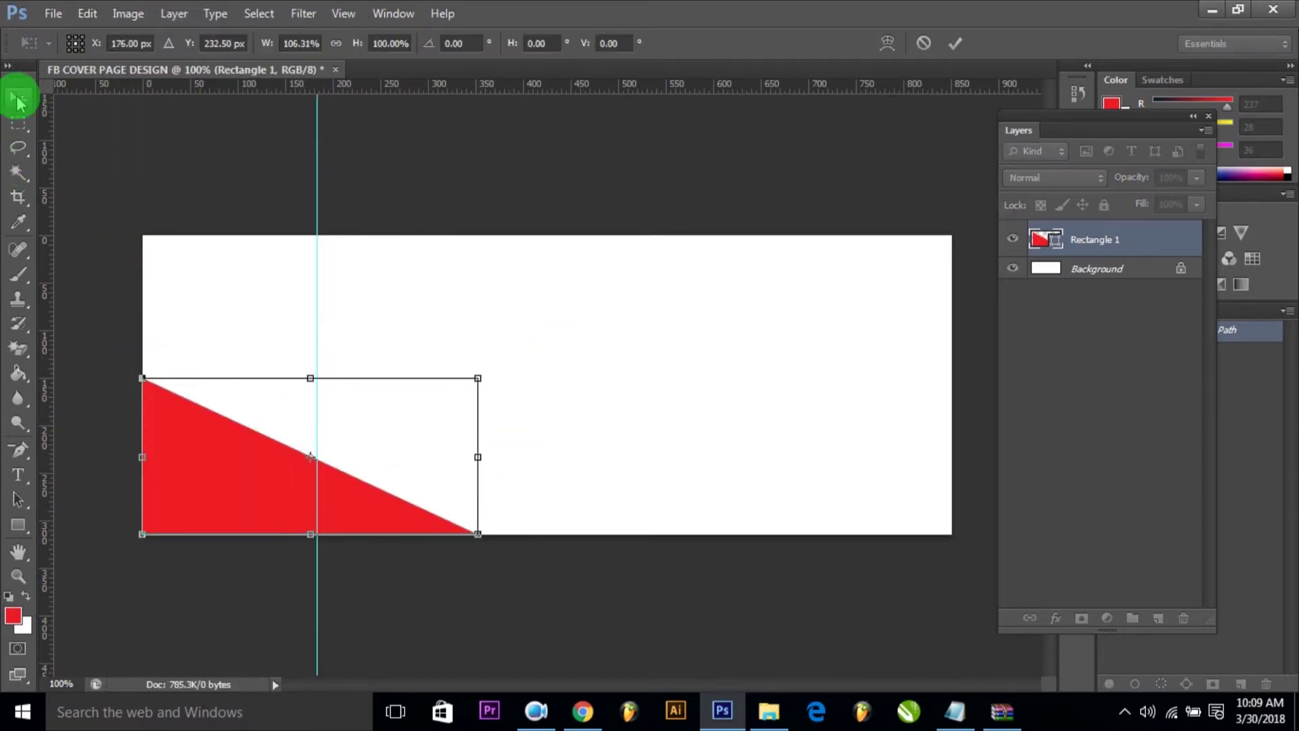
{"action": "left_click", "coordinate": [18, 98]}
{"action": "left_click", "coordinate": [598, 281]}
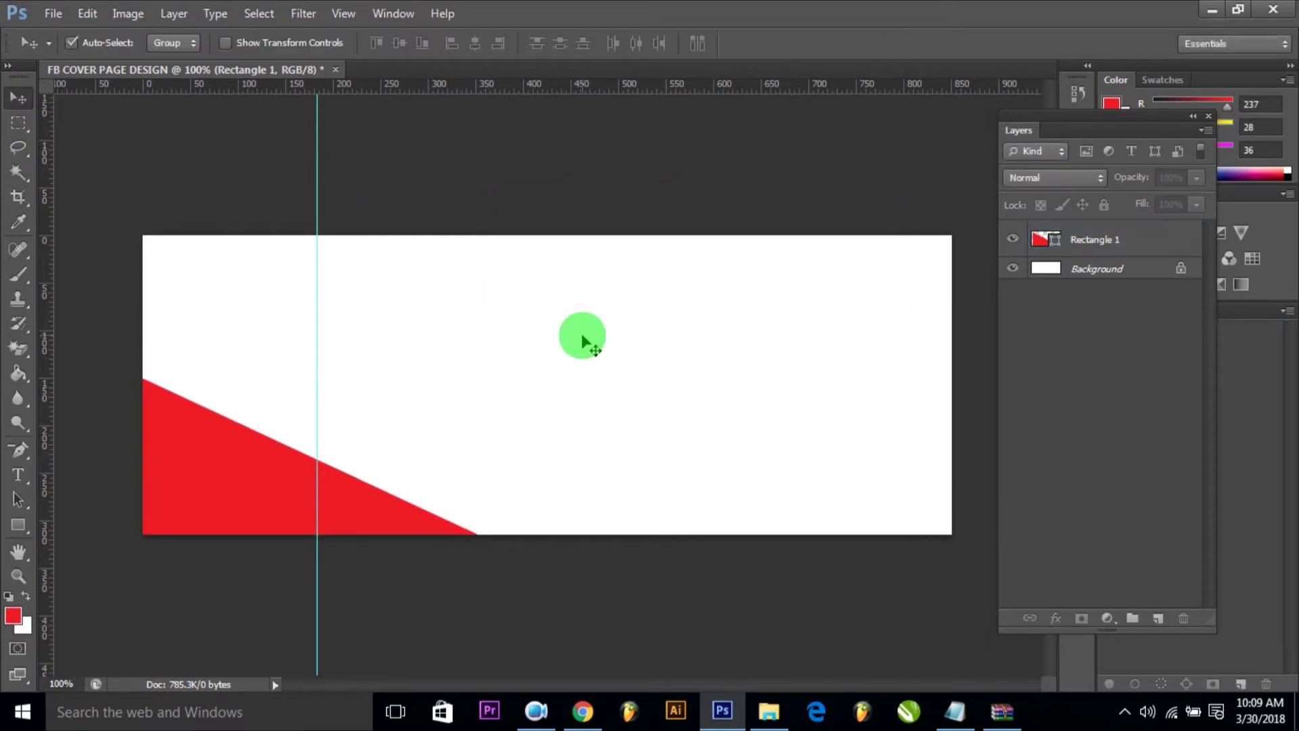
{"action": "key", "text": "u"}
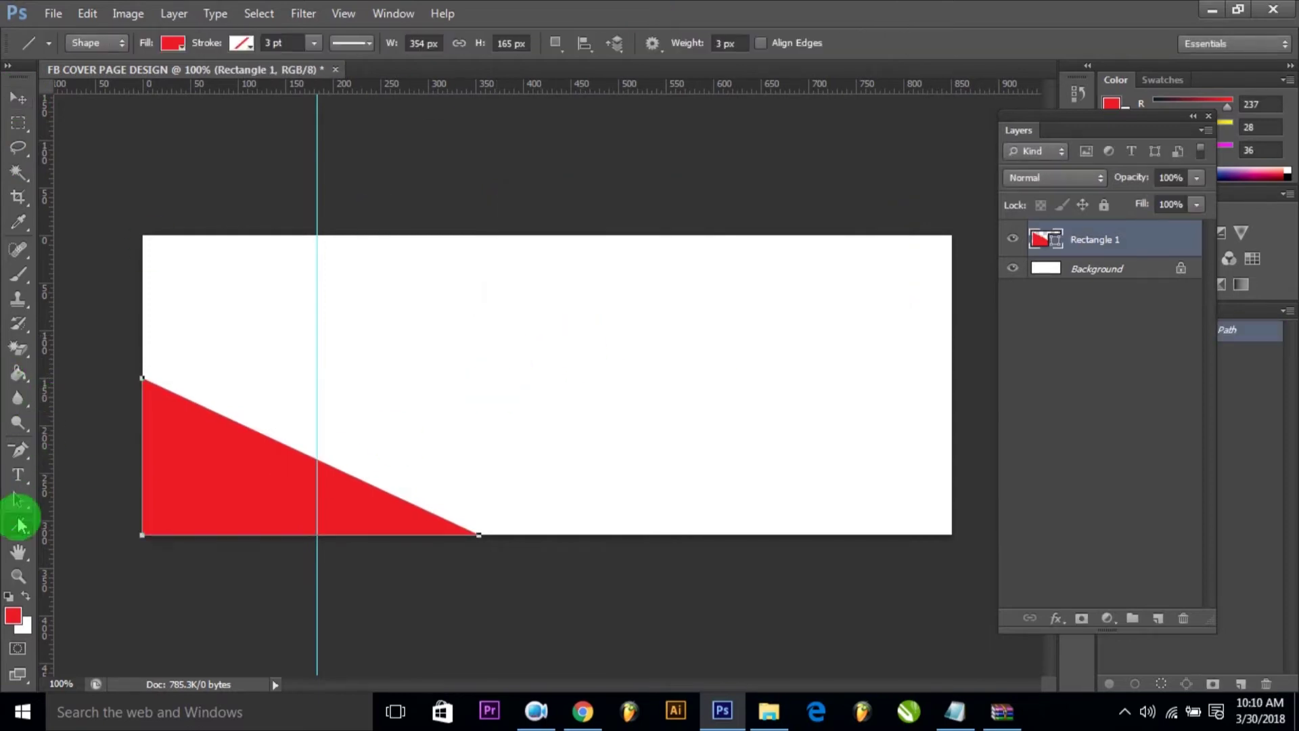
Draw a line along the triangle's slanted edge and colour it white.
{"action": "left_click", "coordinate": [723, 44]}
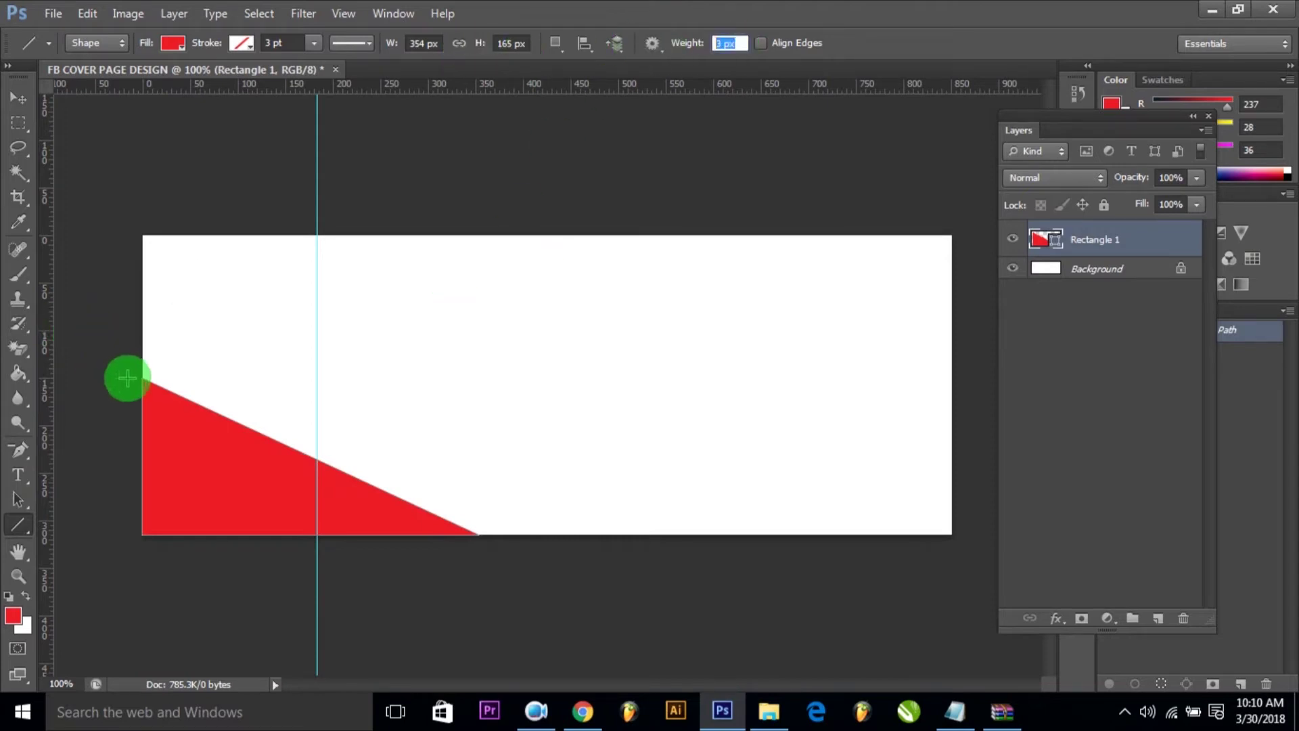
{"action": "left_click_drag", "start_coordinate": [133, 390], "coordinate": [469, 542]}
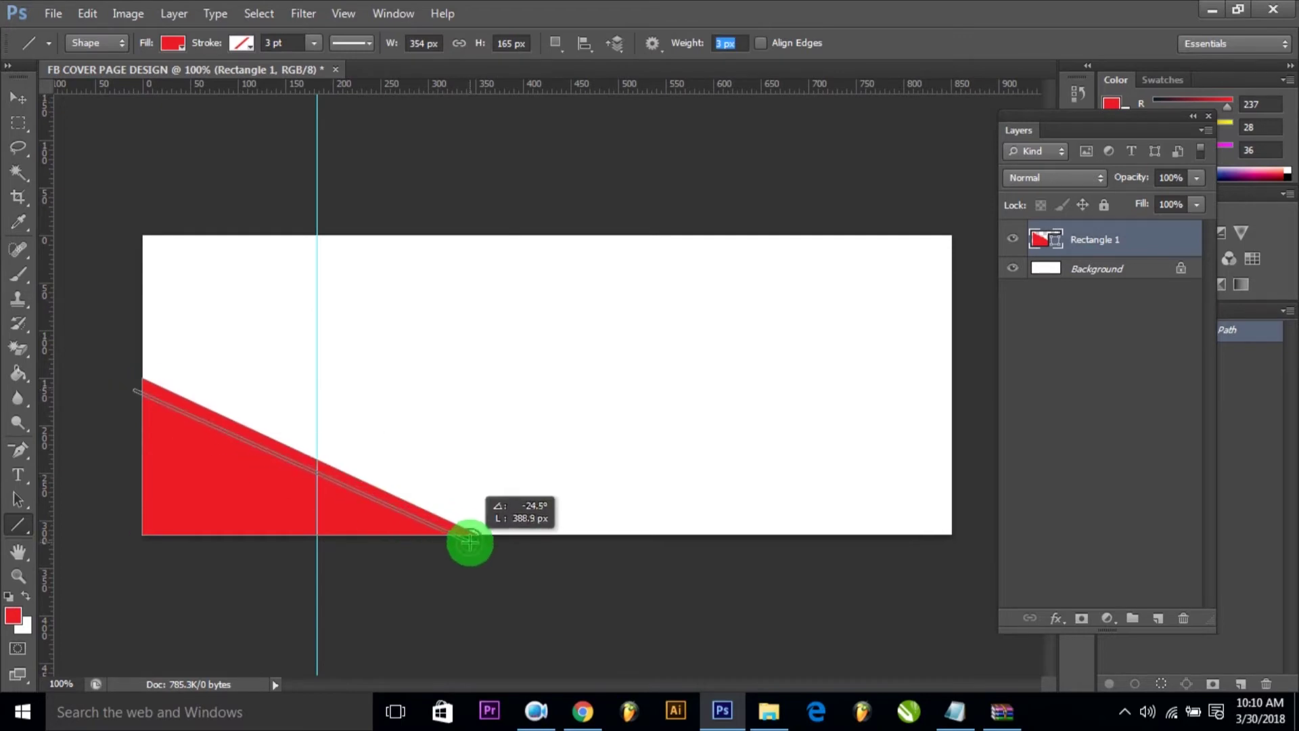
{"action": "left_click_drag", "start_coordinate": [470, 541], "coordinate": [470, 542]}
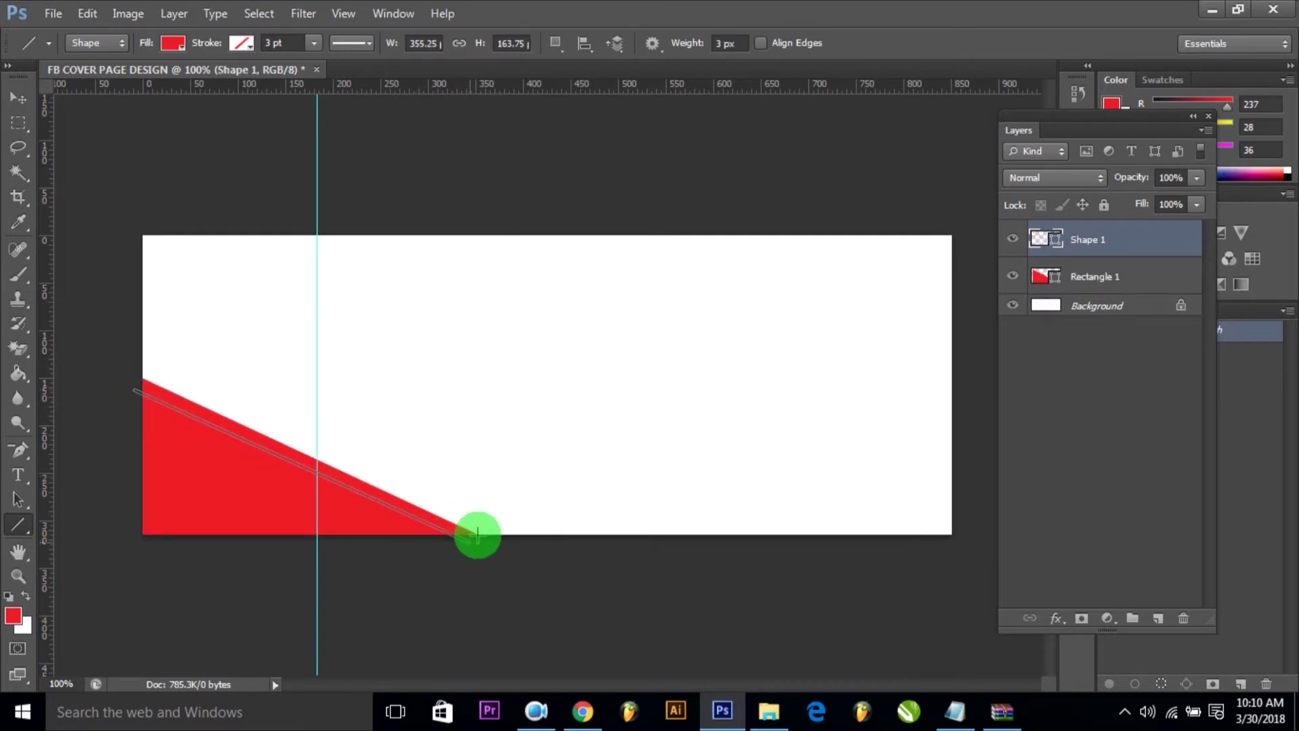
{"action": "double_click", "coordinate": [1050, 243]}
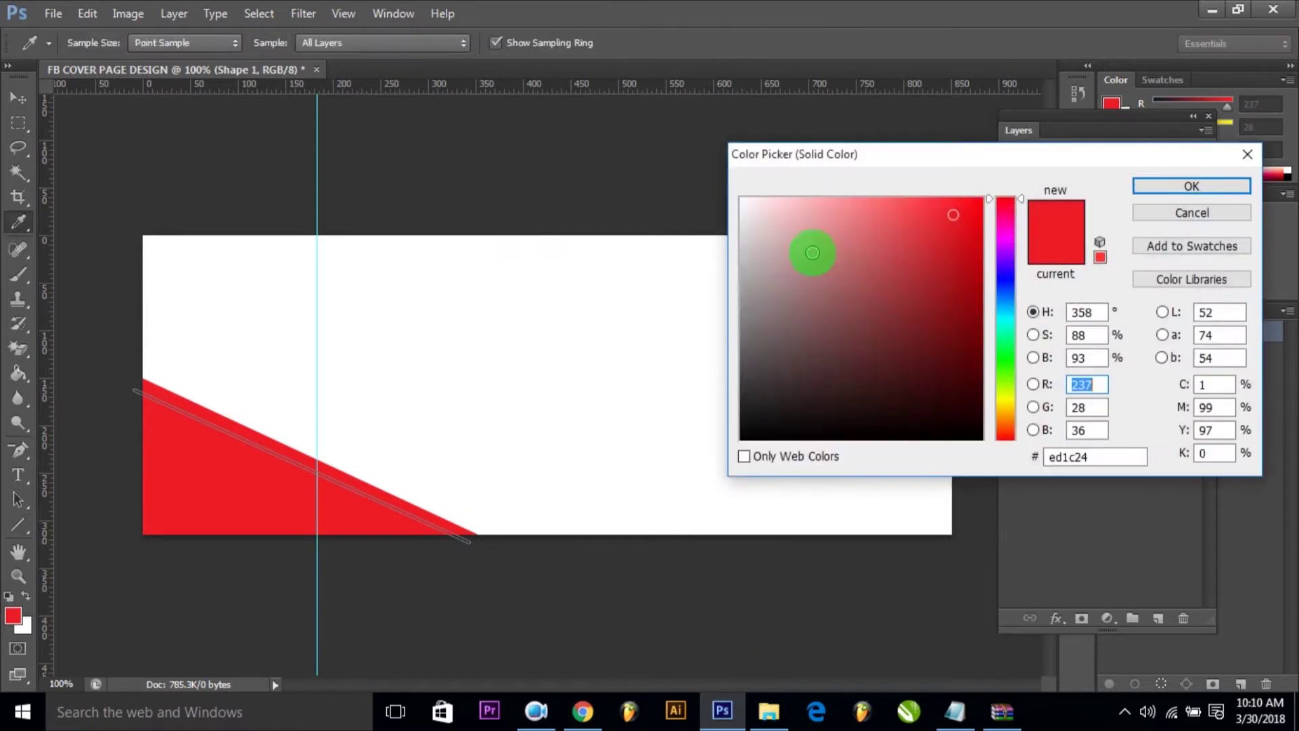
{"action": "left_click", "coordinate": [743, 200]}
{"action": "left_click", "coordinate": [1215, 189]}
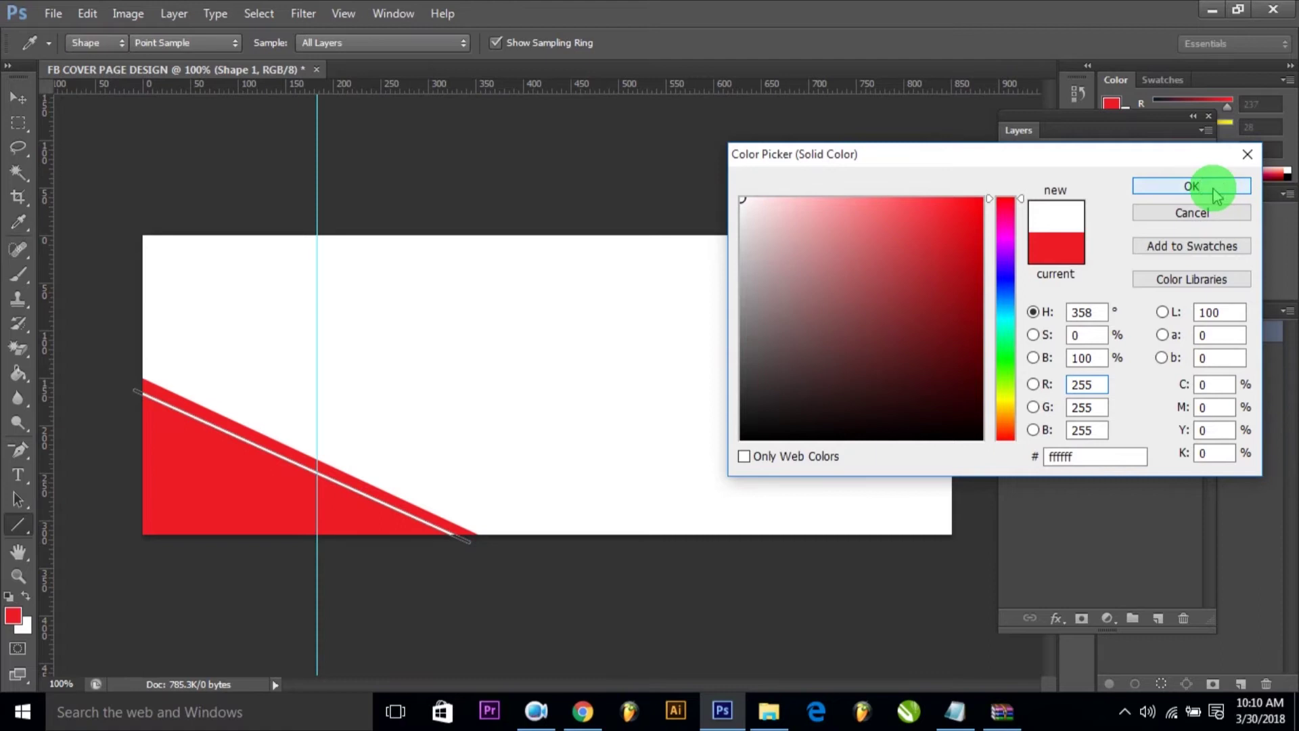
Duplicate the lower-left red triangle up into the top-left corner.
{"action": "left_click", "coordinate": [20, 100]}
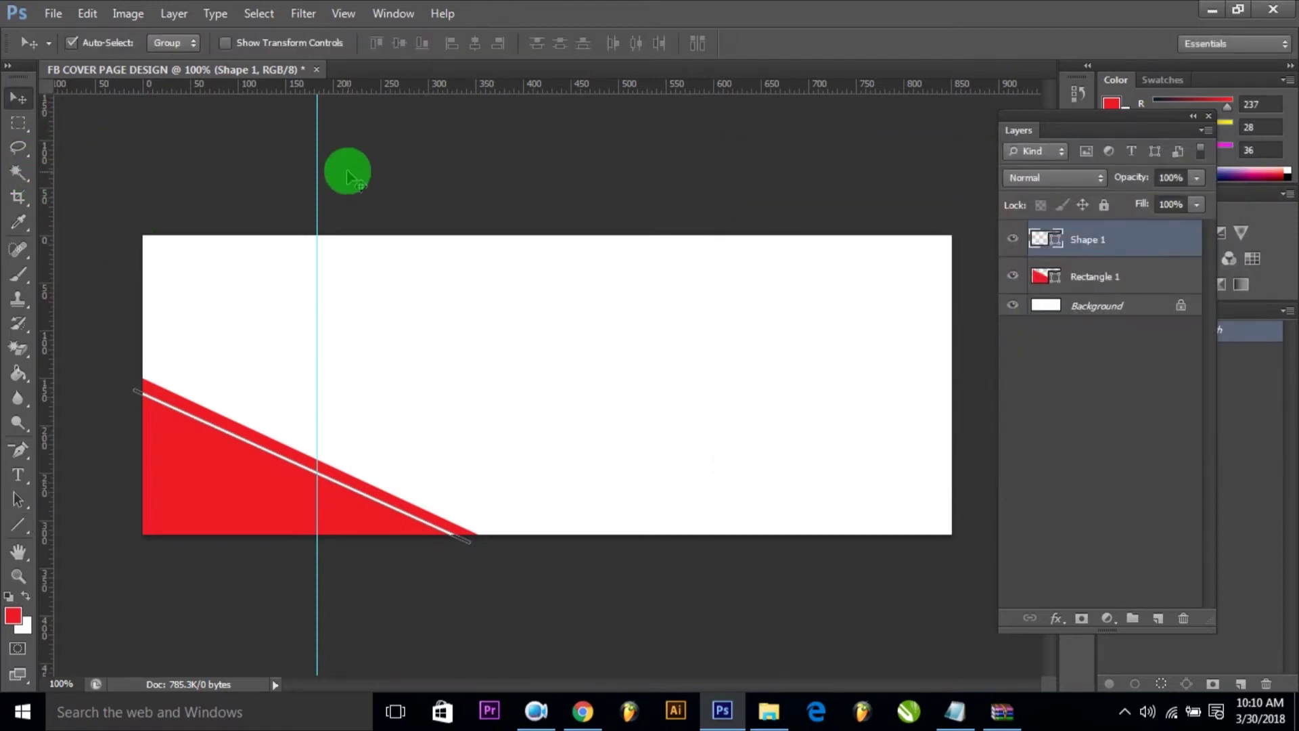
{"action": "left_click", "coordinate": [338, 216]}
{"action": "left_click", "coordinate": [248, 441]}
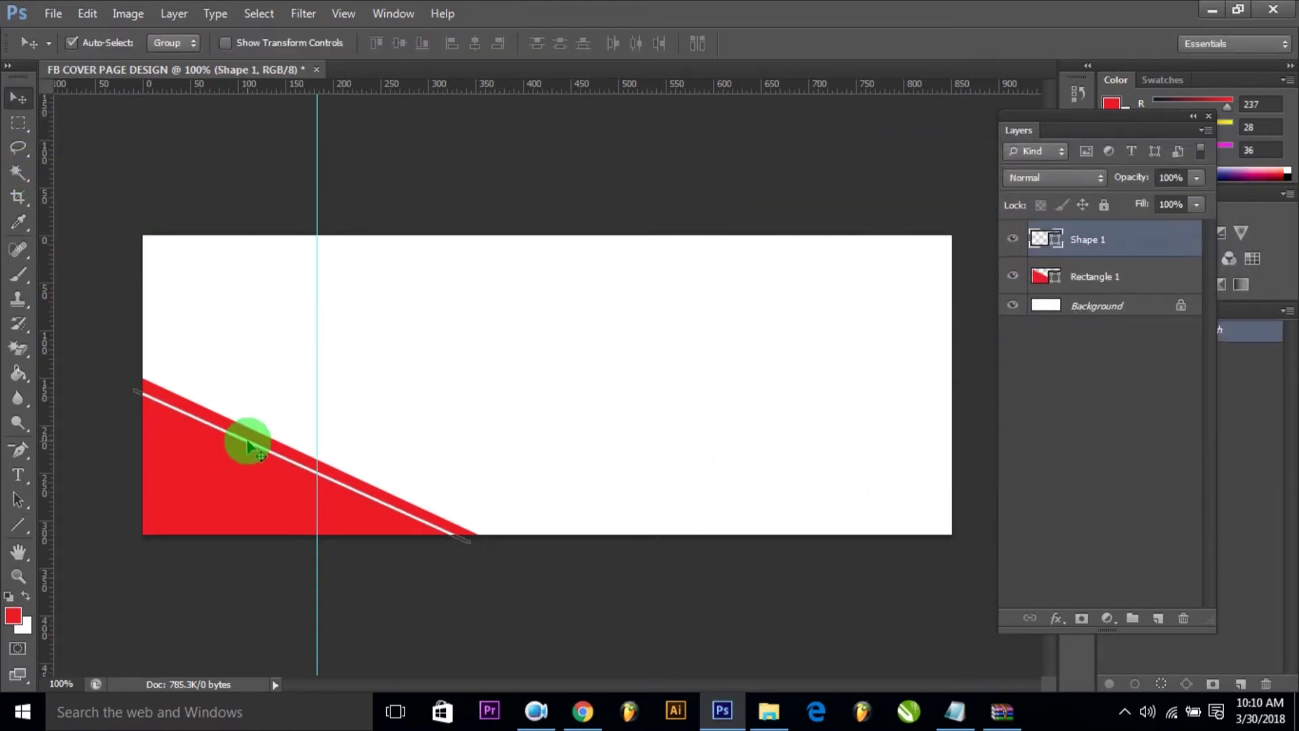
{"action": "left_click", "coordinate": [485, 429]}
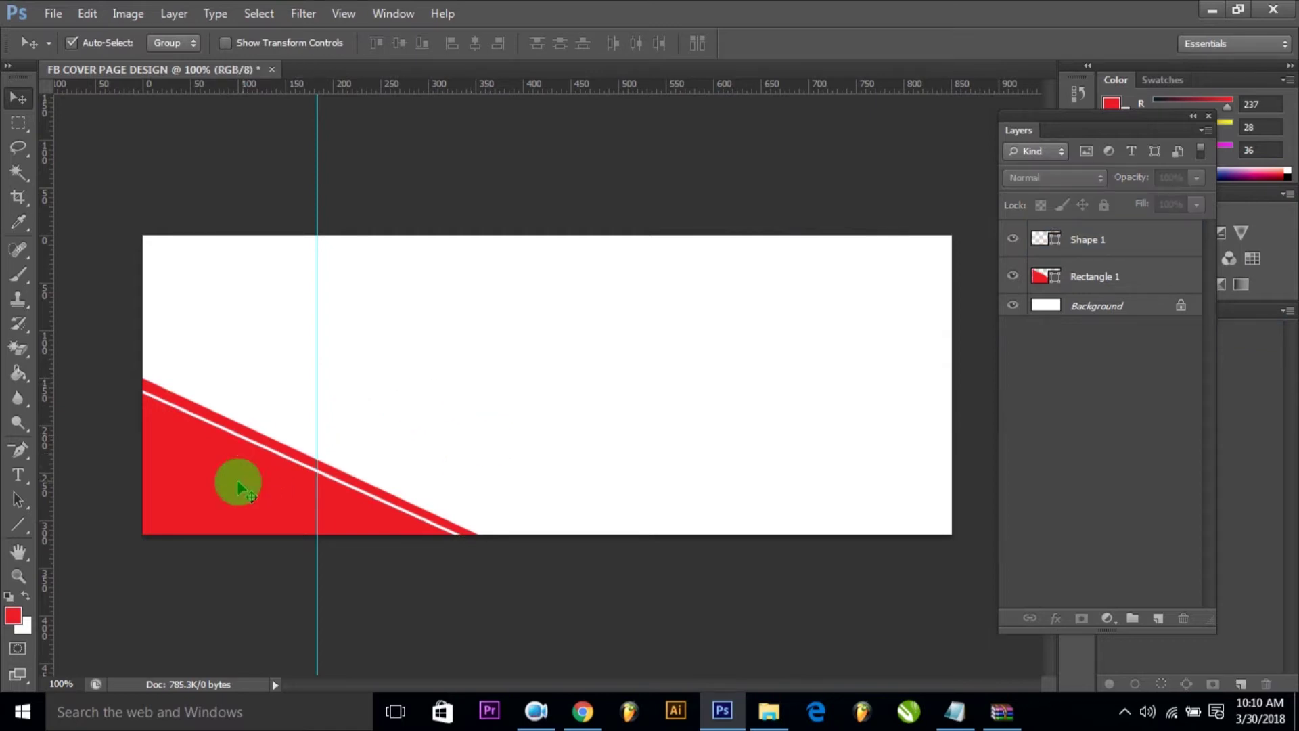
{"action": "left_click", "coordinate": [228, 499]}
{"action": "left_click", "coordinate": [319, 435]}
{"action": "left_click", "coordinate": [266, 505]}
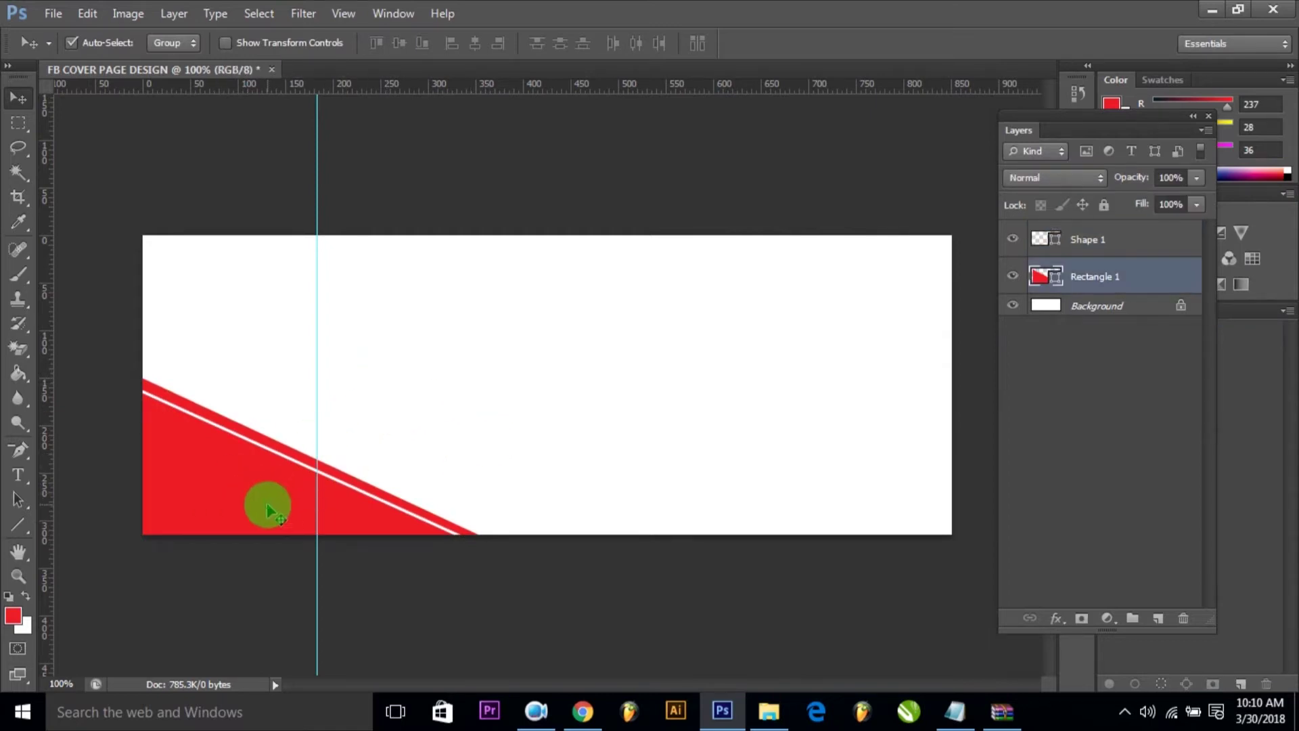
{"action": "left_click_drag", "start_coordinate": [268, 511], "coordinate": [347, 391]}
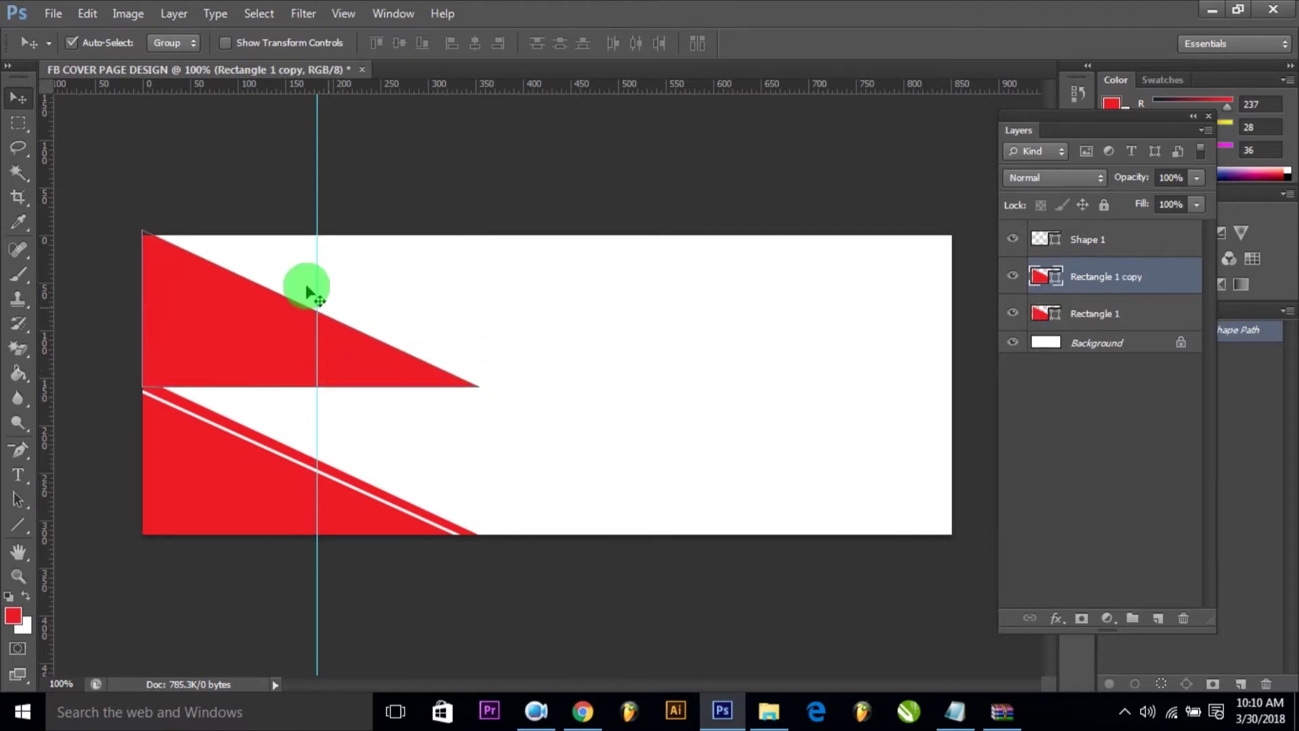
Rotate the triangle copy 90°, fit it into the top-left corner, and pull its top corner to the guide.
{"action": "left_click", "coordinate": [87, 13]}
{"action": "left_click", "coordinate": [230, 348]}
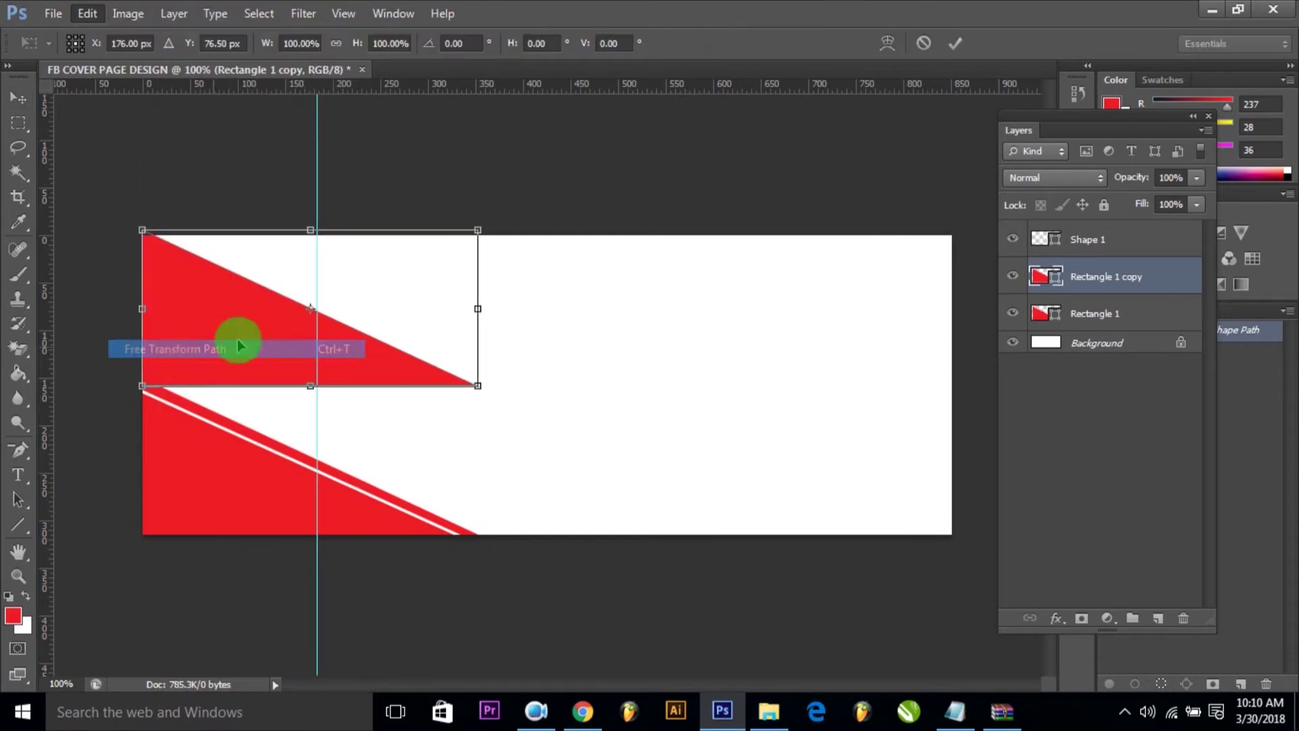
{"action": "mouse_move", "coordinate": [528, 203]}
{"action": "left_mouse_down"}
{"action": "mouse_move", "coordinate": [474, 368]}
{"action": "mouse_move", "coordinate": [371, 448]}
{"action": "left_mouse_up"}
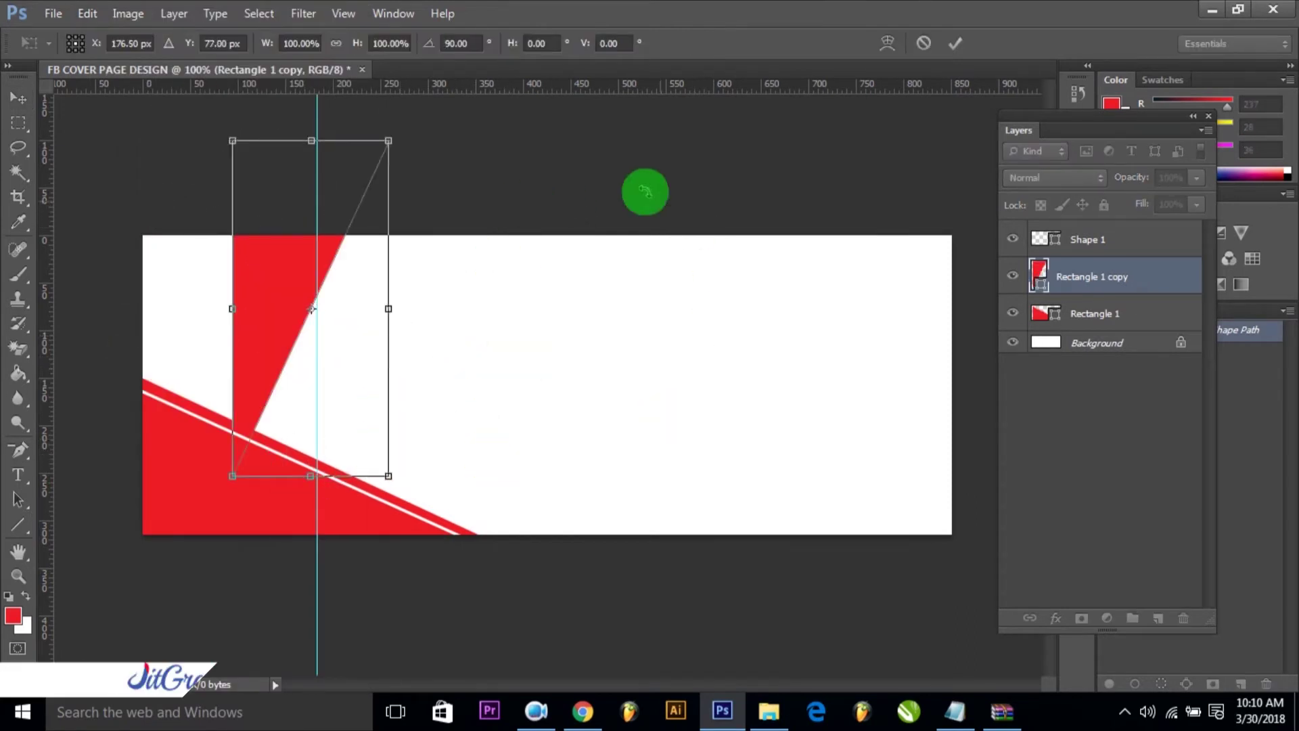
{"action": "left_click_drag", "start_coordinate": [271, 281], "coordinate": [207, 349]}
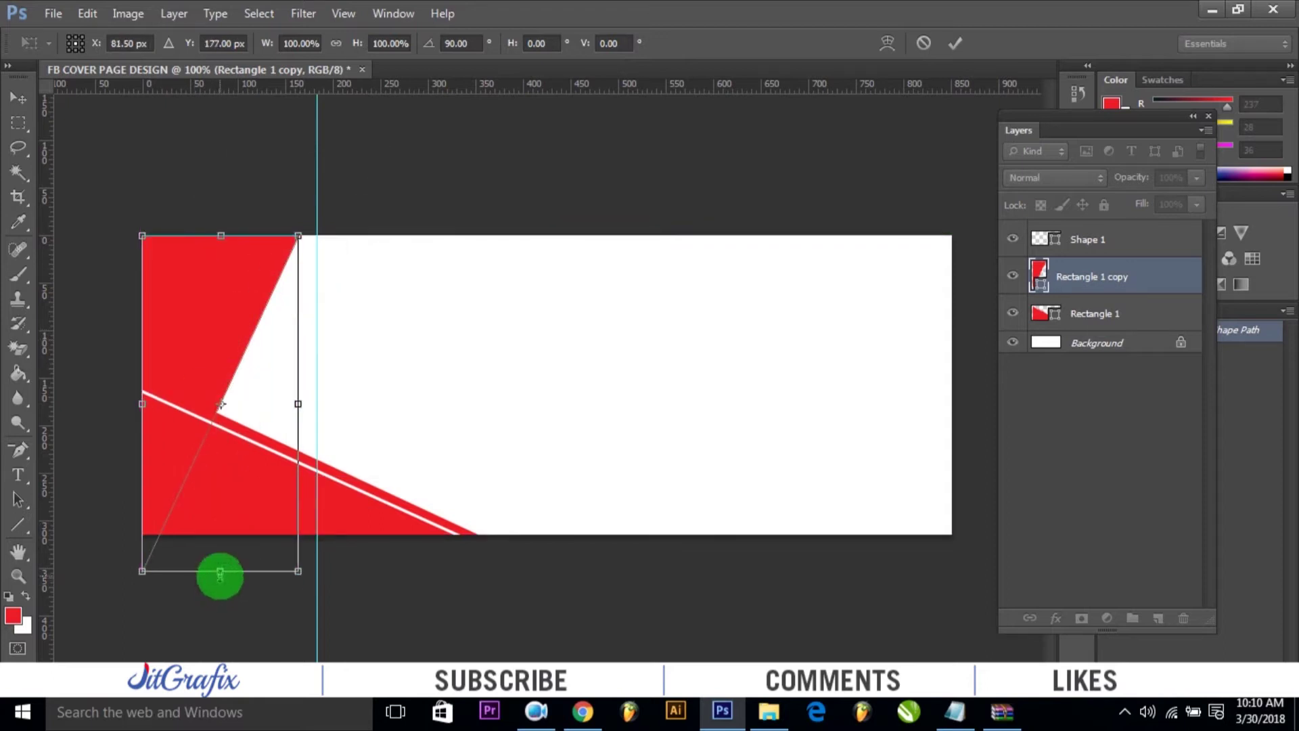
{"action": "left_click_drag", "start_coordinate": [220, 572], "coordinate": [224, 465]}
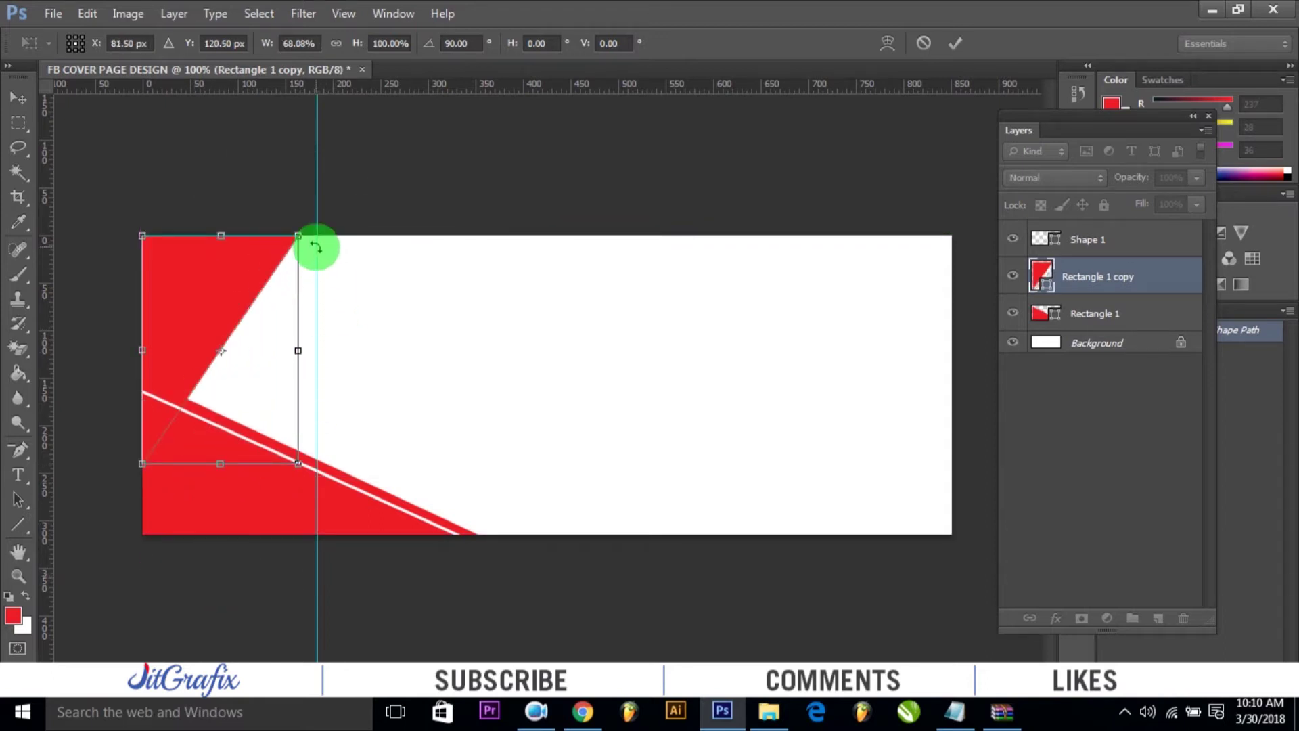
{"action": "left_click", "coordinate": [954, 44]}
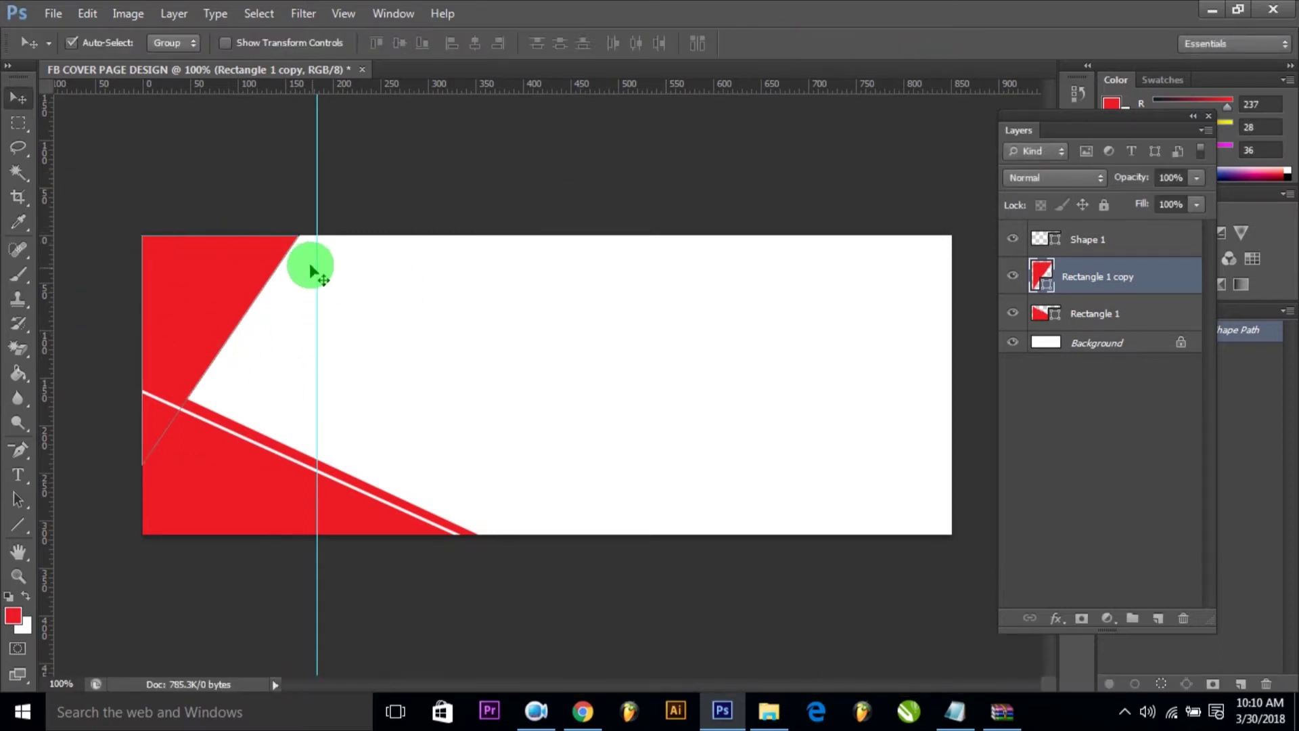
{"action": "left_click_drag", "start_coordinate": [300, 237], "coordinate": [326, 241]}
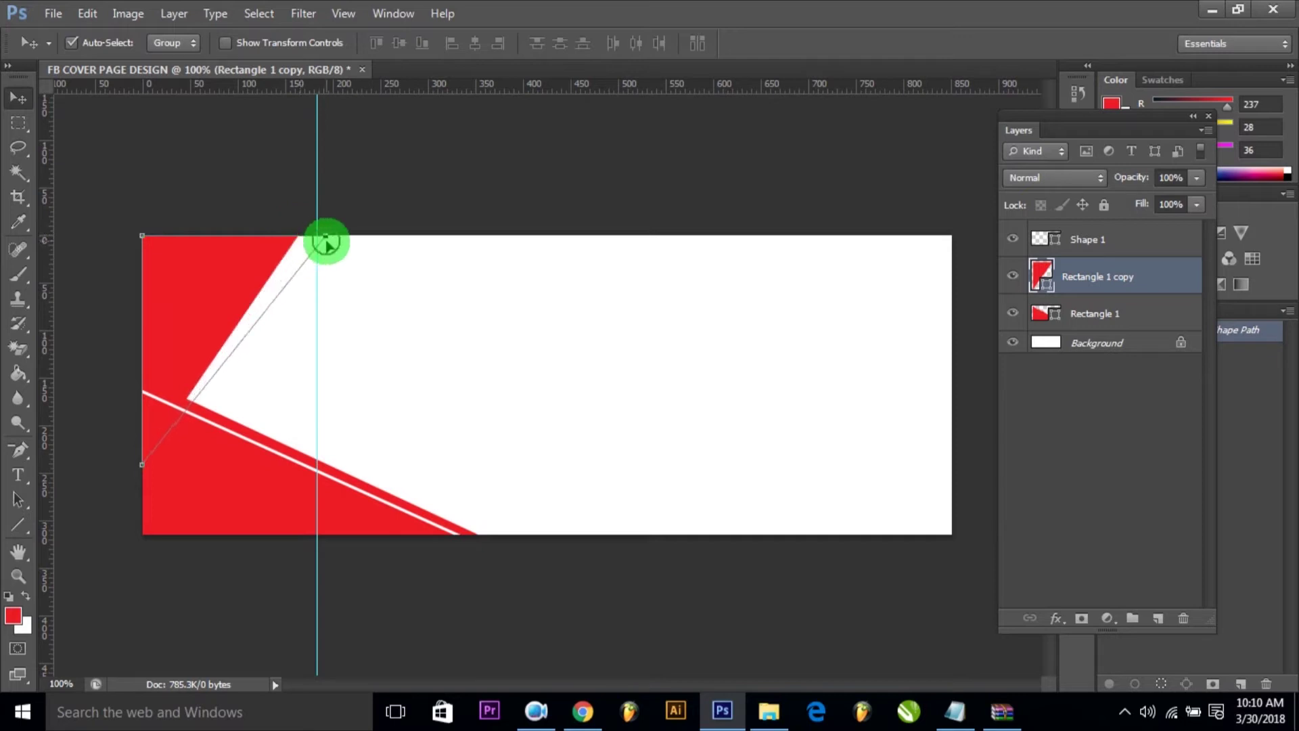
{"action": "left_click", "coordinate": [455, 296]}
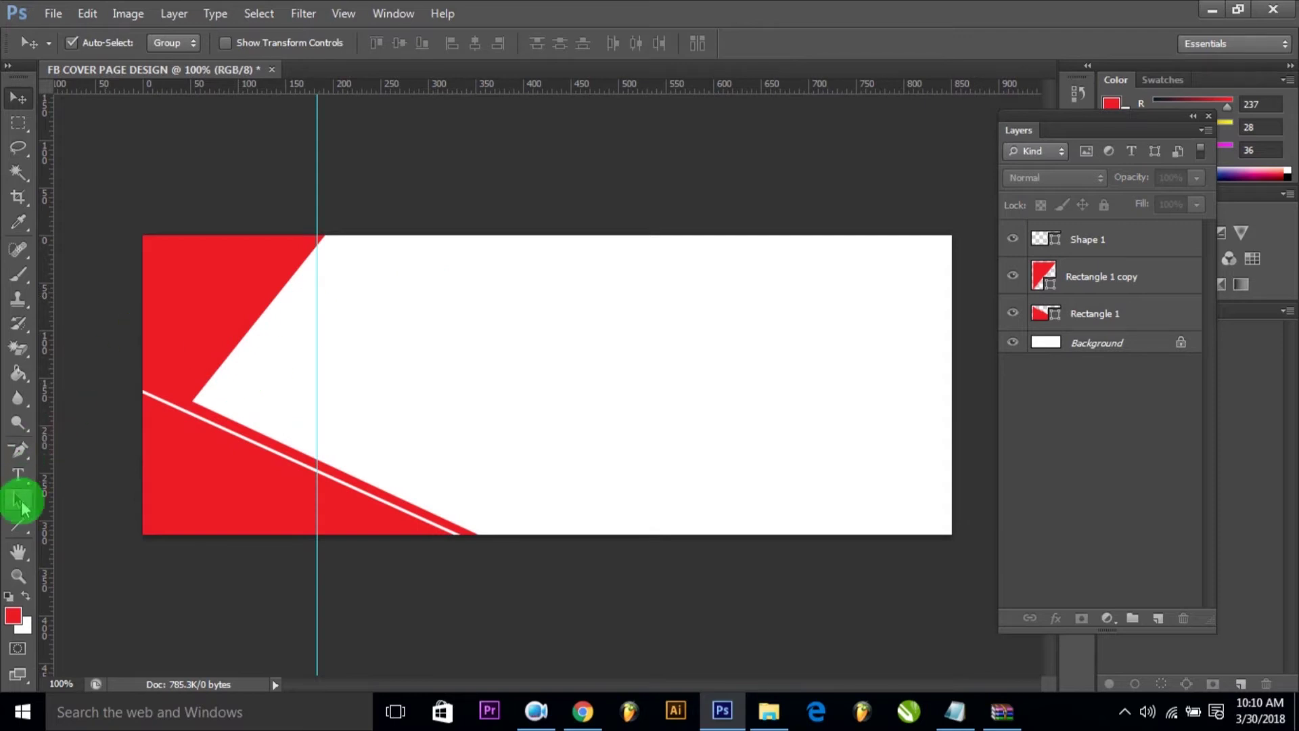
{"action": "left_click", "coordinate": [20, 525]}
Draw a red rectangle over the right side and move its left corners to slant its left edge.
{"action": "left_click_drag", "start_coordinate": [22, 529], "coordinate": [74, 525]}
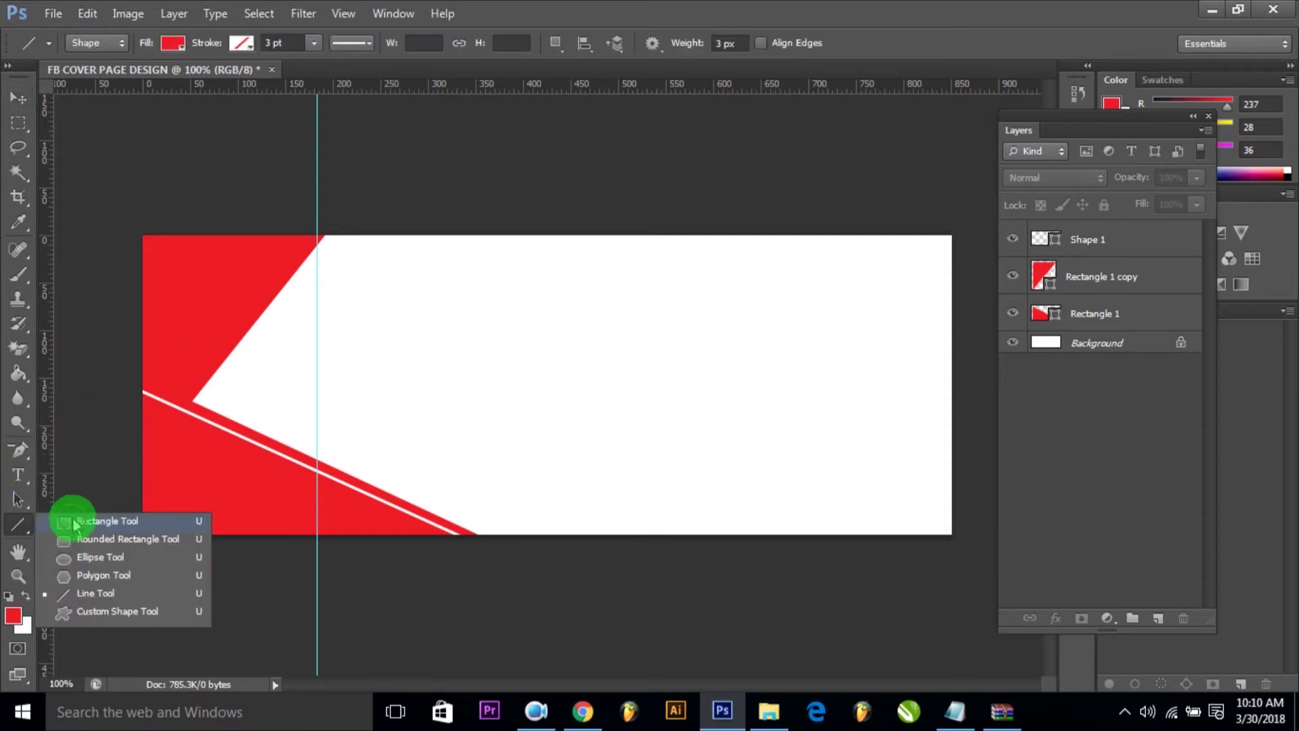
{"action": "left_click", "coordinate": [75, 522]}
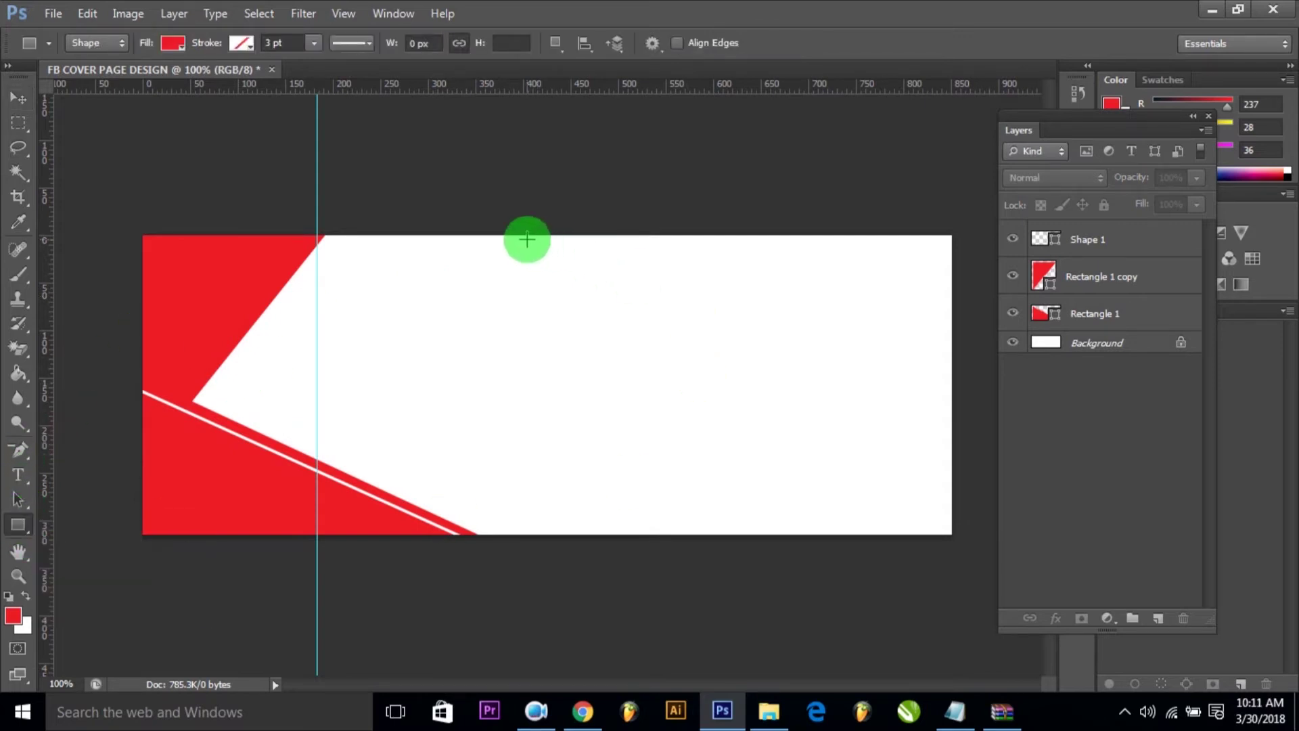
{"action": "left_click_drag", "start_coordinate": [521, 235], "coordinate": [950, 537]}
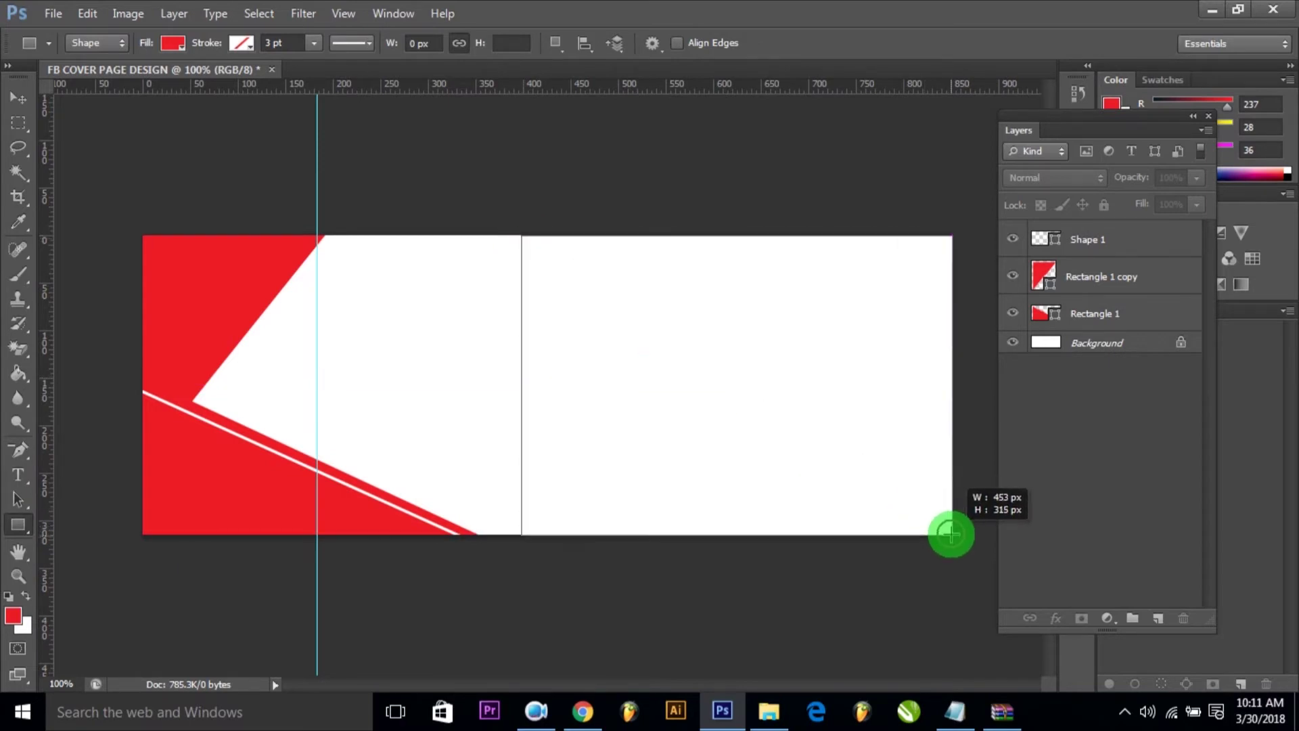
{"action": "left_click_drag", "start_coordinate": [951, 537], "coordinate": [951, 535]}
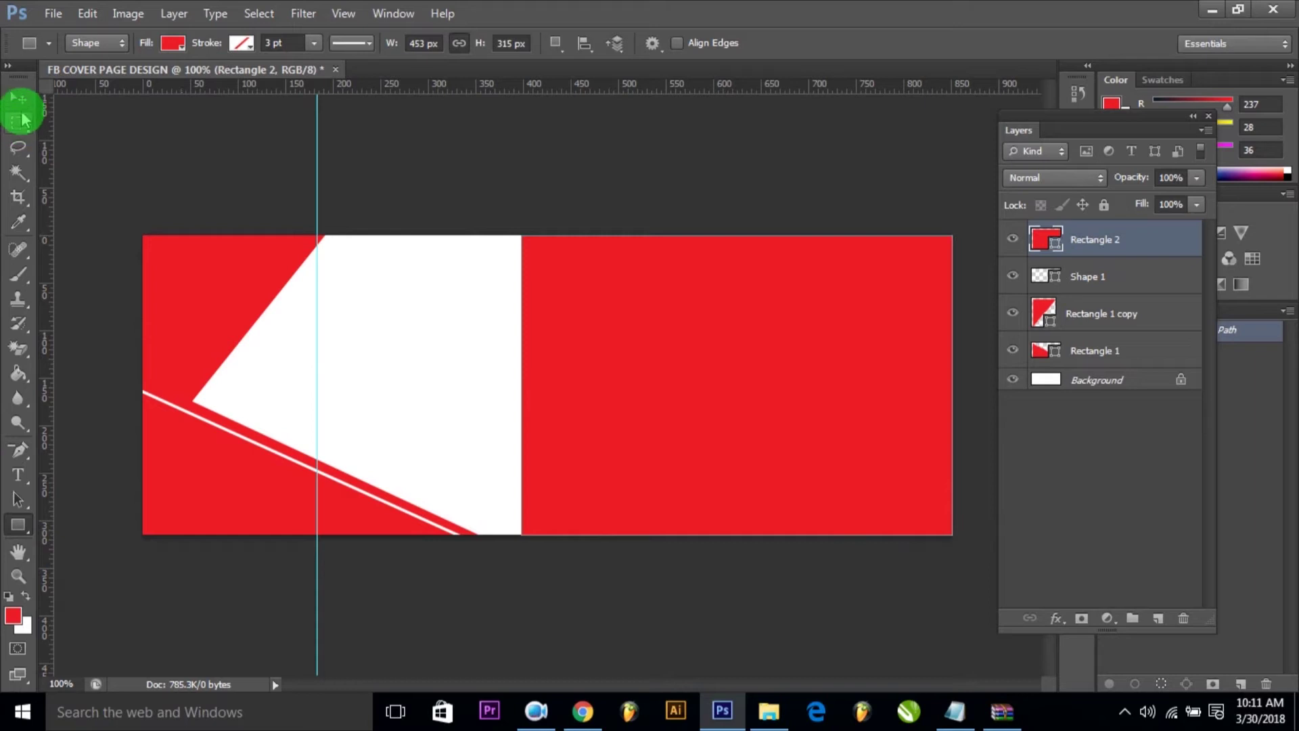
{"action": "left_click", "coordinate": [19, 97]}
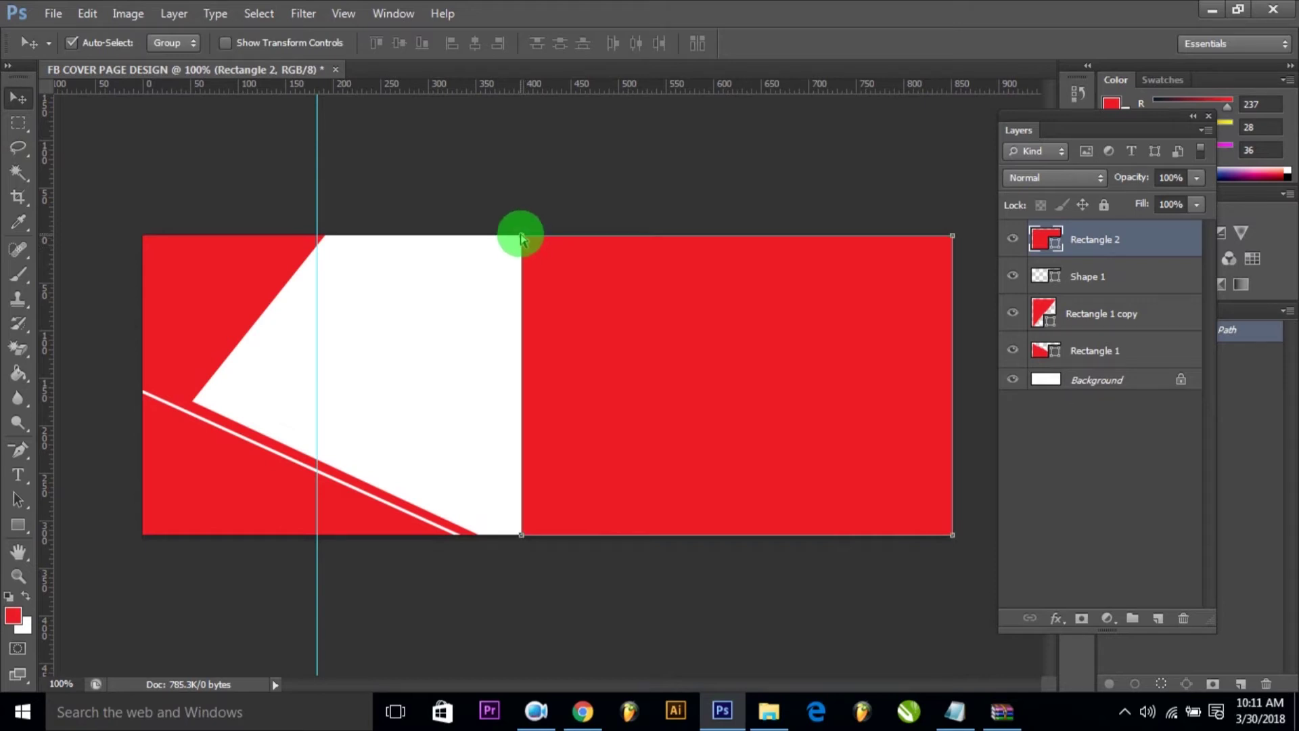
{"action": "left_click_drag", "start_coordinate": [521, 236], "coordinate": [657, 235]}
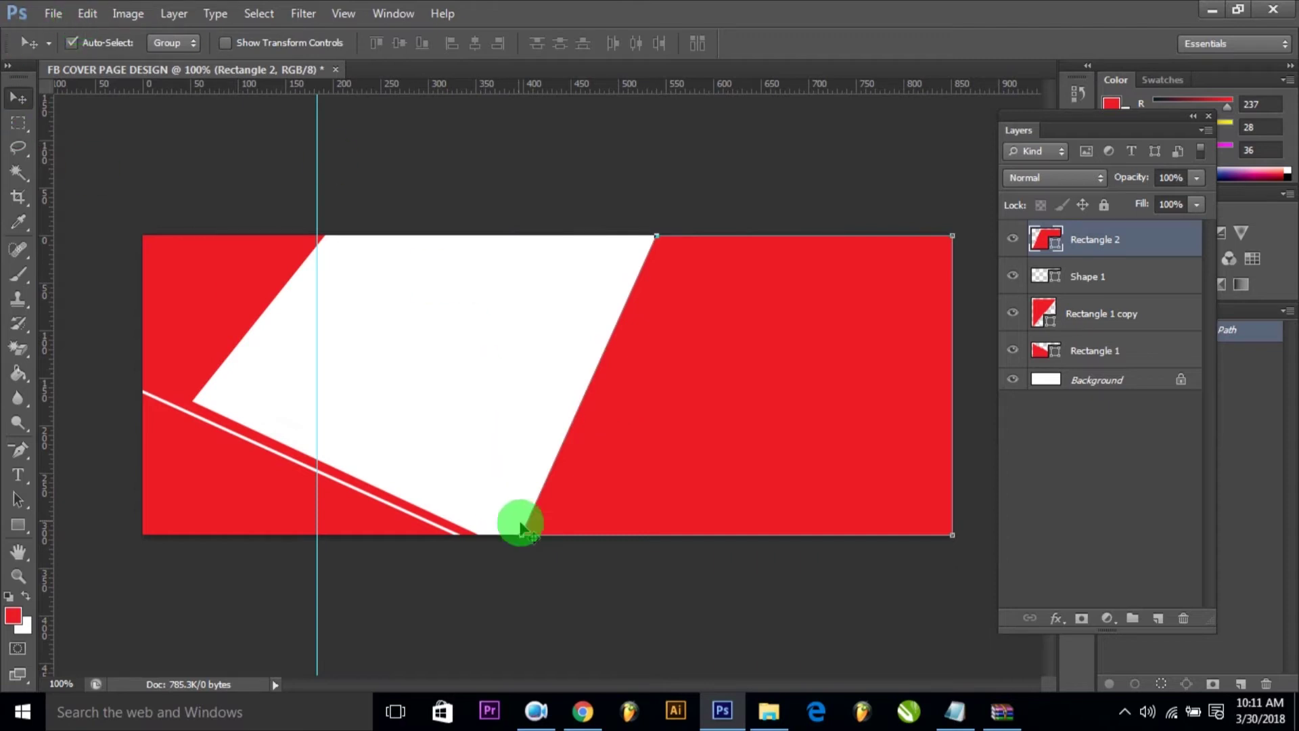
{"action": "left_click_drag", "start_coordinate": [521, 528], "coordinate": [437, 545]}
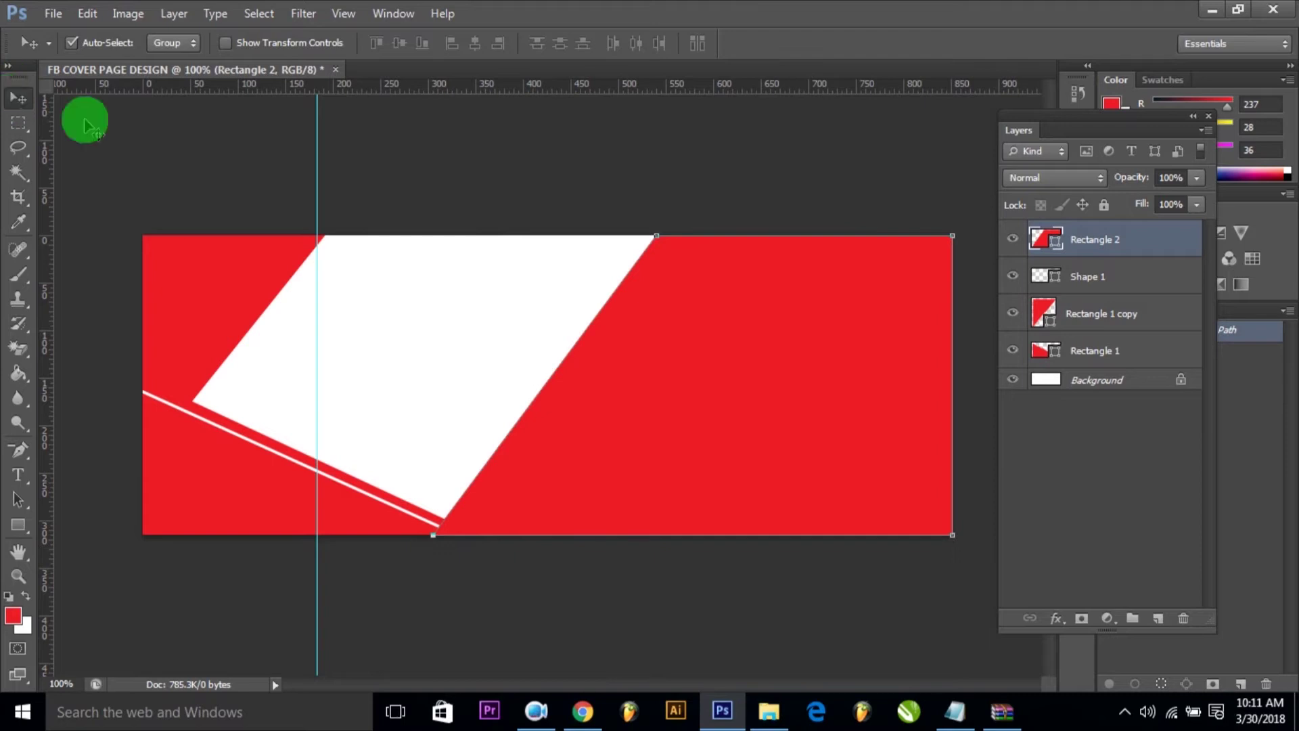
{"action": "left_click", "coordinate": [464, 153]}
Free-transform the right red shape, stretching its left side leftward to about 116% width.
{"action": "left_click", "coordinate": [610, 343]}
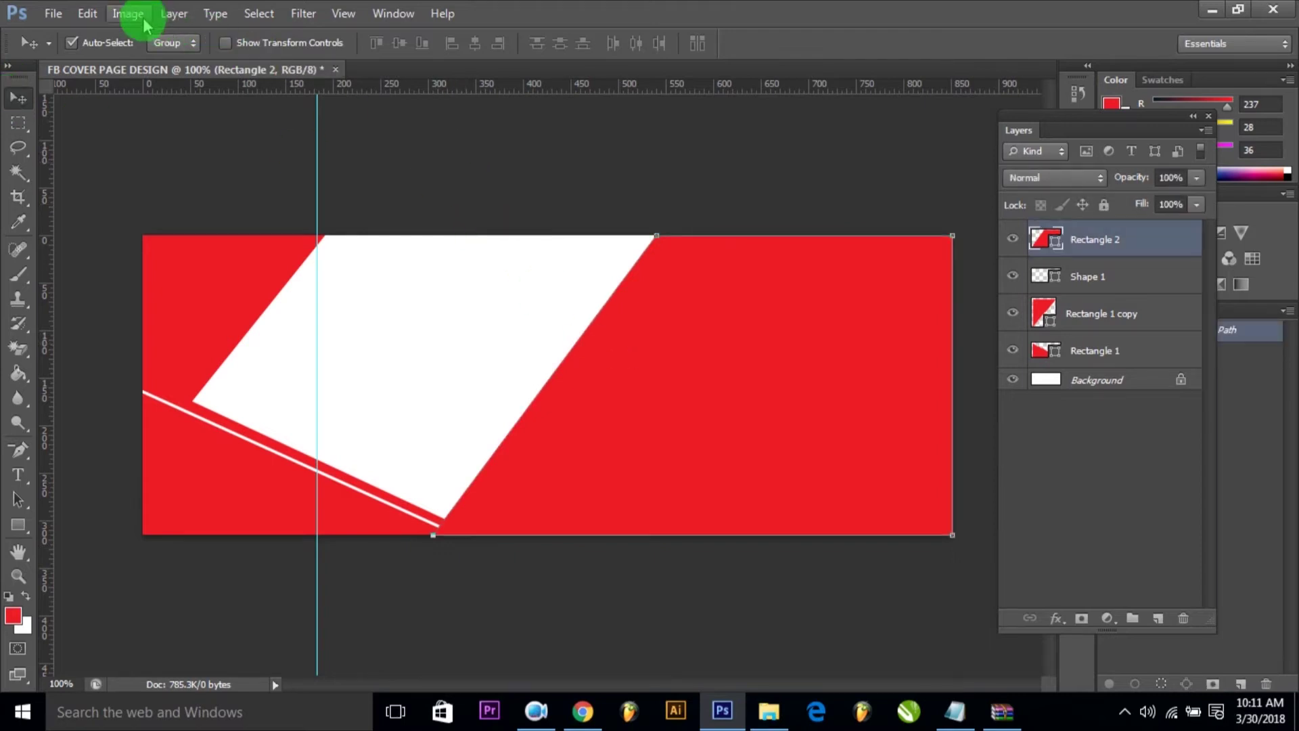
{"action": "left_click", "coordinate": [88, 13]}
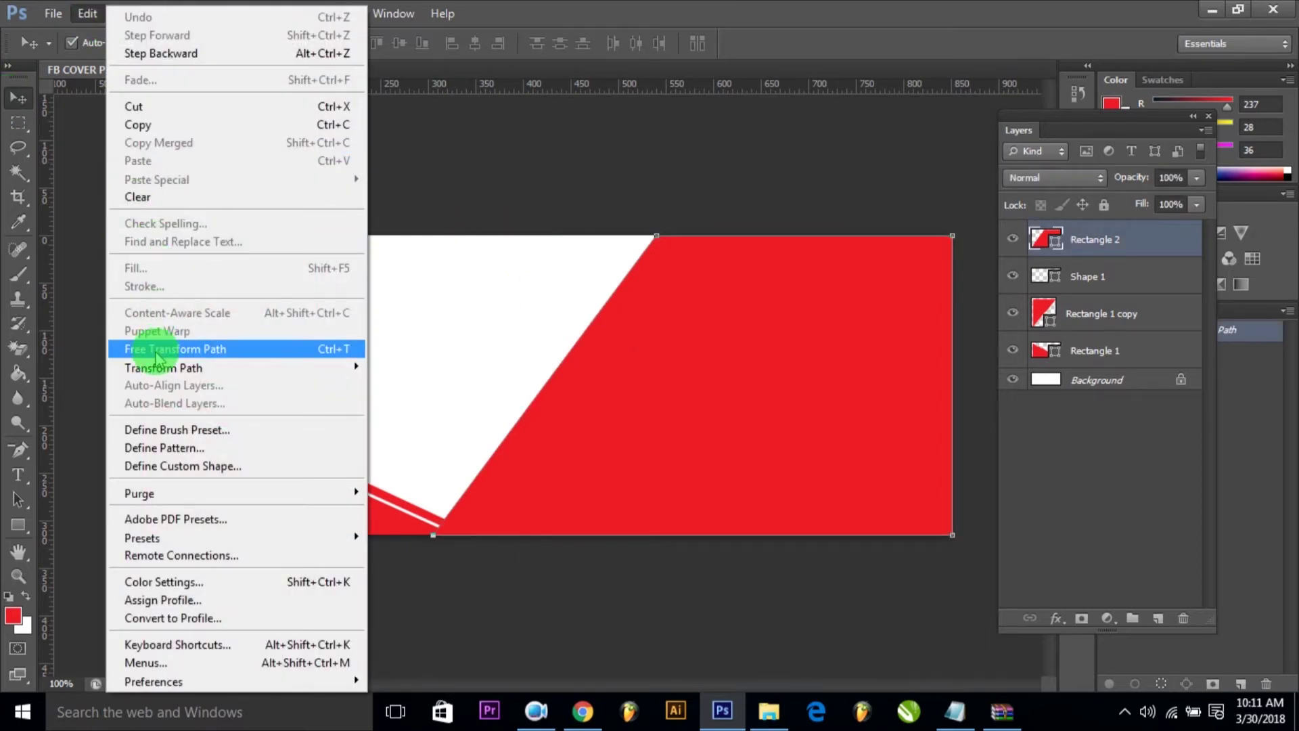
{"action": "left_click", "coordinate": [155, 349]}
{"action": "left_click_drag", "start_coordinate": [434, 386], "coordinate": [349, 385]}
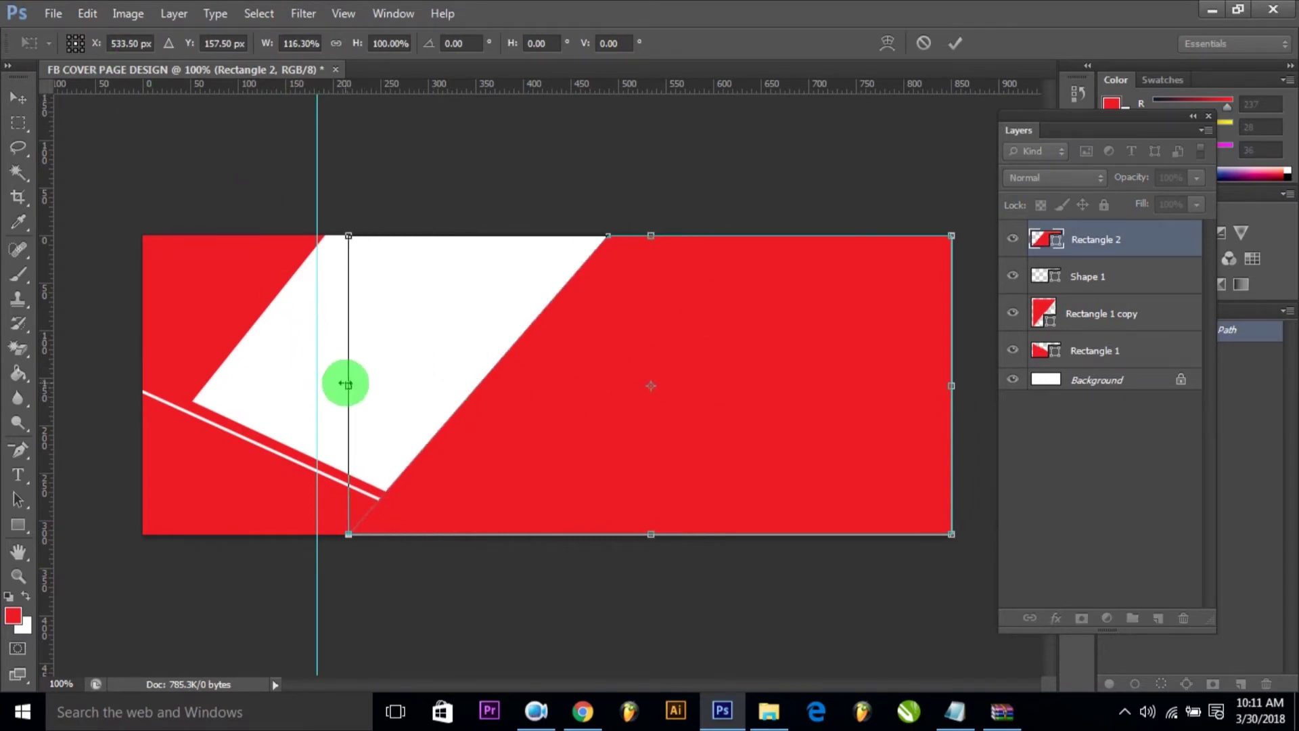
{"action": "left_click_drag", "start_coordinate": [346, 385], "coordinate": [343, 385]}
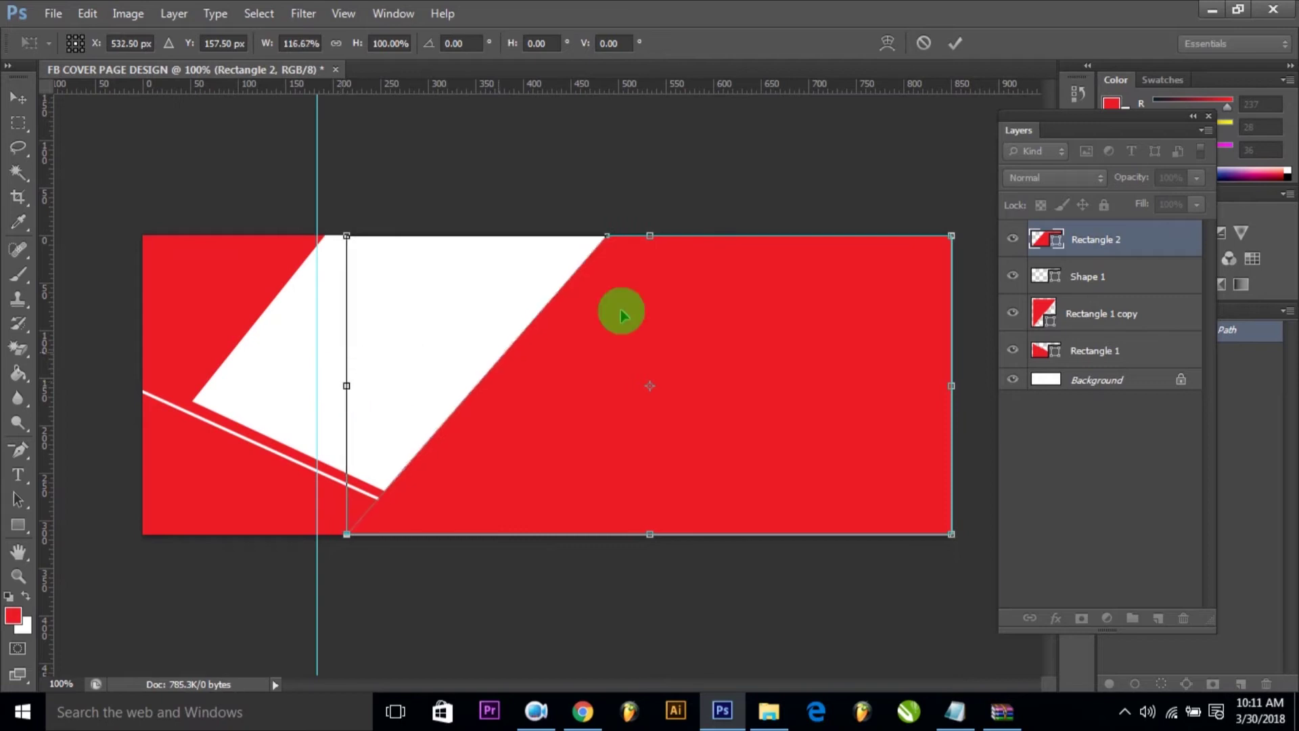
{"action": "left_click", "coordinate": [961, 41]}
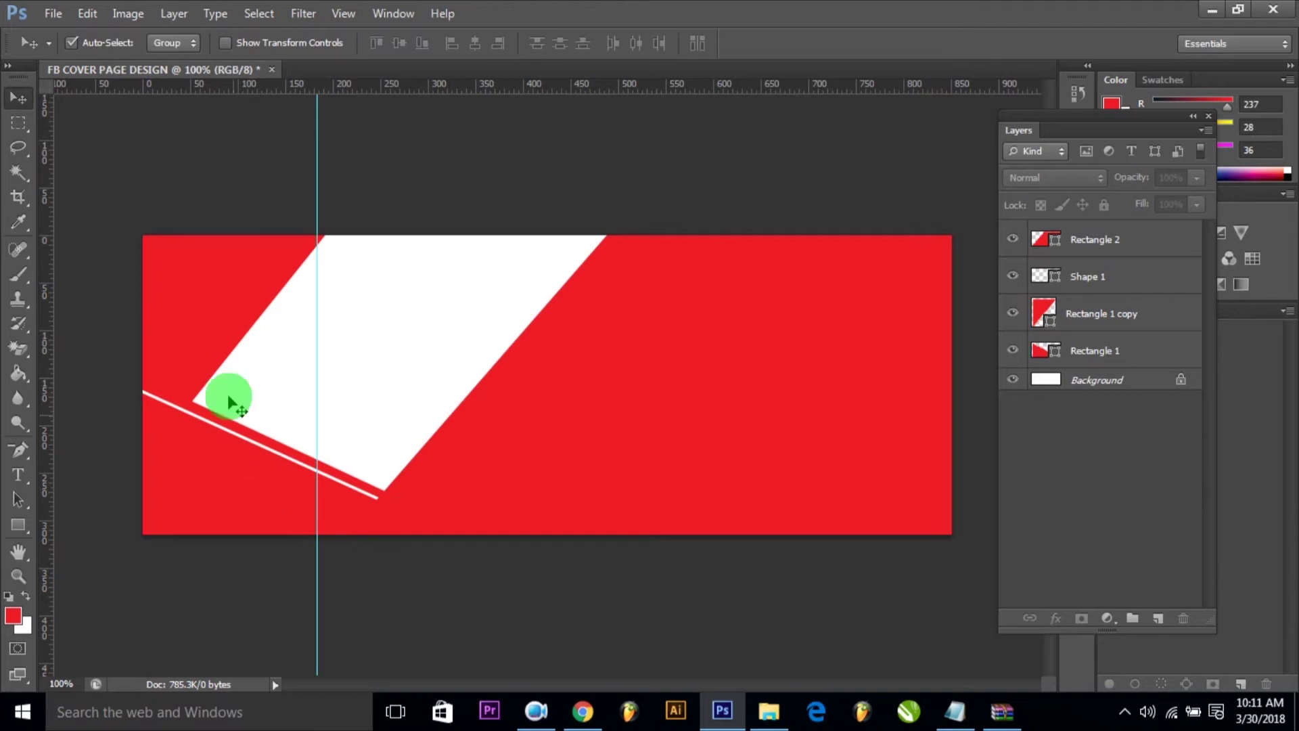
Rename the top-left triangle layer OBJECT 1 and the lower-left triangle layer OBJECT 2.
{"action": "left_click", "coordinate": [226, 281]}
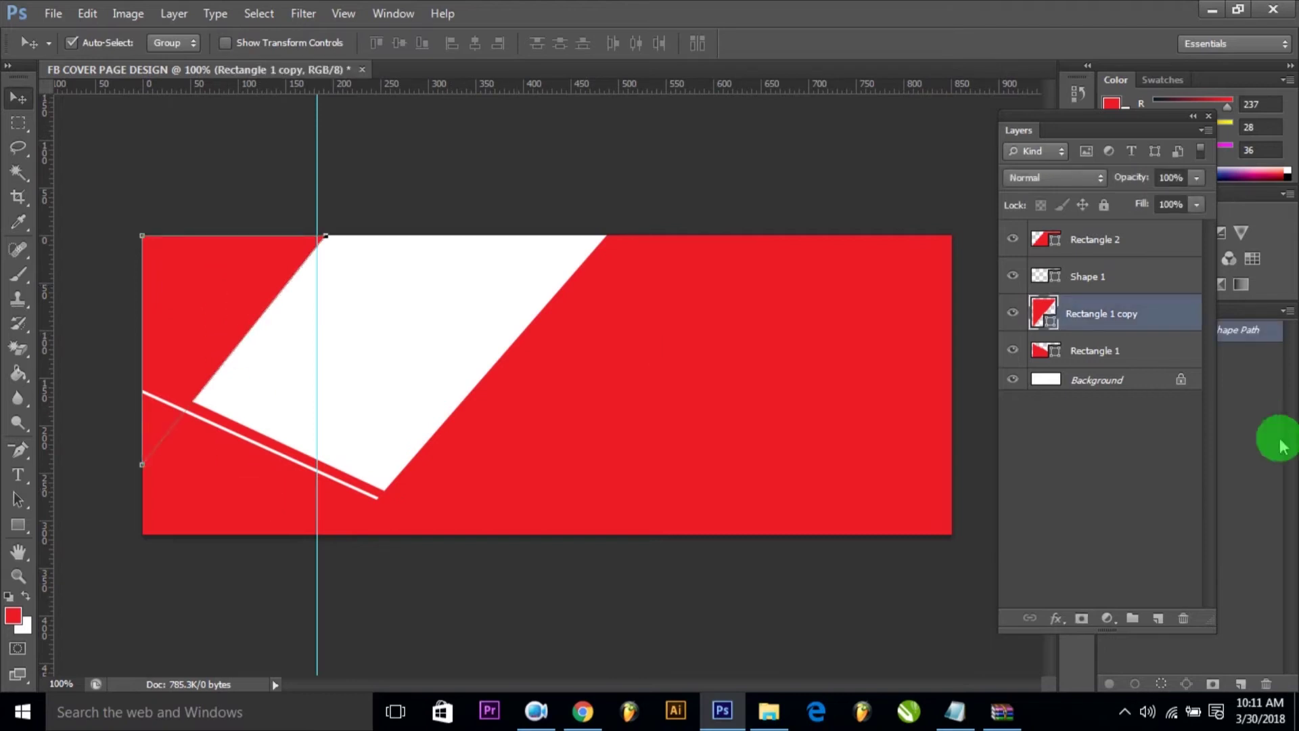
{"action": "double_click", "coordinate": [1113, 318]}
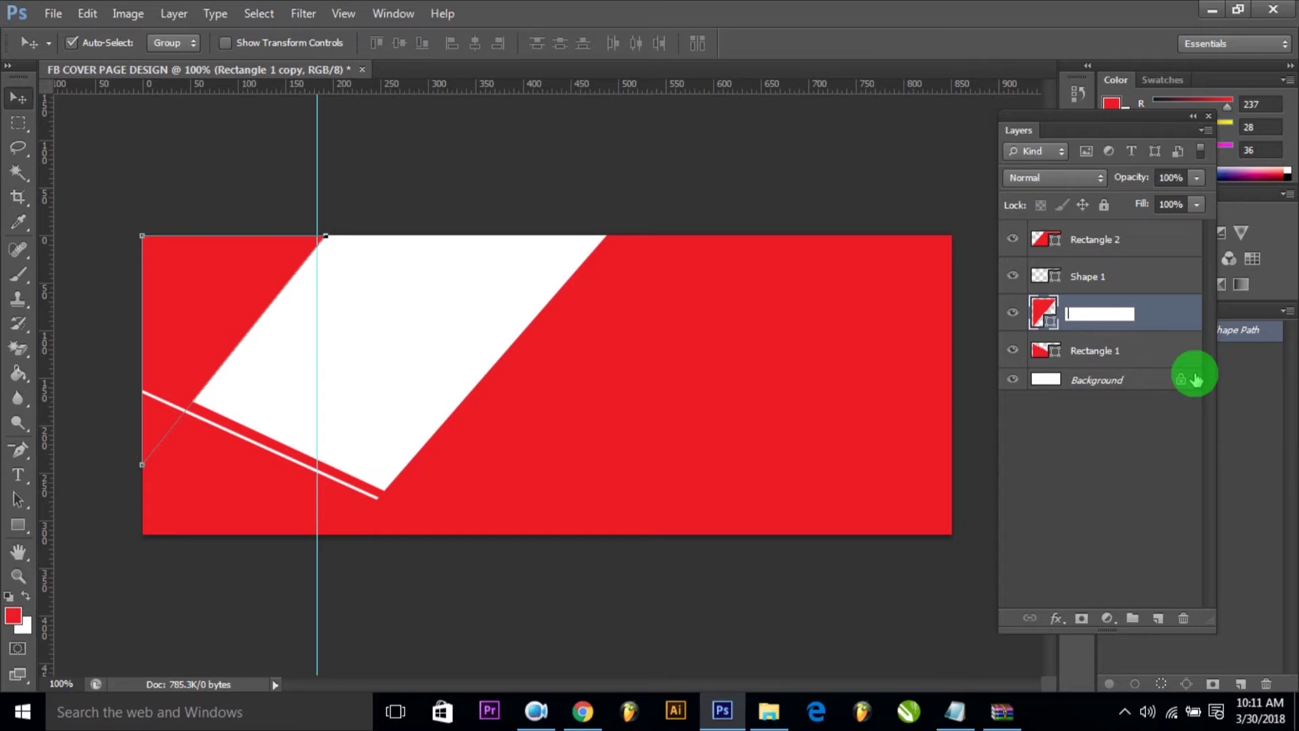
{"action": "type", "text": "OBJECT 1"}
{"action": "key", "text": "Return"}
{"action": "left_click", "coordinate": [176, 474]}
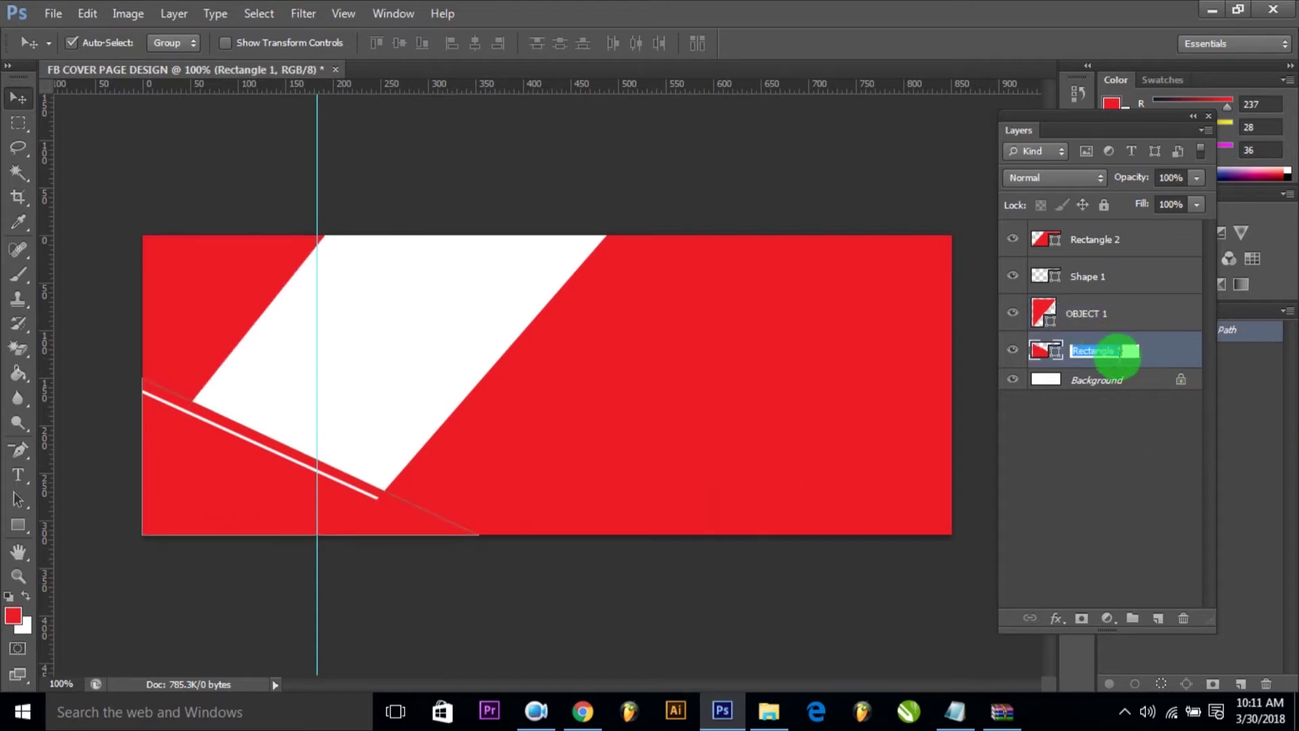
{"action": "type", "text": "O"}
{"action": "key", "text": "BackSpace"}
{"action": "type", "text": "B"}
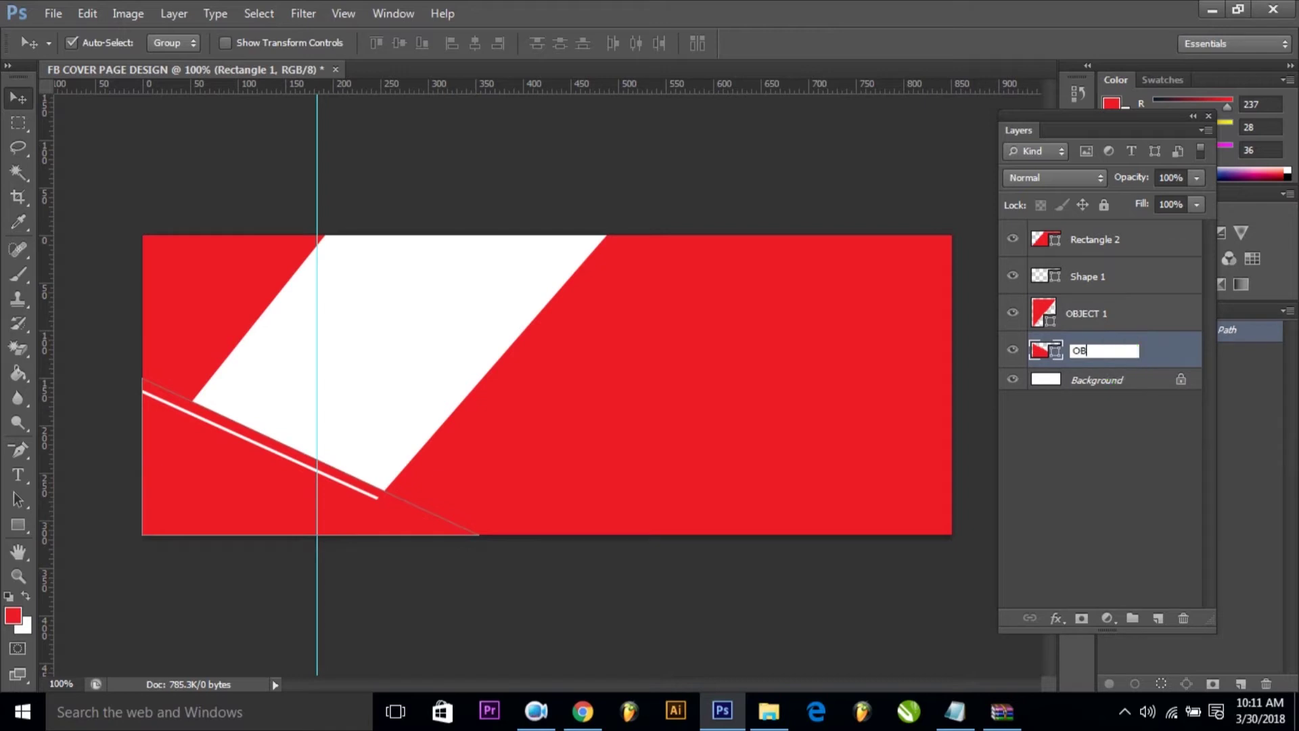
{"action": "type", "text": "JECT 2"}
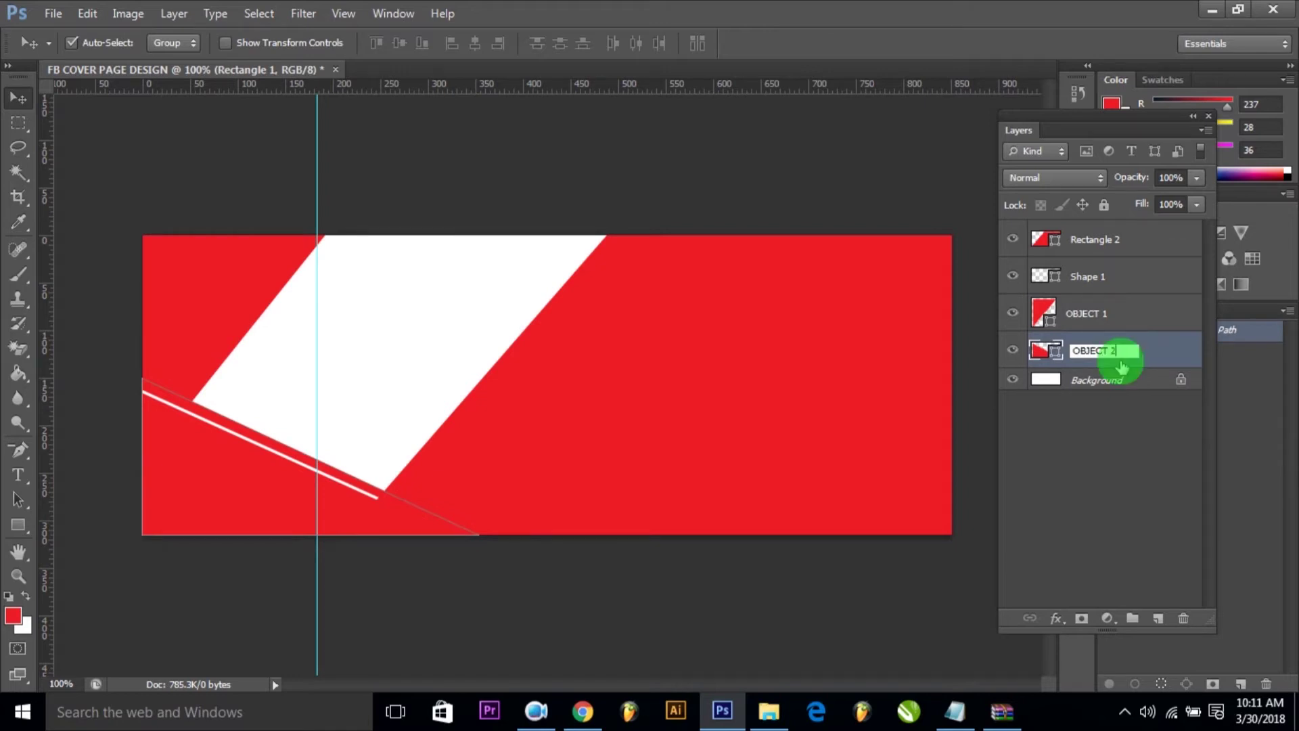
Rename the Rectangle 2 layer OBJECT 3 and the Shape 1 layer LINE 1.
{"action": "left_click", "coordinate": [616, 337]}
{"action": "type", "text": "OB"}
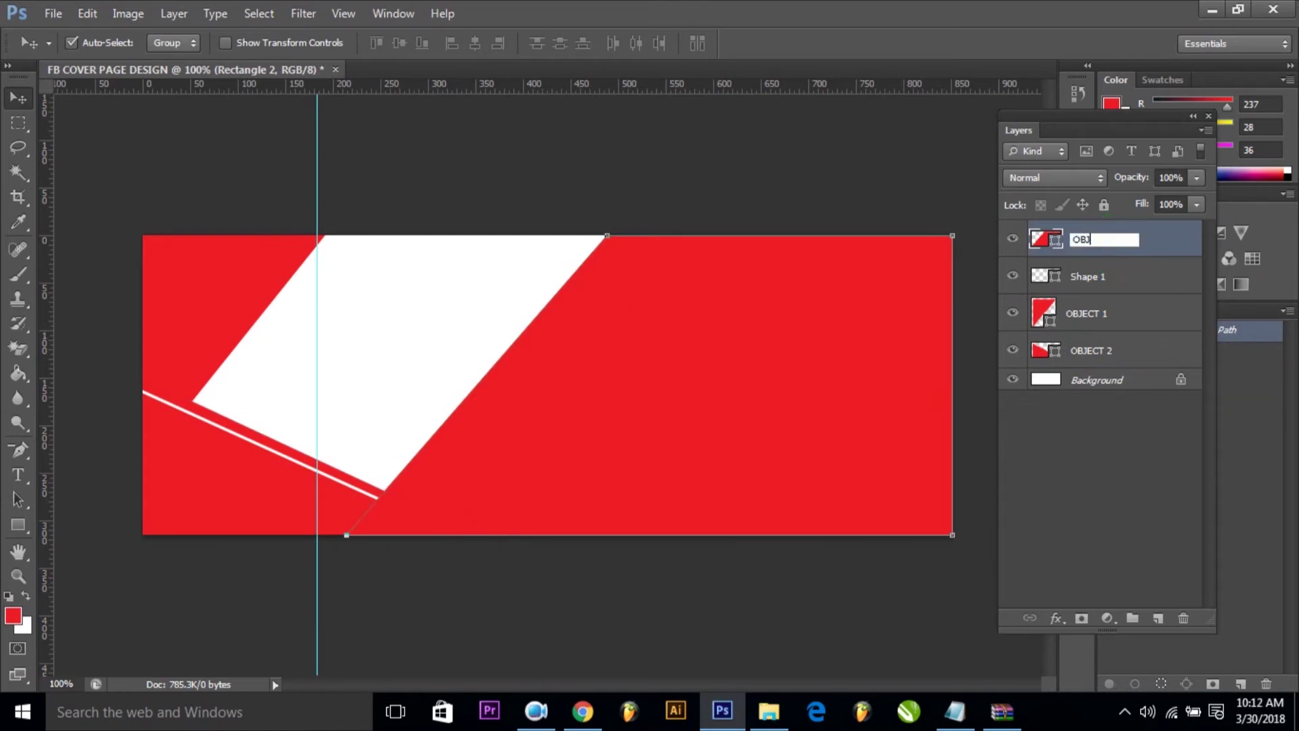
{"action": "type", "text": "JECT "}
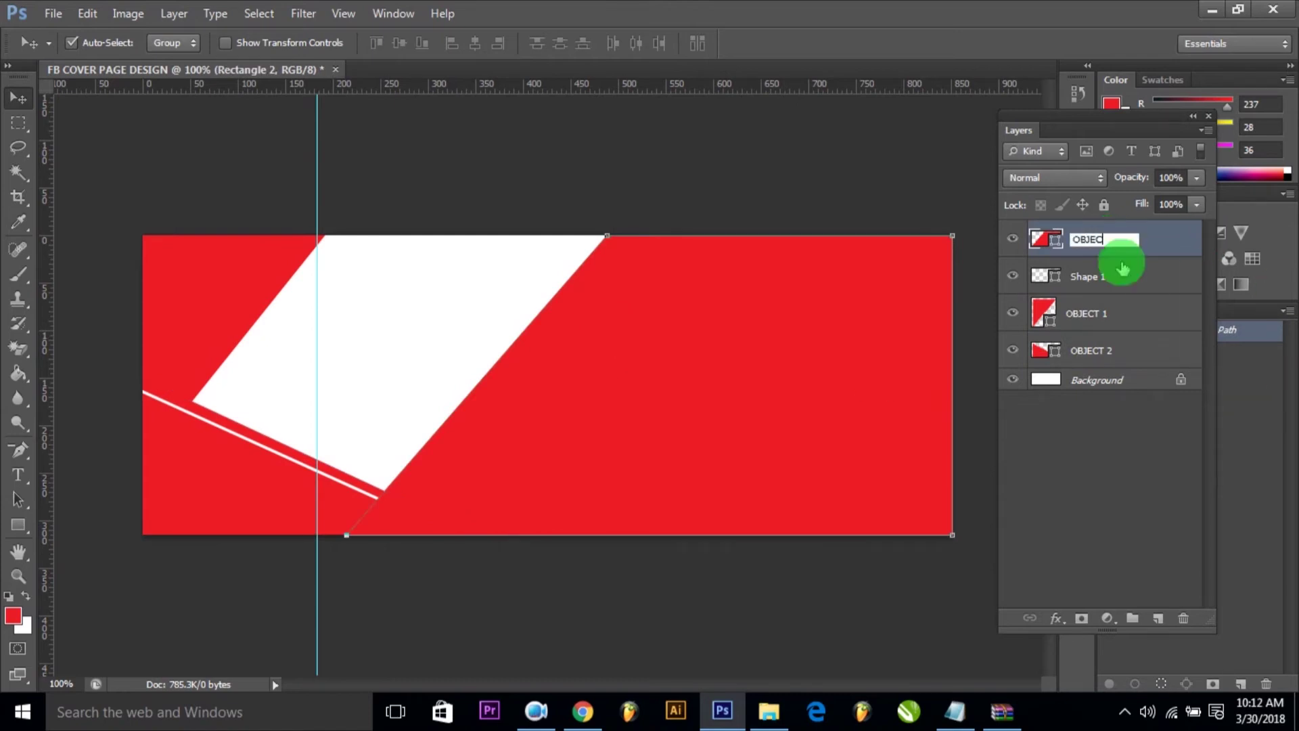
{"action": "type", "text": "3"}
{"action": "double_click", "coordinate": [1110, 276]}
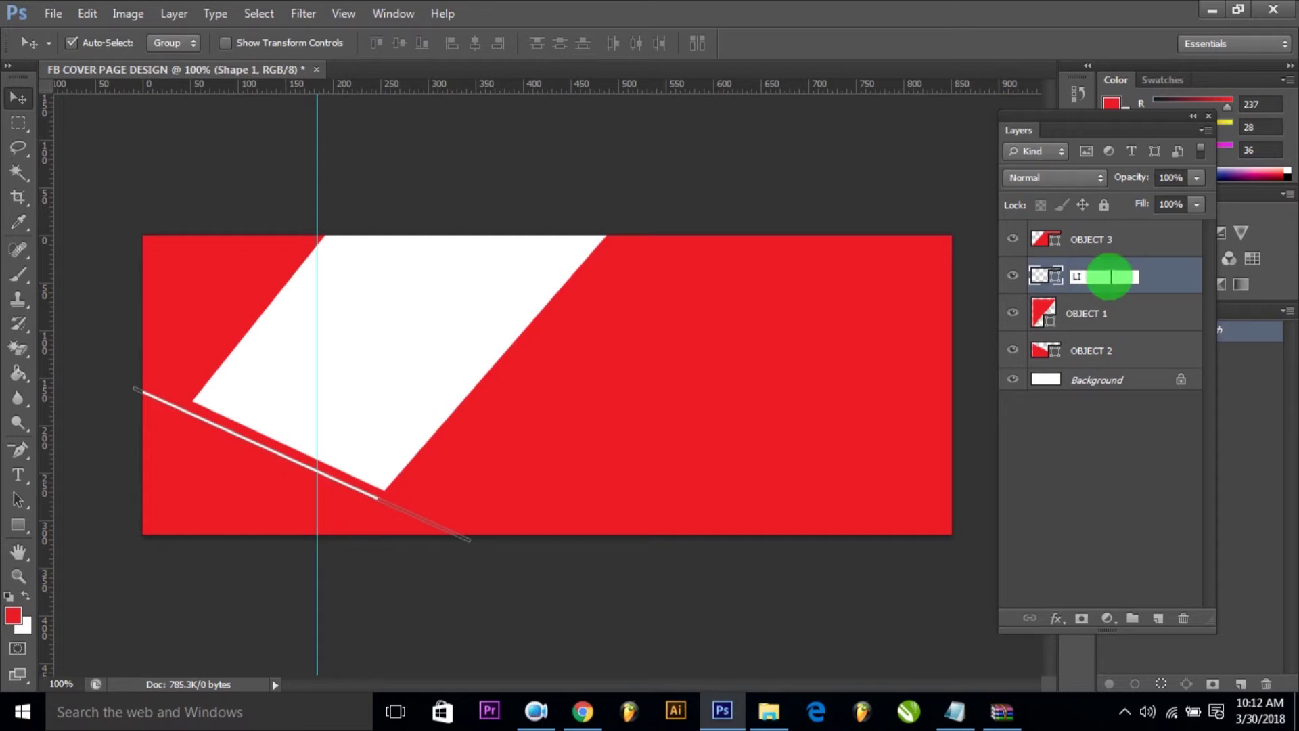
{"action": "key", "text": "Return"}
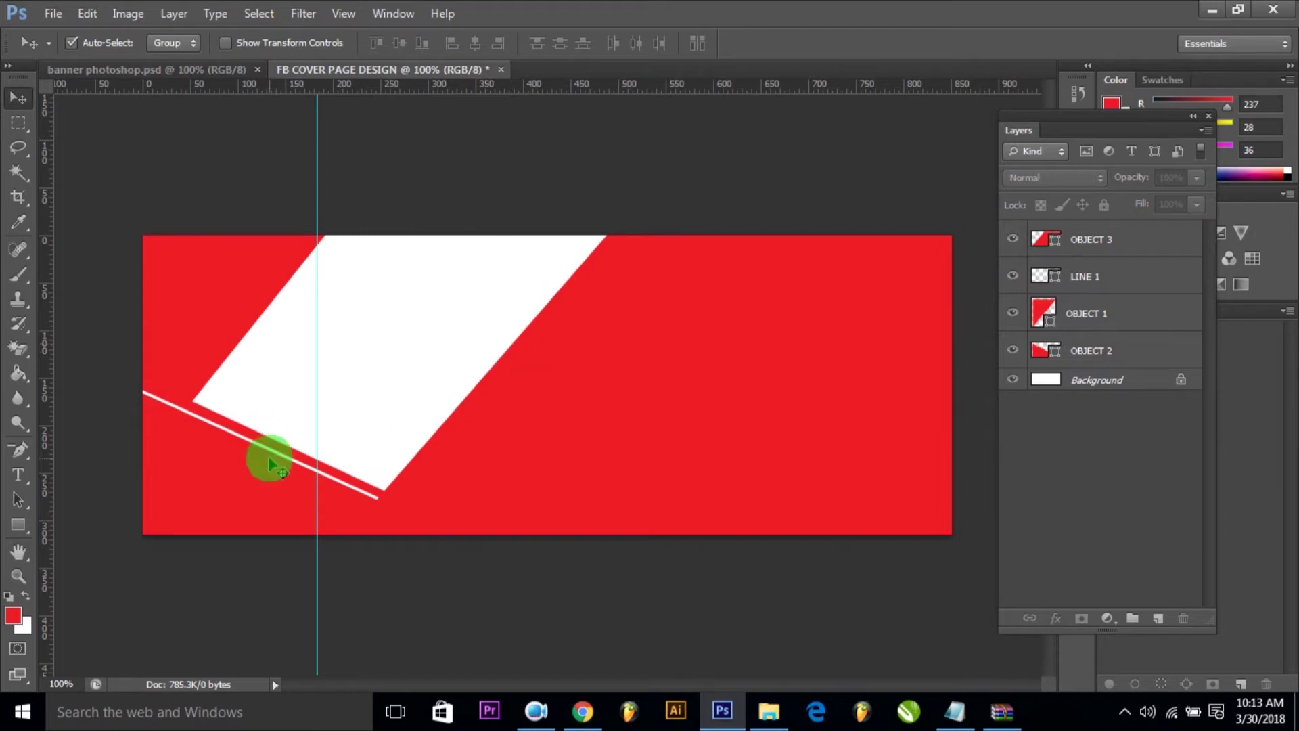
{"action": "left_click", "coordinate": [249, 484]}
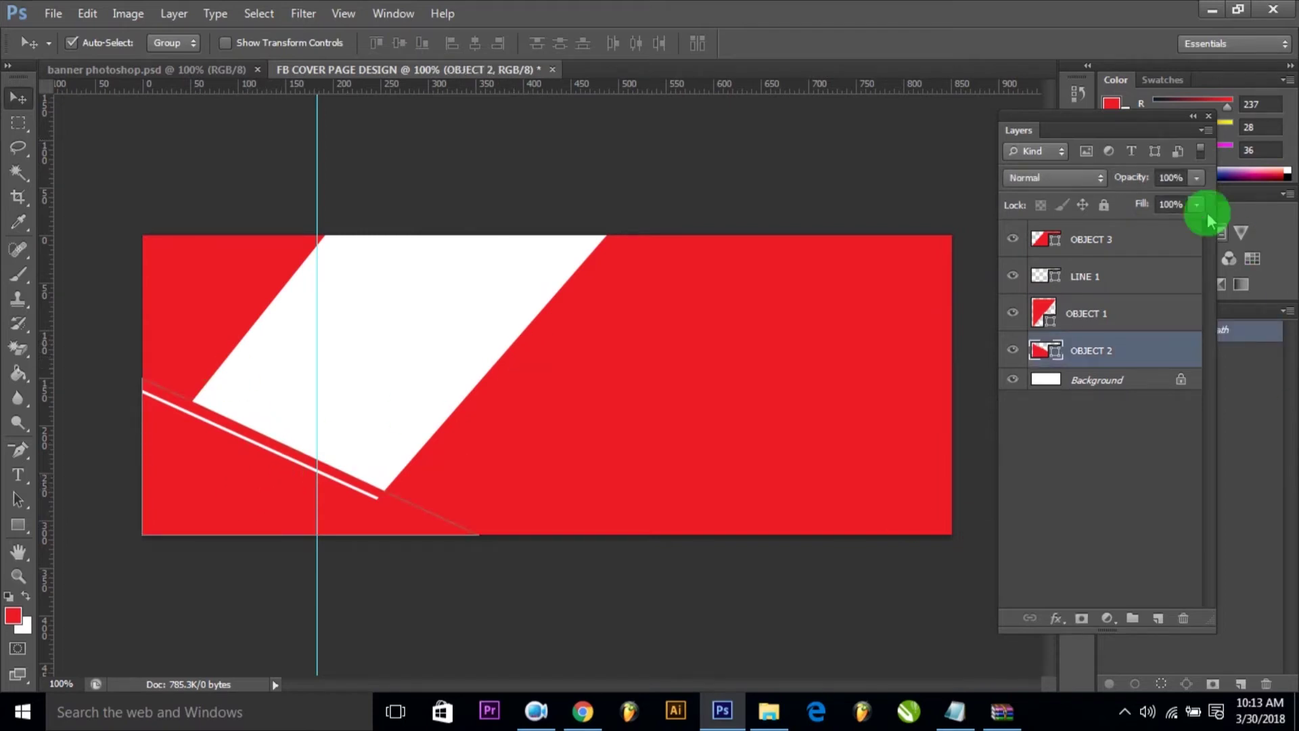
Fill OBJECT 2 with beige CMYK 5/17/52/0.
{"action": "double_click", "coordinate": [1045, 352]}
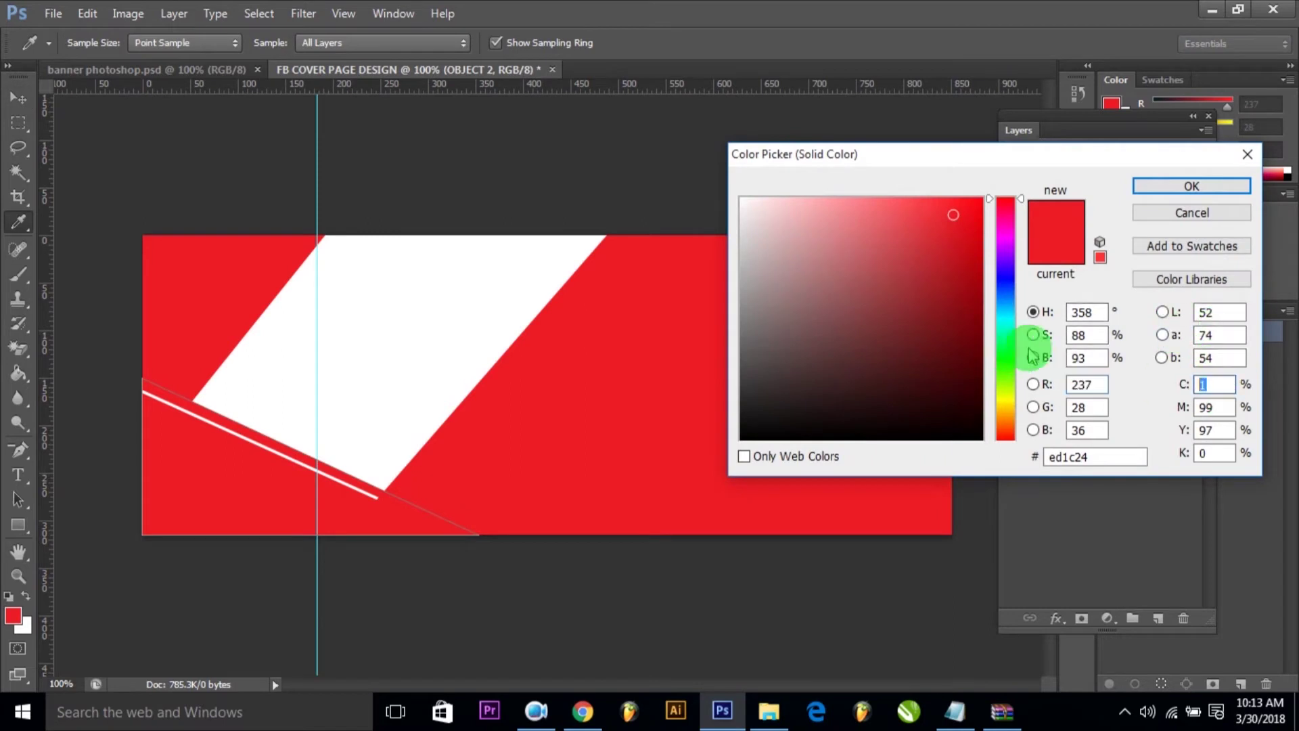
{"action": "type", "text": "5"}
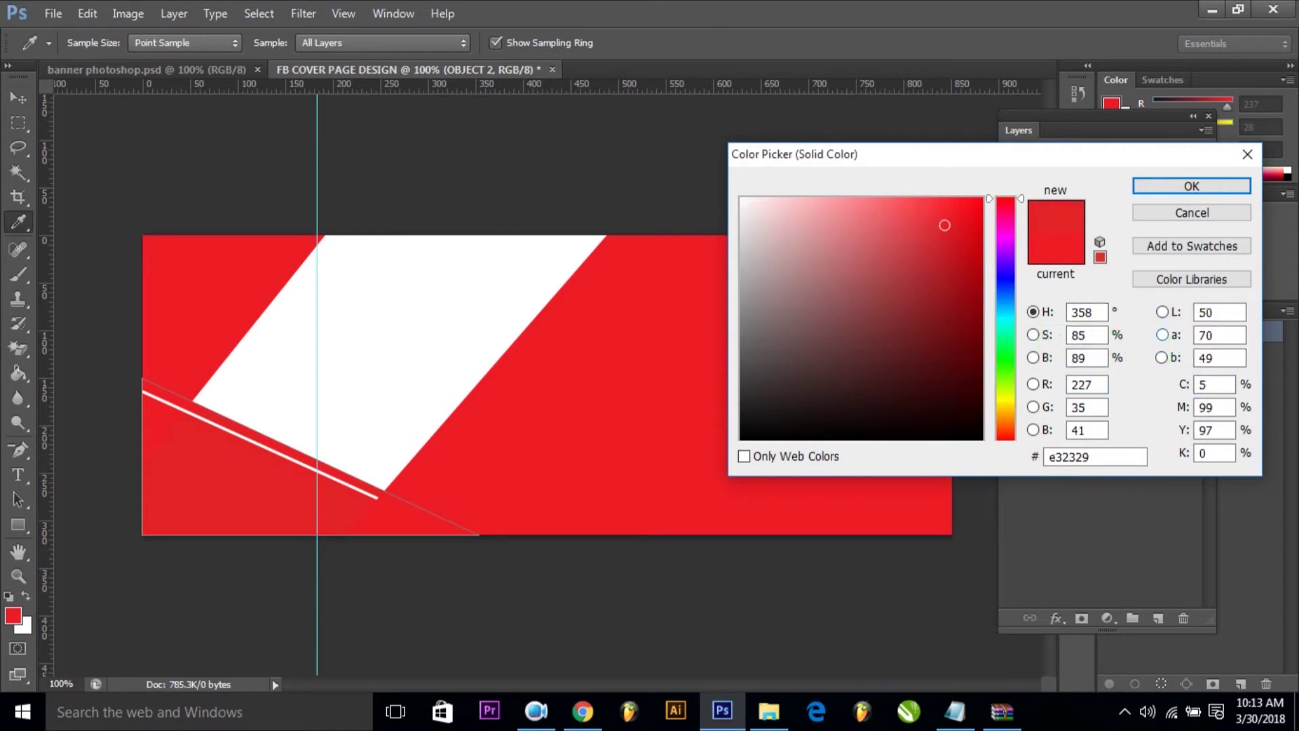
{"action": "type", "text": "17"}
{"action": "key", "text": "Tab"}
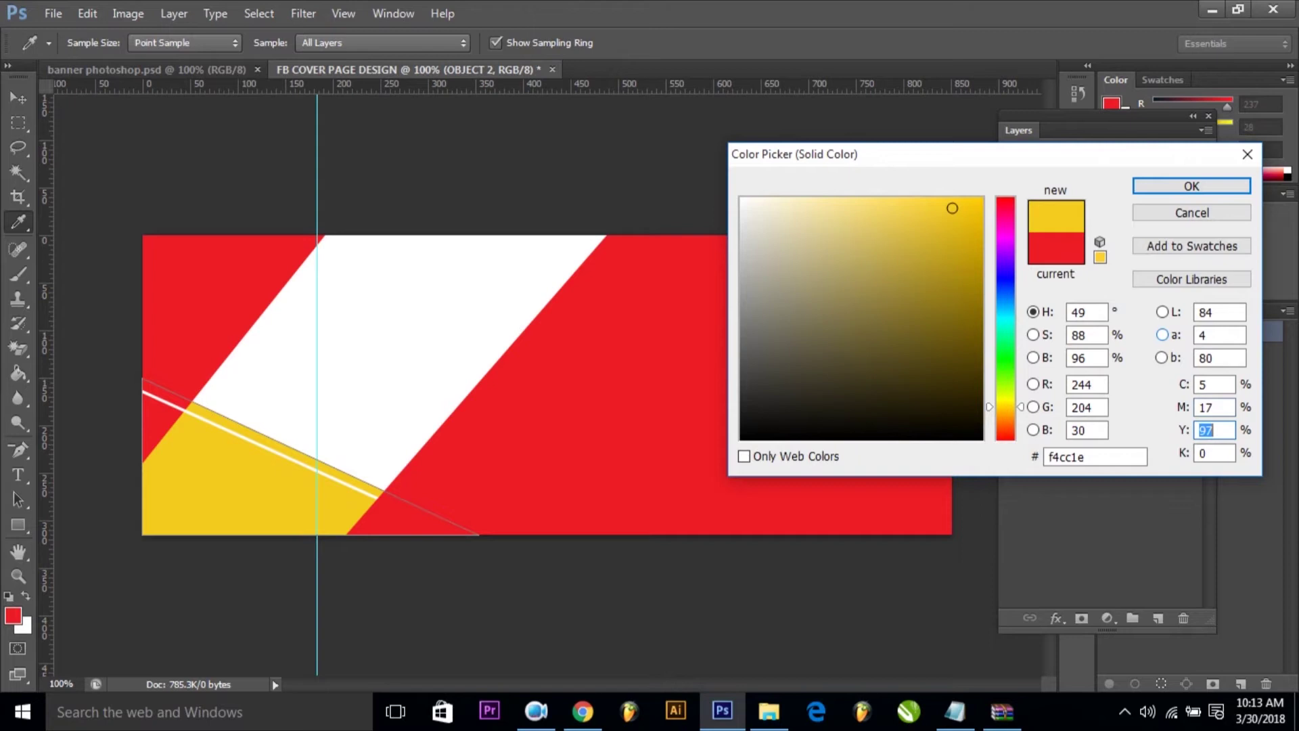
{"action": "type", "text": "52"}
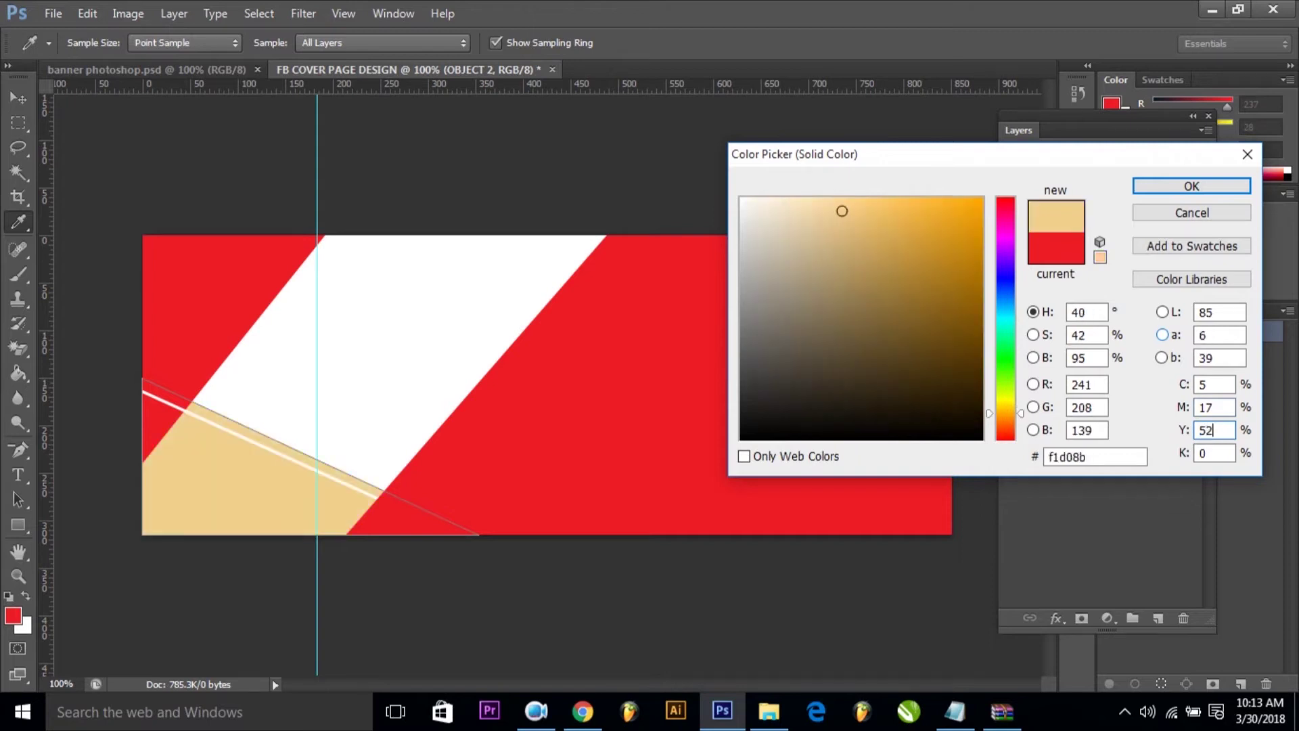
{"action": "left_click", "coordinate": [1156, 187]}
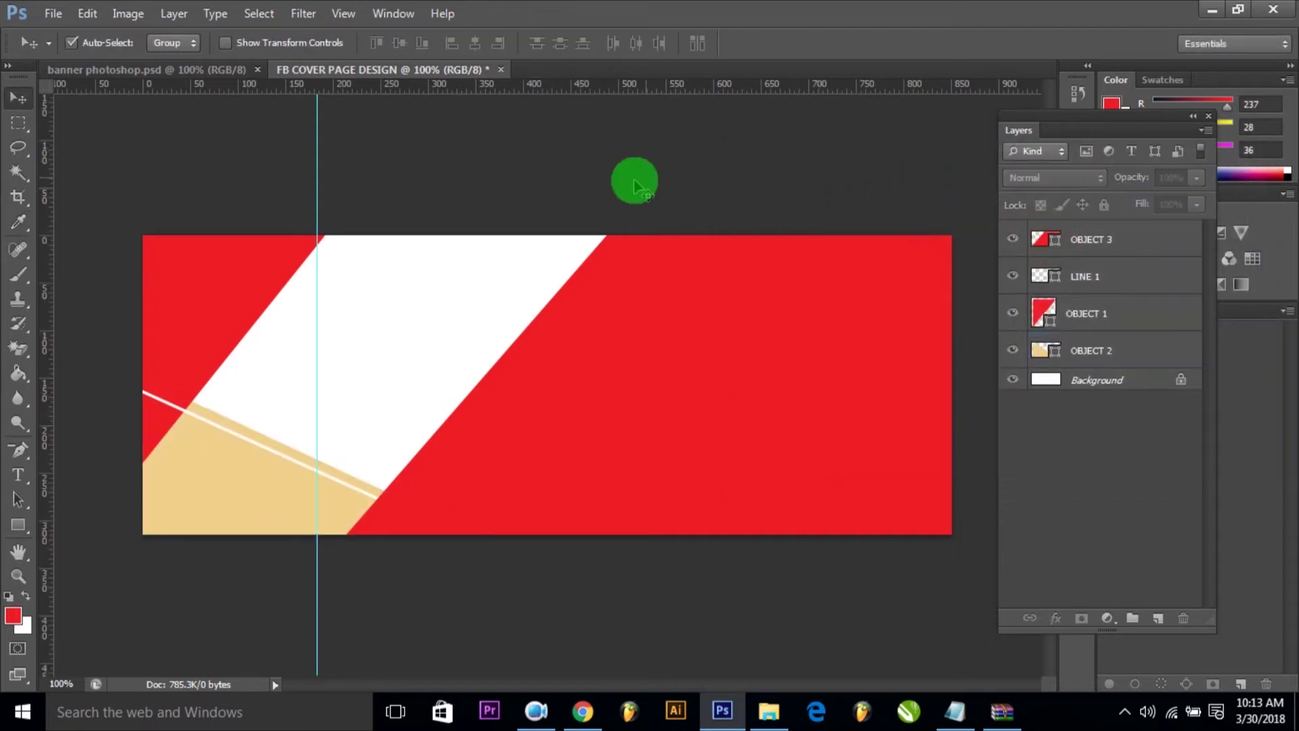
Fill OBJECT 1 with dark navy CMYK 88/70/59/72 and move it below OBJECT 2.
{"action": "left_click", "coordinate": [211, 282]}
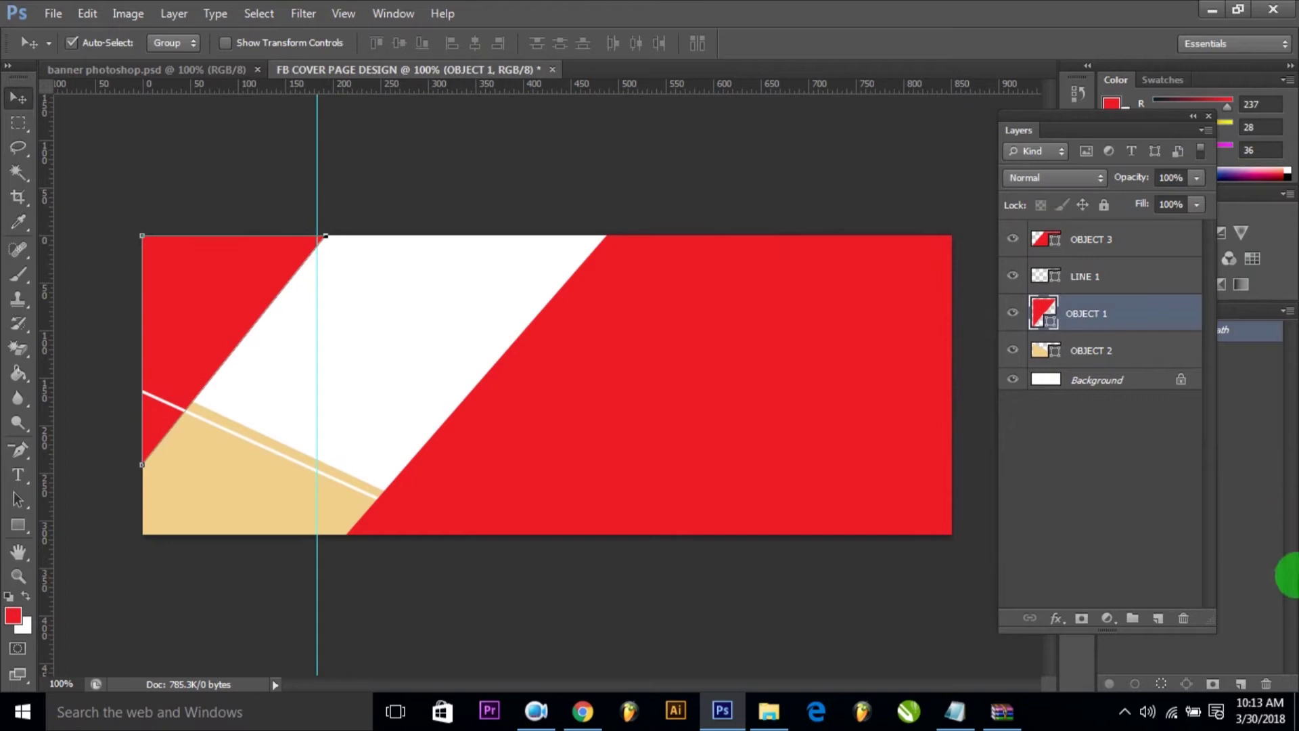
{"action": "double_click", "coordinate": [1044, 315]}
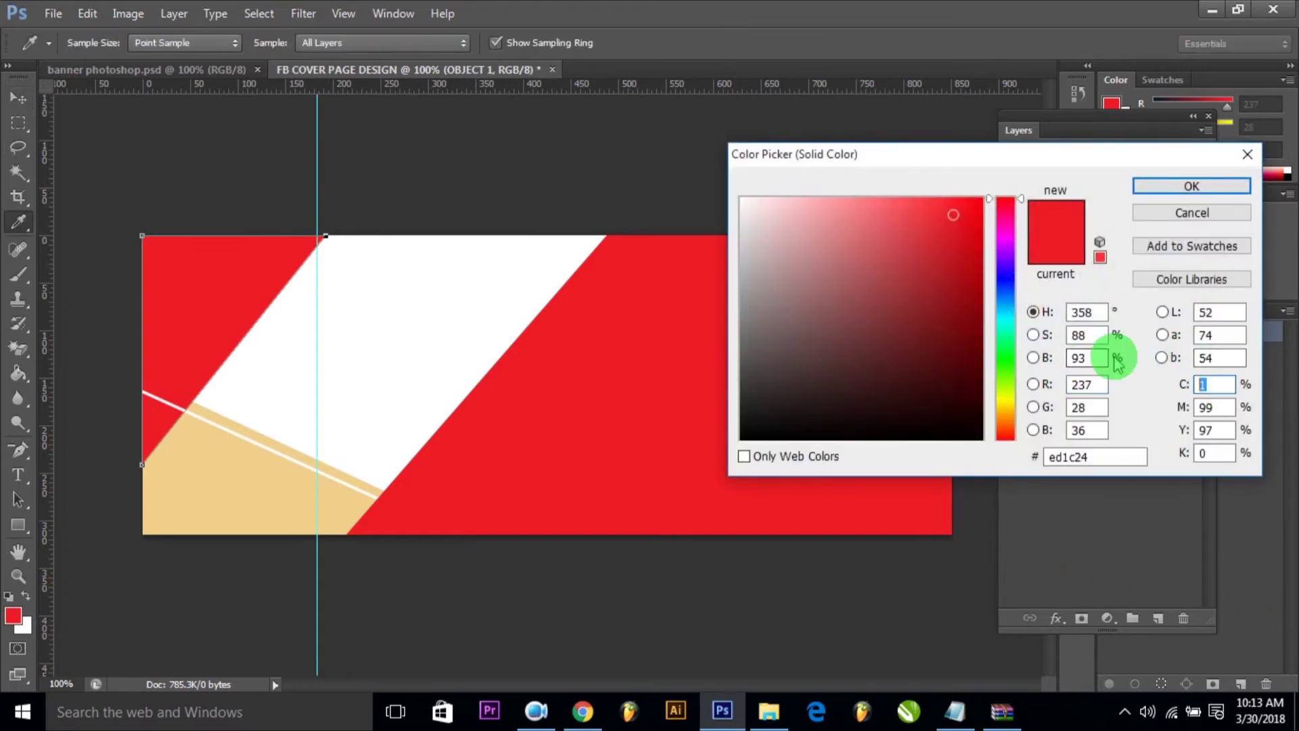
{"action": "type", "text": "88"}
{"action": "key", "text": "Tab"}
{"action": "type", "text": "70"}
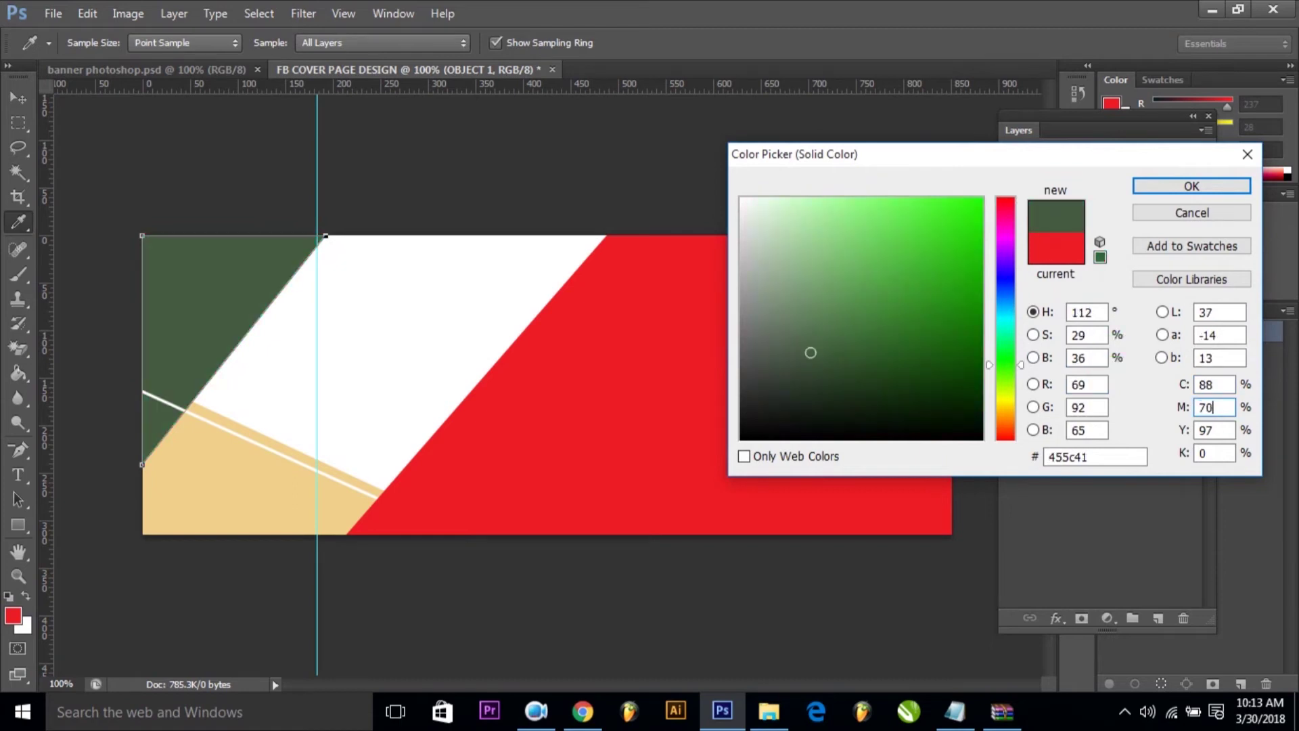
{"action": "type", "text": "59"}
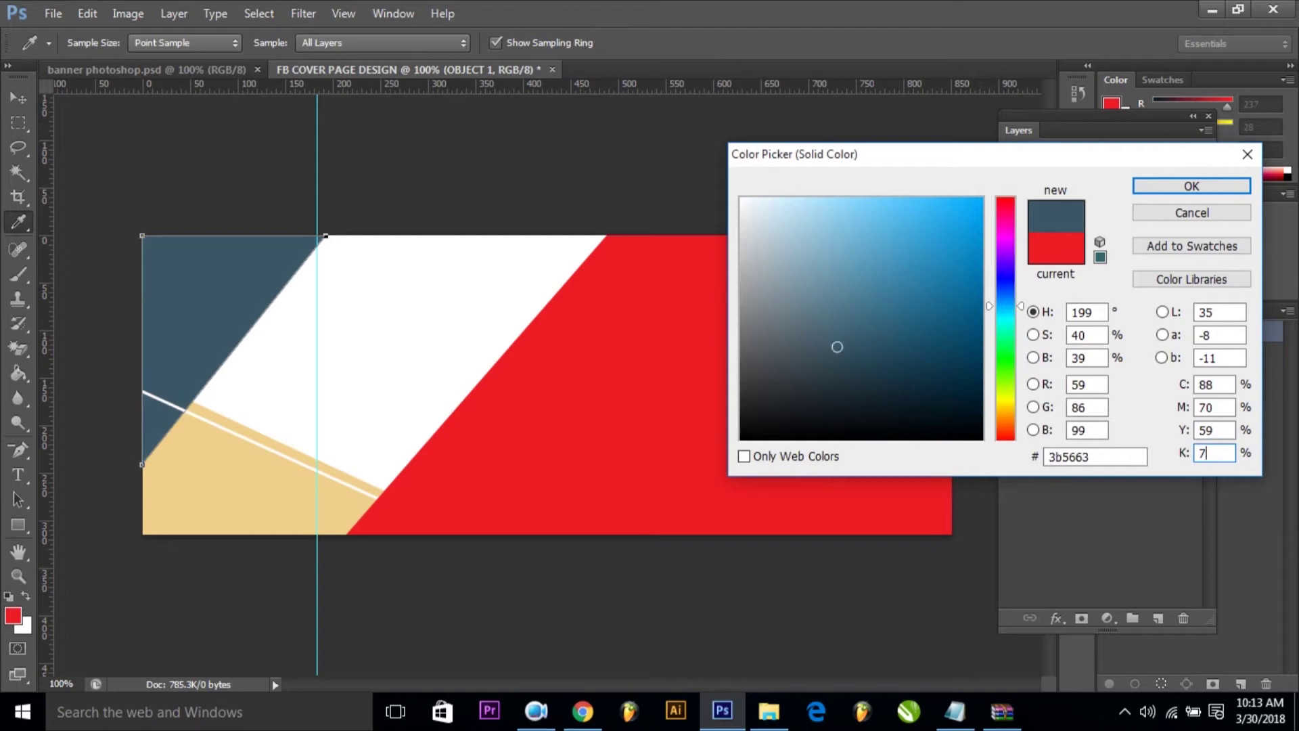
{"action": "type", "text": "2"}
{"action": "key", "text": "Return"}
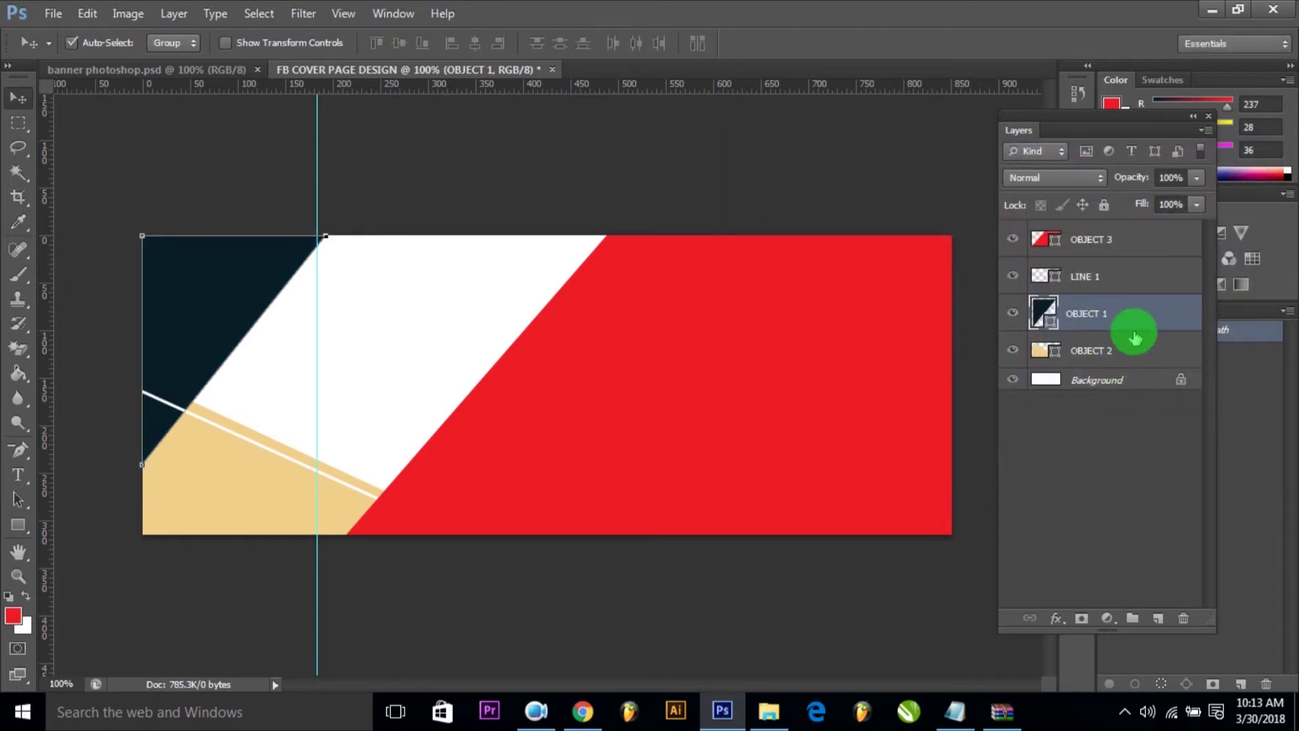
{"action": "left_click_drag", "start_coordinate": [1135, 337], "coordinate": [1102, 369]}
{"action": "left_click_drag", "start_coordinate": [152, 568], "coordinate": [149, 623]}
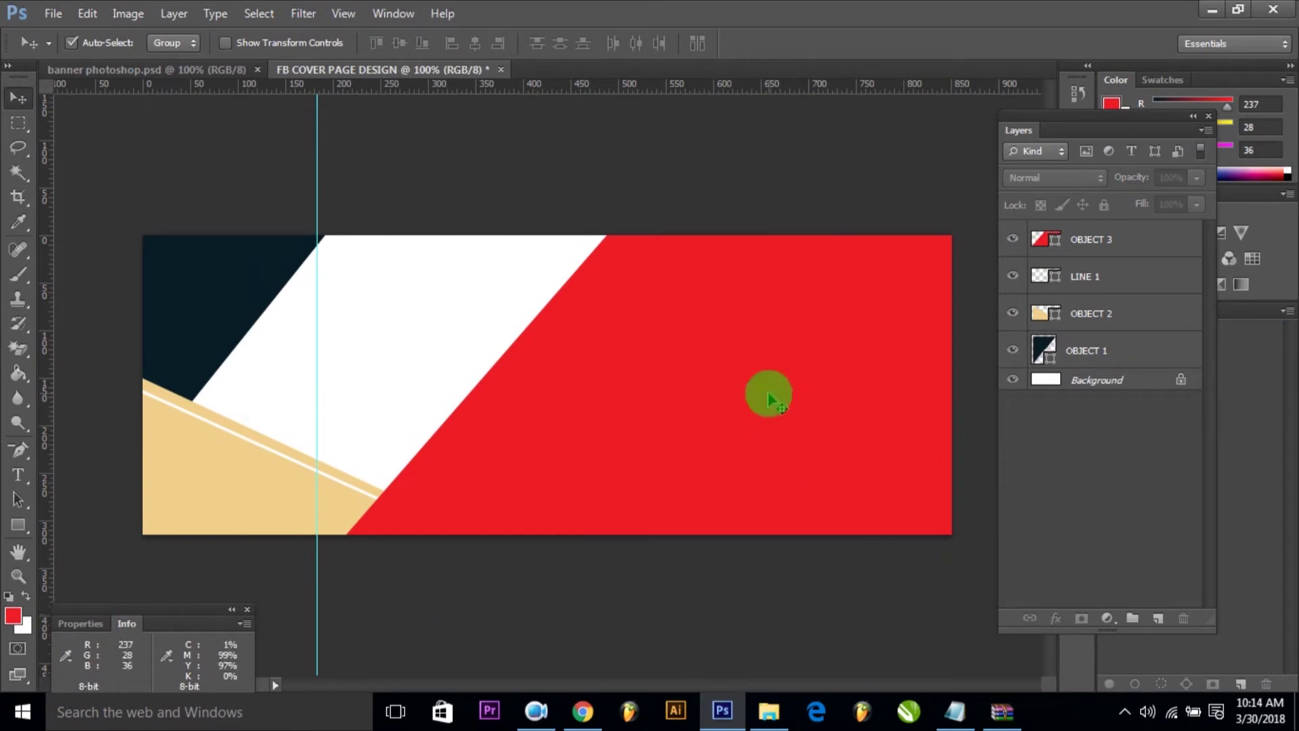
Recolour OBJECT 3 light beige CMYK 9/15/36/0 and move it lower in the layer stack.
{"action": "left_click", "coordinate": [820, 359]}
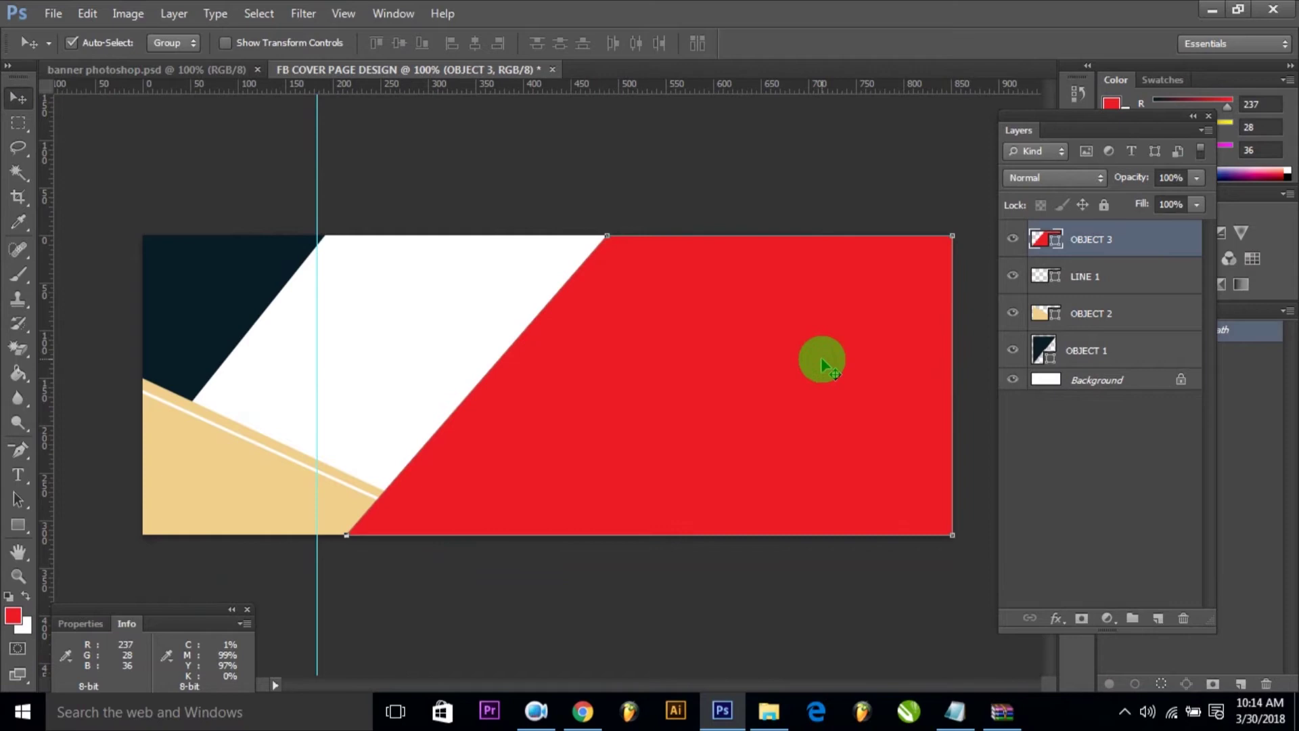
{"action": "double_click", "coordinate": [1059, 243]}
{"action": "left_click", "coordinate": [1212, 385]}
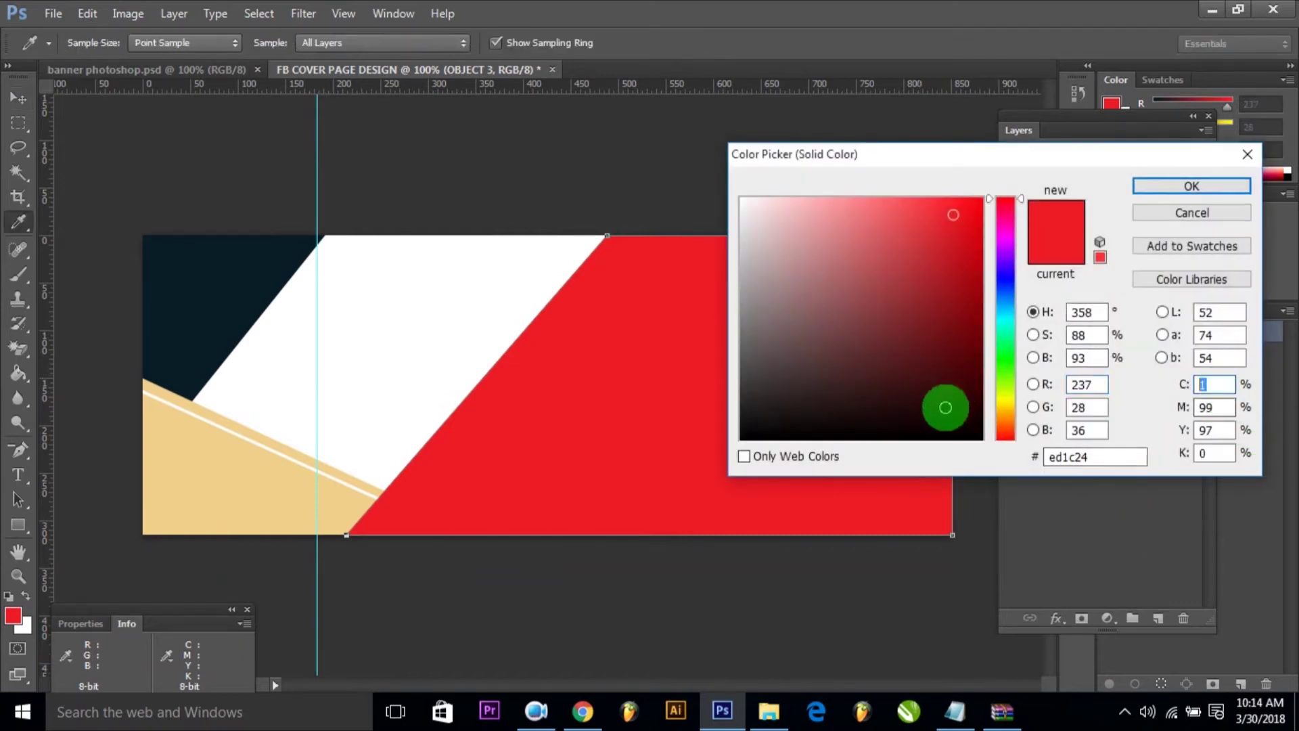
{"action": "type", "text": "9"}
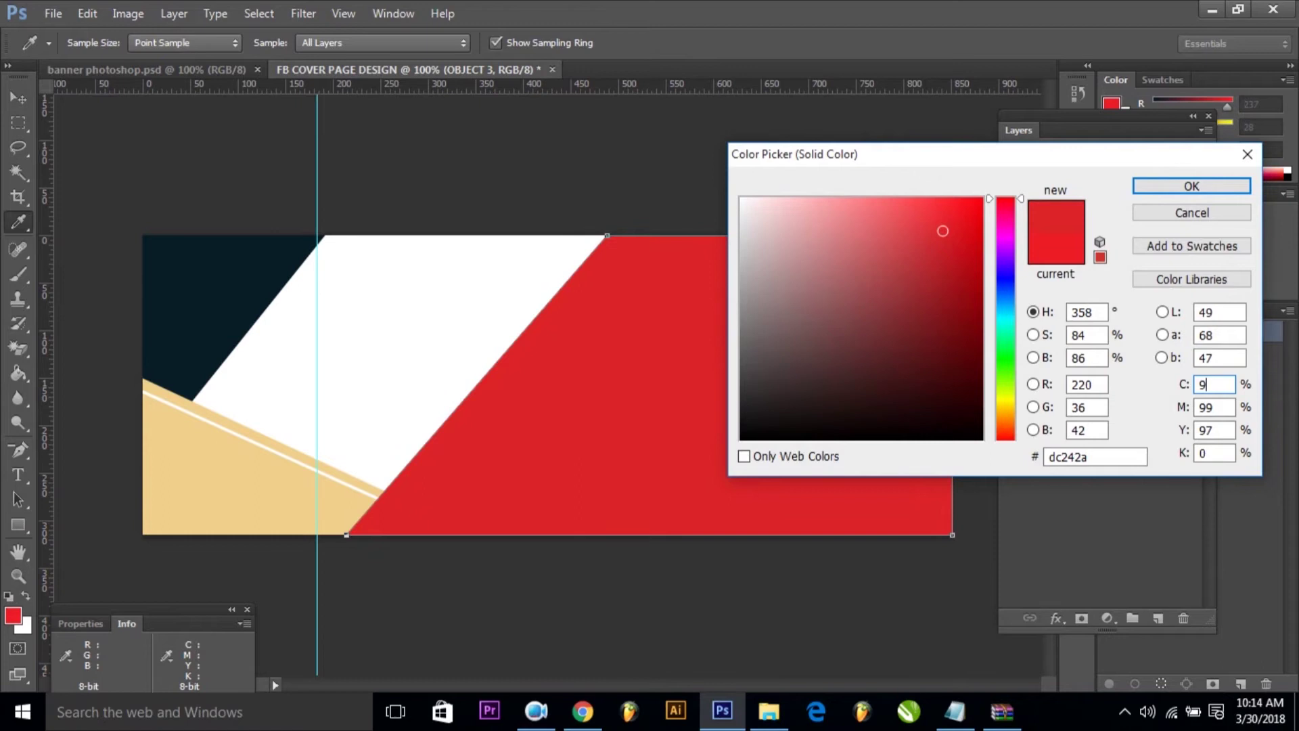
{"action": "type", "text": "15"}
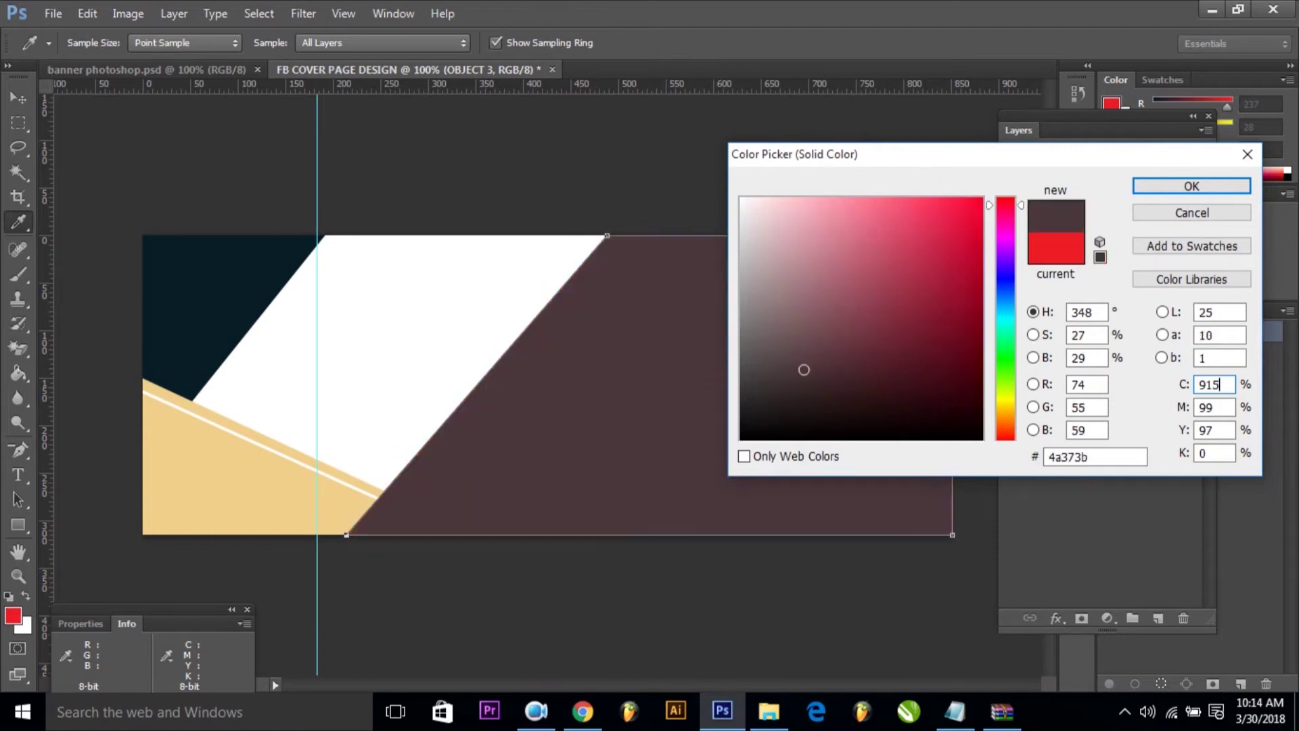
{"action": "double_click", "coordinate": [1222, 384]}
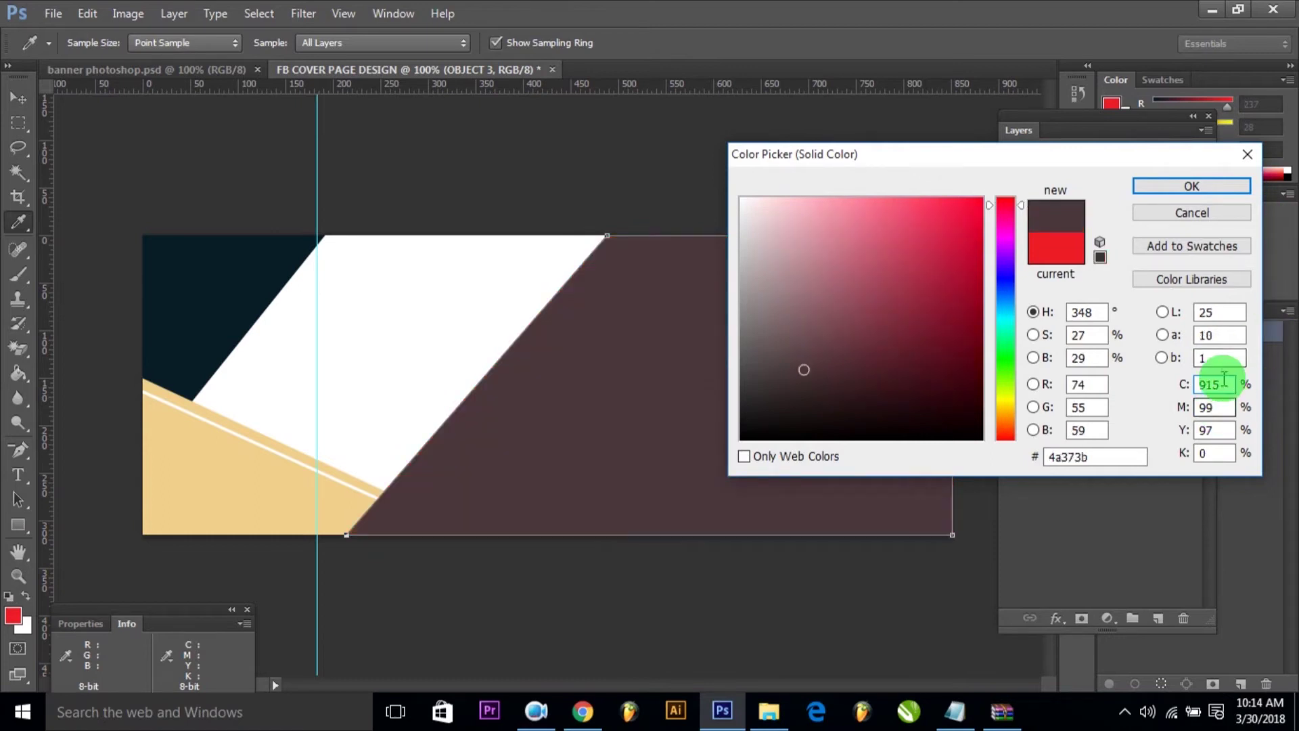
{"action": "type", "text": "9"}
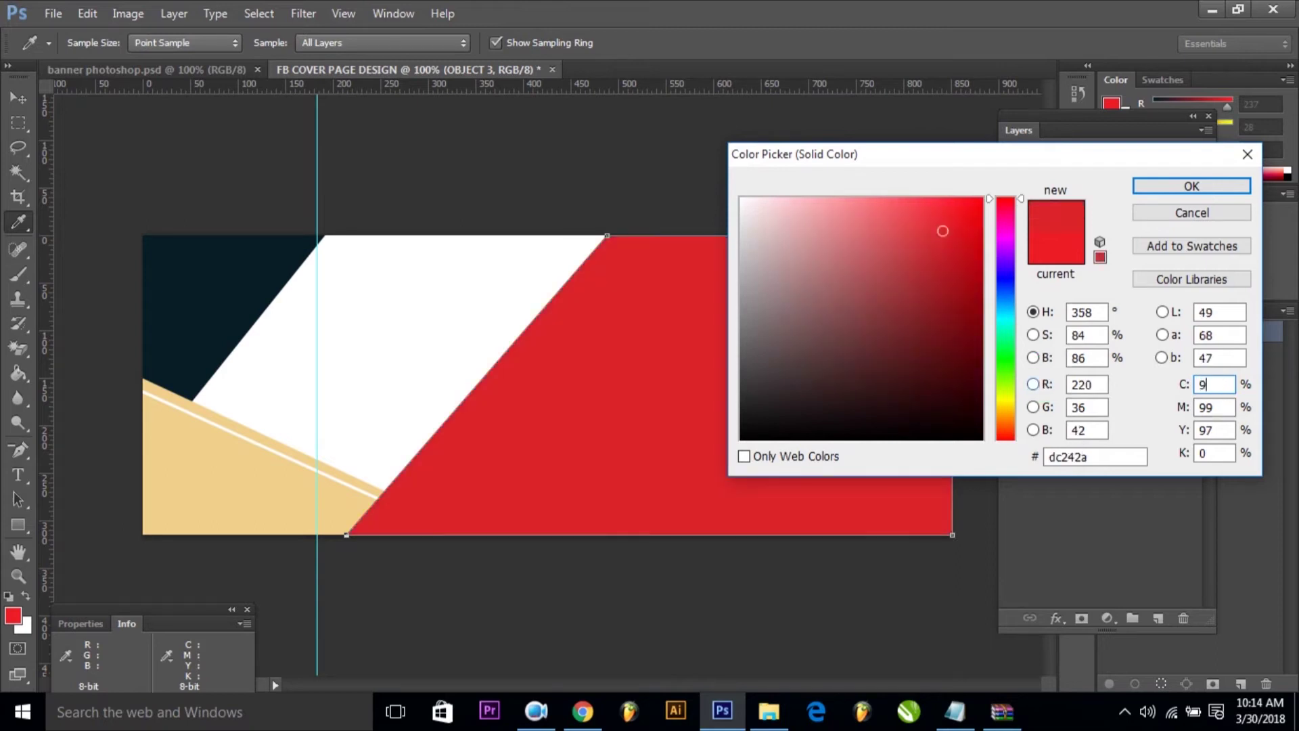
{"action": "type", "text": "15"}
{"action": "key", "text": "Tab"}
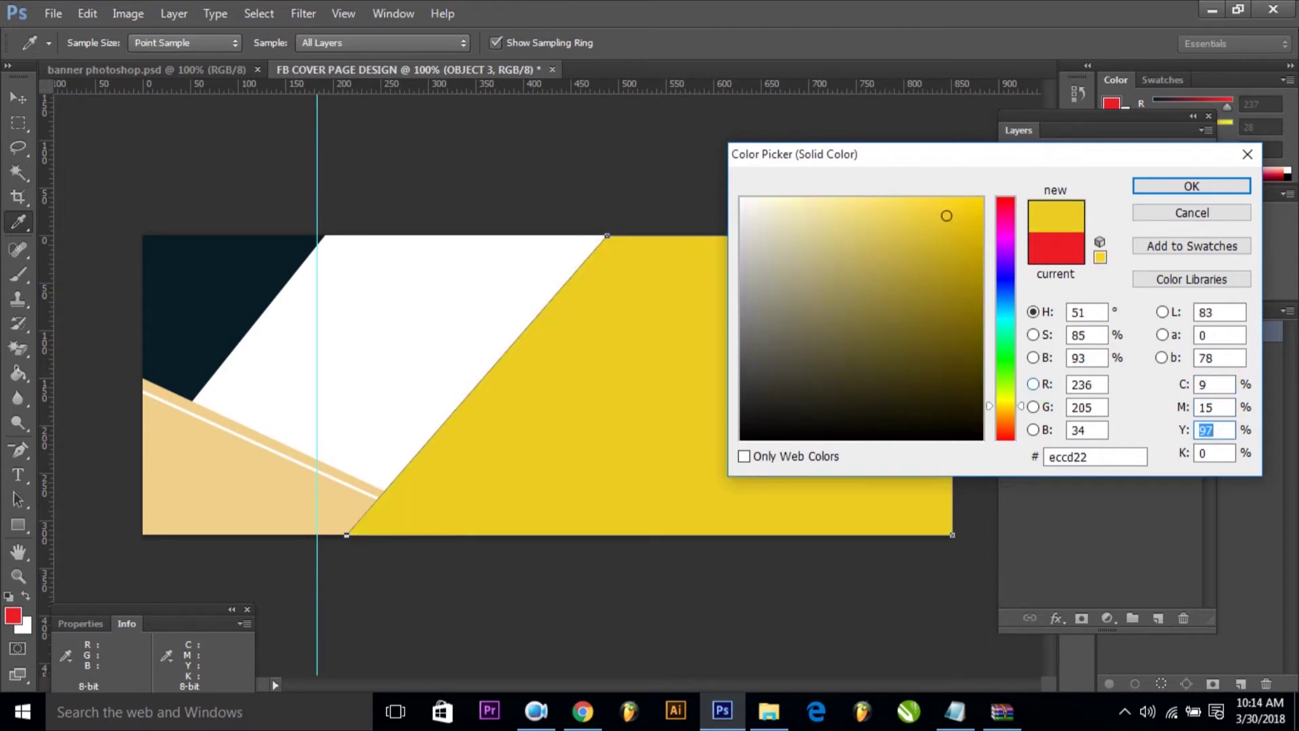
{"action": "type", "text": "3"}
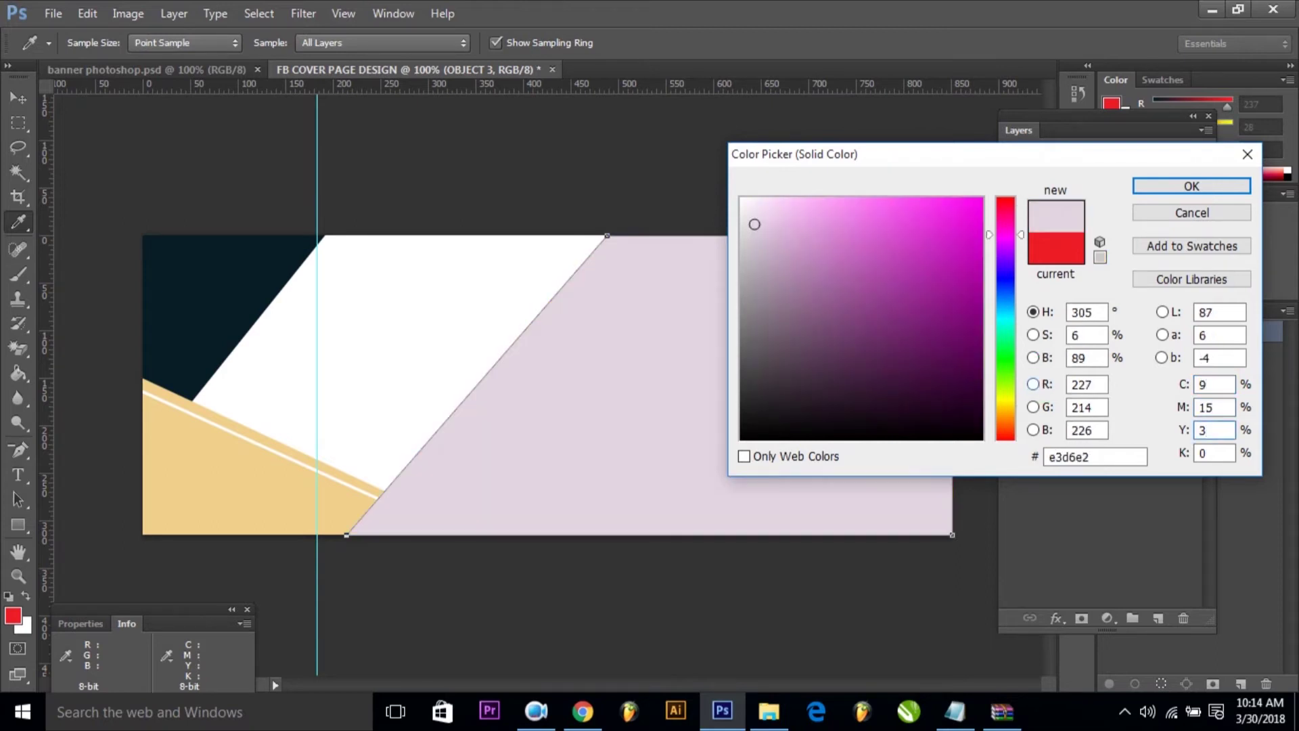
{"action": "type", "text": "6"}
{"action": "key", "text": "Tab"}
{"action": "key", "text": "Return"}
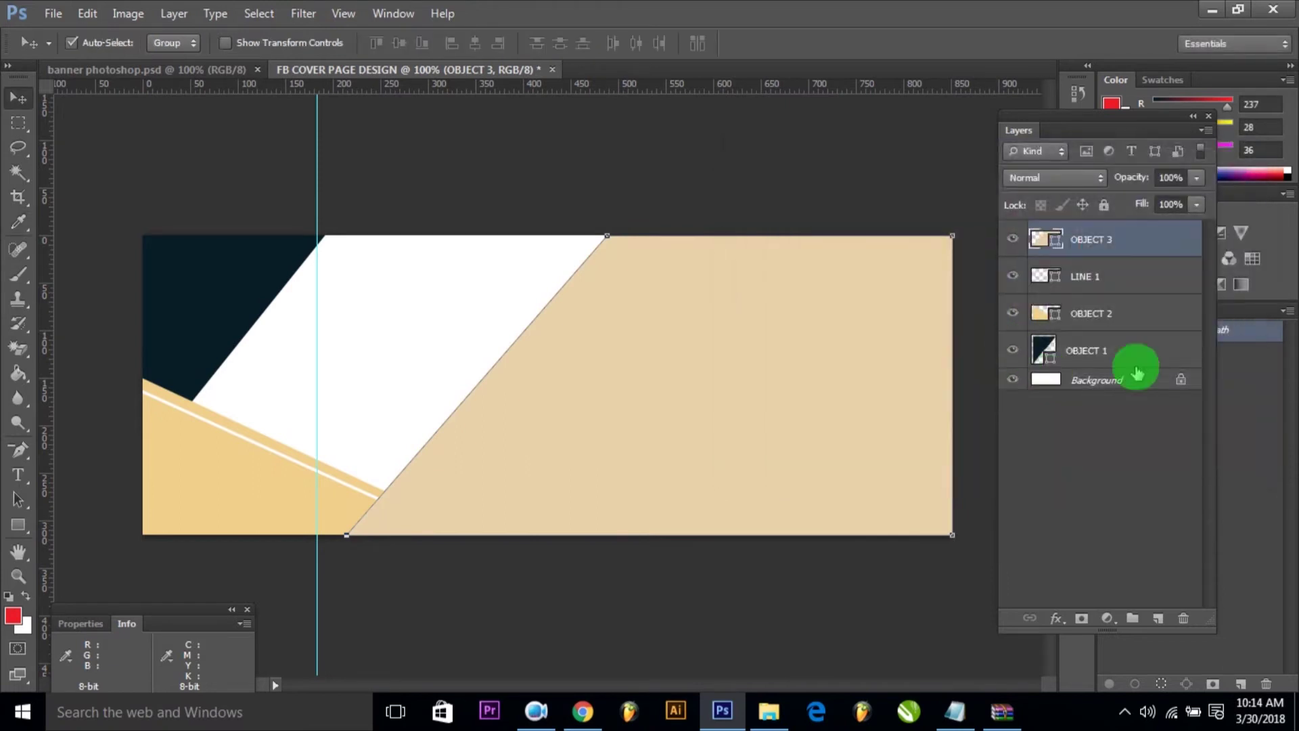
{"action": "left_click_drag", "start_coordinate": [1116, 250], "coordinate": [1110, 370]}
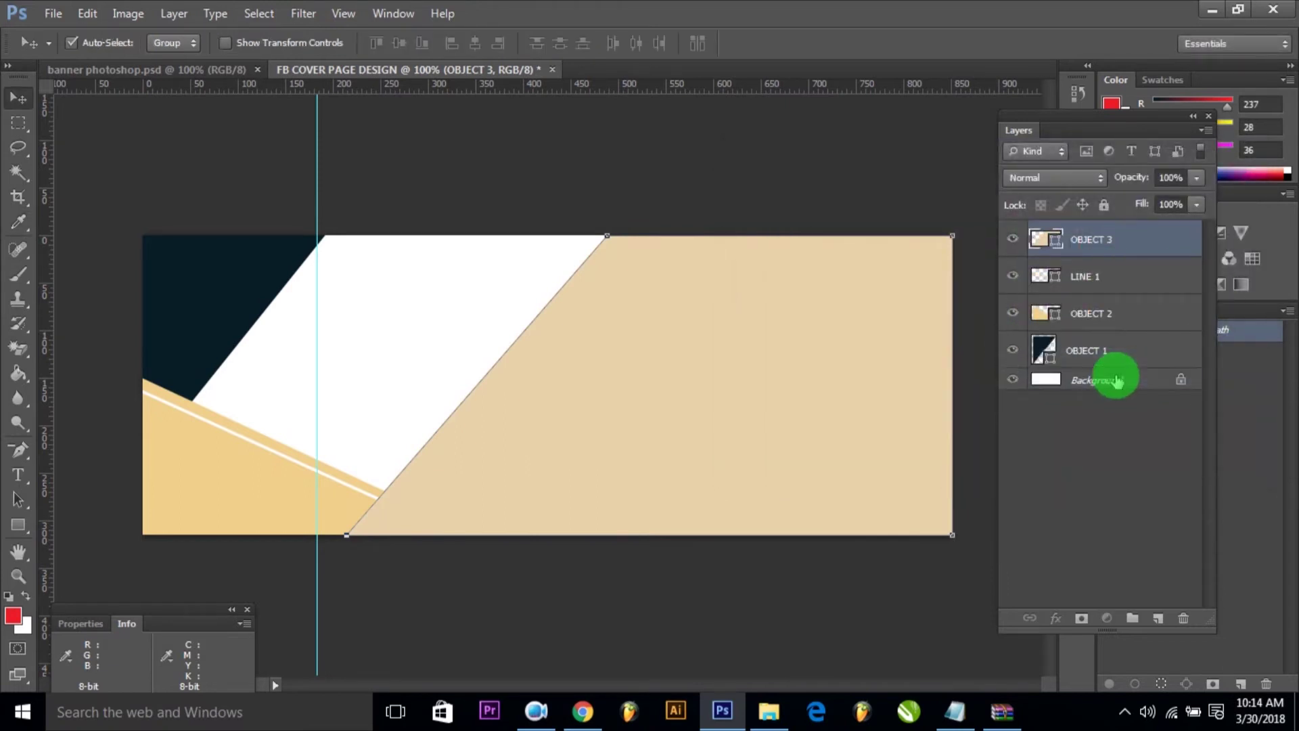
Move the OBJECT 3 layer below OBJECT 2 and lower its opacity.
{"action": "left_click_drag", "start_coordinate": [1082, 244], "coordinate": [1088, 371]}
{"action": "left_click", "coordinate": [848, 277]}
{"action": "left_click_drag", "start_coordinate": [1117, 244], "coordinate": [1134, 336]}
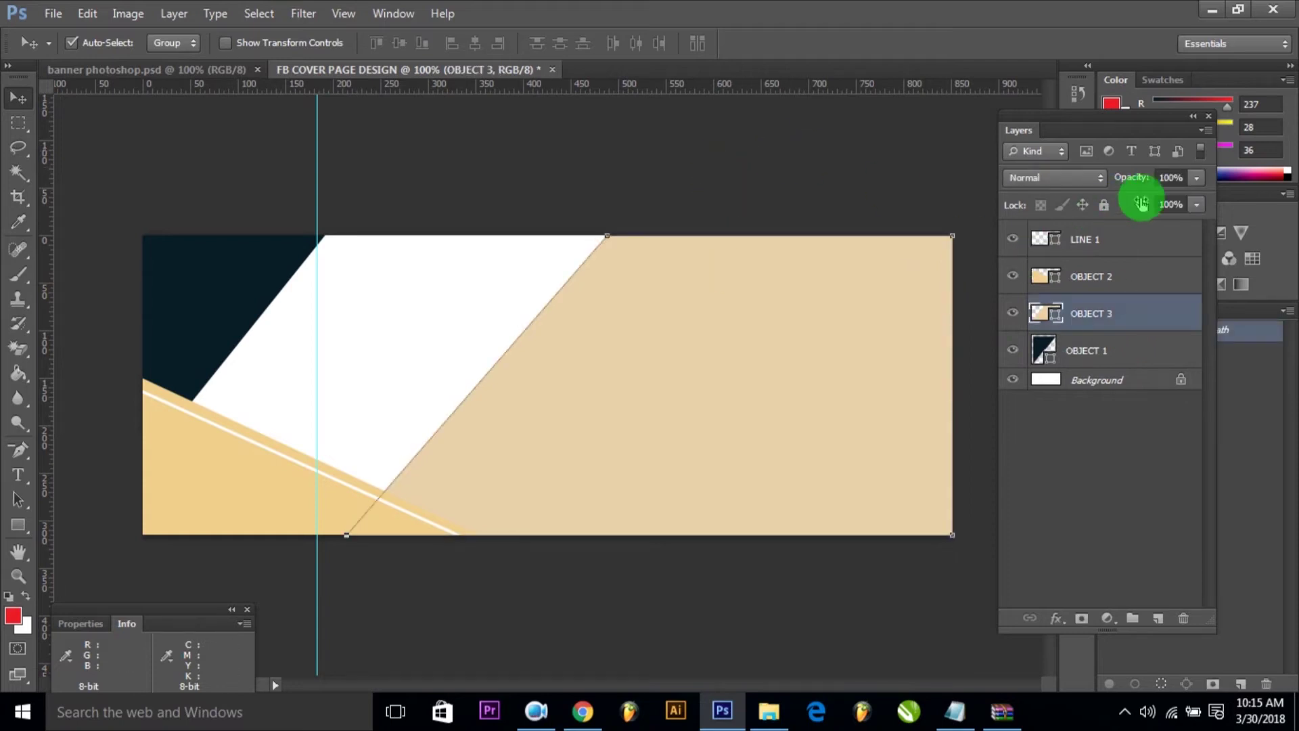
{"action": "left_click", "coordinate": [1024, 180]}
{"action": "type", "text": "0"}
{"action": "key", "text": "Return"}
Select the OBJECT 2 layer and begin editing its opacity value.
{"action": "left_click", "coordinate": [595, 130]}
{"action": "left_click", "coordinate": [305, 386]}
{"action": "left_click", "coordinate": [247, 508]}
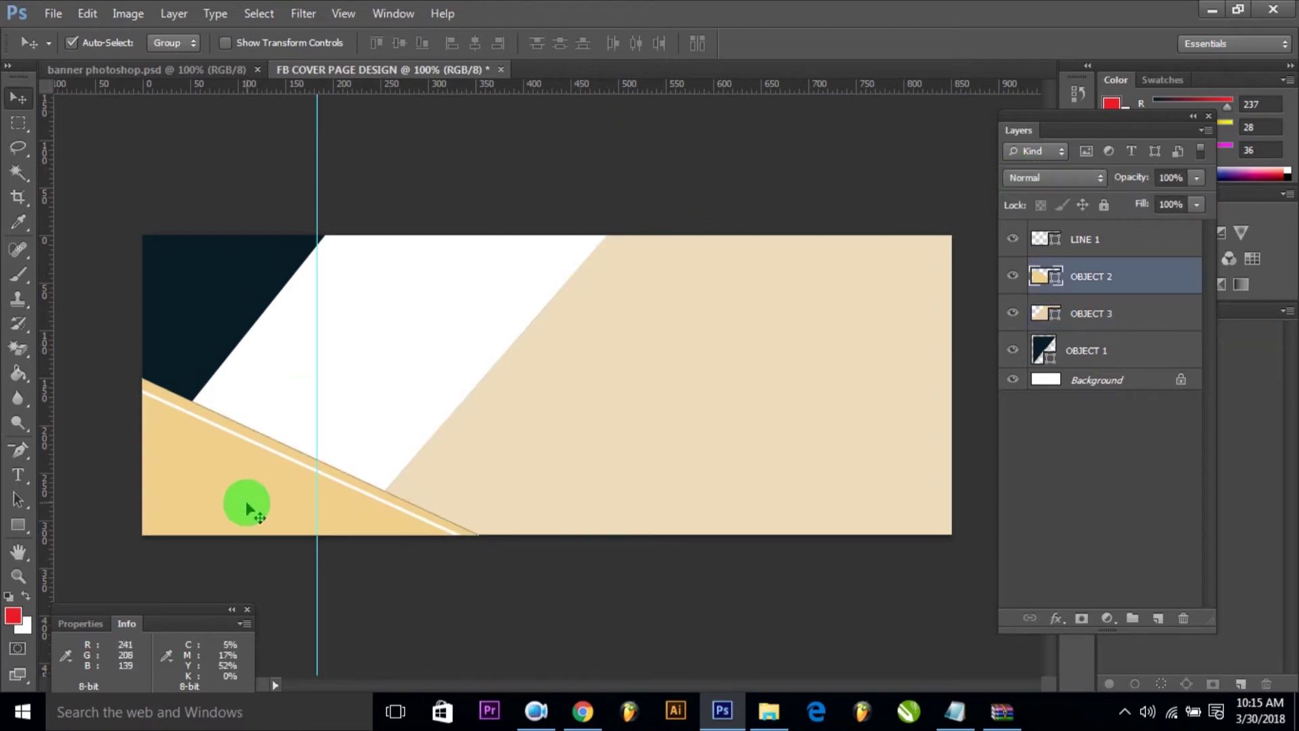
{"action": "left_click", "coordinate": [1171, 177]}
Set OBJECT 2 to 80% opacity and select the OBJECT 1 layer.
{"action": "type", "text": "80"}
{"action": "key", "text": "Return"}
{"action": "left_click", "coordinate": [351, 154]}
{"action": "left_click", "coordinate": [249, 255]}
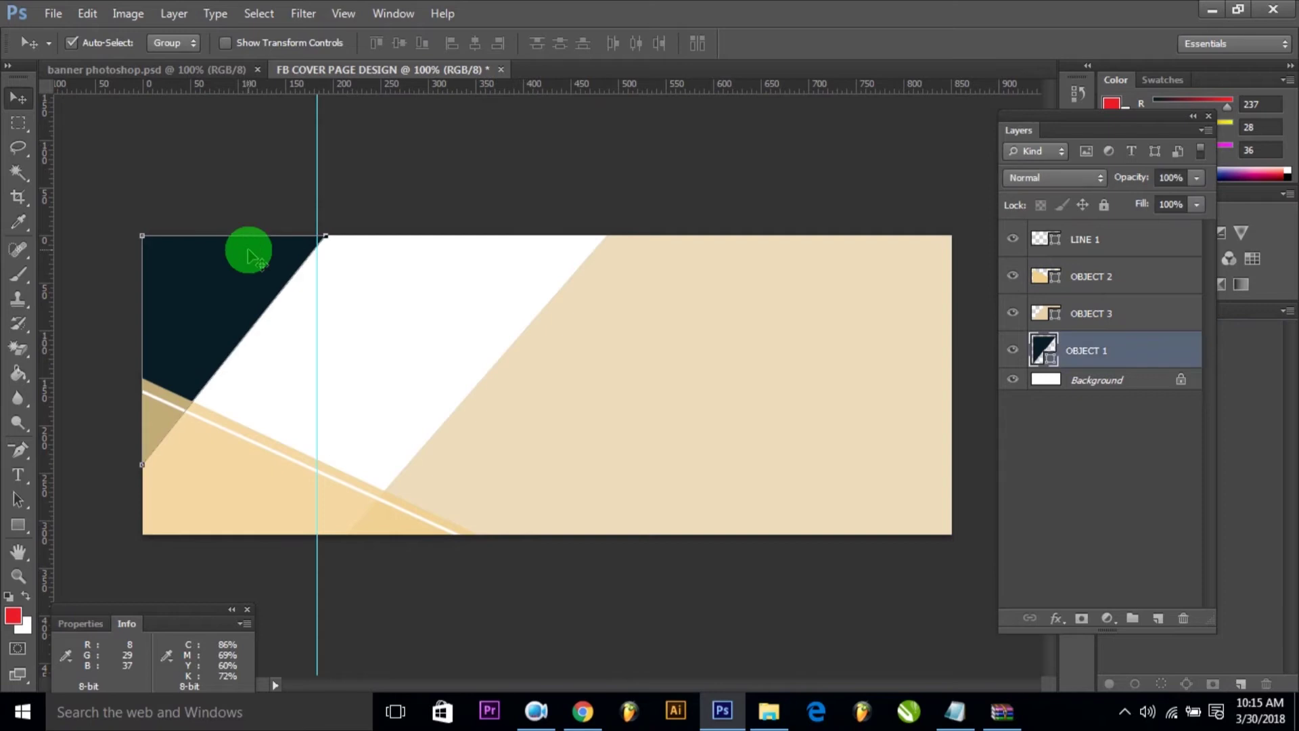
Set OBJECT 1 to 80% opacity, then deselect the beige panel shape.
{"action": "left_click", "coordinate": [1176, 178]}
{"action": "type", "text": "0"}
{"action": "key", "text": "Return"}
{"action": "left_click", "coordinate": [601, 256]}
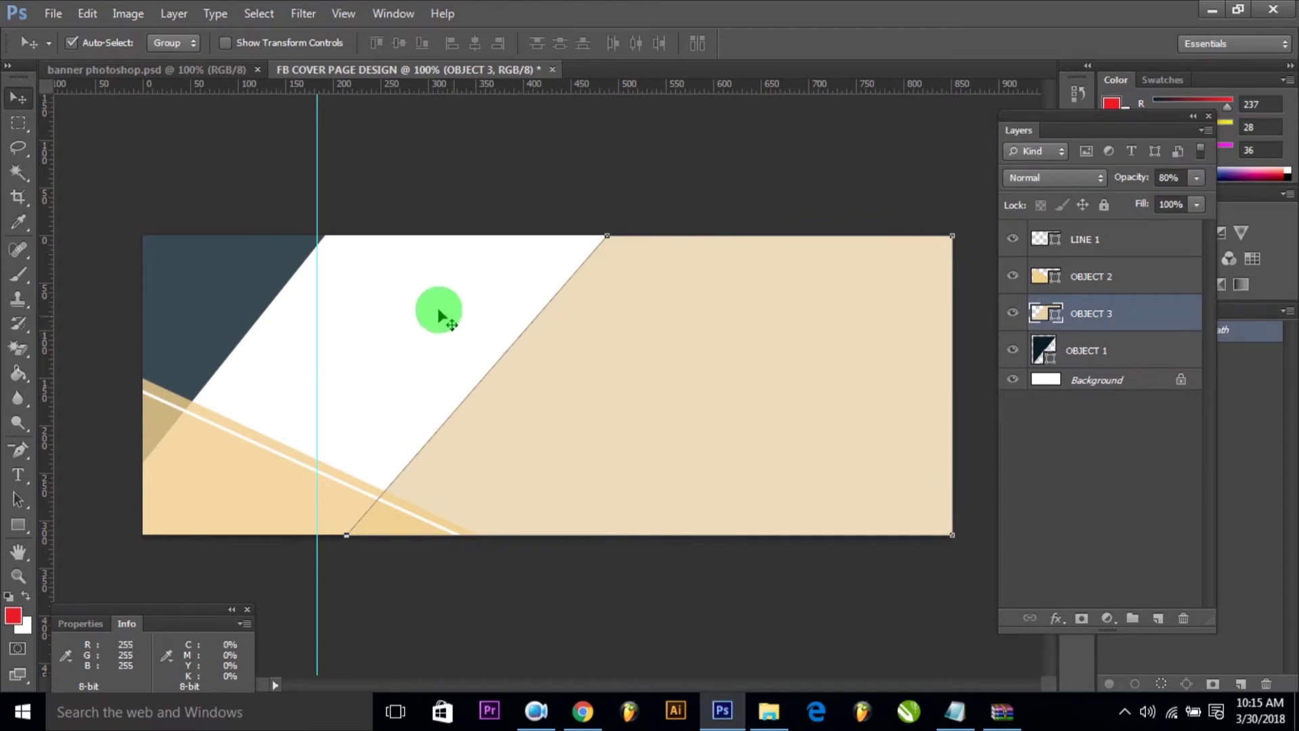
{"action": "left_click", "coordinate": [224, 169]}
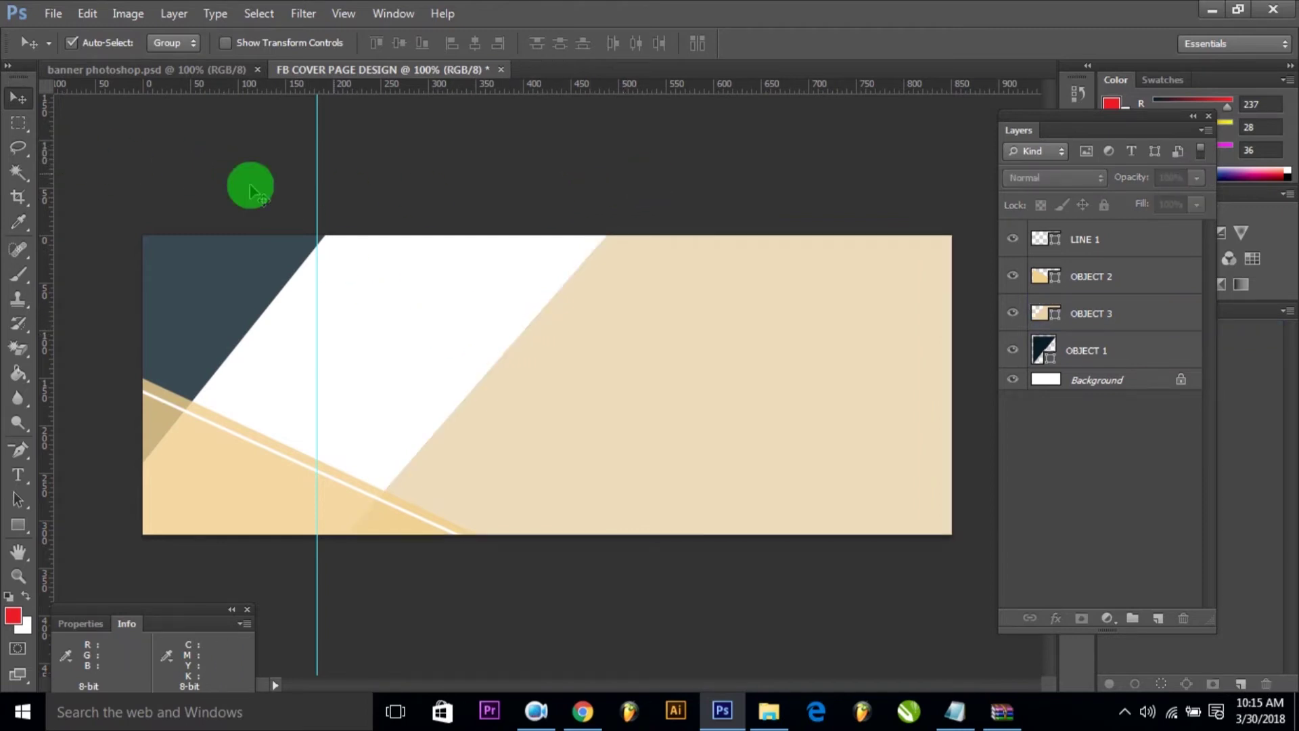
Draw a red Pen shape from the beige edge, notched inward, to the right canvas corners.
{"action": "left_click_drag", "start_coordinate": [20, 455], "coordinate": [79, 455]}
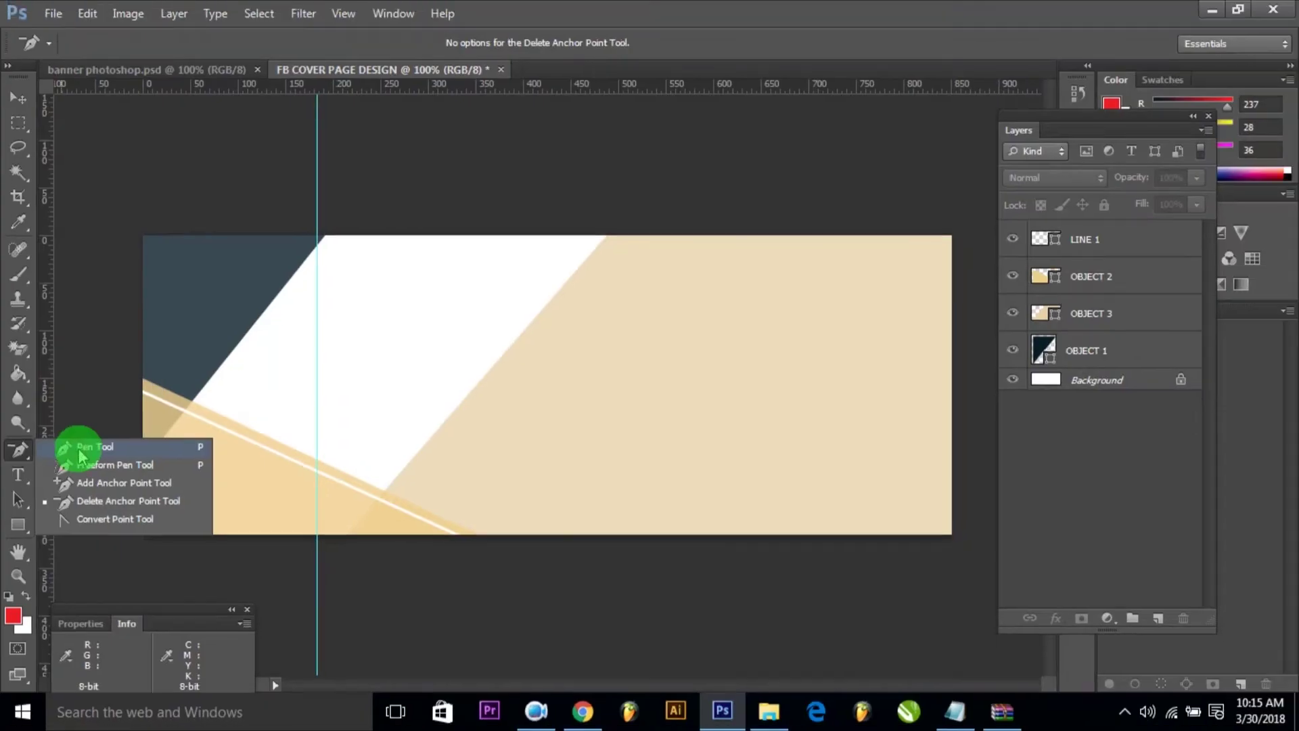
{"action": "left_click", "coordinate": [80, 448]}
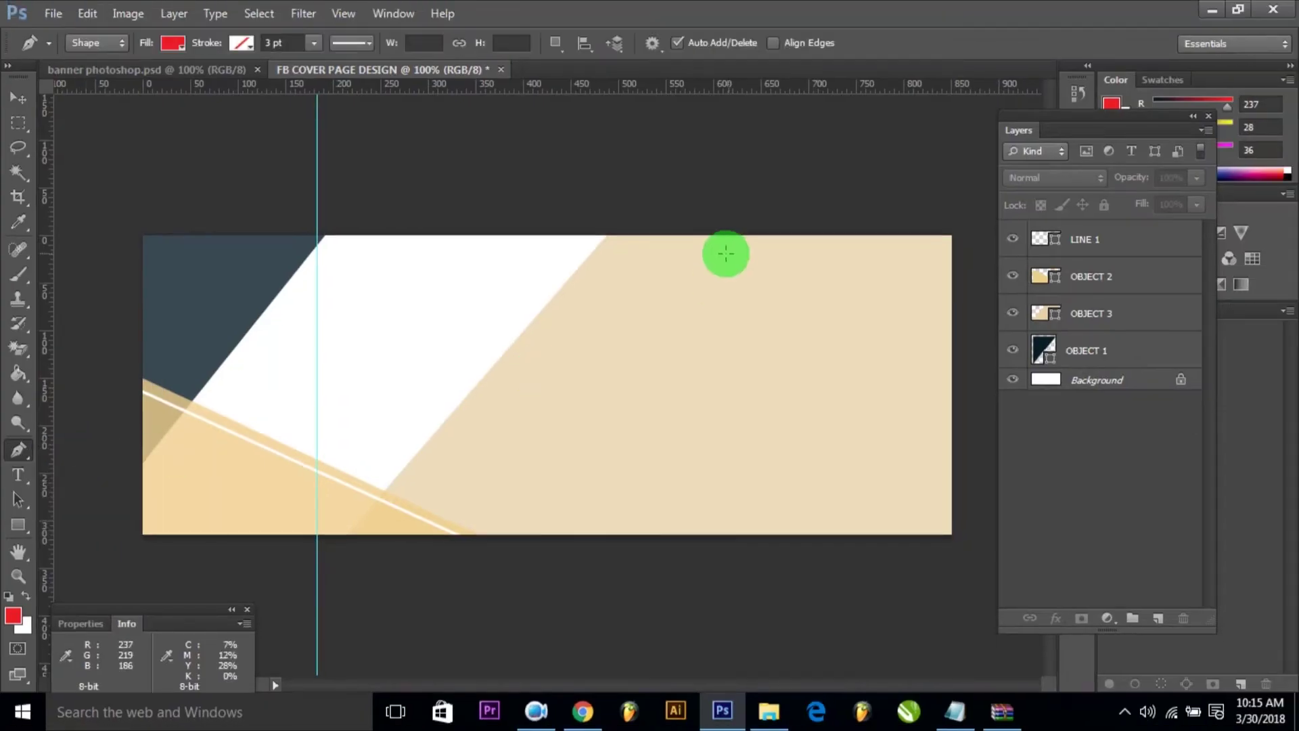
{"action": "left_click", "coordinate": [651, 236]}
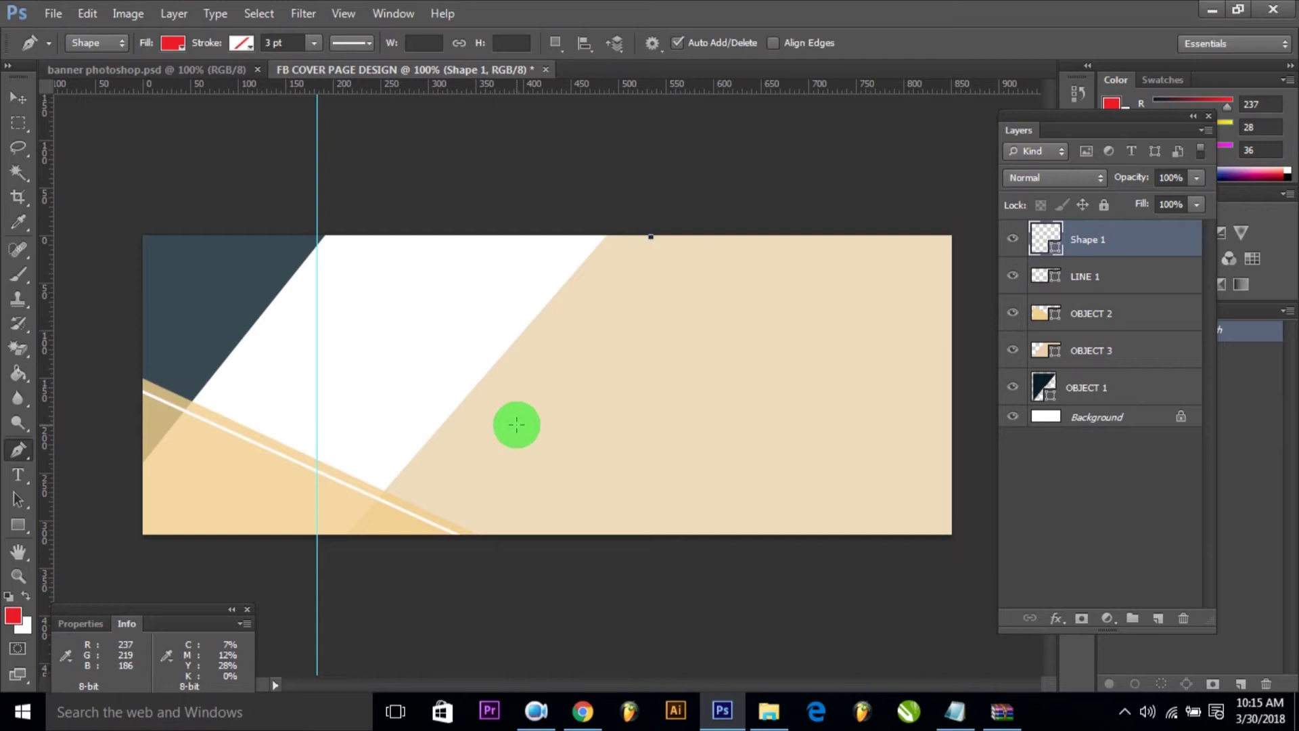
{"action": "left_click", "coordinate": [509, 415]}
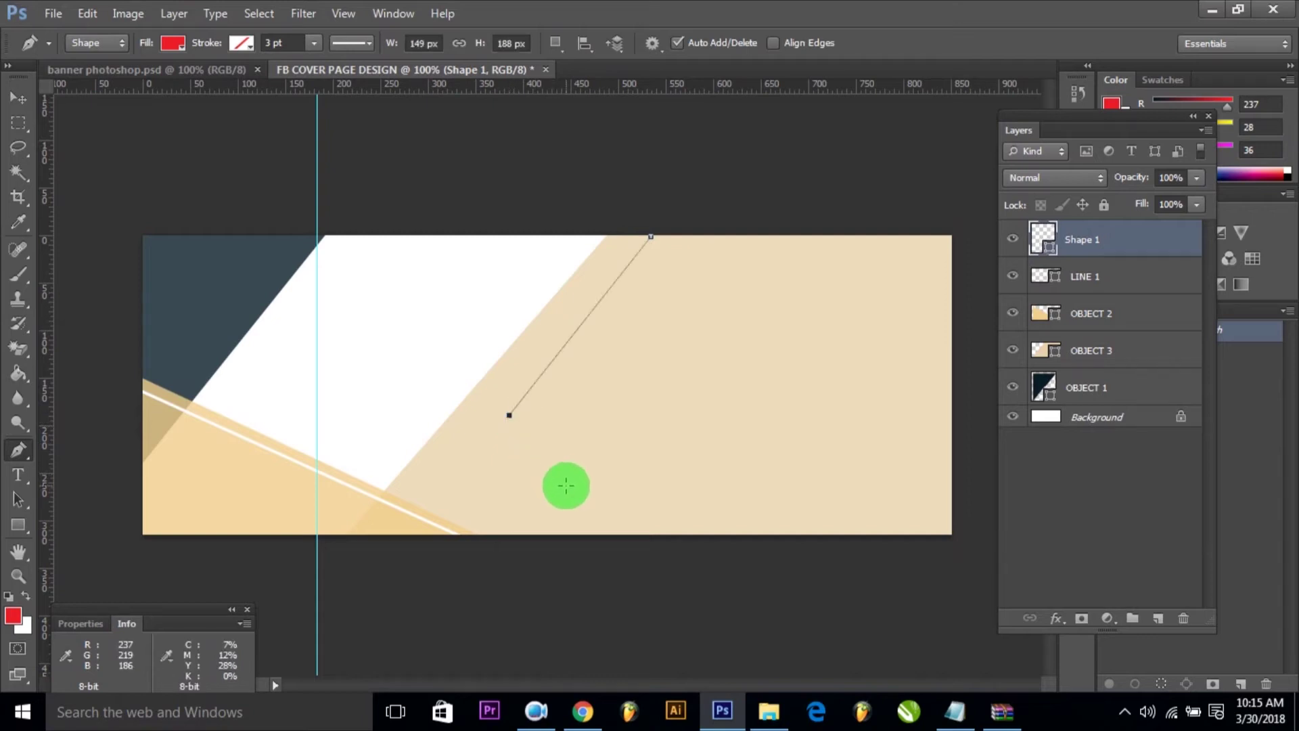
{"action": "left_click", "coordinate": [567, 484]}
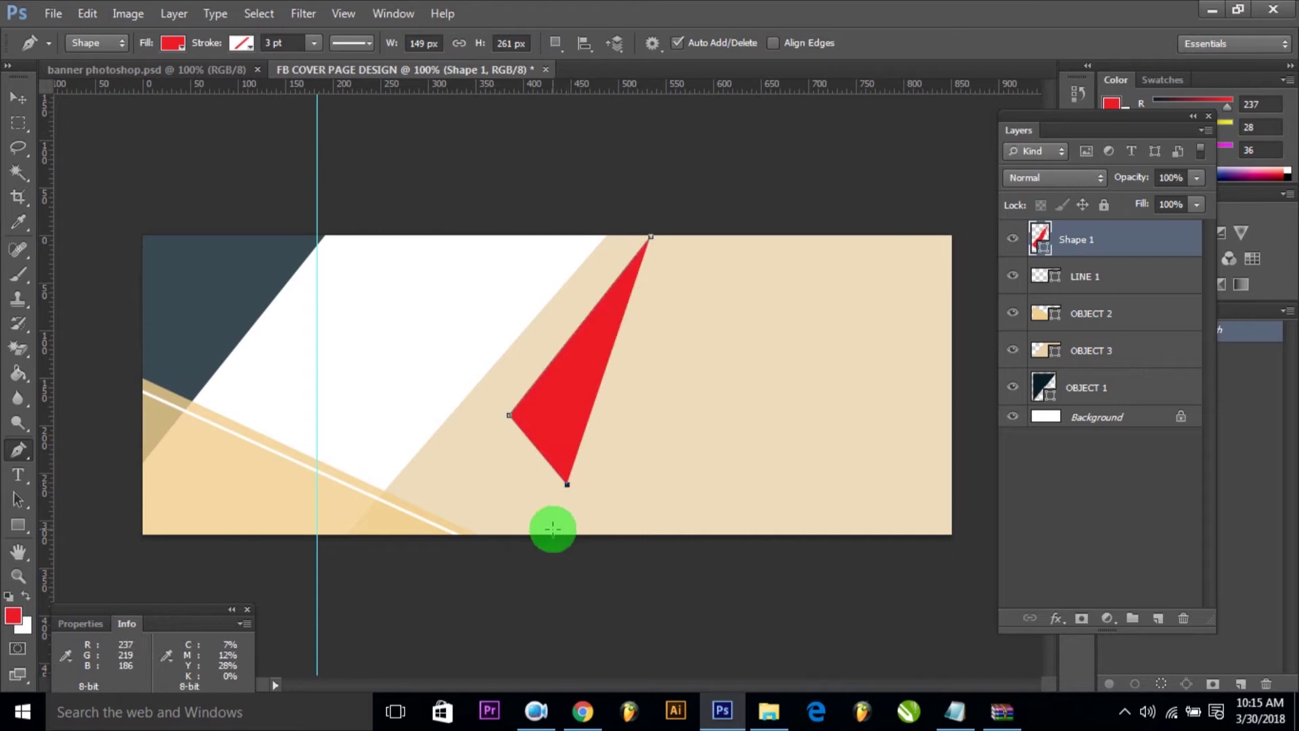
{"action": "key", "text": "ctrl+z"}
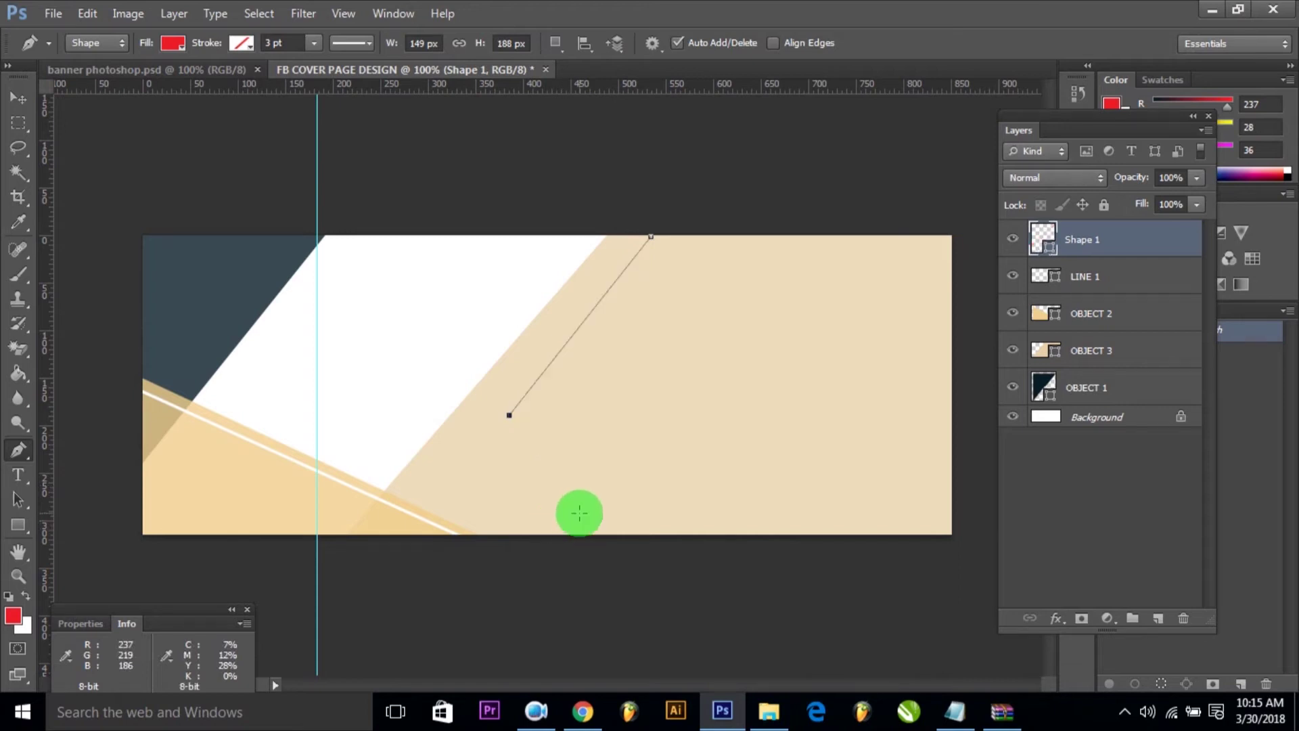
{"action": "left_click", "coordinate": [580, 510]}
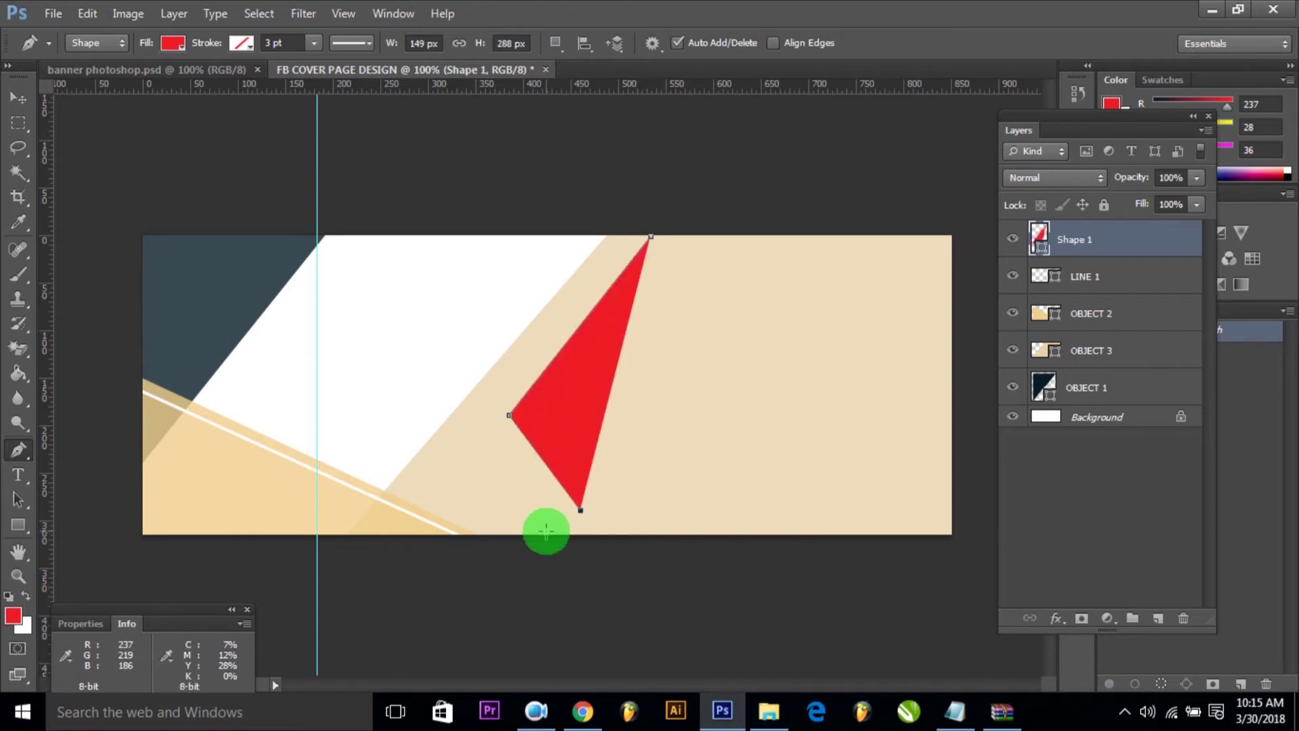
{"action": "left_click", "coordinate": [537, 535]}
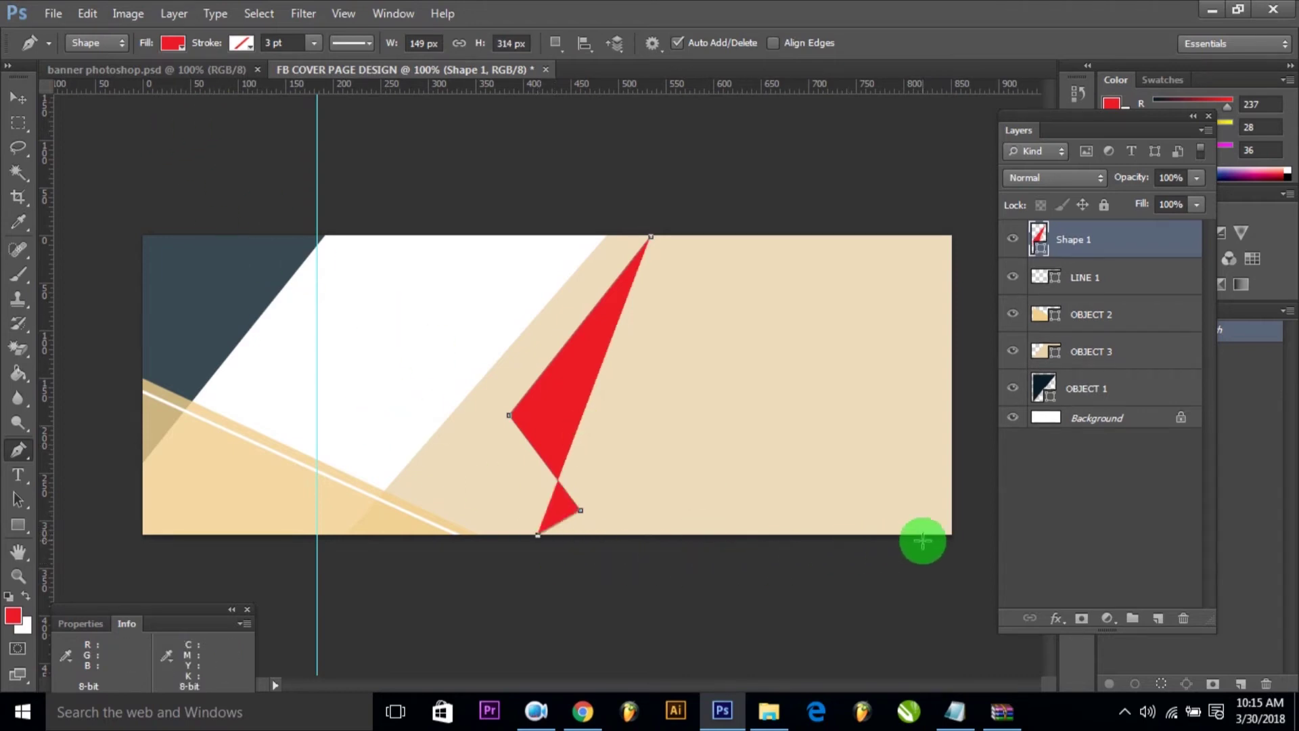
{"action": "left_click", "coordinate": [952, 534]}
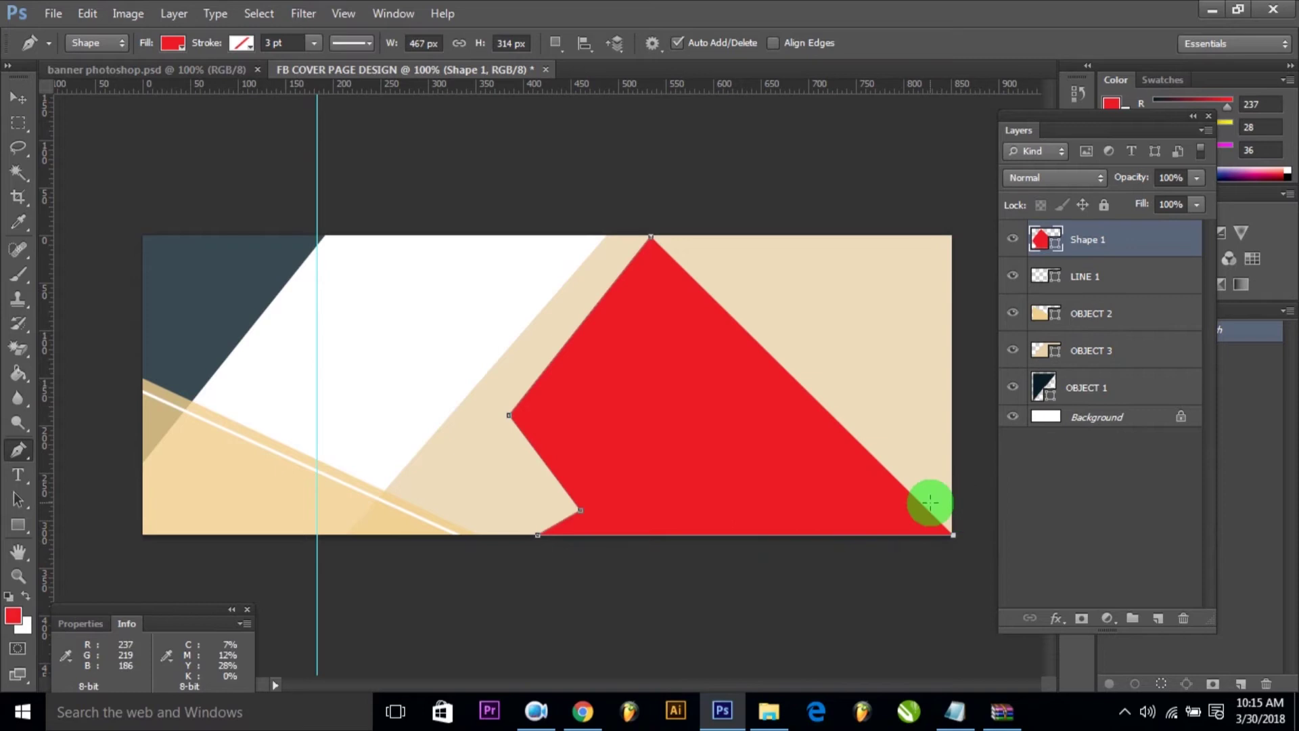
{"action": "left_click", "coordinate": [951, 234]}
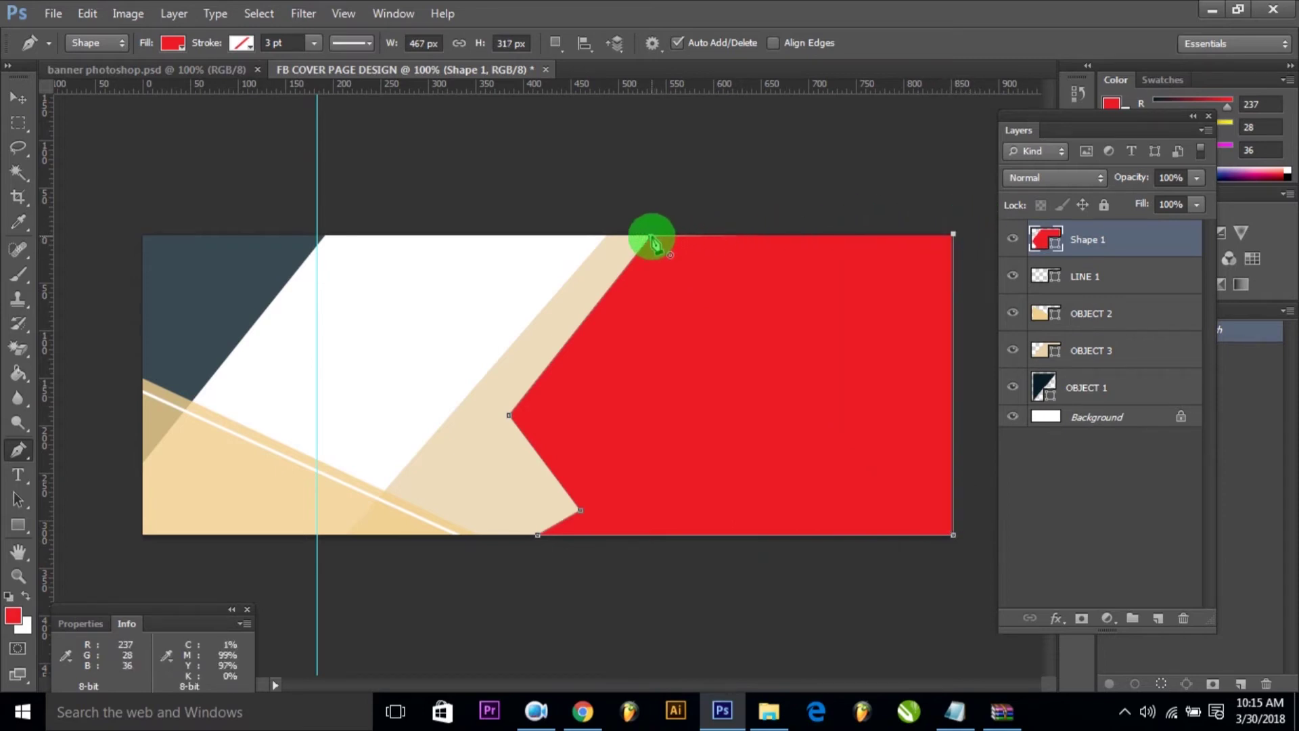
{"action": "left_click", "coordinate": [651, 237]}
{"action": "left_click", "coordinate": [19, 99]}
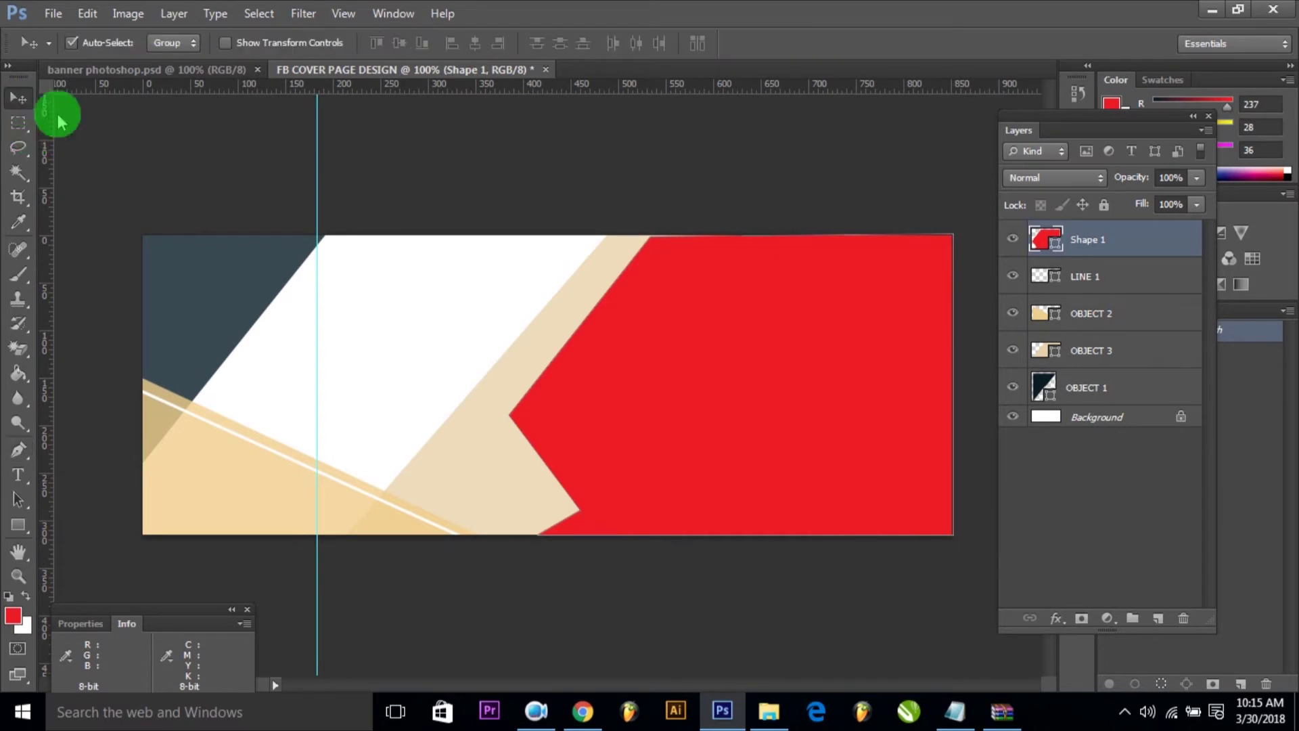
Free-transform the red shape so it extends past the canvas top and bottom.
{"action": "key", "text": "ctrl+t"}
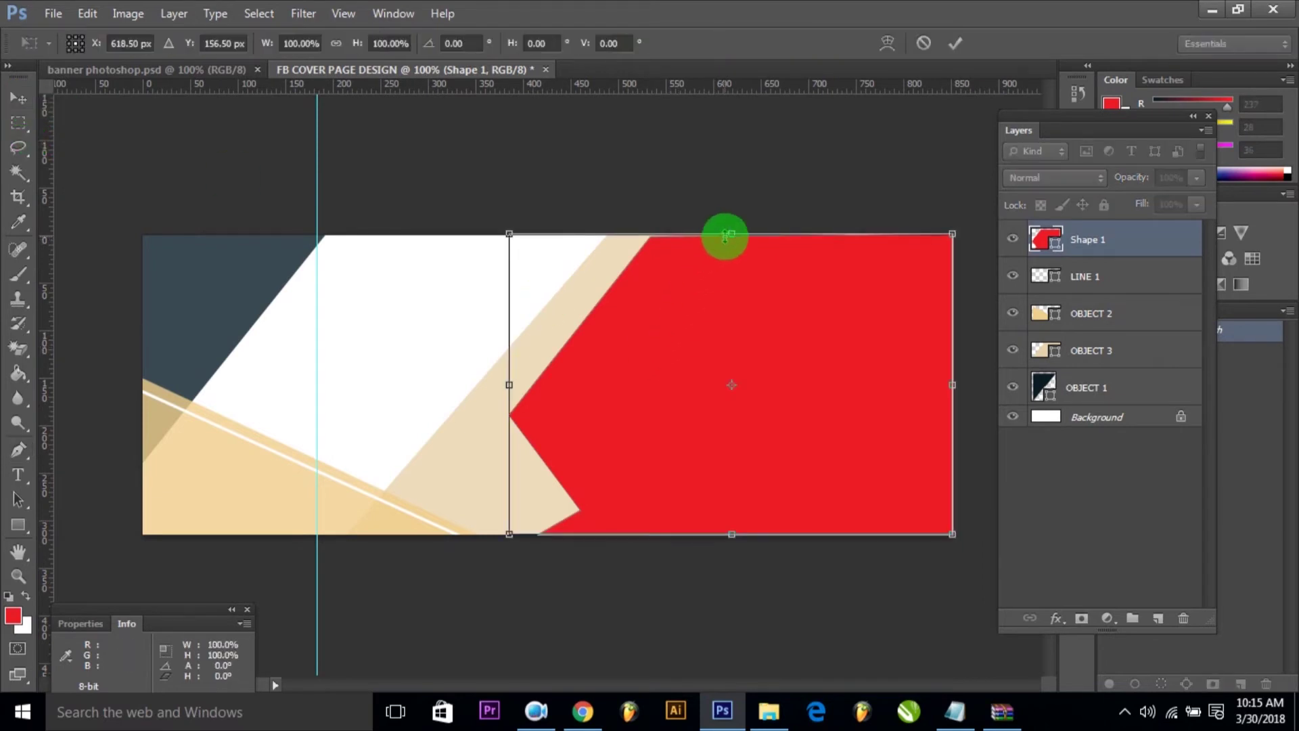
{"action": "left_click_drag", "start_coordinate": [725, 235], "coordinate": [725, 227]}
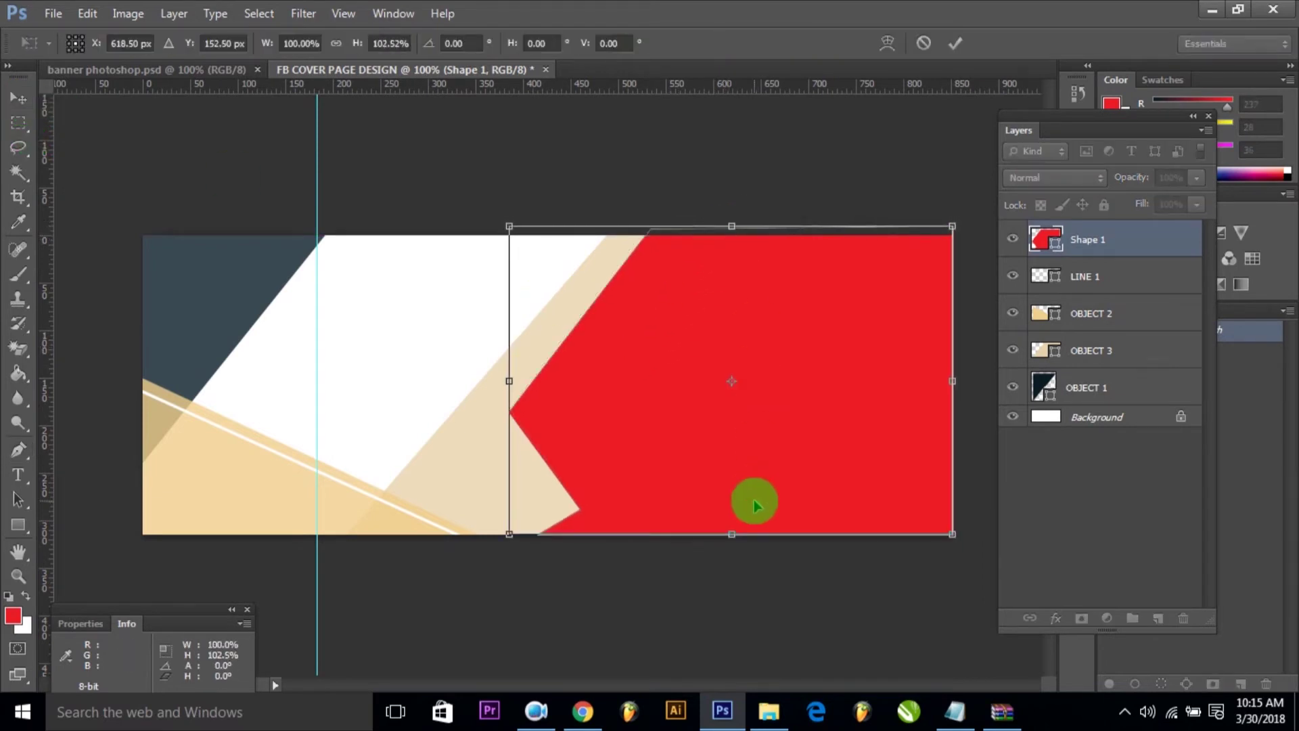
{"action": "left_click_drag", "start_coordinate": [730, 539], "coordinate": [730, 541]}
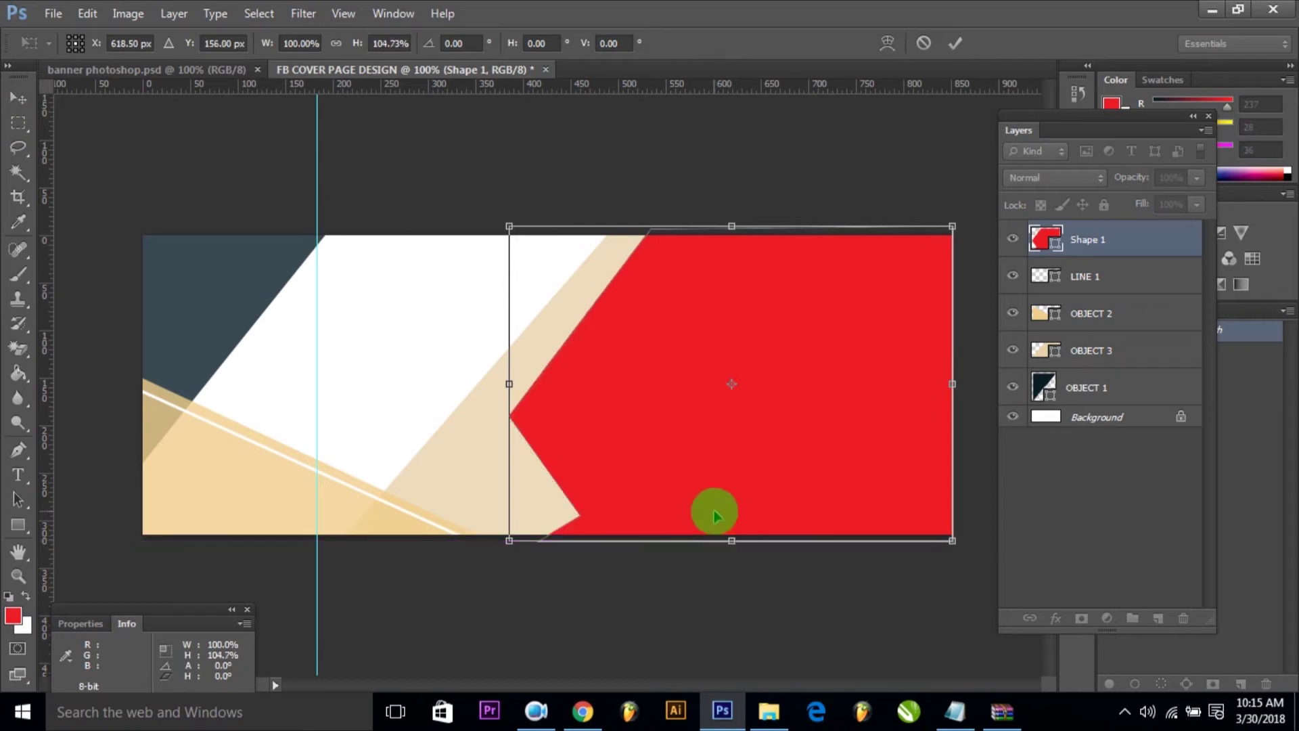
{"action": "key", "text": "Return"}
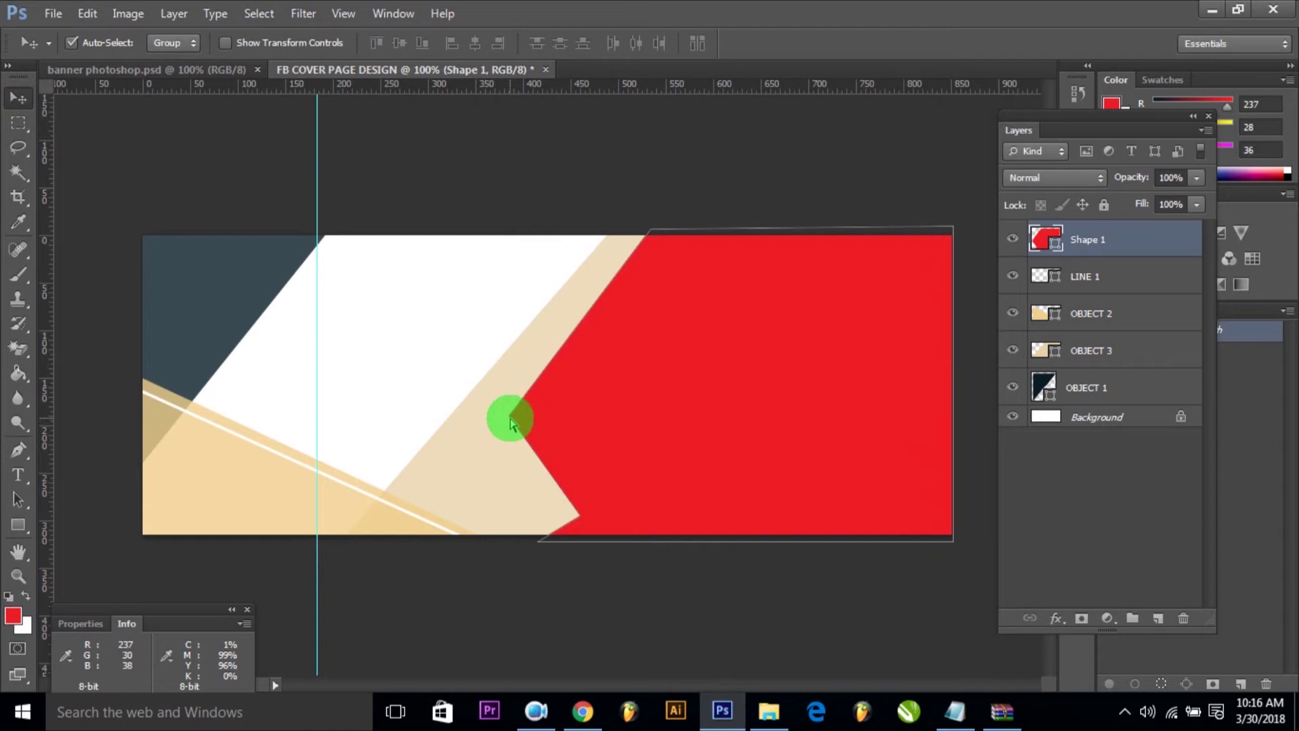
Reshape the red shape's notch corners down and left, nudging one point right.
{"action": "left_click_drag", "start_coordinate": [510, 419], "coordinate": [487, 436]}
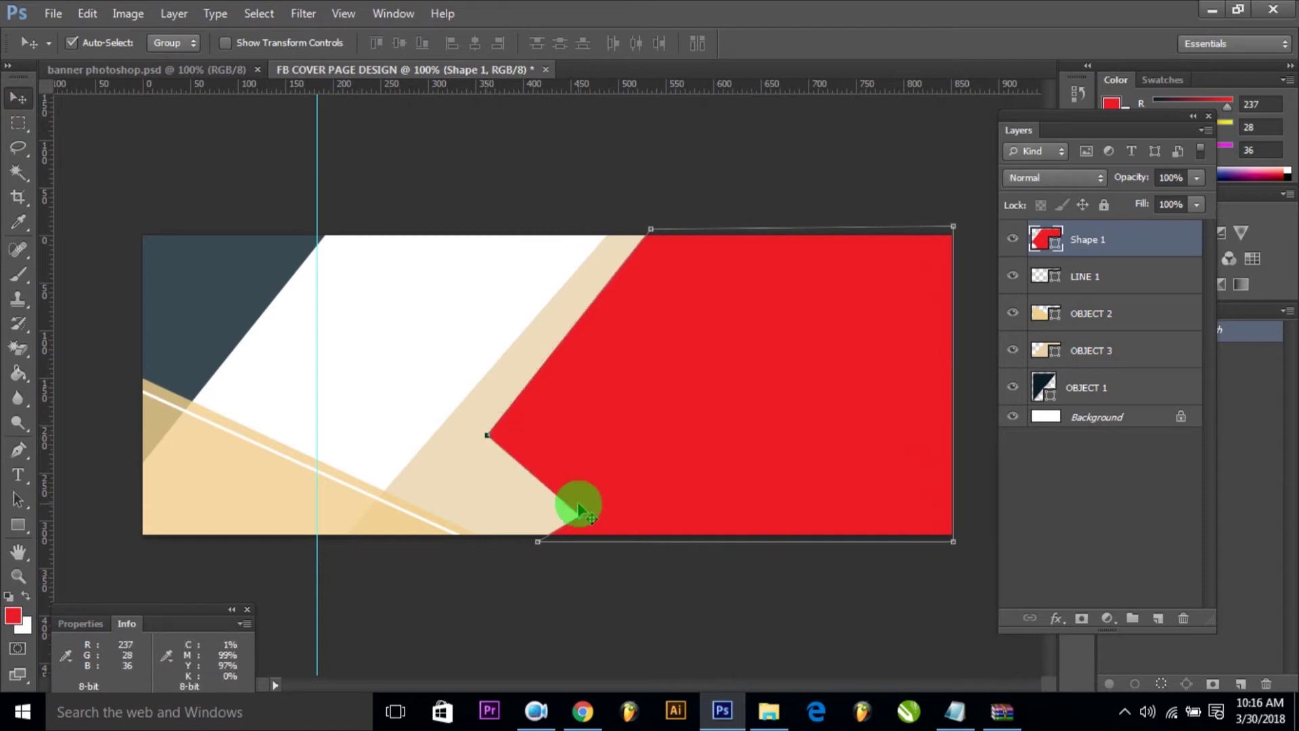
{"action": "left_click_drag", "start_coordinate": [580, 516], "coordinate": [549, 512]}
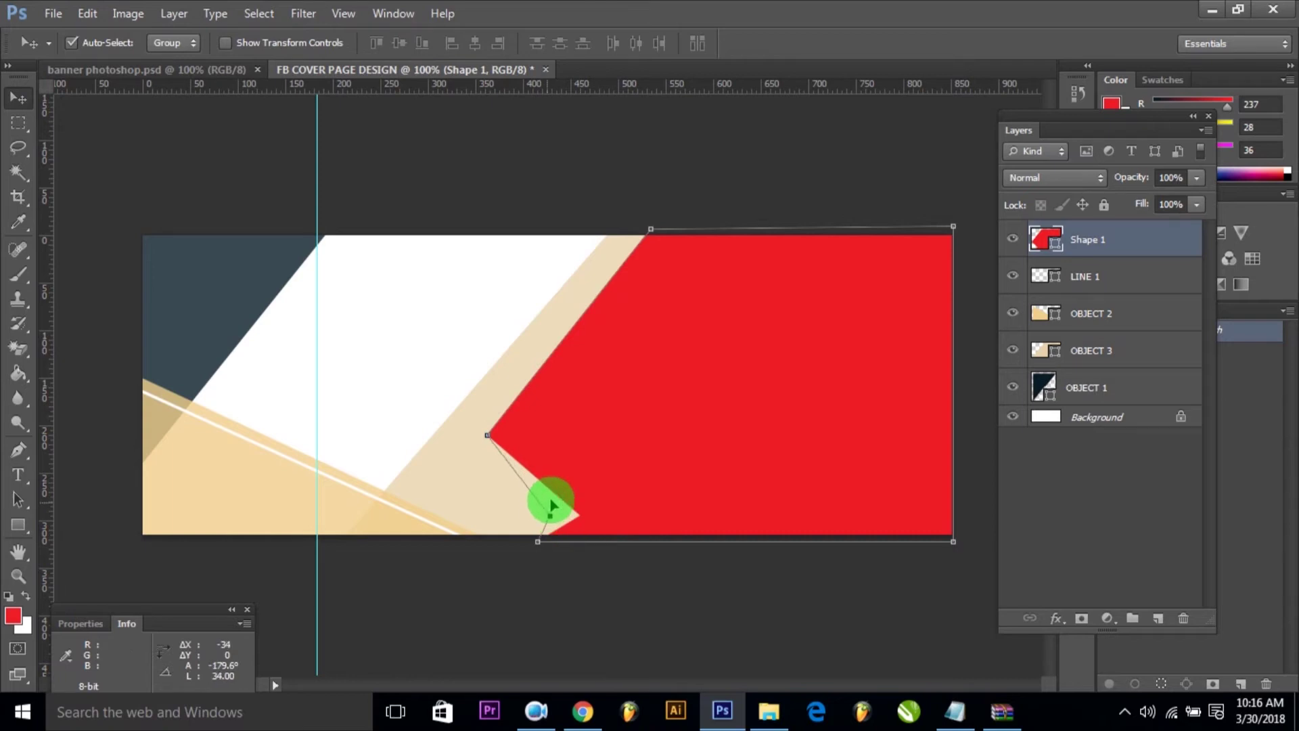
{"action": "left_click_drag", "start_coordinate": [557, 506], "coordinate": [560, 510]}
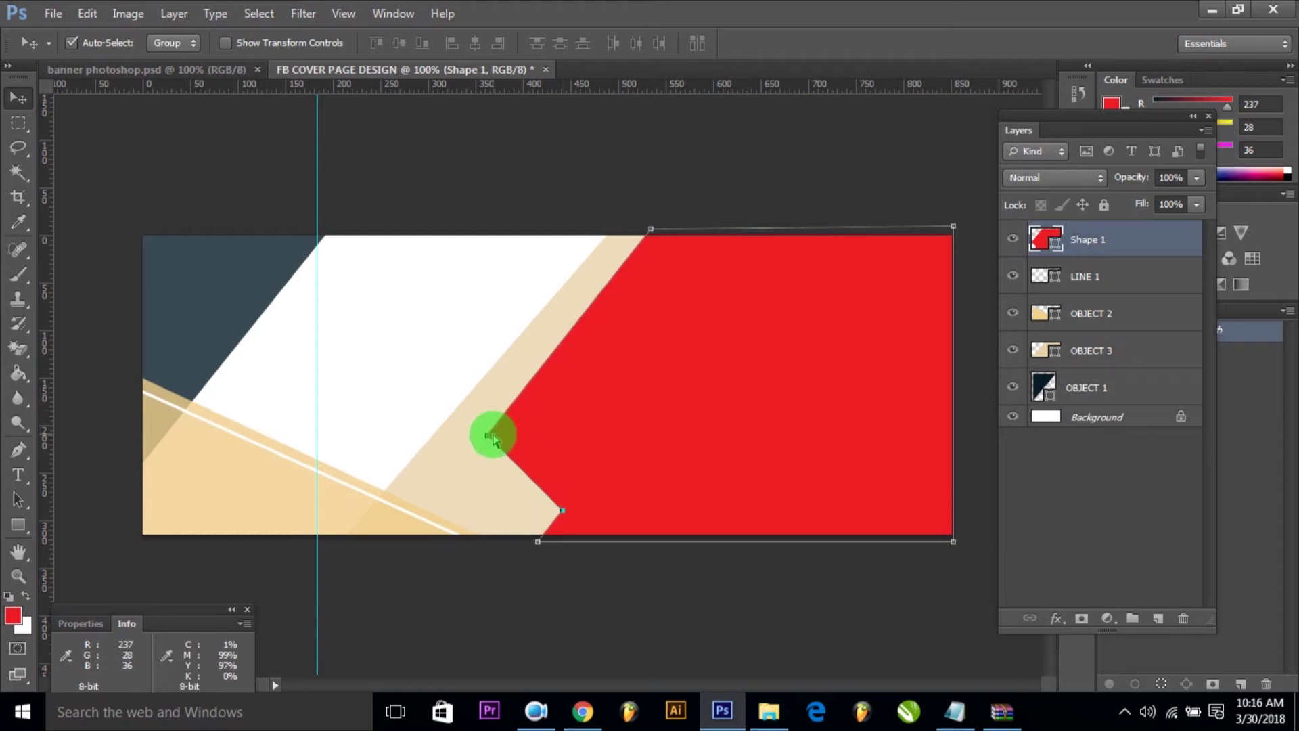
{"action": "left_click", "coordinate": [488, 436]}
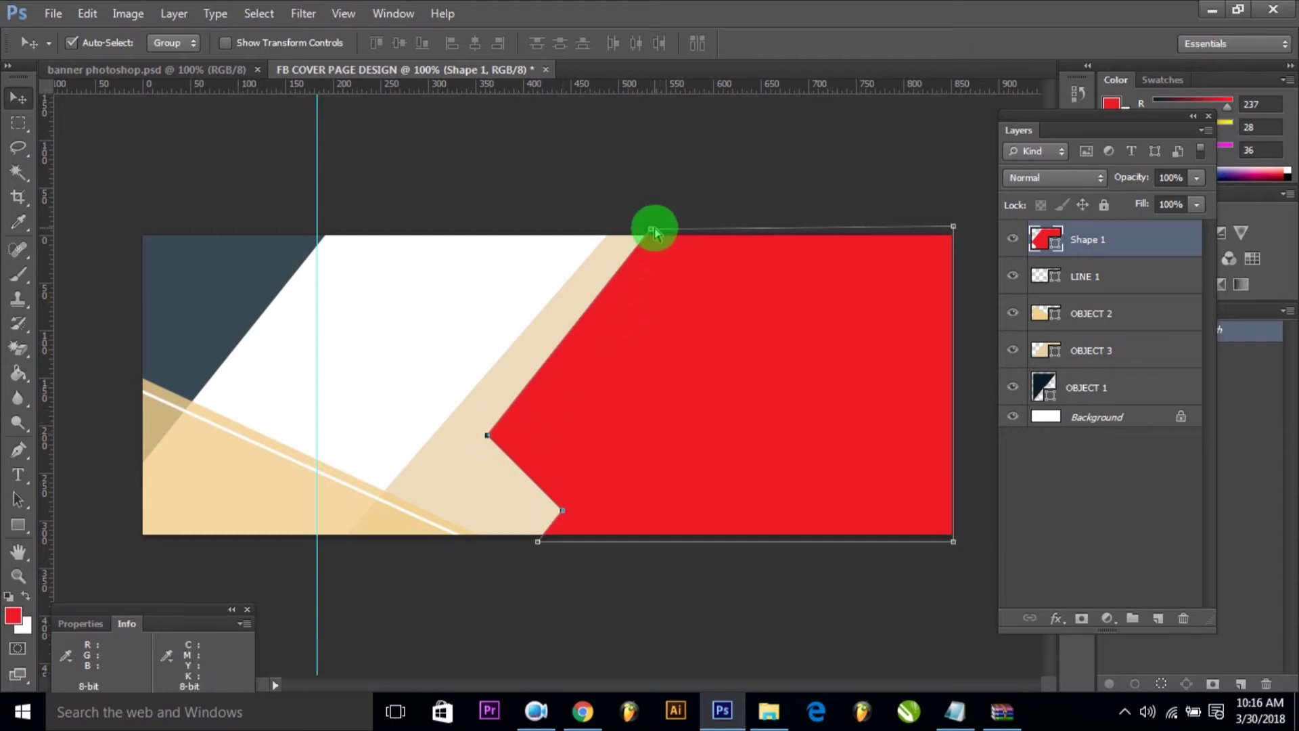
{"action": "key", "text": "Right"}
{"action": "key", "text": "Right"}
{"action": "key", "text": "Right"}
{"action": "key", "text": "Right"}
{"action": "key", "text": "Right"}
{"action": "key", "text": "Right"}
{"action": "key", "text": "Right"}
{"action": "key", "text": "Right"}
{"action": "key", "text": "Right"}
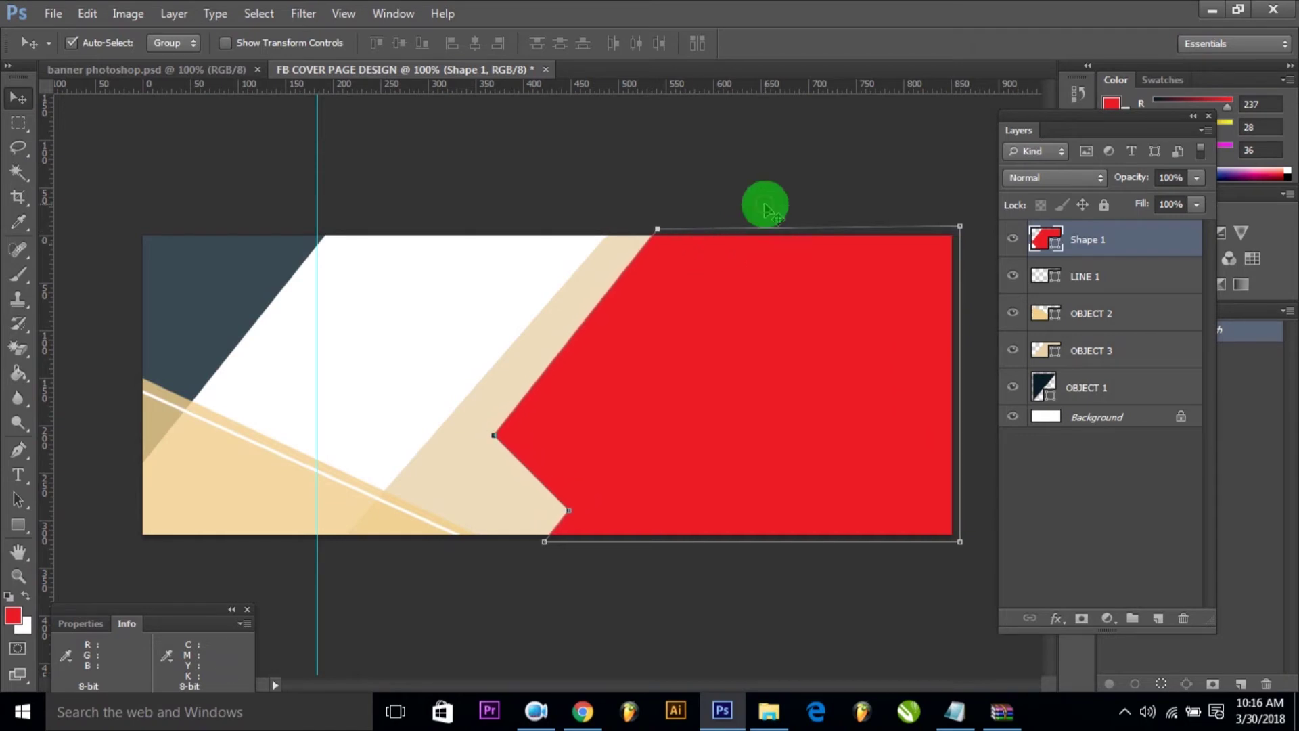
Shift the red shape's top corner slightly up-right and duplicate the shape offset right.
{"action": "left_click", "coordinate": [839, 181]}
{"action": "left_click", "coordinate": [731, 274]}
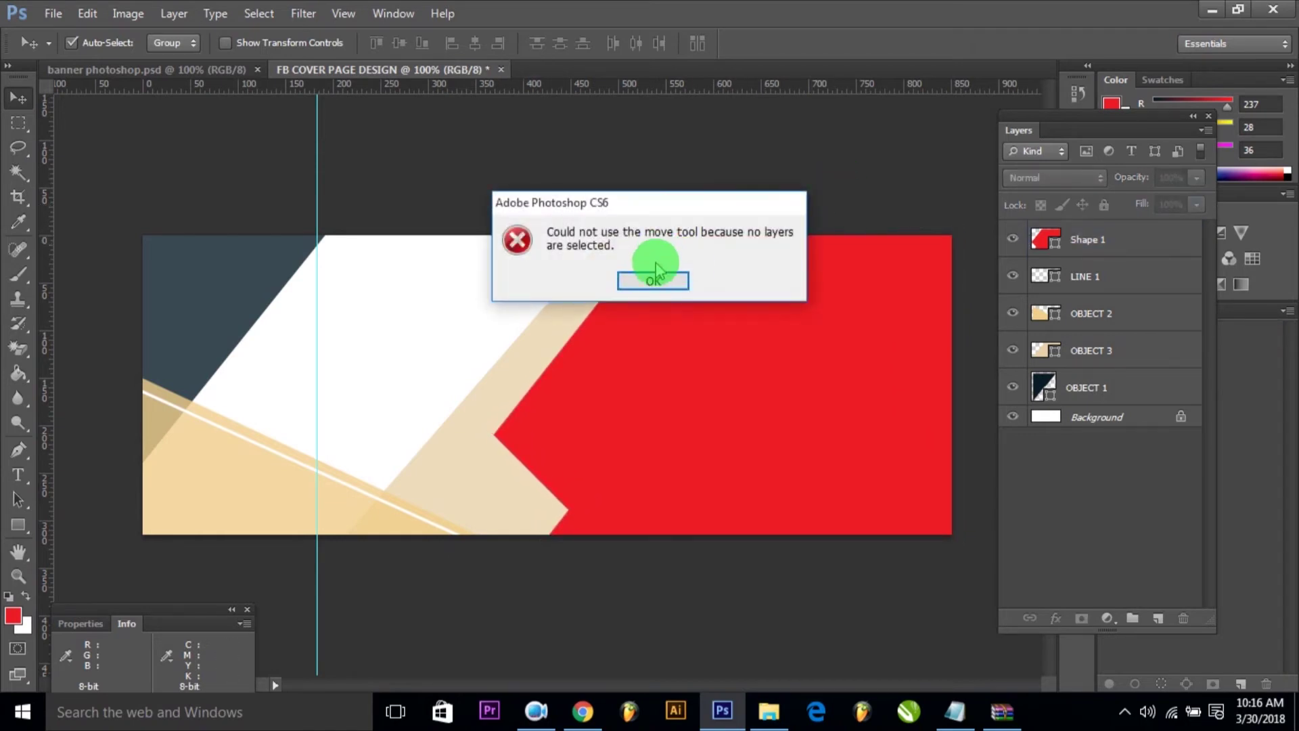
{"action": "left_click", "coordinate": [653, 282]}
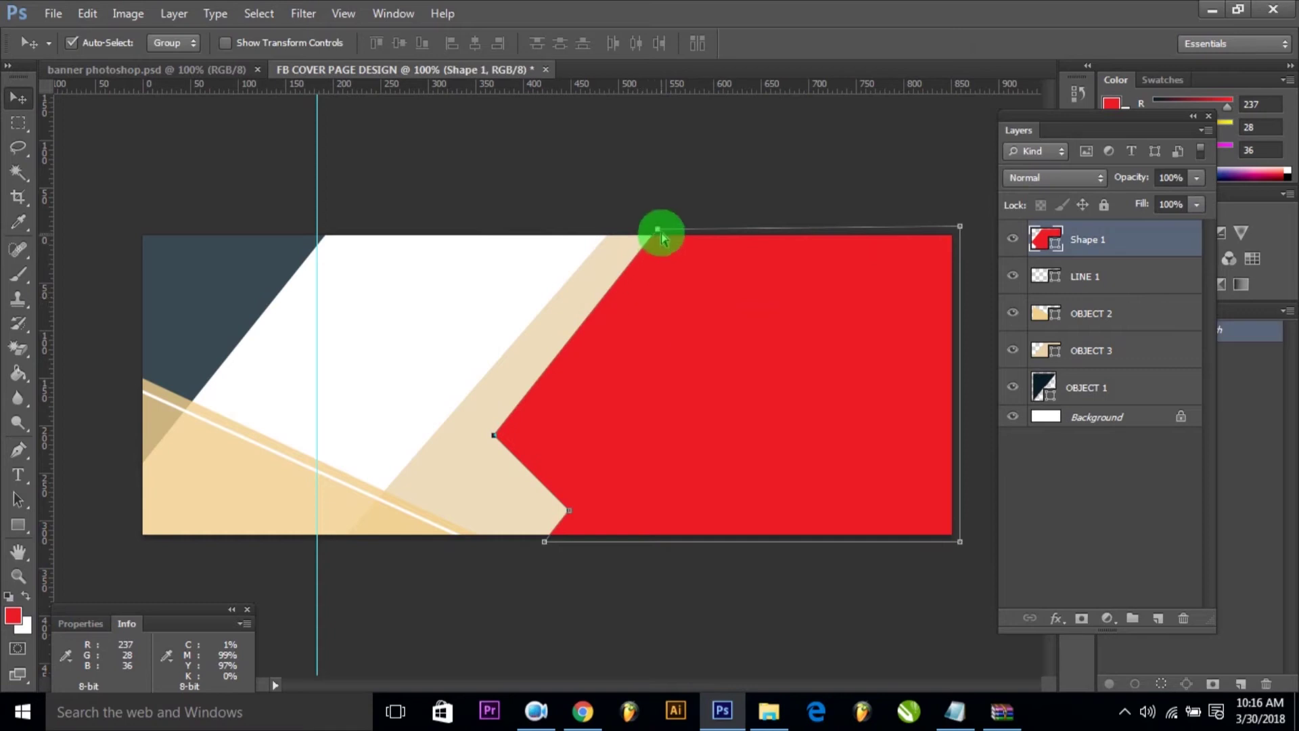
{"action": "mouse_move", "coordinate": [660, 233]}
{"action": "left_mouse_down"}
{"action": "mouse_move", "coordinate": [688, 224]}
{"action": "mouse_move", "coordinate": [658, 231]}
{"action": "left_mouse_up"}
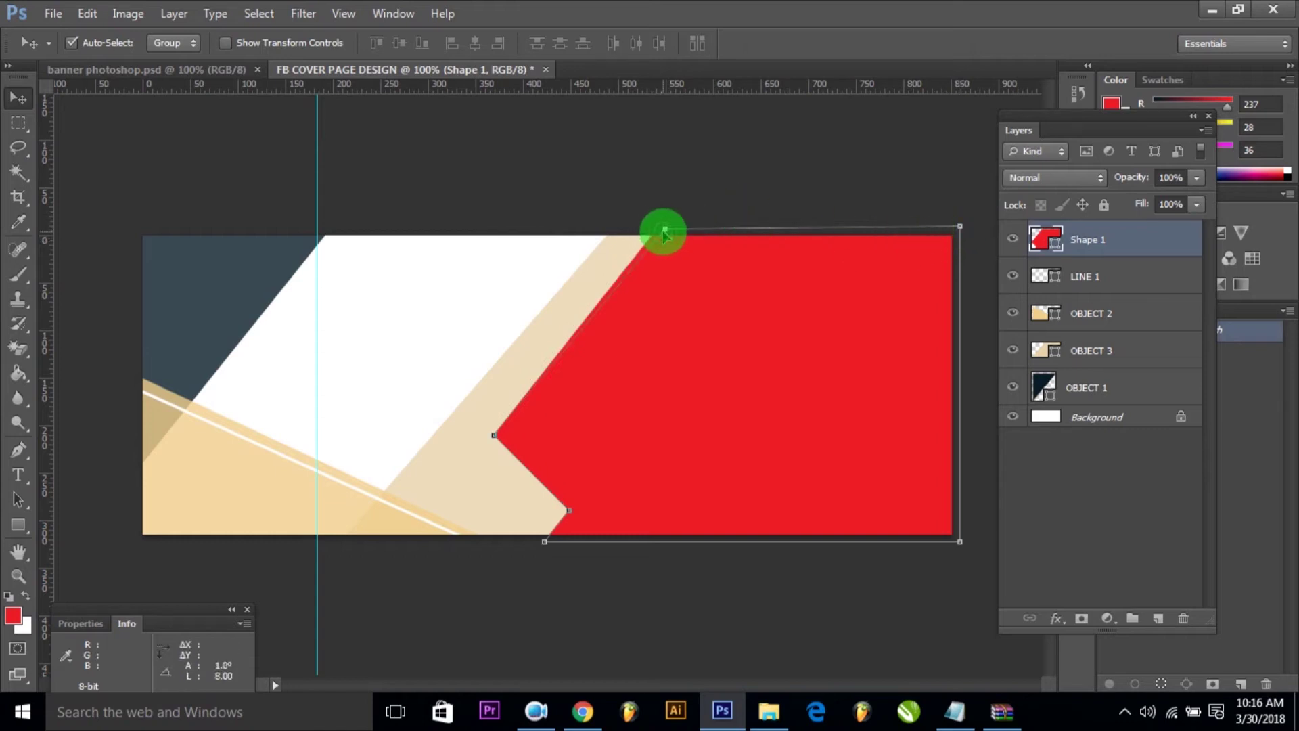
{"action": "left_click_drag", "start_coordinate": [664, 235], "coordinate": [666, 231]}
{"action": "left_click", "coordinate": [678, 216]}
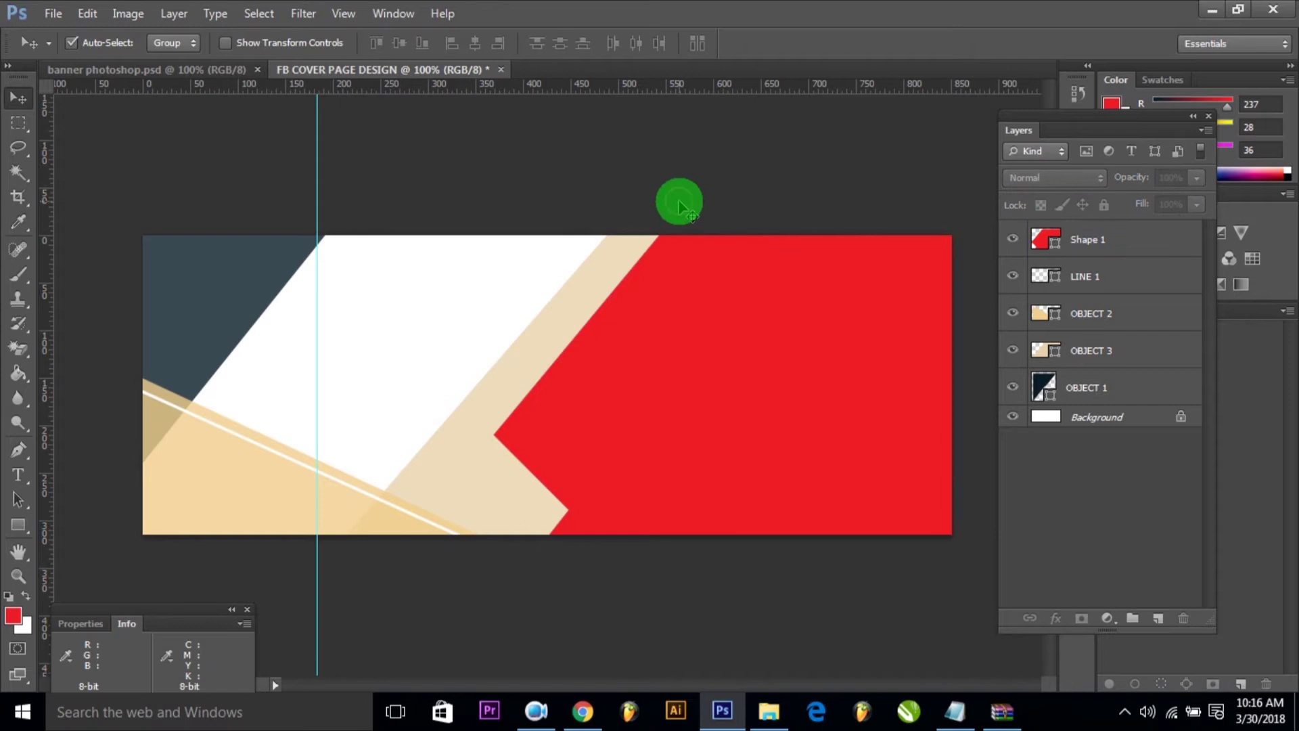
{"action": "left_click_drag", "start_coordinate": [691, 338], "coordinate": [711, 338]}
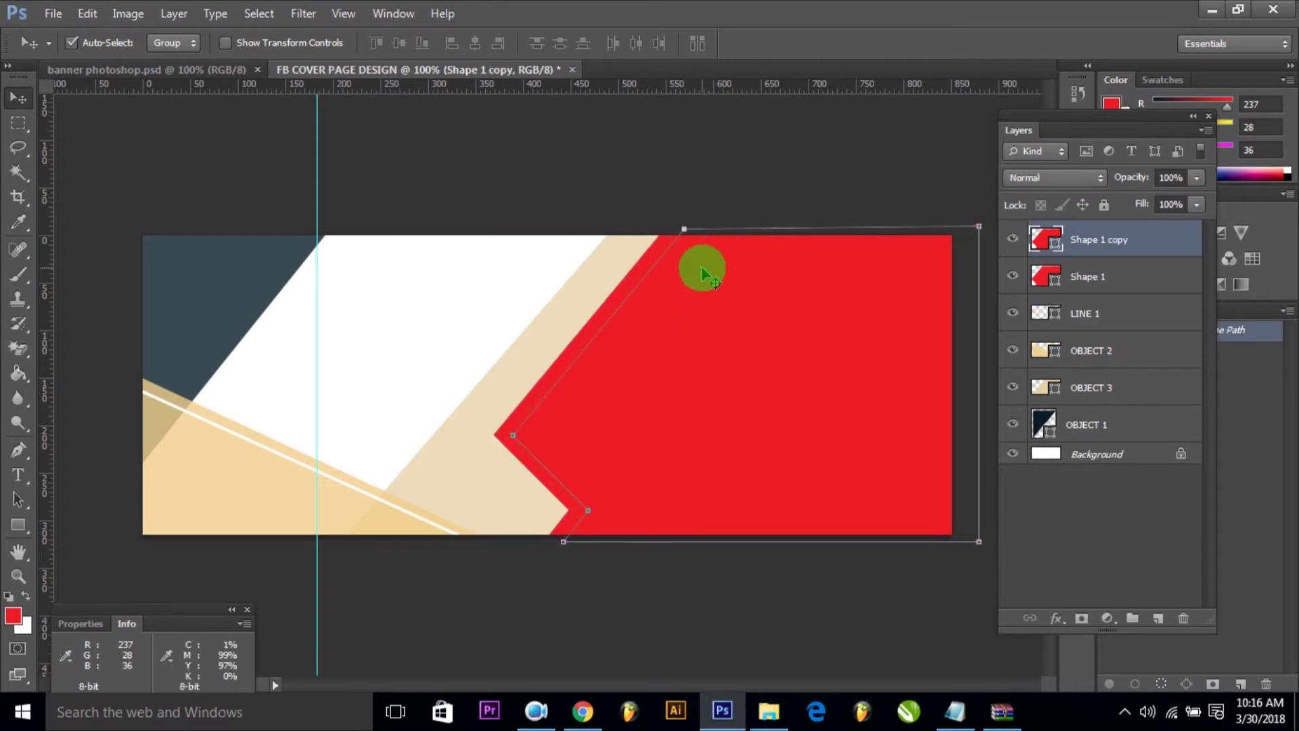
Recolour the original Shape 1 fill orange in the Color Picker, leaving the copy red.
{"action": "left_click", "coordinate": [709, 215]}
{"action": "left_click", "coordinate": [636, 268]}
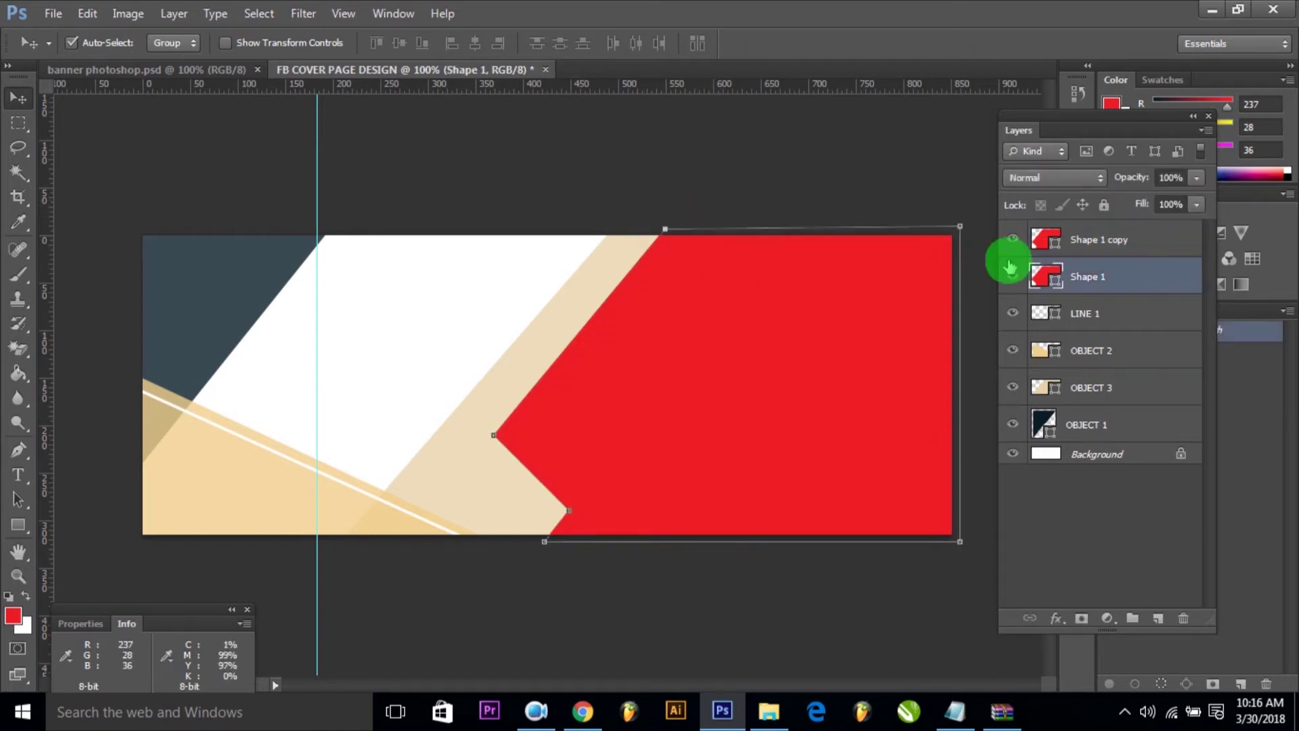
{"action": "double_click", "coordinate": [1049, 277]}
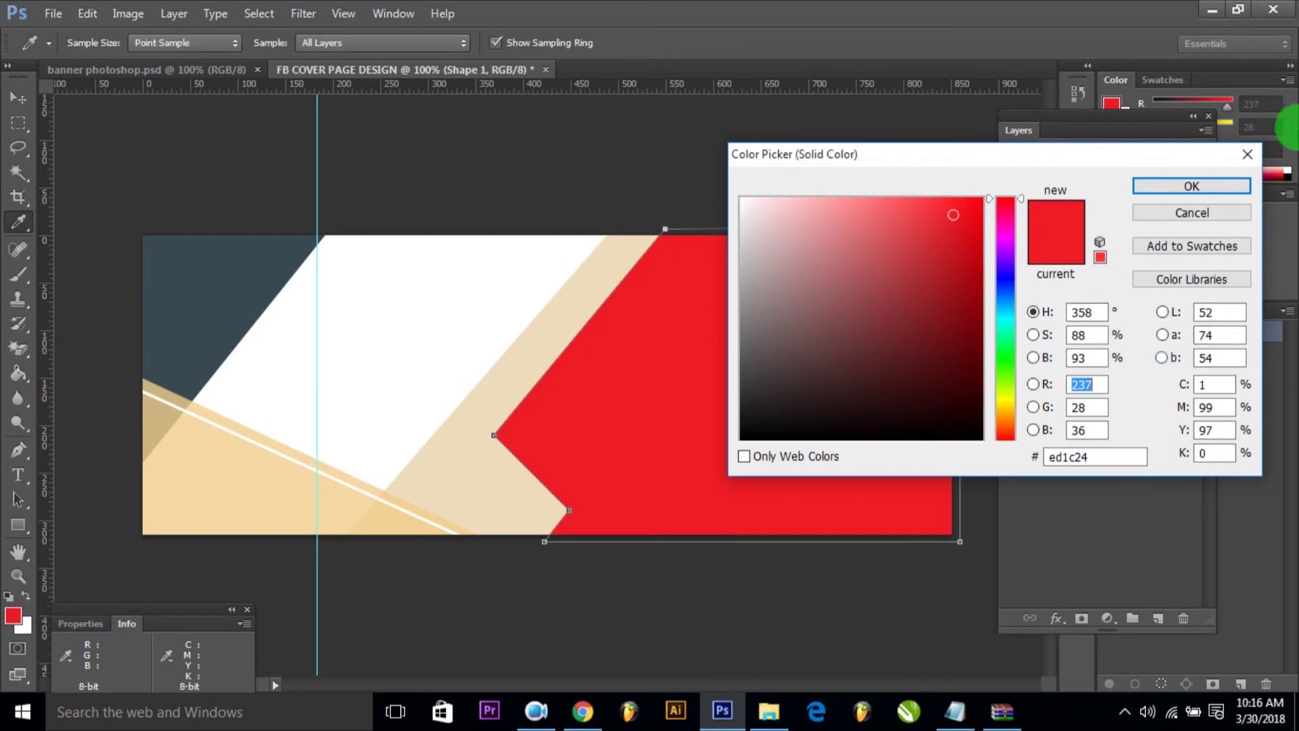
{"action": "double_click", "coordinate": [1216, 388]}
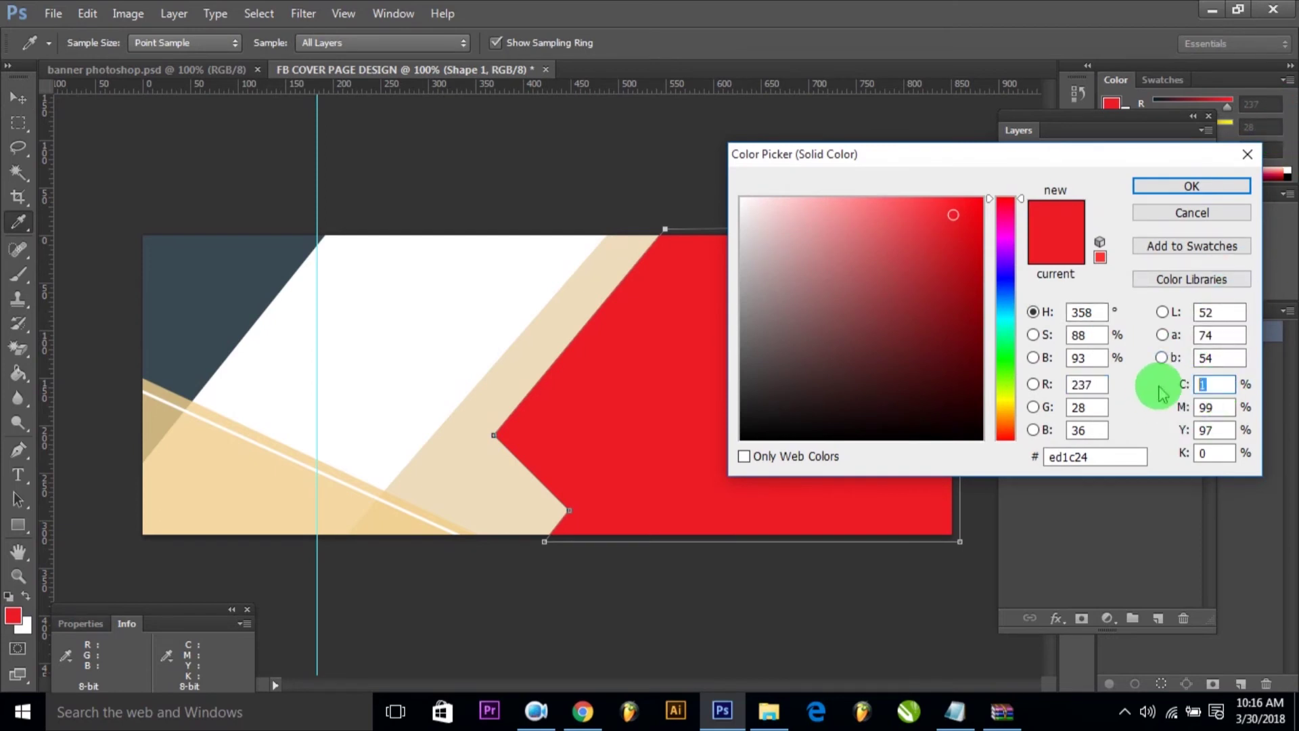
{"action": "type", "text": "0"}
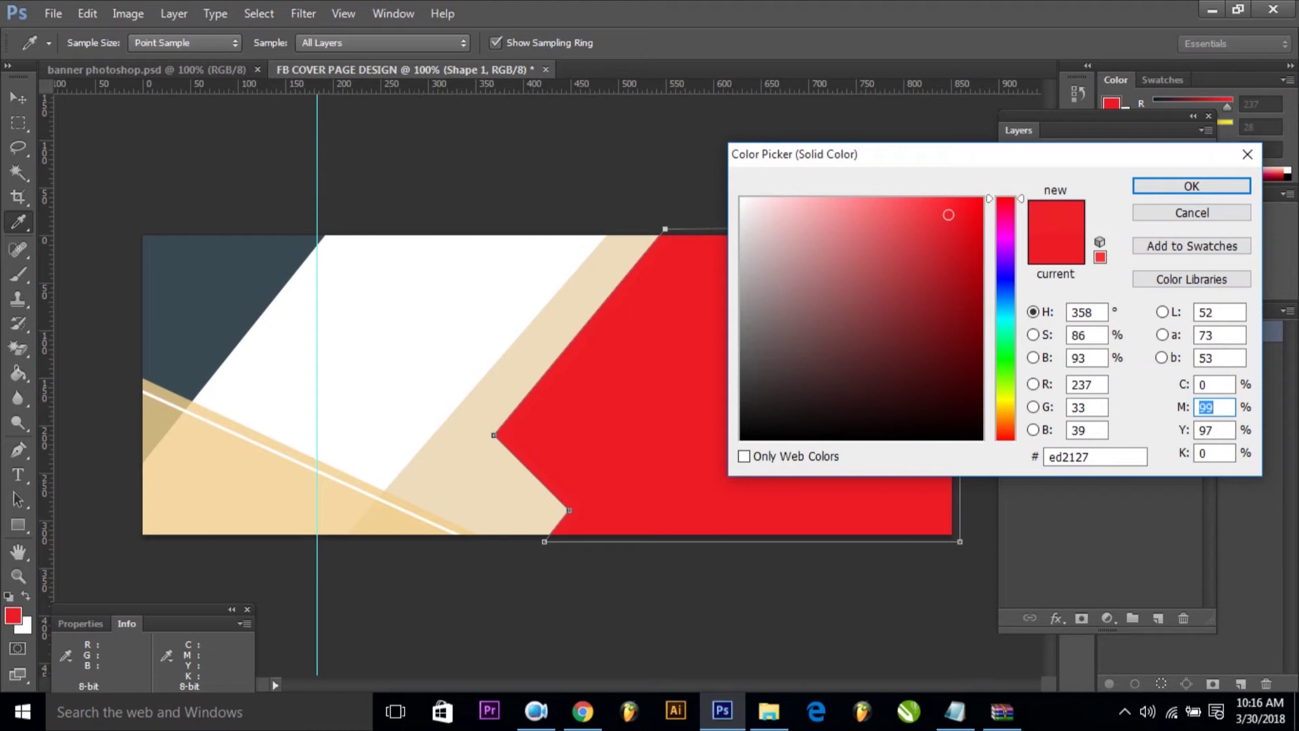
{"action": "type", "text": "38"}
{"action": "key", "text": "Tab"}
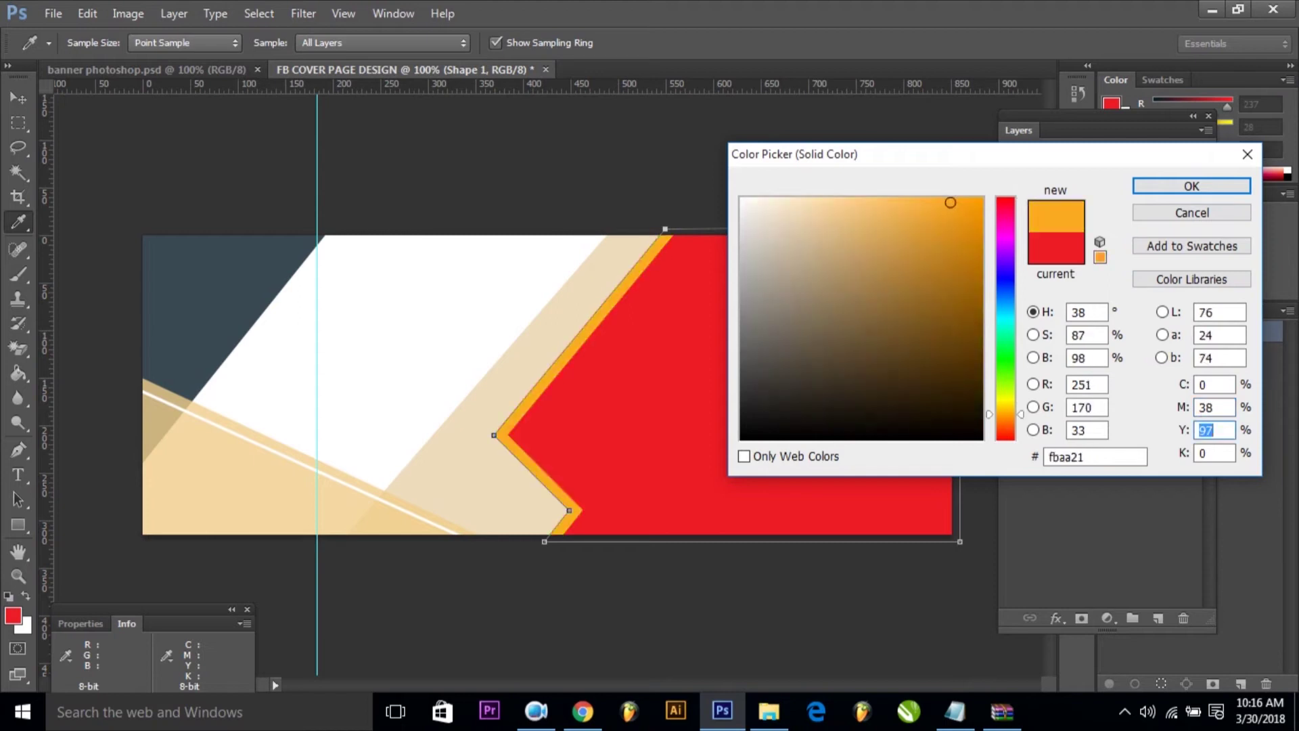
{"action": "type", "text": "88"}
{"action": "key", "text": "Return"}
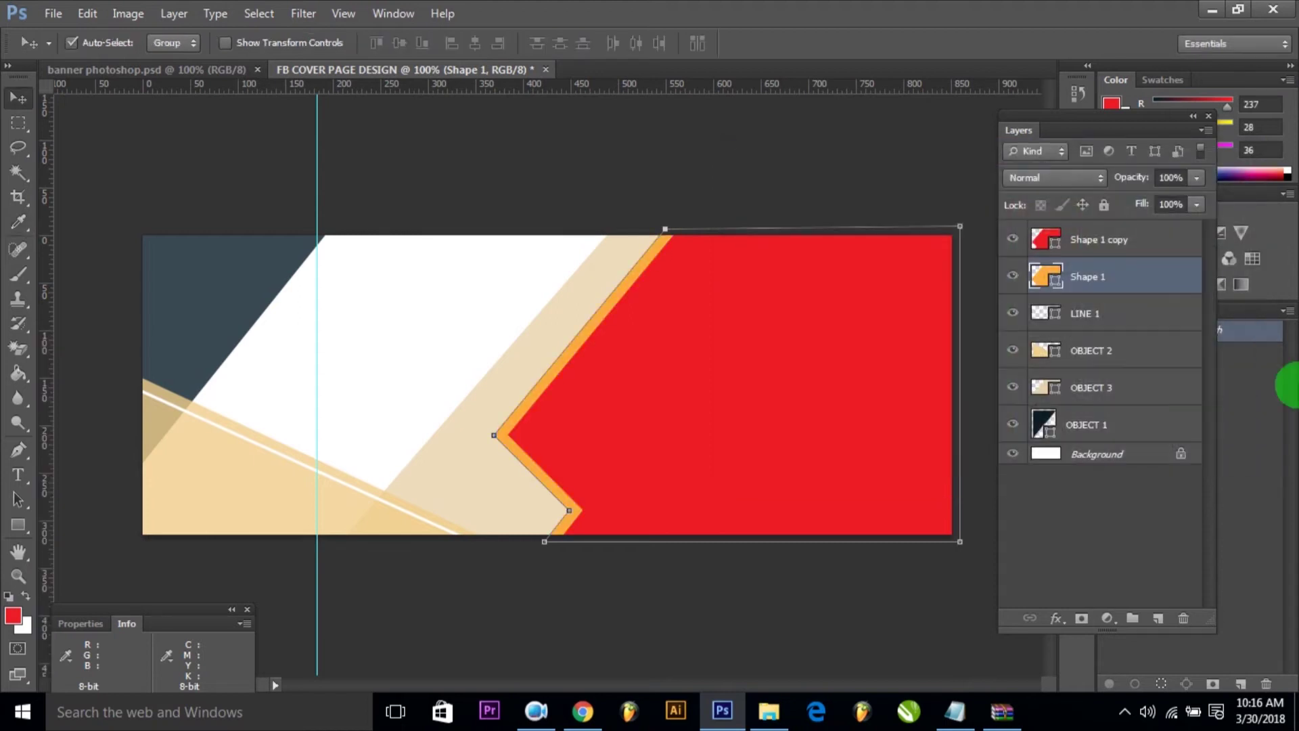
{"action": "left_click", "coordinate": [684, 189]}
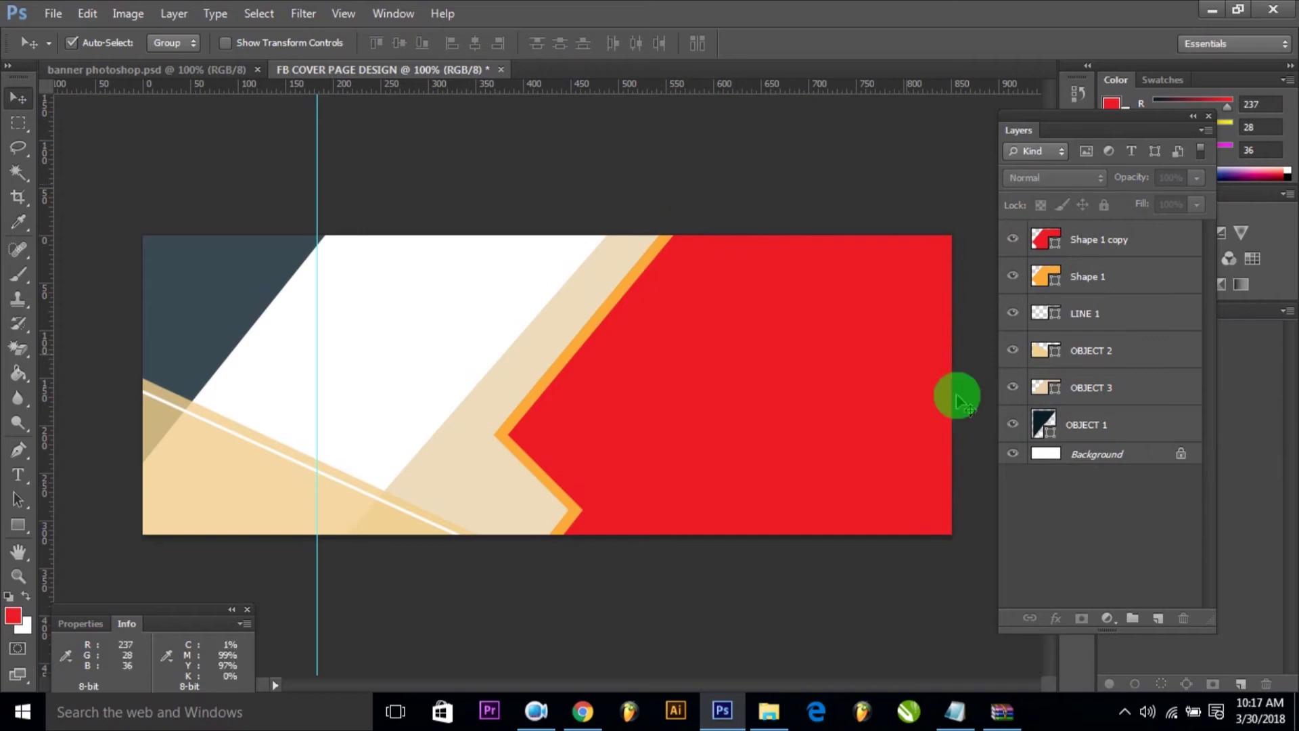
Rename the orange Shape 1 layer to OBJECT 4.
{"action": "left_click", "coordinate": [1127, 711]}
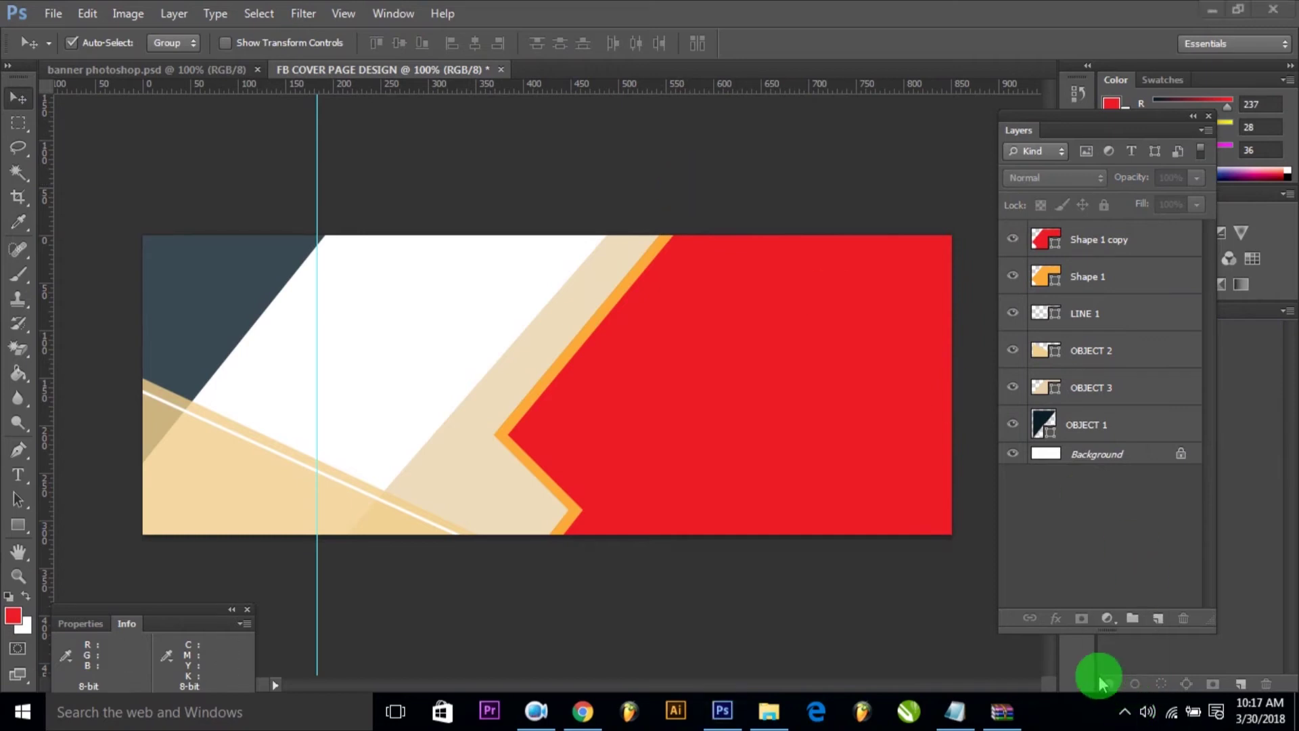
{"action": "left_click", "coordinate": [687, 351]}
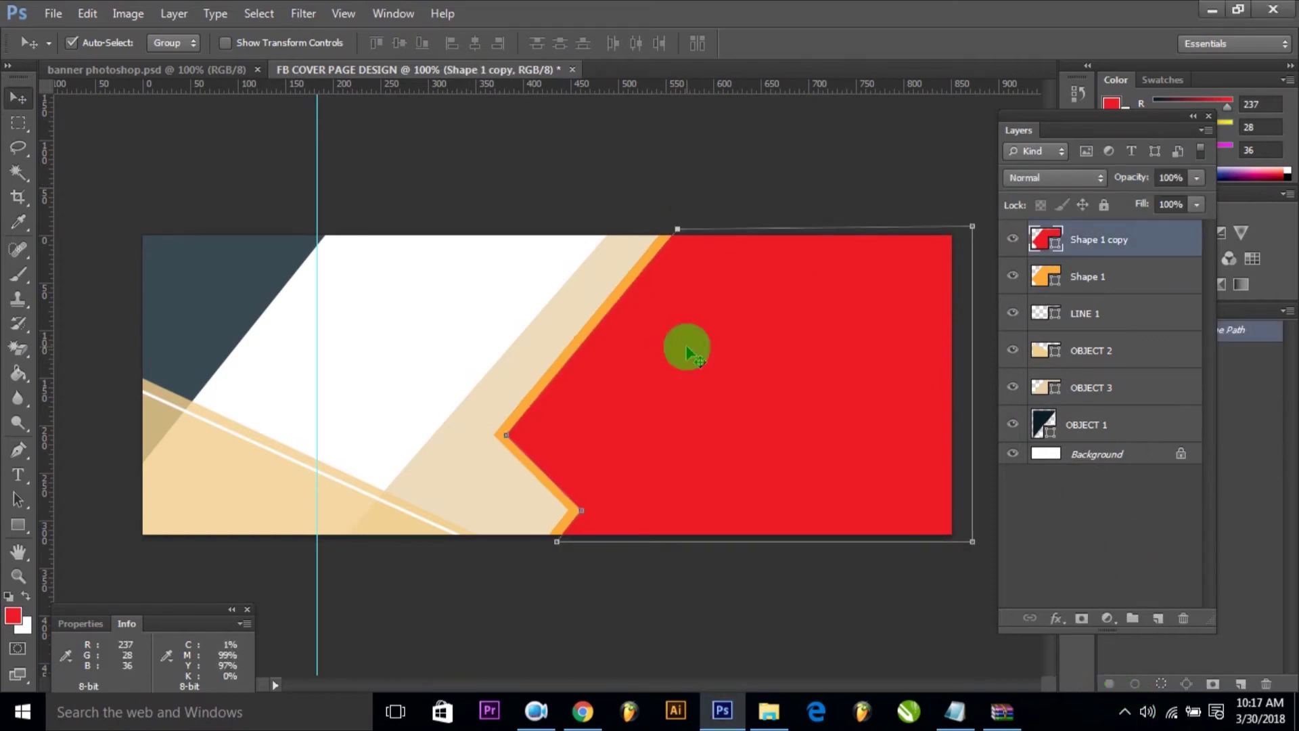
{"action": "left_click", "coordinate": [668, 204]}
{"action": "left_click", "coordinate": [668, 282]}
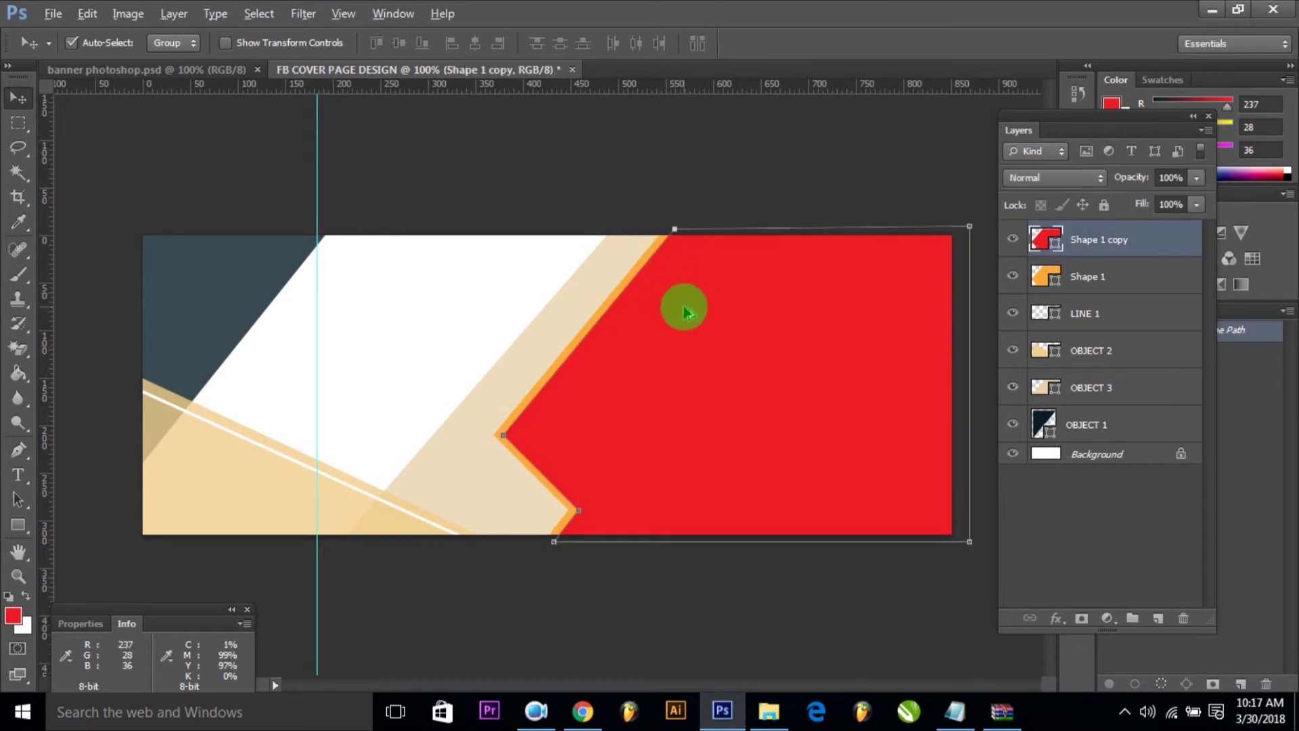
{"action": "double_click", "coordinate": [1090, 278]}
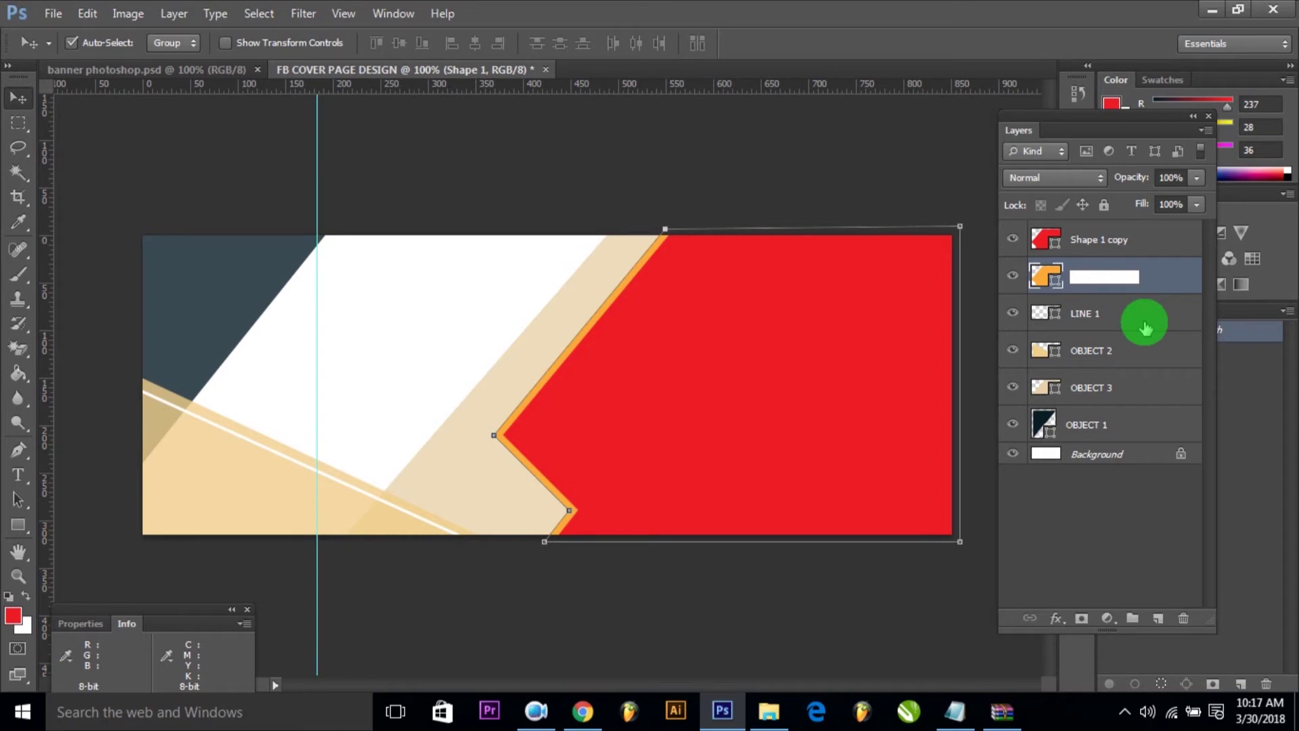
{"action": "type", "text": "OBJECT"}
{"action": "type", "text": "4"}
{"action": "key", "text": "Return"}
Rename Shape 1 copy to OBJECT 5 and duplicate the red shape a few pixels right.
{"action": "left_click_drag", "start_coordinate": [840, 348], "coordinate": [849, 348]}
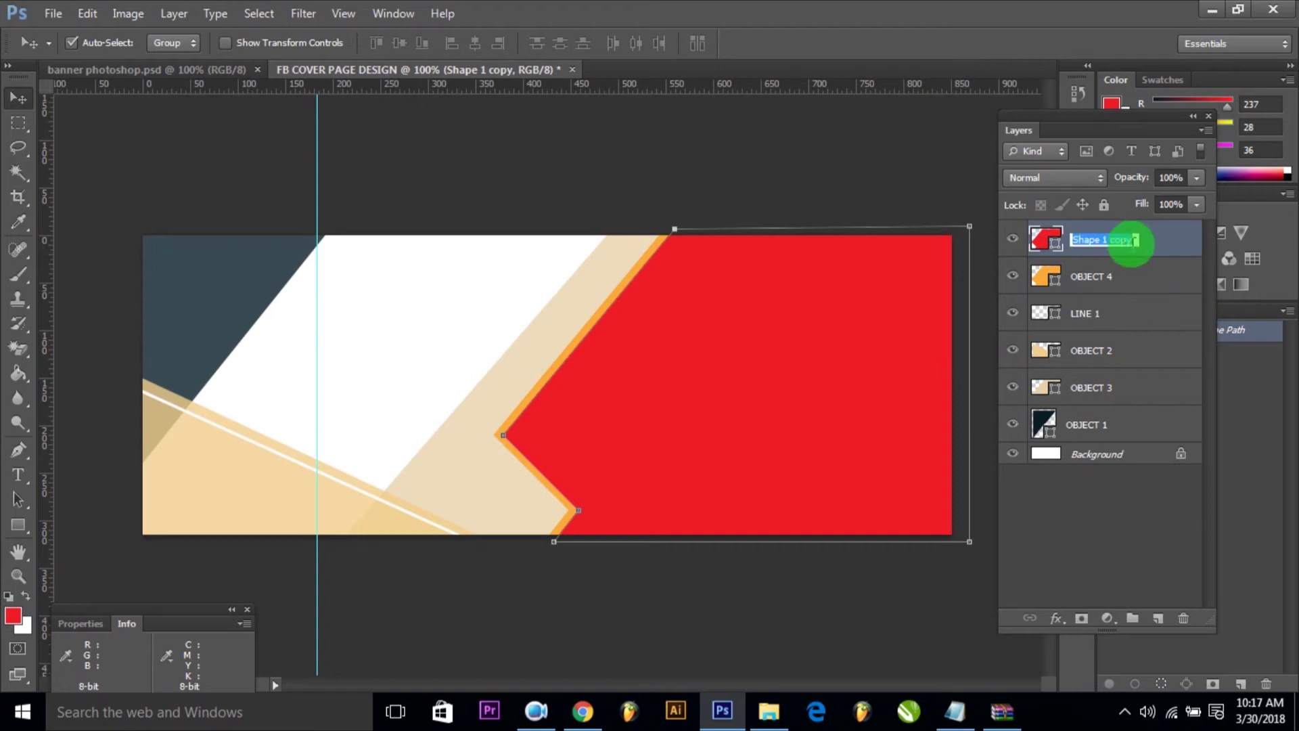
{"action": "type", "text": "OBJECT 5"}
{"action": "key", "text": "Return"}
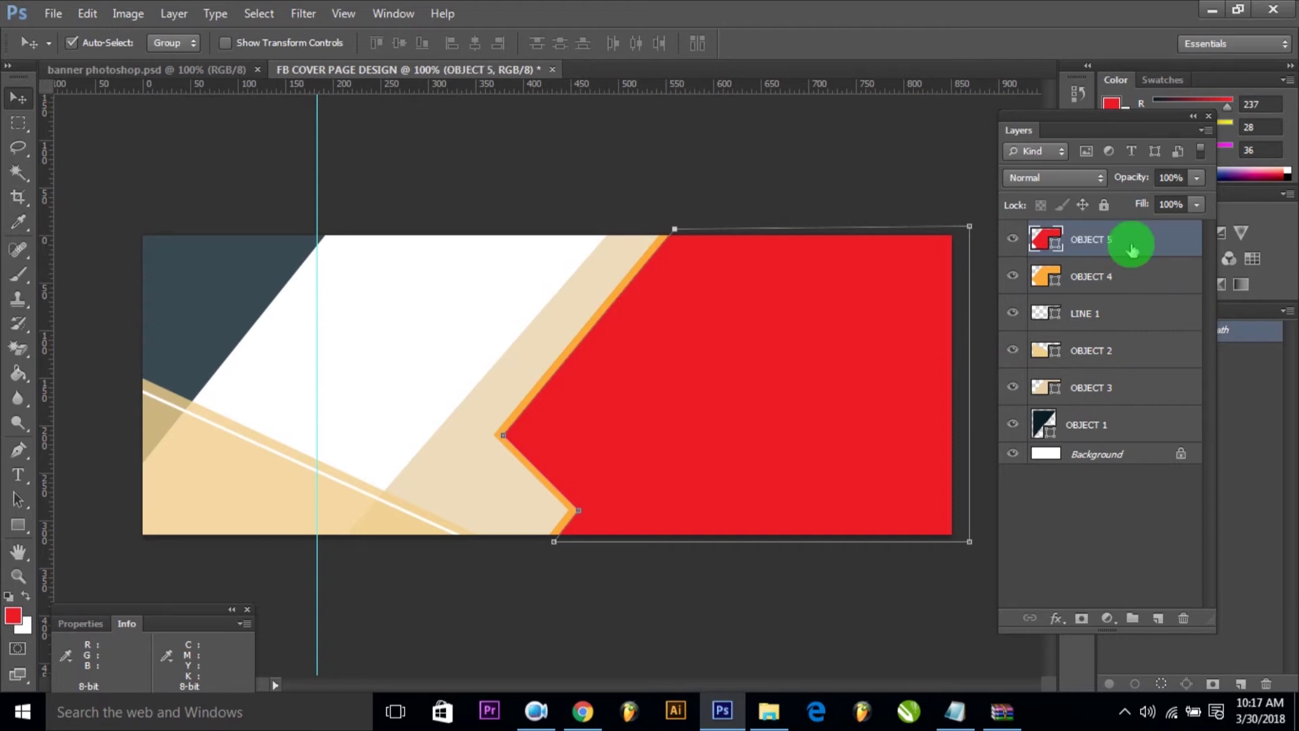
{"action": "left_click", "coordinate": [825, 168]}
{"action": "left_click", "coordinate": [729, 365]}
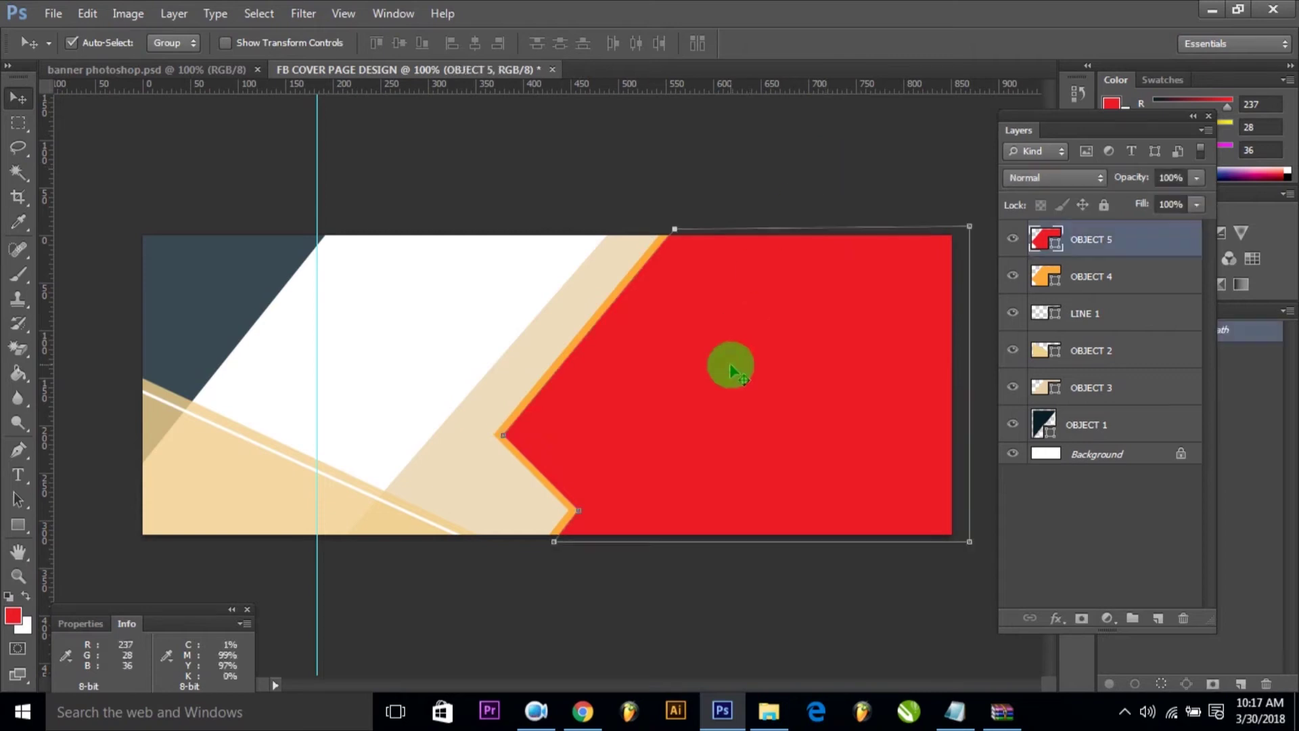
{"action": "mouse_move", "coordinate": [677, 376]}
{"action": "left_mouse_down"}
{"action": "mouse_move", "coordinate": [690, 376]}
{"action": "mouse_move", "coordinate": [690, 358]}
{"action": "left_mouse_up"}
Rename the OBJECT 5 copy layer to OBJECT 6, then undo it back to OBJECT 5 copy.
{"action": "left_click", "coordinate": [700, 199]}
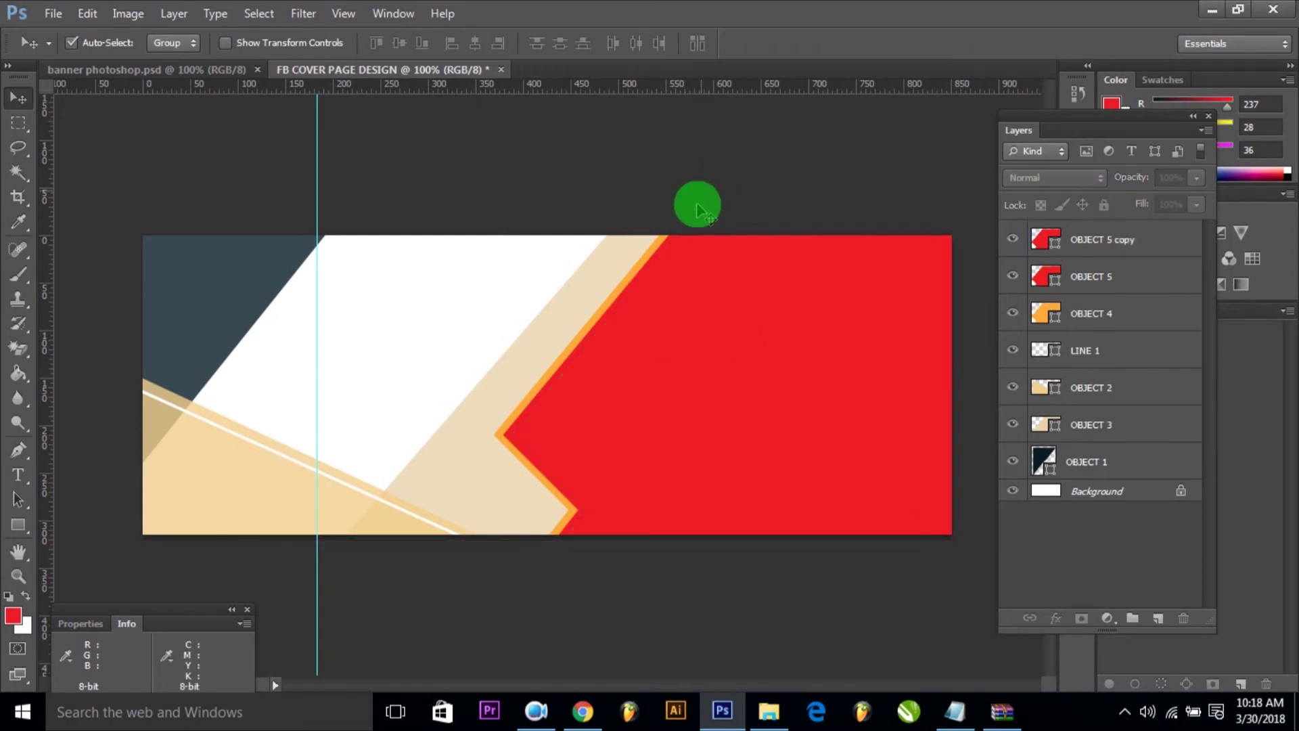
{"action": "left_click", "coordinate": [695, 296]}
{"action": "left_click", "coordinate": [1113, 241]}
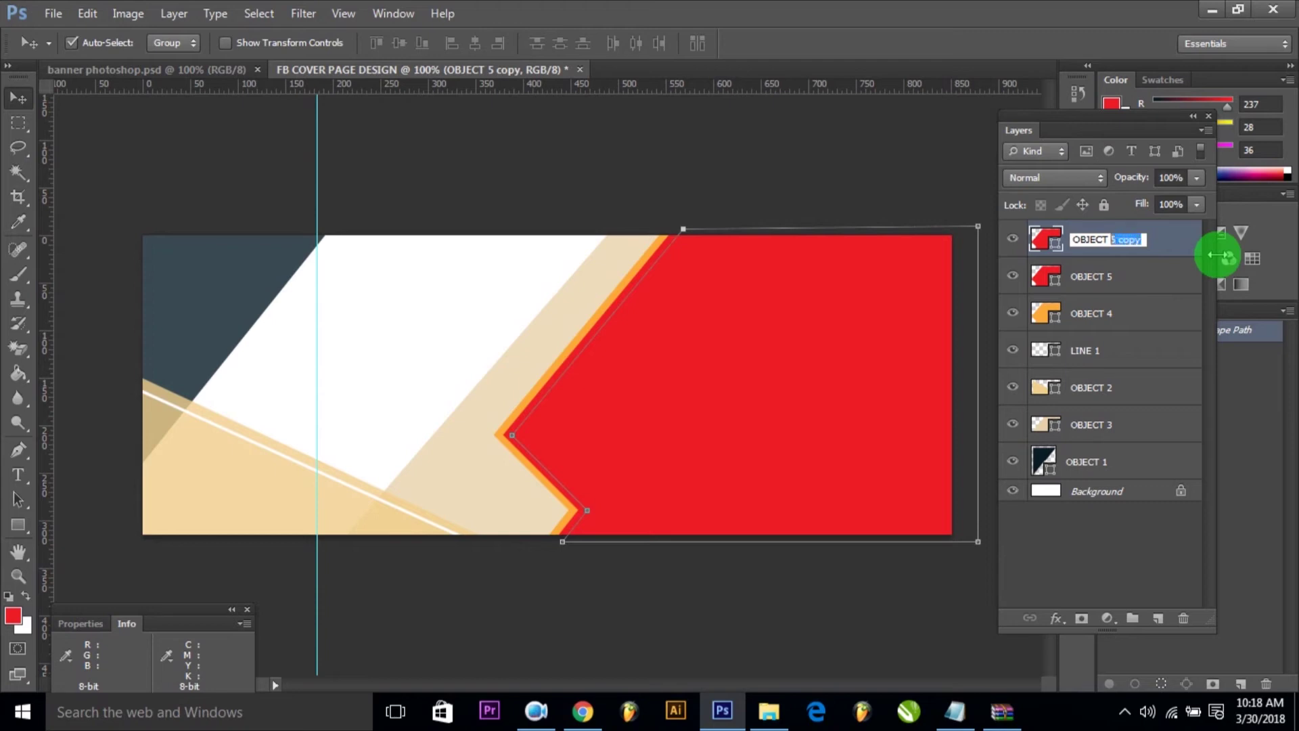
{"action": "type", "text": "6"}
{"action": "key", "text": "Return"}
{"action": "left_click", "coordinate": [774, 170]}
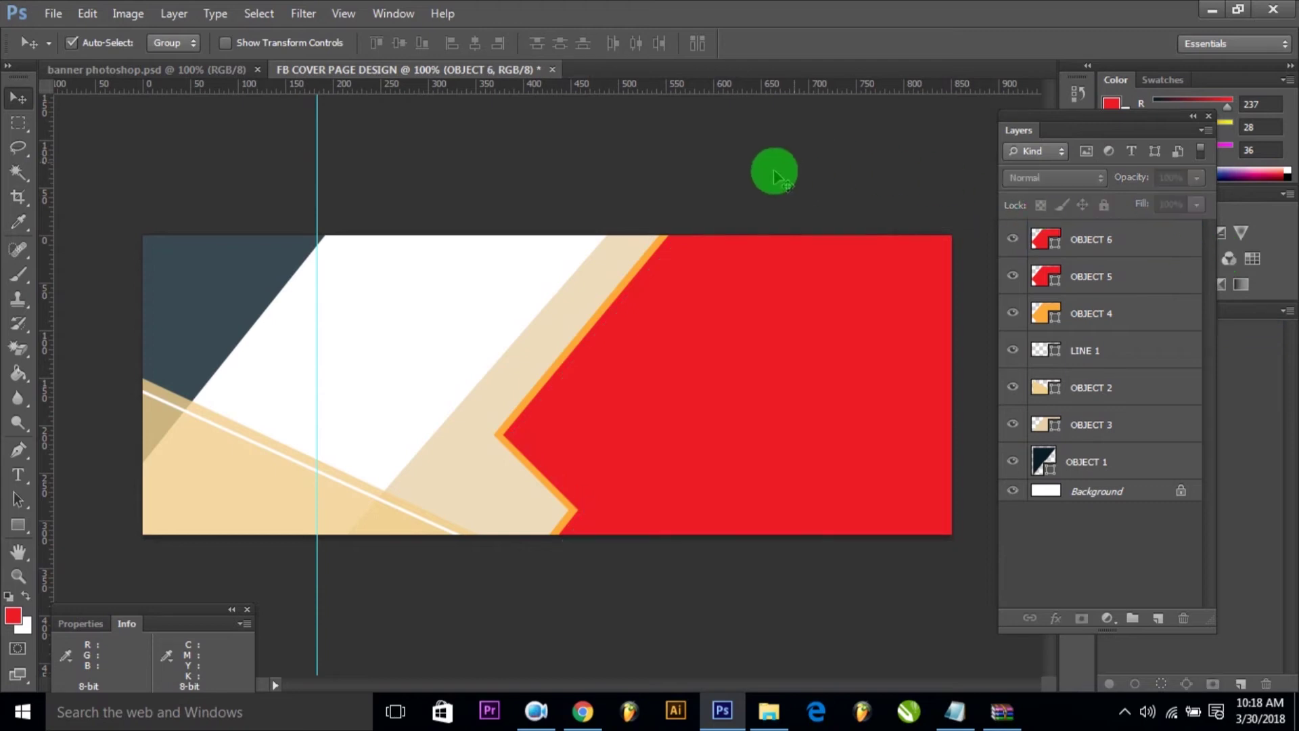
{"action": "key", "text": "ctrl+z"}
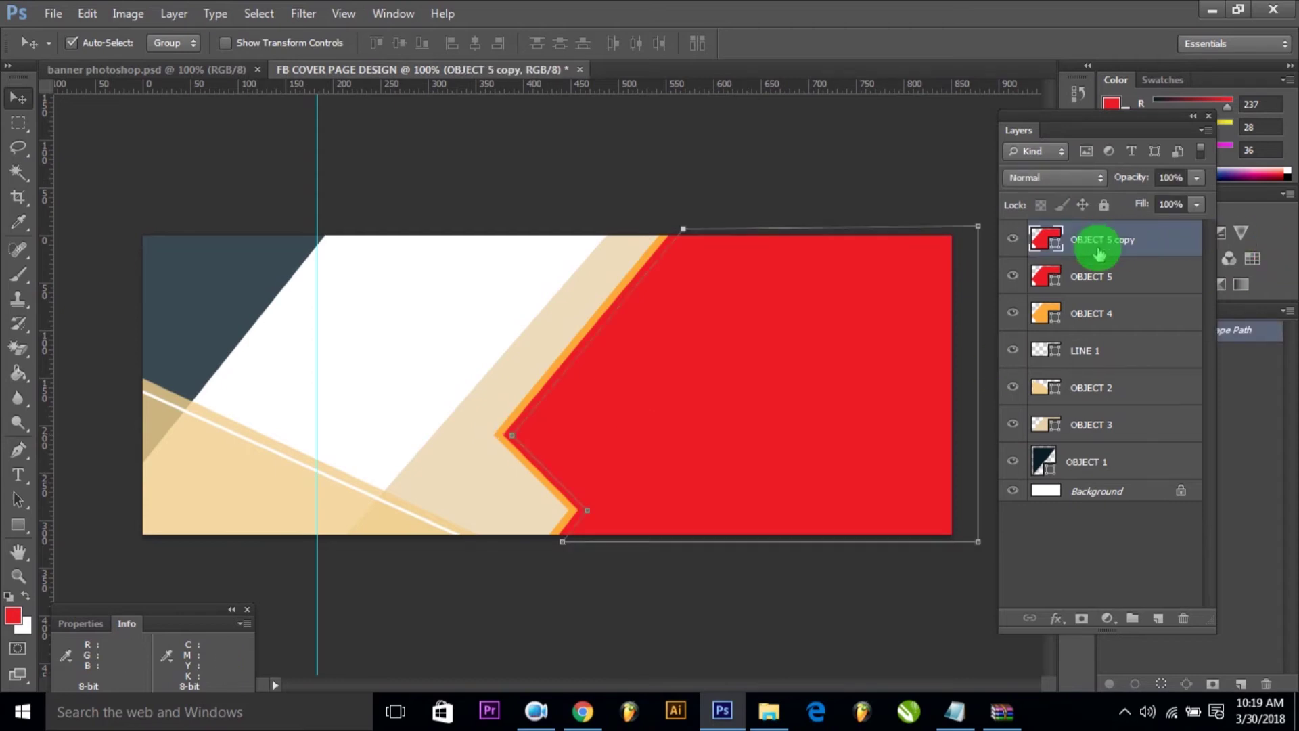
{"action": "left_click", "coordinate": [1057, 275]}
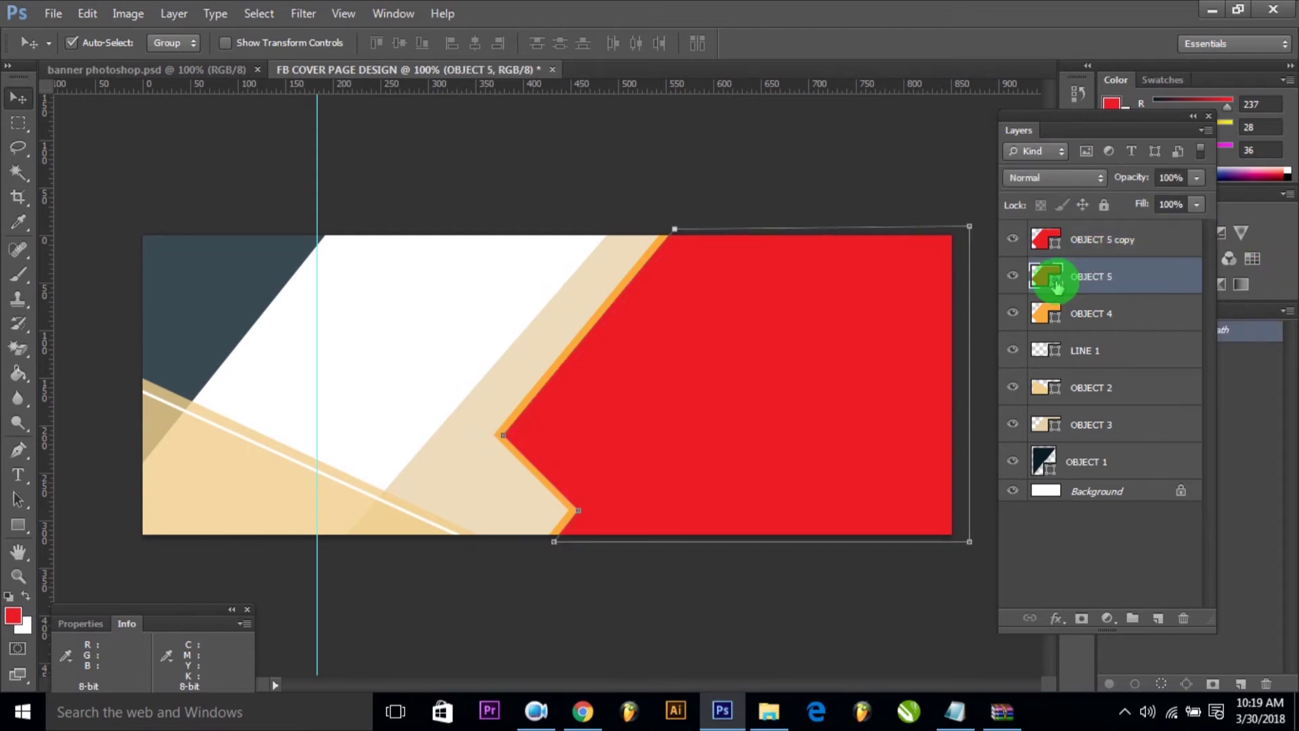
Fill the OBJECT 5 layer with slate blue 426182 via the Color Picker.
{"action": "double_click", "coordinate": [1052, 277]}
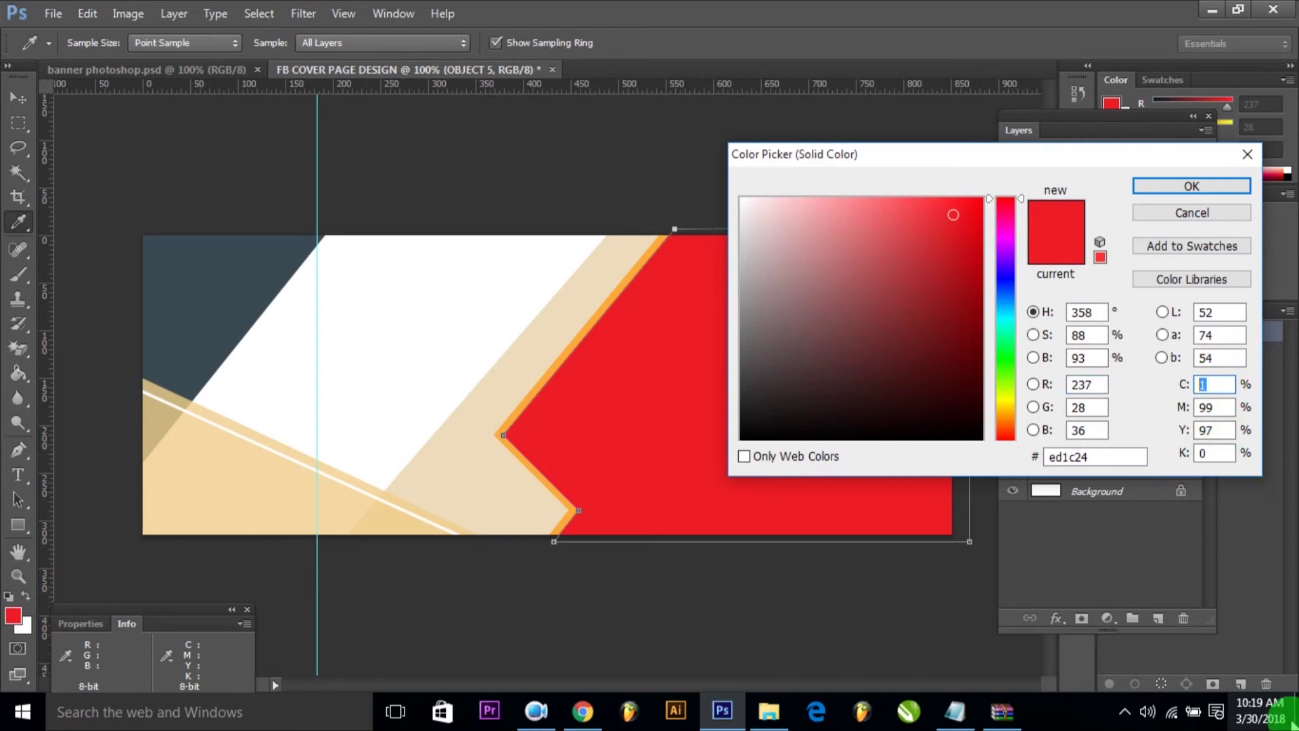
{"action": "type", "text": "76"}
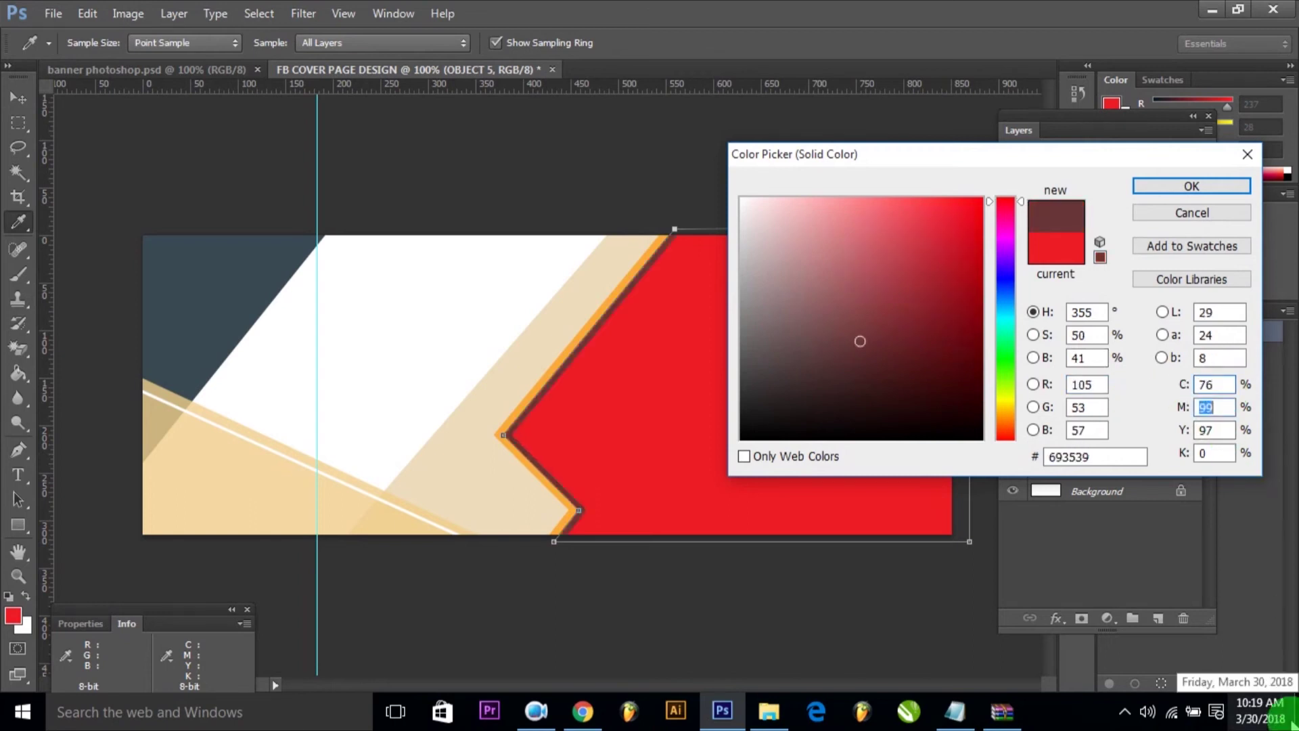
{"action": "type", "text": "57"}
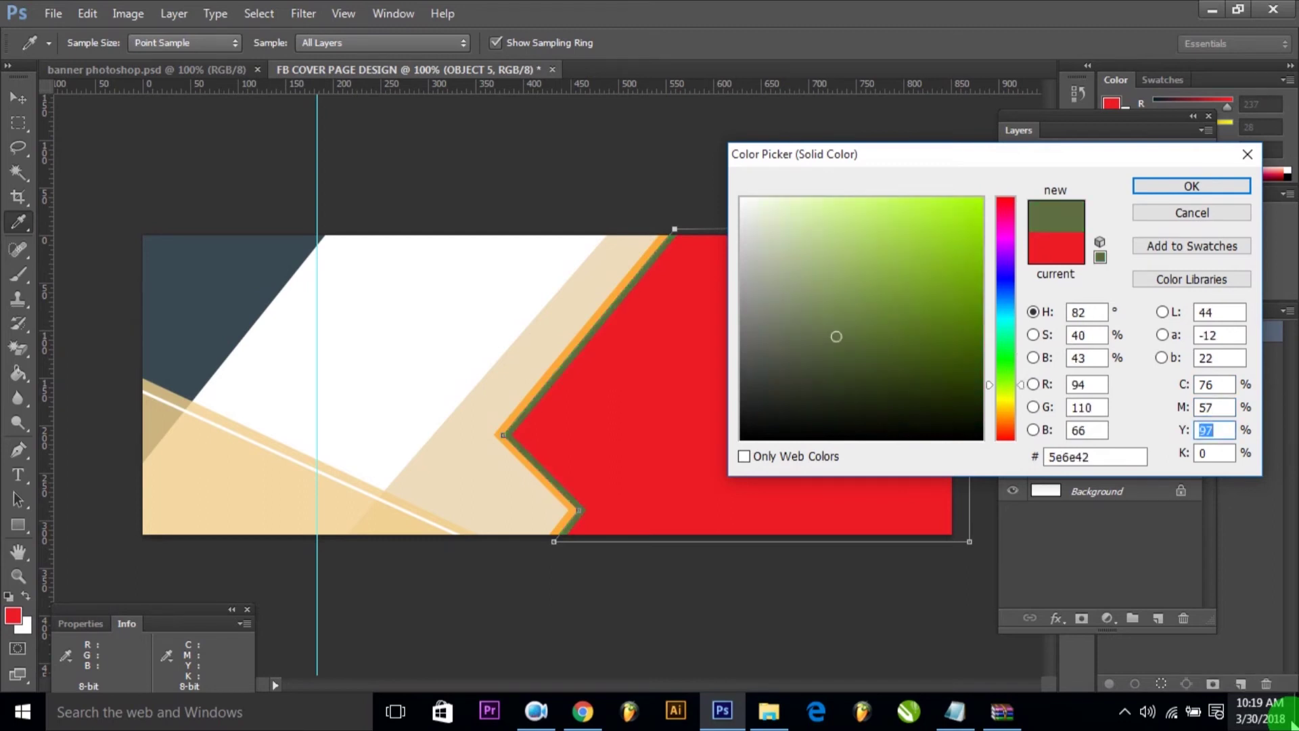
{"action": "type", "text": "36"}
{"action": "key", "text": "Tab"}
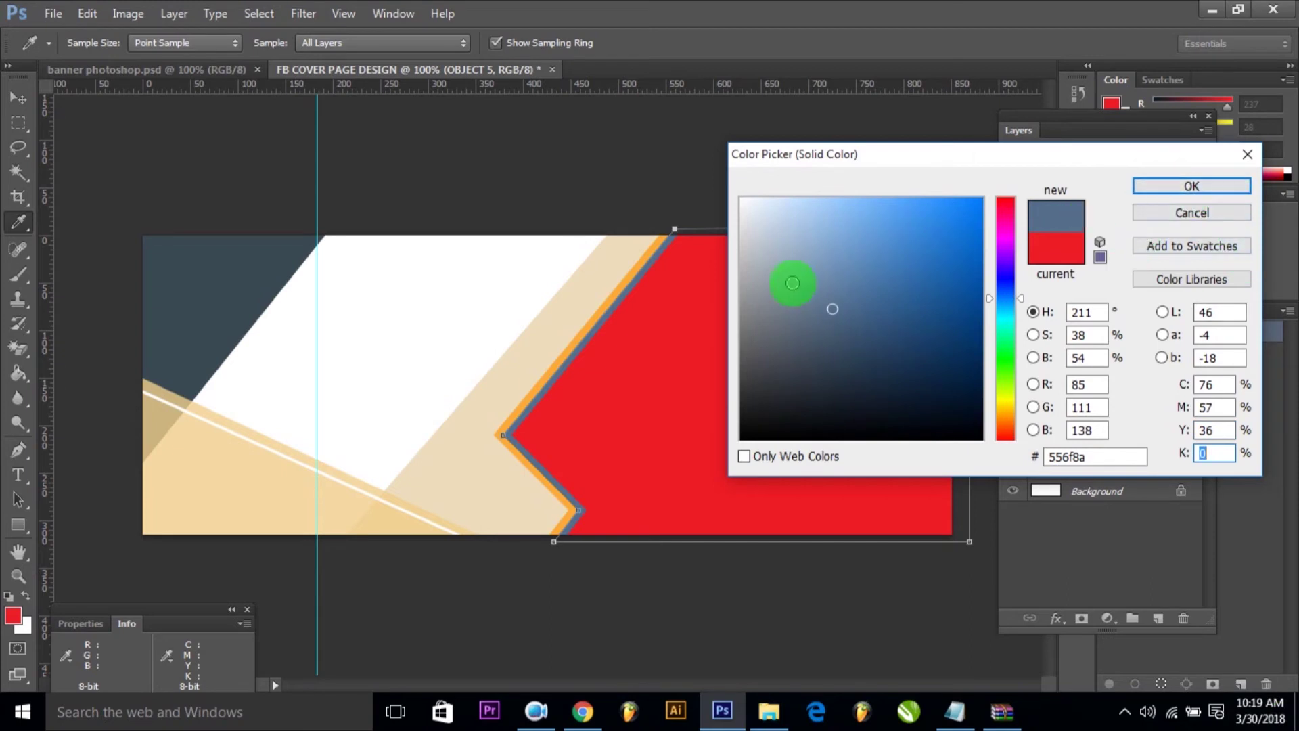
{"action": "type", "text": "8"}
{"action": "left_click_drag", "start_coordinate": [840, 312], "coordinate": [858, 318]}
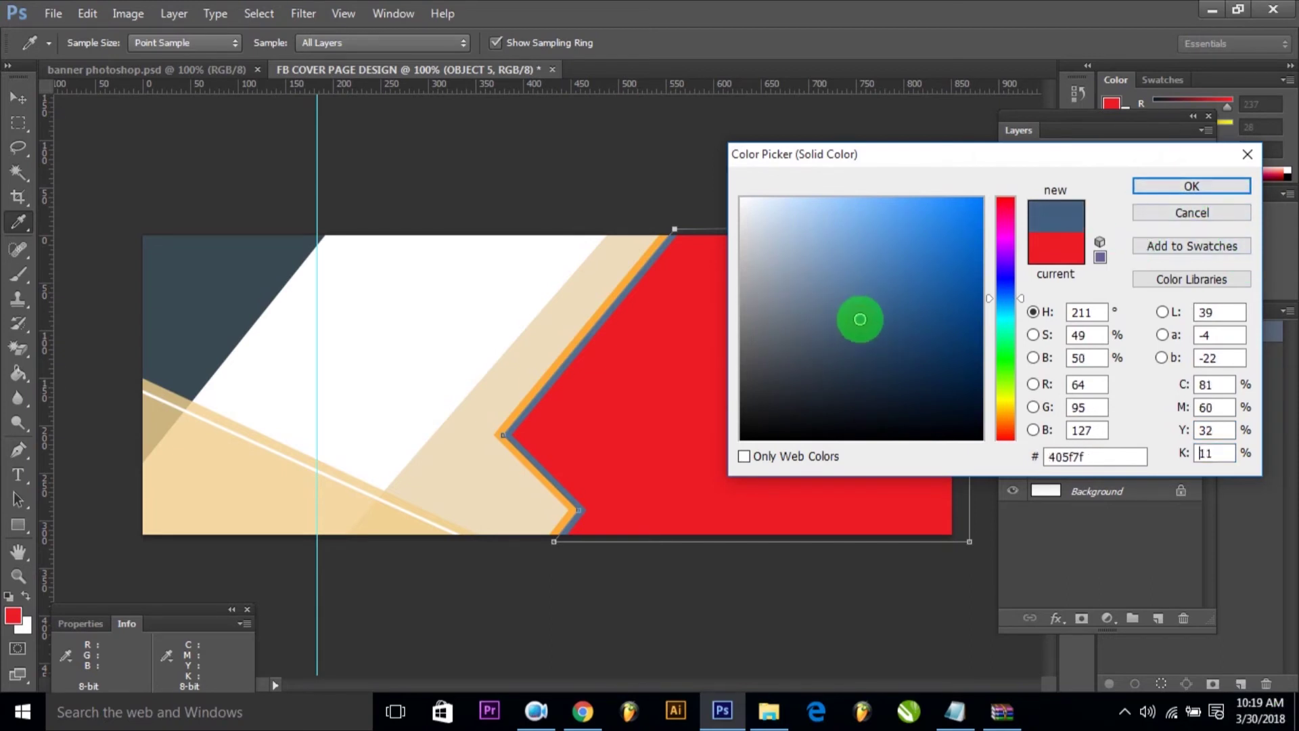
{"action": "left_click", "coordinate": [1222, 181]}
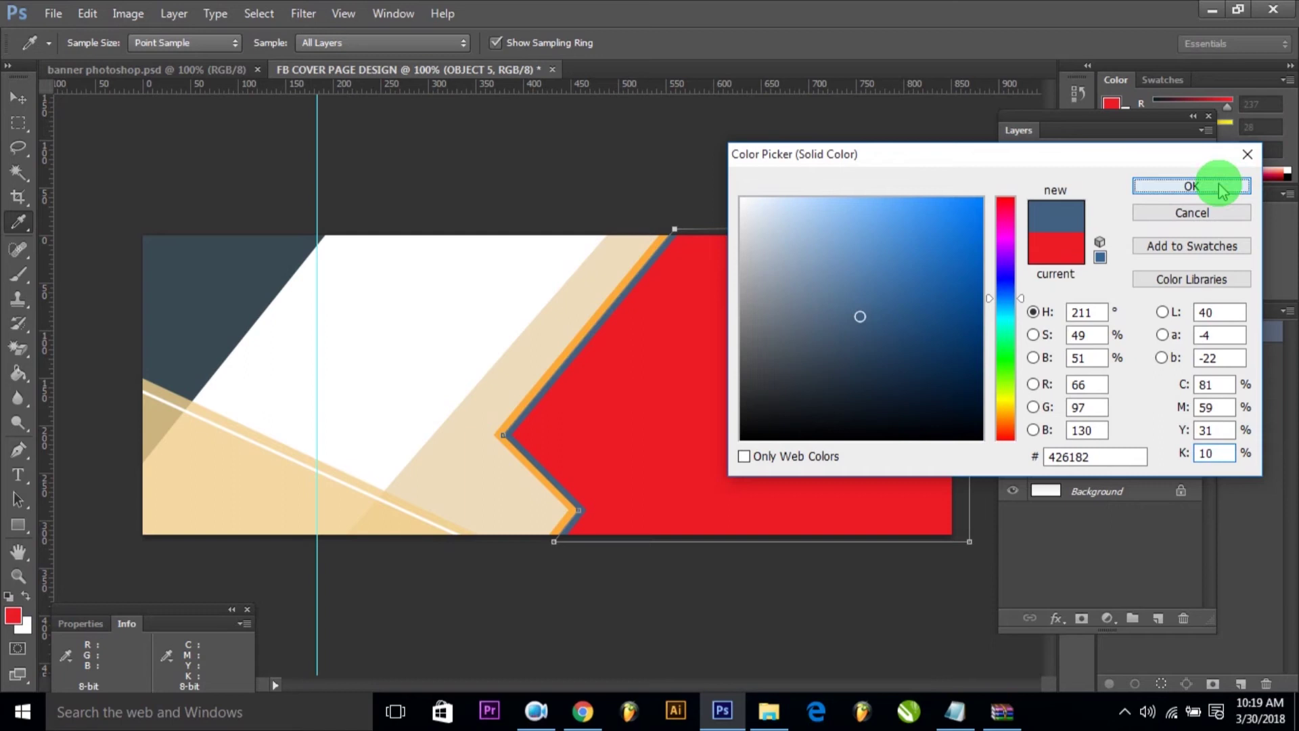
{"action": "left_click", "coordinate": [871, 145]}
{"action": "left_click", "coordinate": [800, 348]}
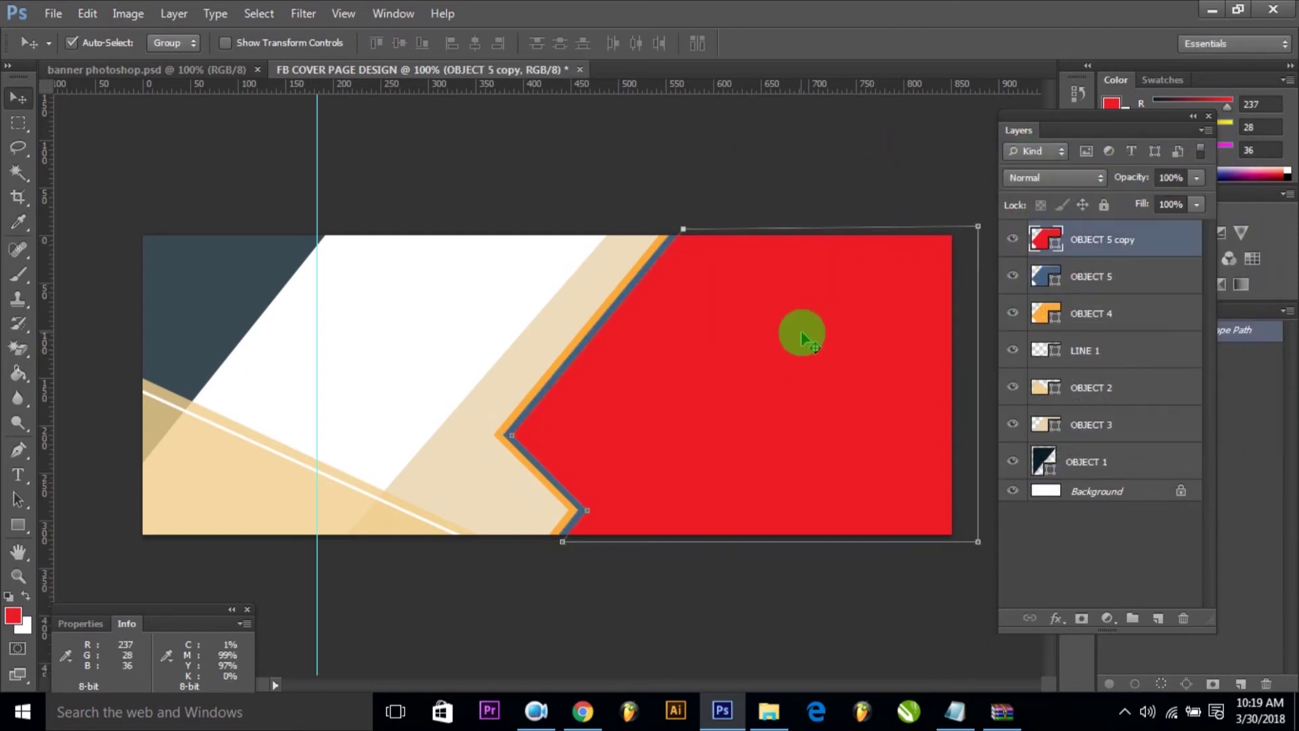
Duplicate the top red shape slightly right, nudging the copy back left.
{"action": "left_click_drag", "start_coordinate": [691, 386], "coordinate": [704, 388]}
{"action": "key", "text": "Left"}
{"action": "key", "text": "Left"}
{"action": "key", "text": "Left"}
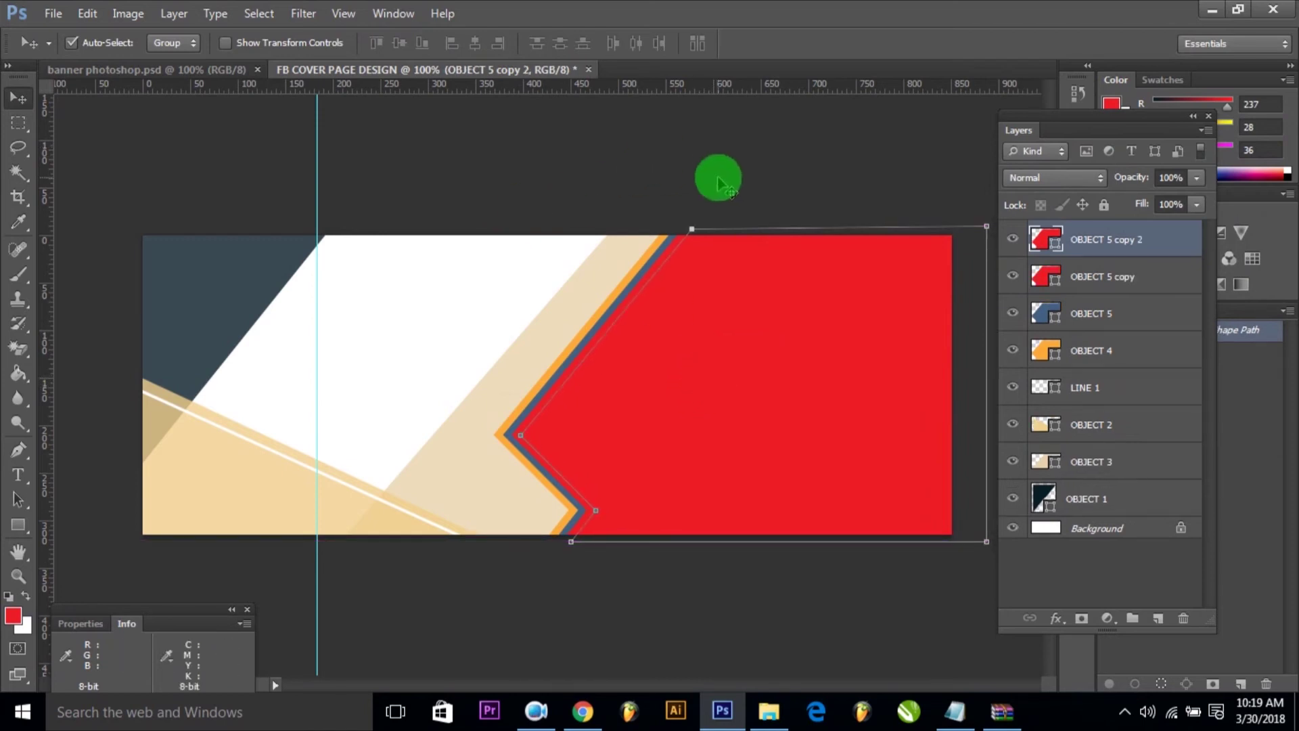
{"action": "left_click", "coordinate": [719, 179]}
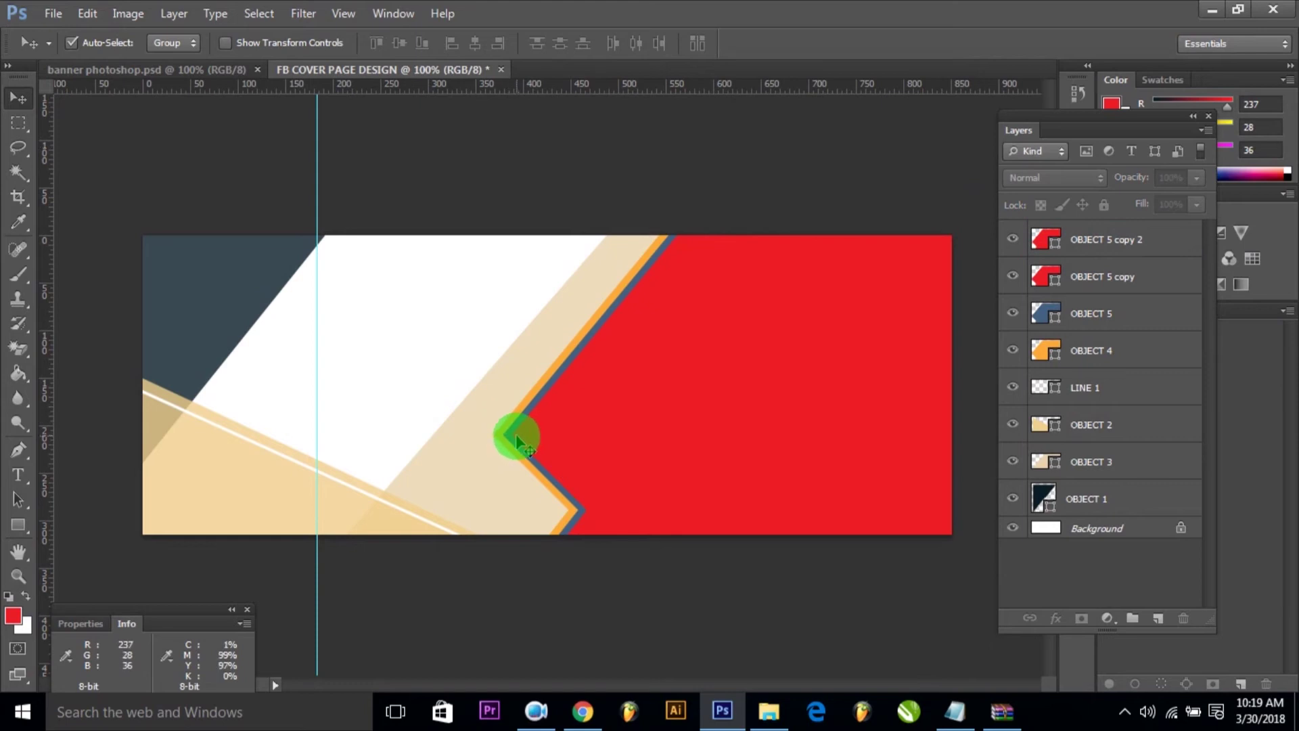
{"action": "left_click", "coordinate": [516, 440]}
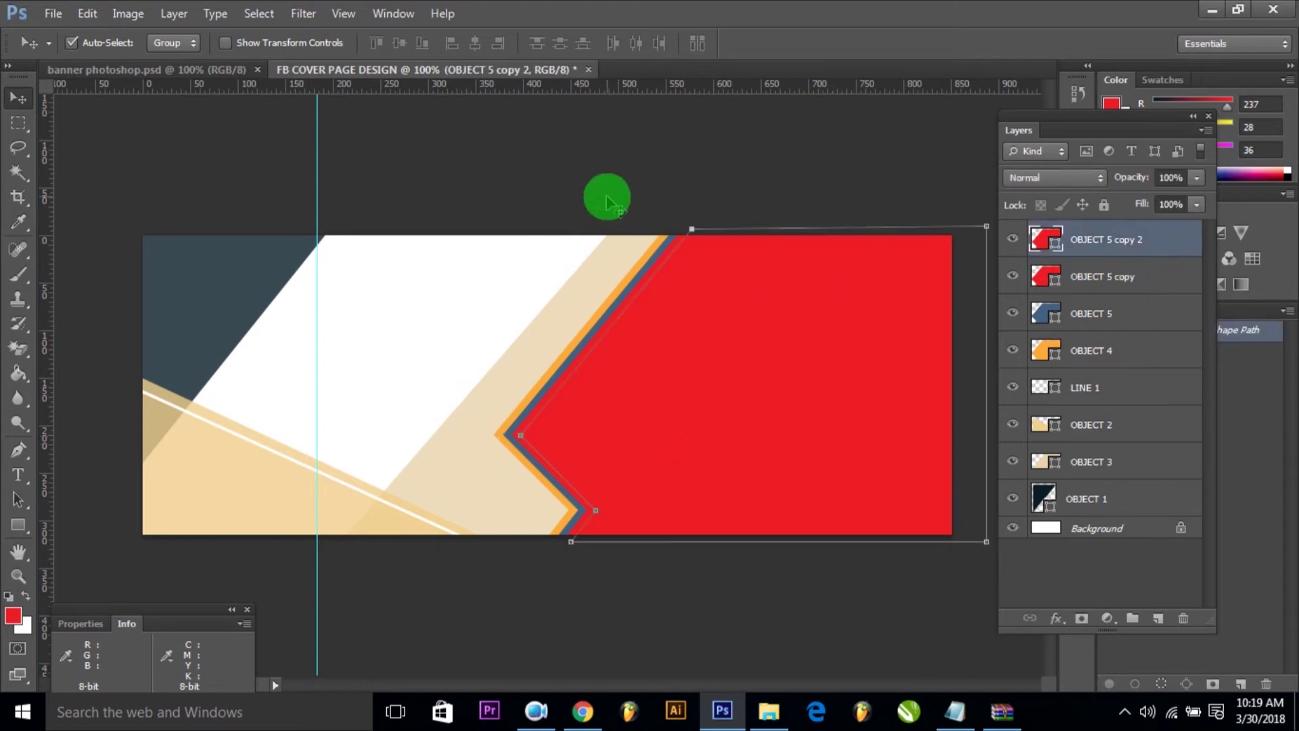
Rename the OBJECT 5 copy layer to OBJECT 6 and fill it pure white.
{"action": "left_click", "coordinate": [1131, 281]}
{"action": "double_click", "coordinate": [1135, 278]}
{"action": "left_click_drag", "start_coordinate": [1112, 277], "coordinate": [1180, 277]}
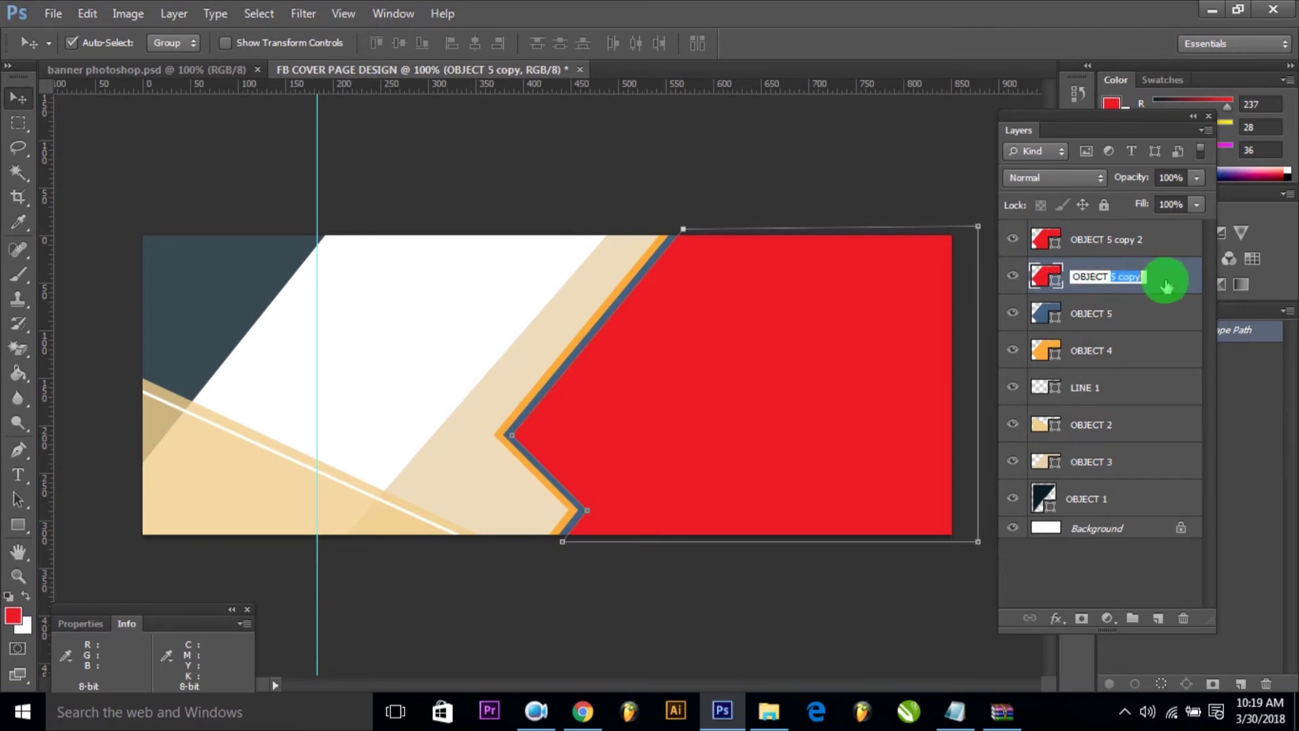
{"action": "type", "text": "6"}
{"action": "key", "text": "Return"}
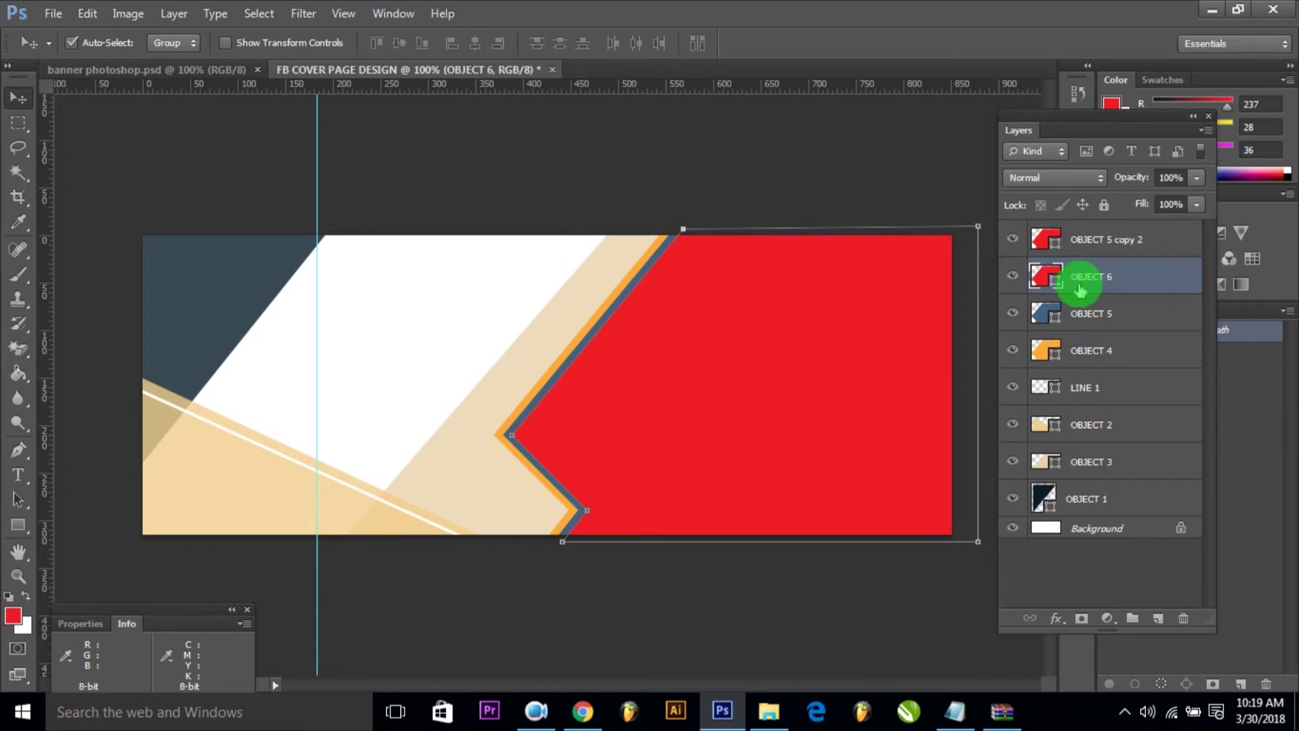
{"action": "double_click", "coordinate": [1056, 282]}
{"action": "left_click_drag", "start_coordinate": [856, 264], "coordinate": [695, 159]}
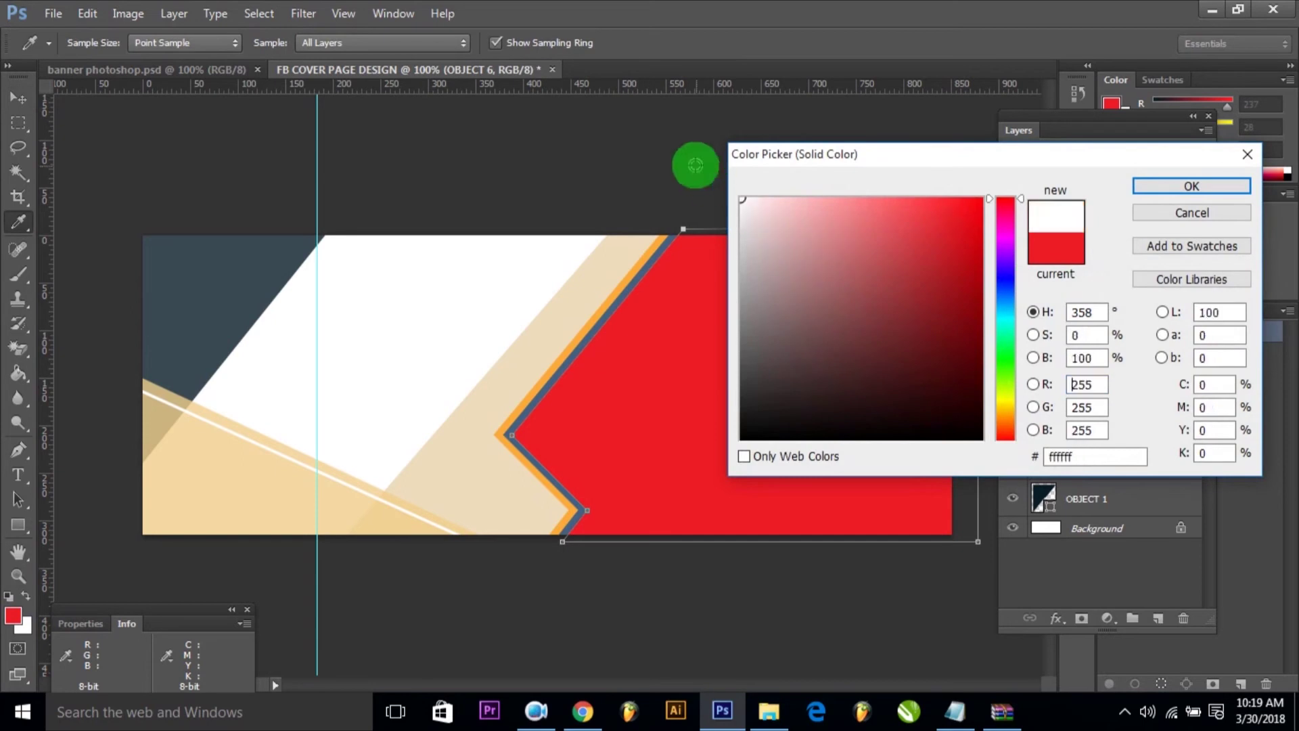
{"action": "left_click", "coordinate": [1176, 202]}
Reposition the top red shape with a small drag and two leftward nudges.
{"action": "key", "text": "v"}
{"action": "key", "text": "ctrl+j"}
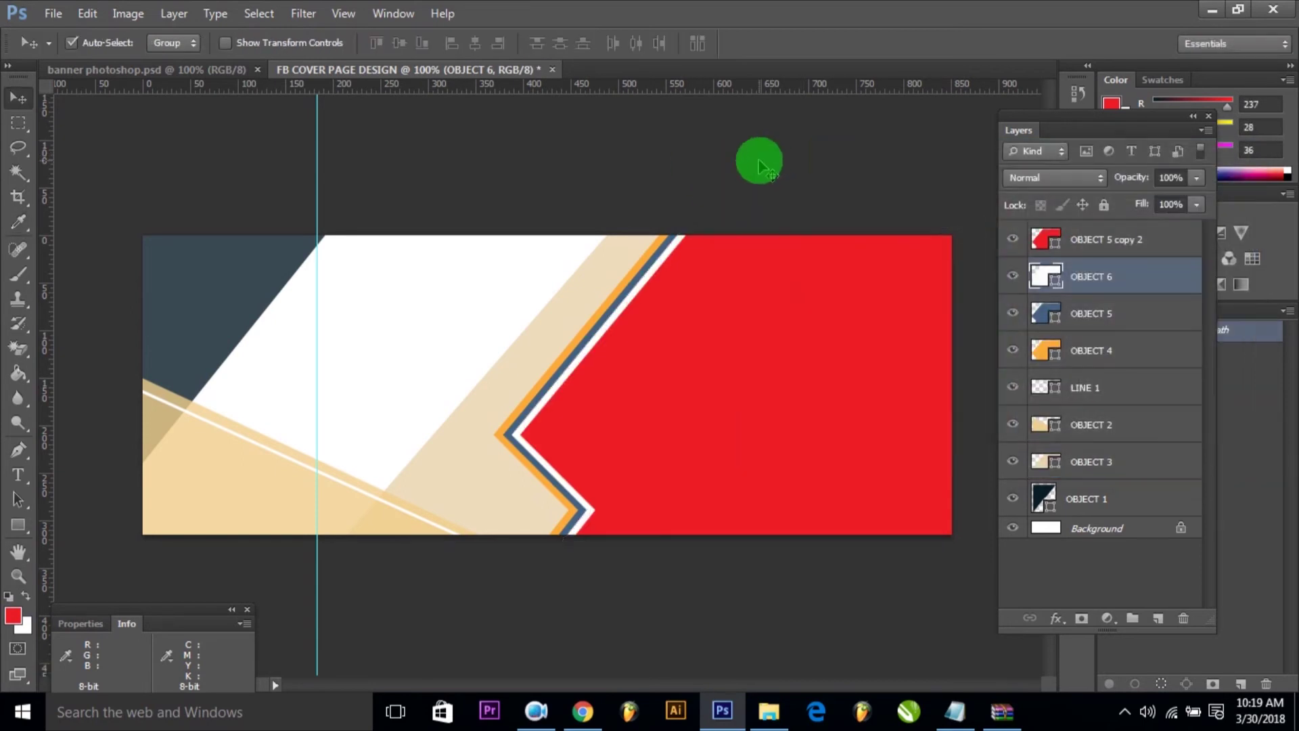
{"action": "left_click_drag", "start_coordinate": [793, 385], "coordinate": [797, 394]}
{"action": "key", "text": "Left"}
{"action": "key", "text": "Left"}
{"action": "key", "text": "Left"}
{"action": "key", "text": "Left"}
{"action": "key", "text": "Left"}
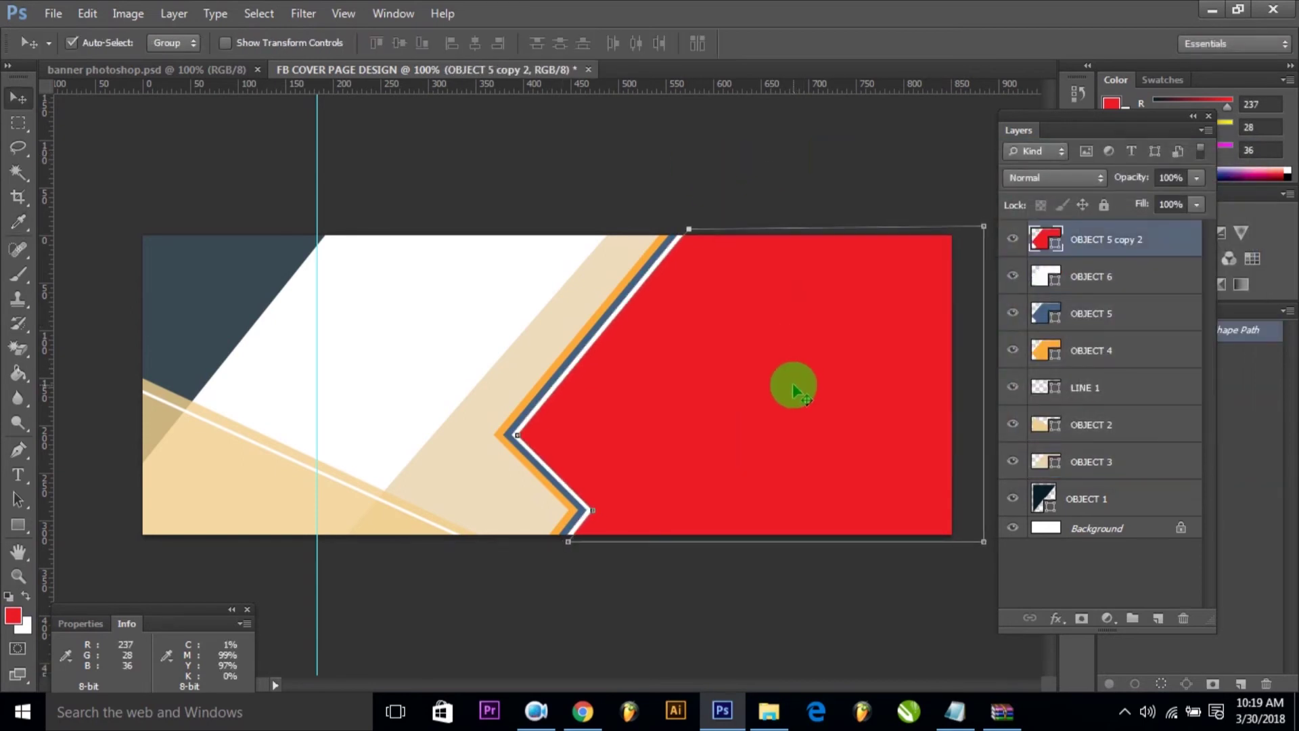
{"action": "key", "text": "Left"}
{"action": "key", "text": "Left"}
{"action": "left_click", "coordinate": [717, 167]}
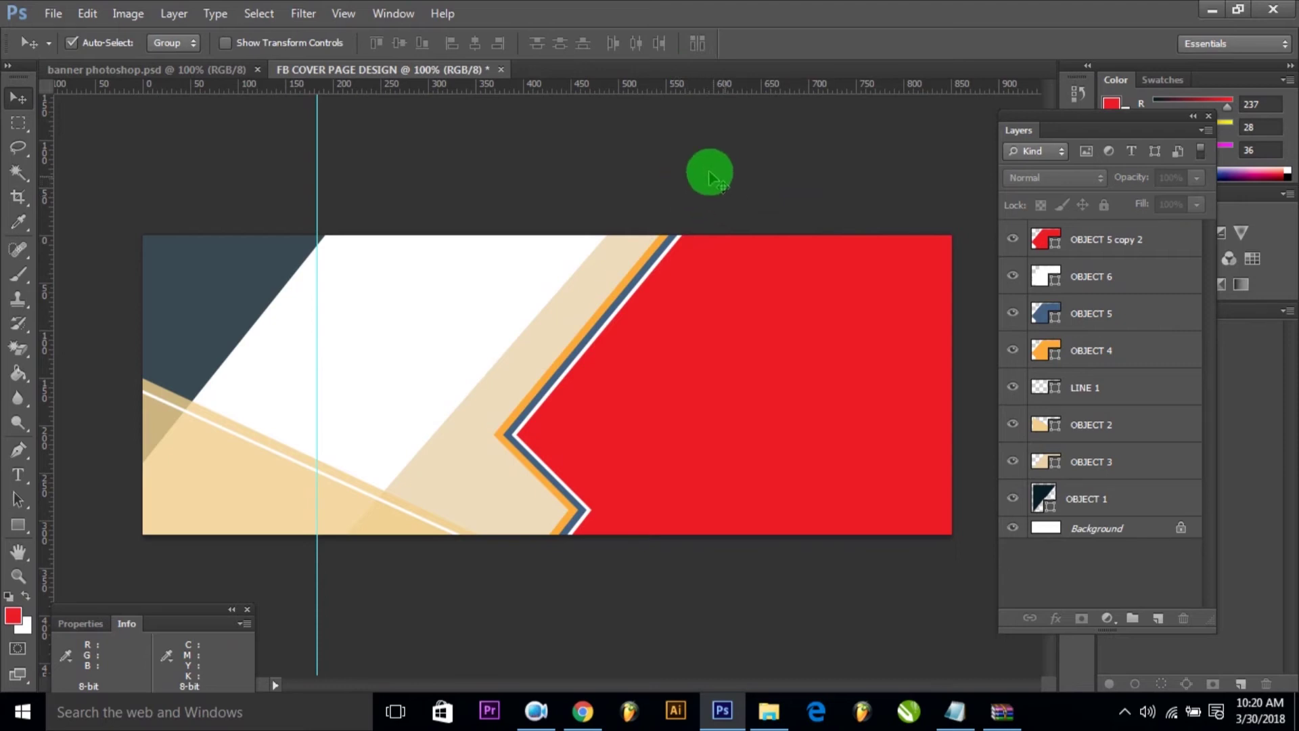
Rename the OBJECT 5 copy 2 layer to OBJECT 7.
{"action": "double_click", "coordinate": [1113, 239]}
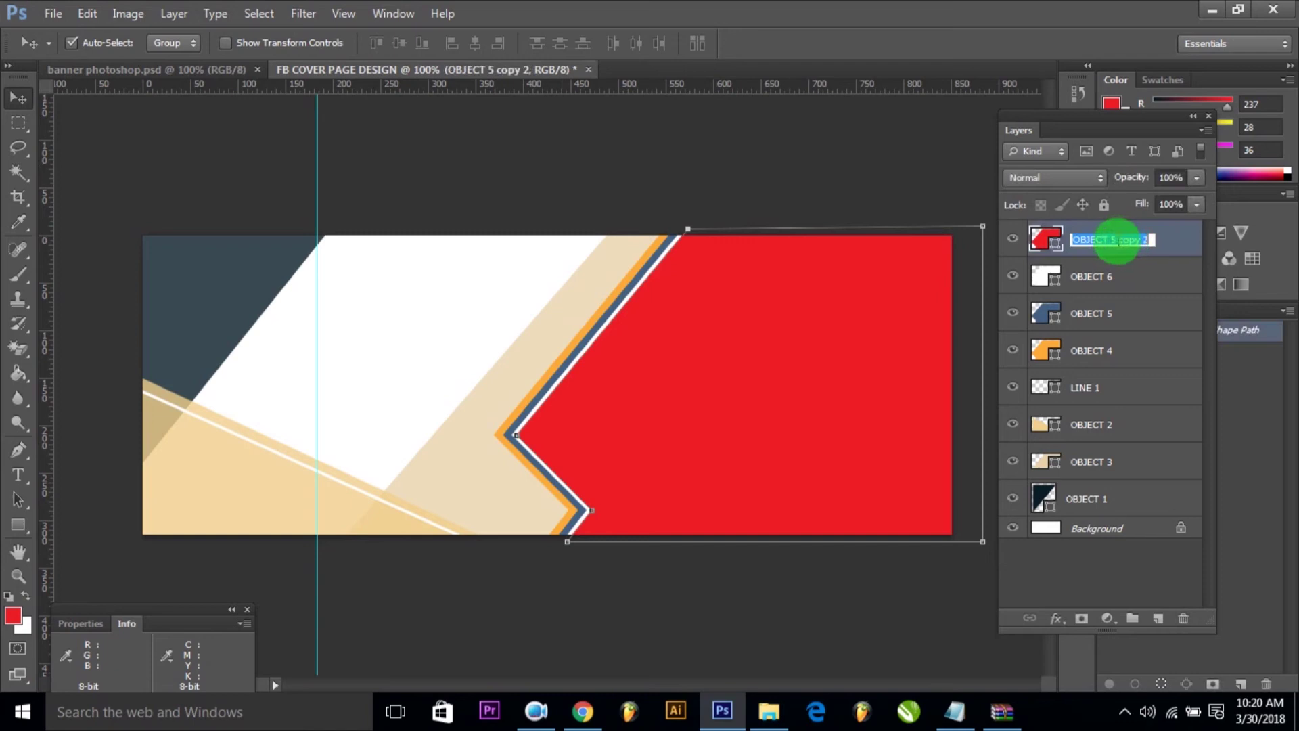
{"action": "left_click_drag", "start_coordinate": [1112, 240], "coordinate": [1156, 239]}
{"action": "type", "text": "7"}
{"action": "key", "text": "Return"}
{"action": "left_click", "coordinate": [53, 14]}
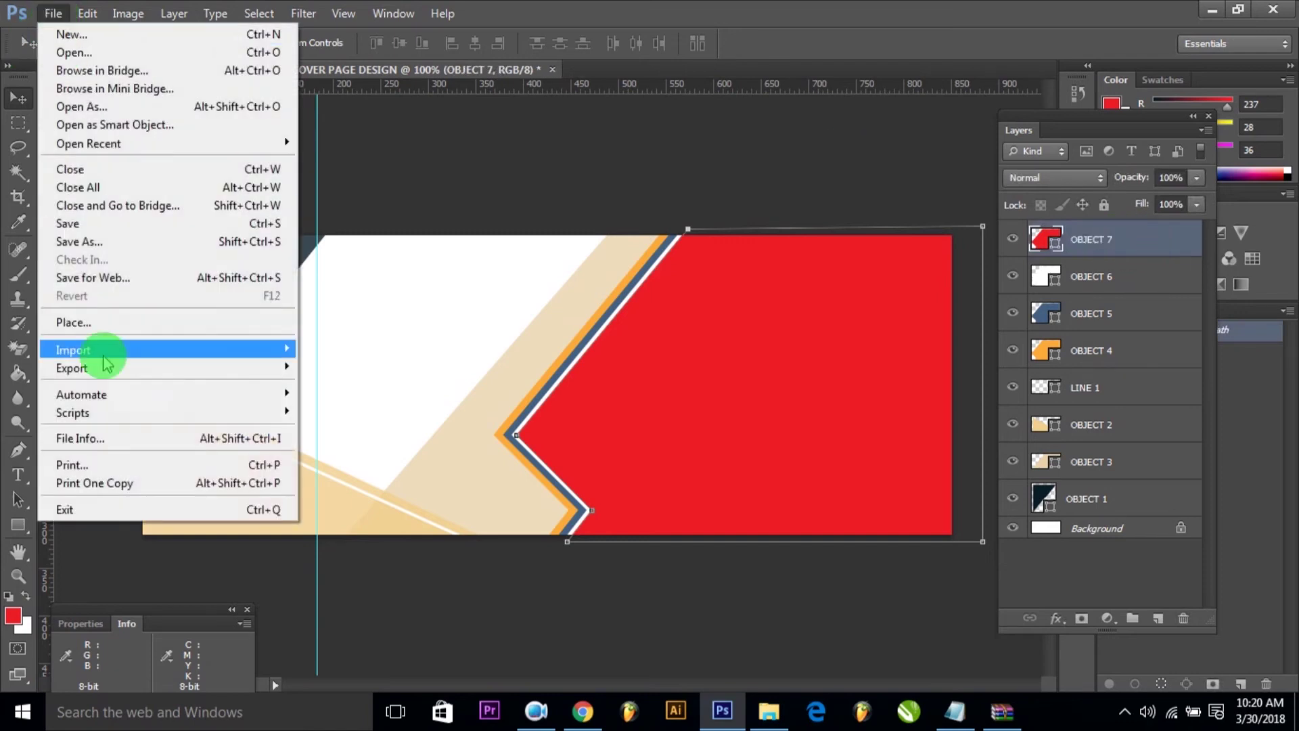
Place the Untitled-1 camera photo into the cover, shifted left.
{"action": "left_click", "coordinate": [98, 322]}
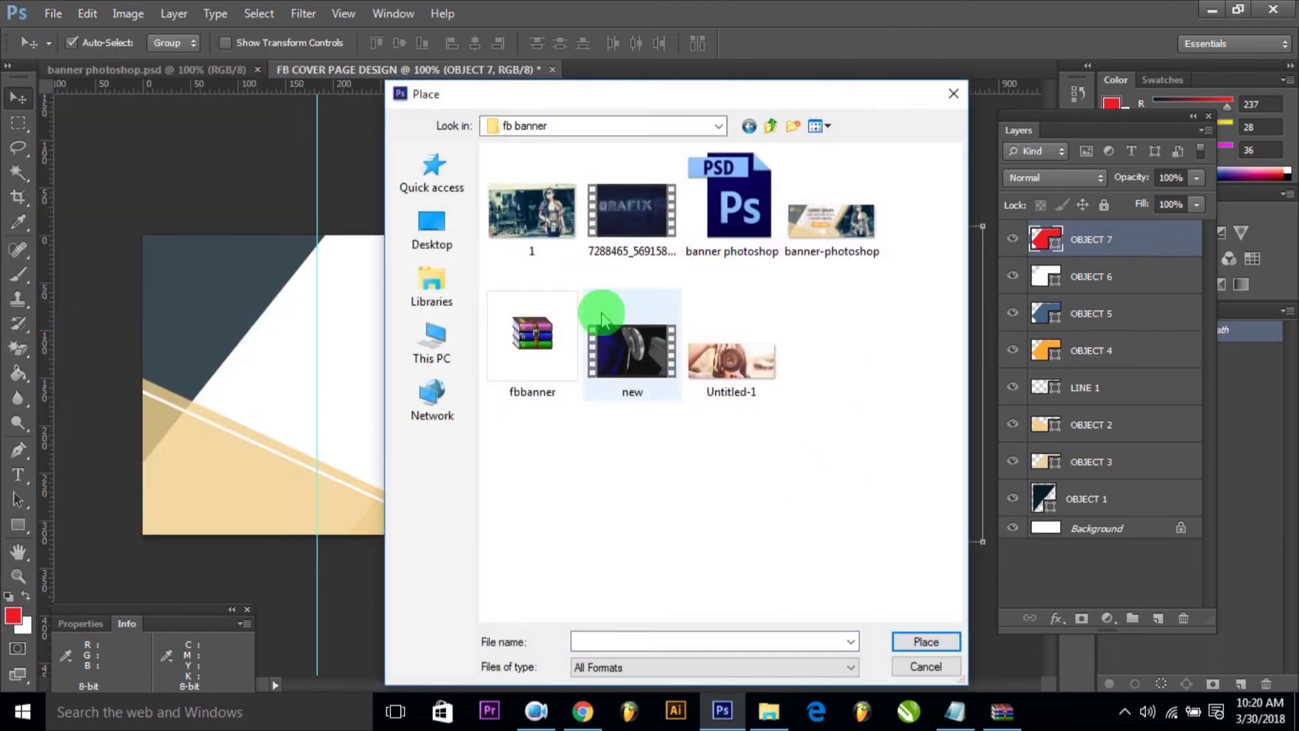
{"action": "left_click", "coordinate": [735, 345]}
{"action": "left_click", "coordinate": [925, 642]}
{"action": "left_click_drag", "start_coordinate": [559, 371], "coordinate": [469, 376]}
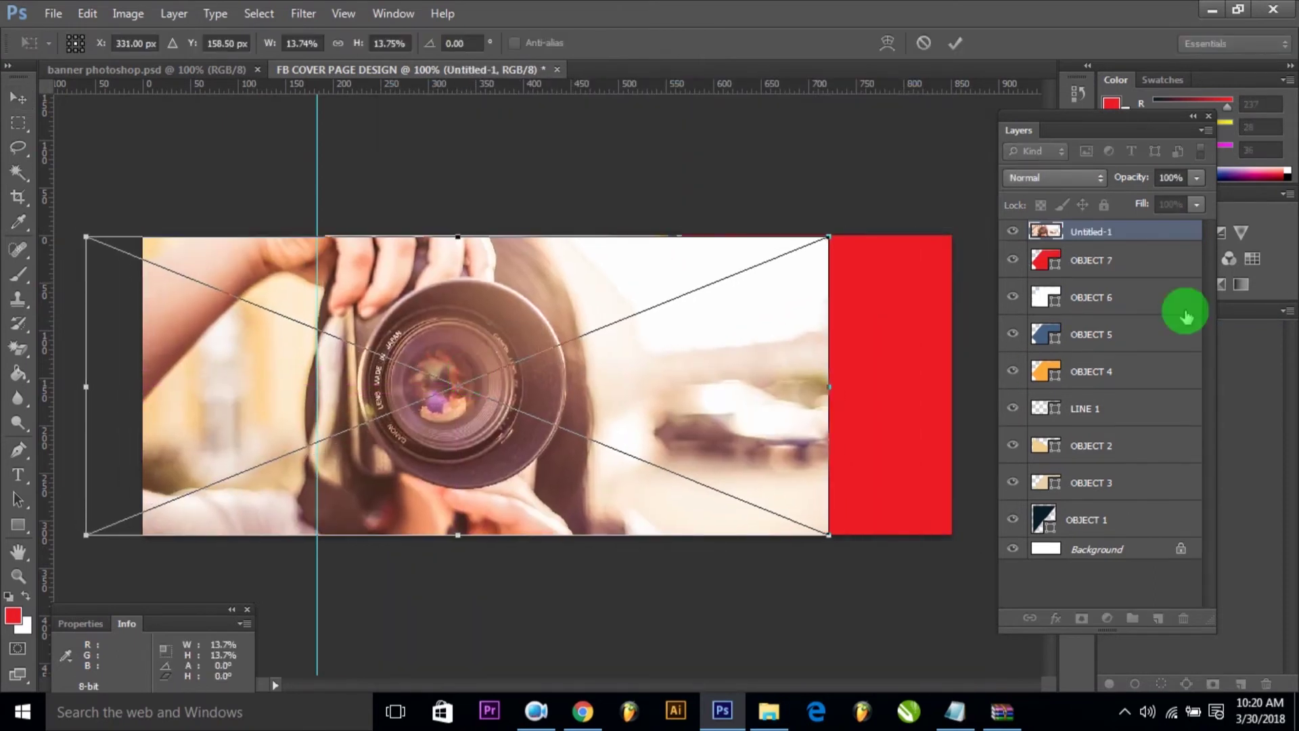
{"action": "key", "text": "Return"}
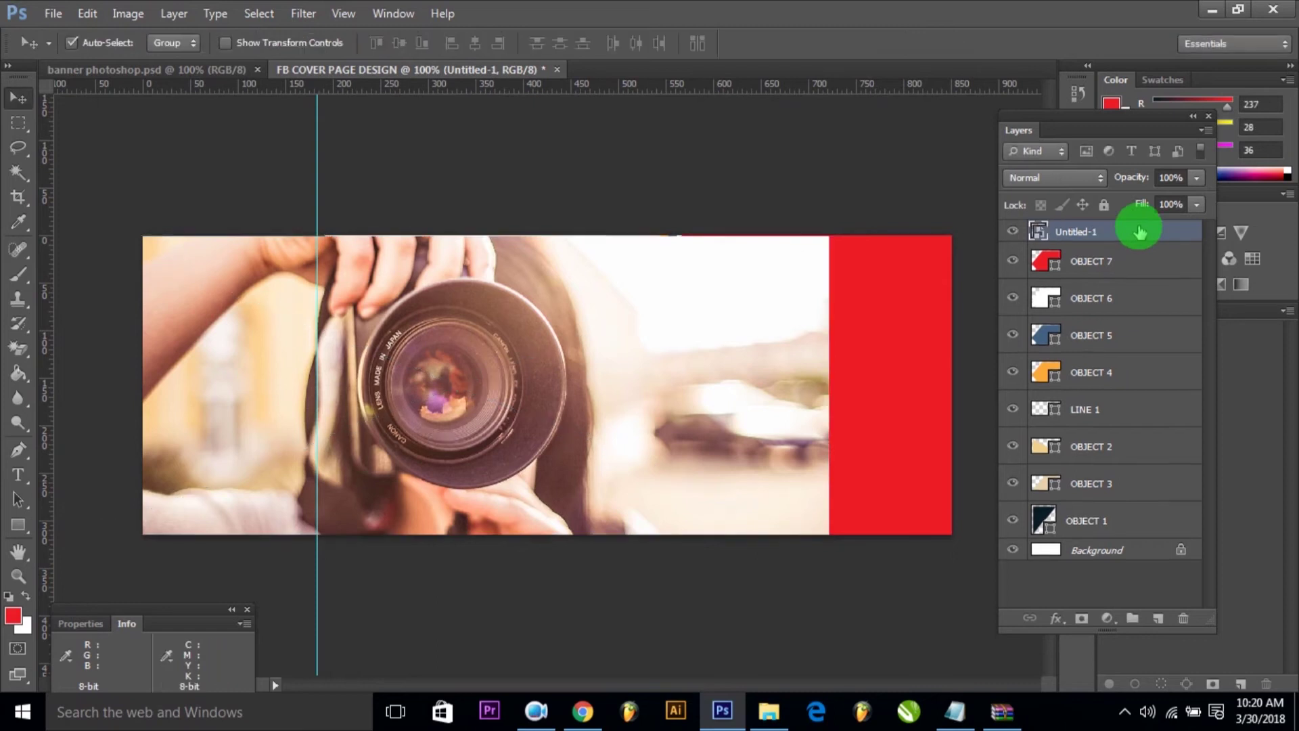
Move the photo layer just above Background at 20% opacity and nudge it into position.
{"action": "left_click_drag", "start_coordinate": [1132, 232], "coordinate": [1161, 522]}
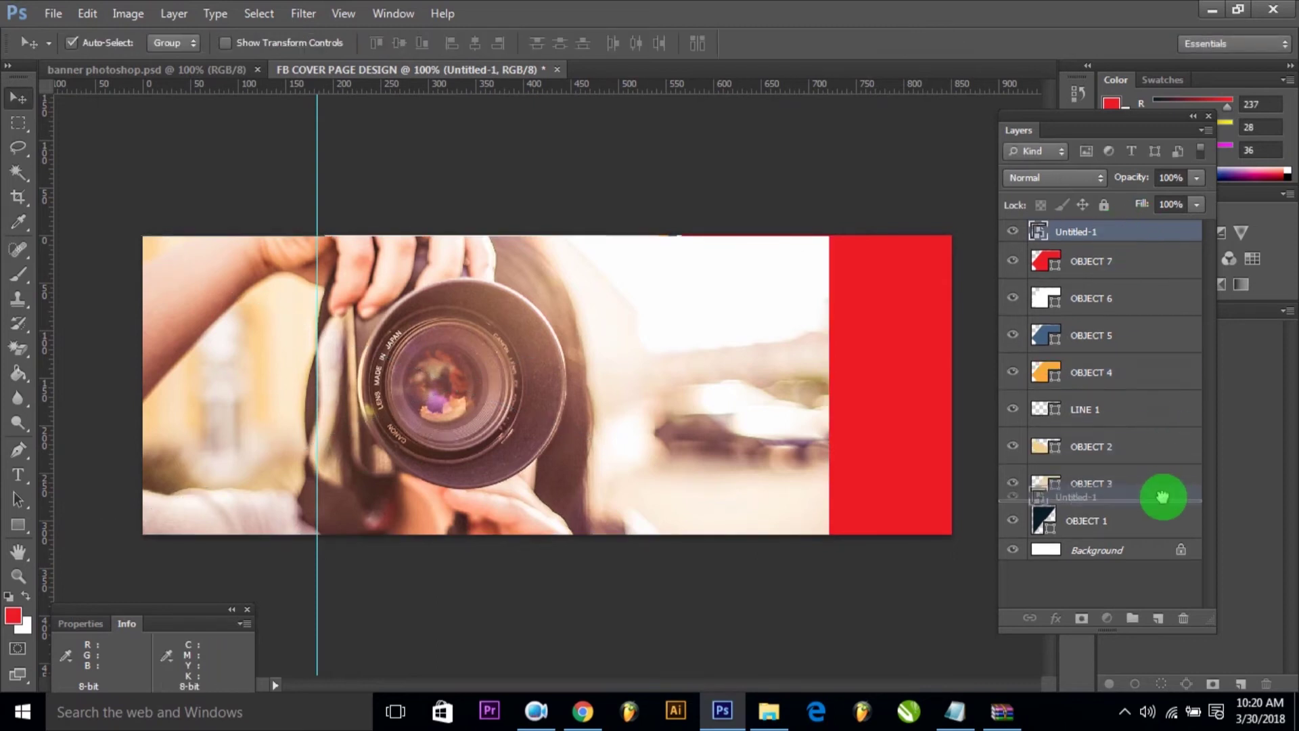
{"action": "left_click_drag", "start_coordinate": [1161, 522], "coordinate": [1160, 535]}
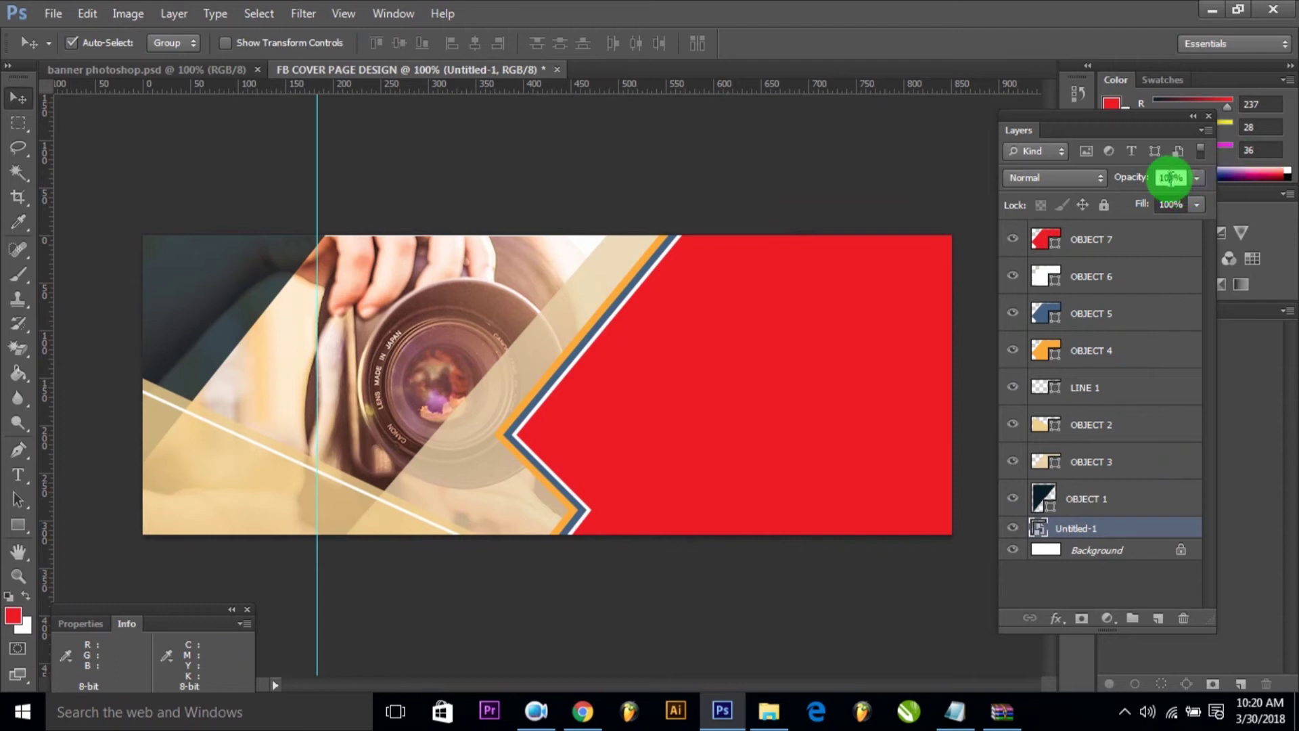
{"action": "left_click", "coordinate": [1170, 177]}
{"action": "type", "text": "20"}
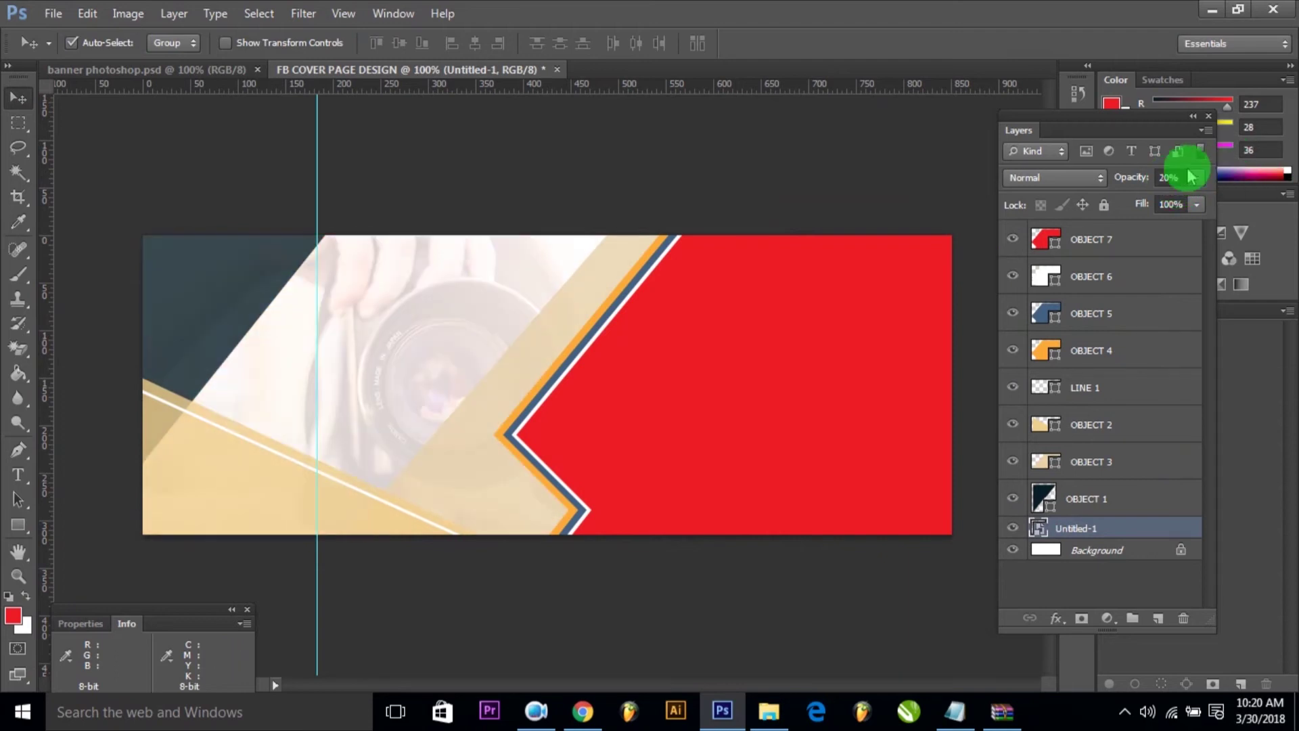
{"action": "left_click_drag", "start_coordinate": [432, 315], "coordinate": [373, 299]}
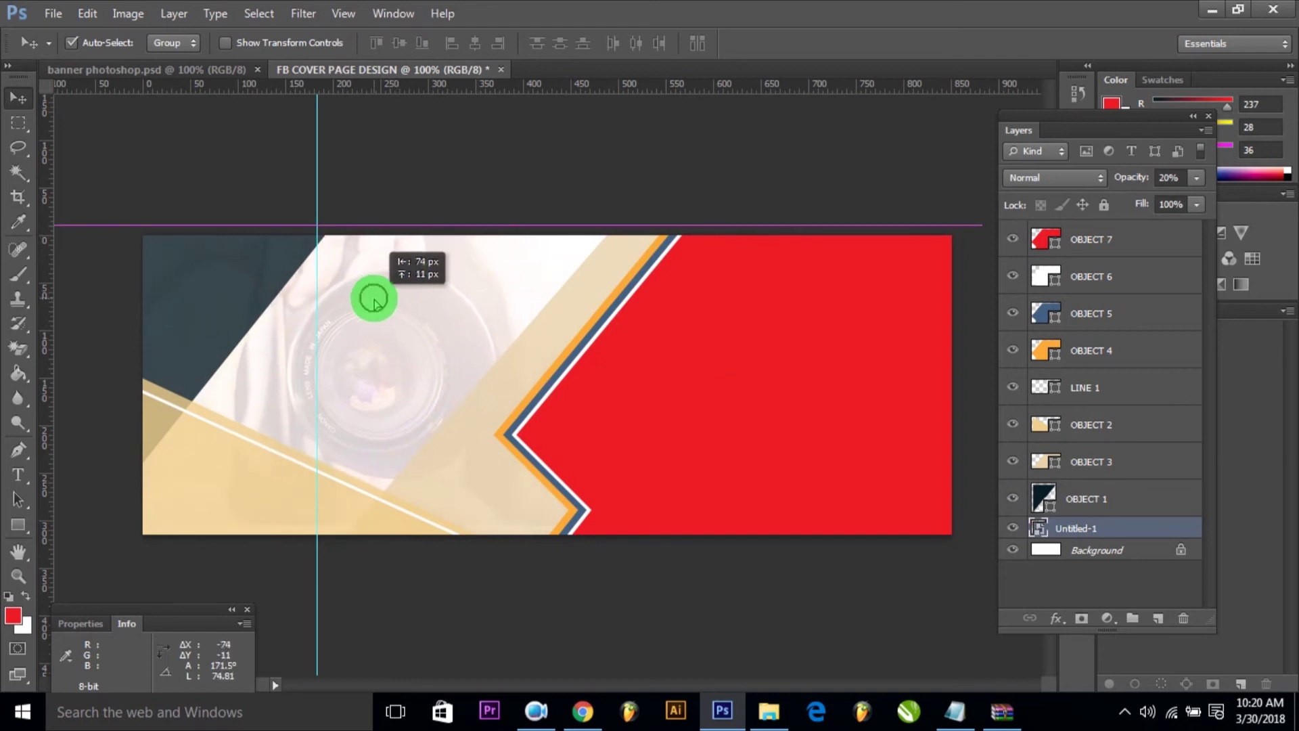
{"action": "mouse_move", "coordinate": [374, 298]}
{"action": "left_mouse_down"}
{"action": "mouse_move", "coordinate": [379, 286]}
{"action": "mouse_move", "coordinate": [388, 317]}
{"action": "left_mouse_up"}
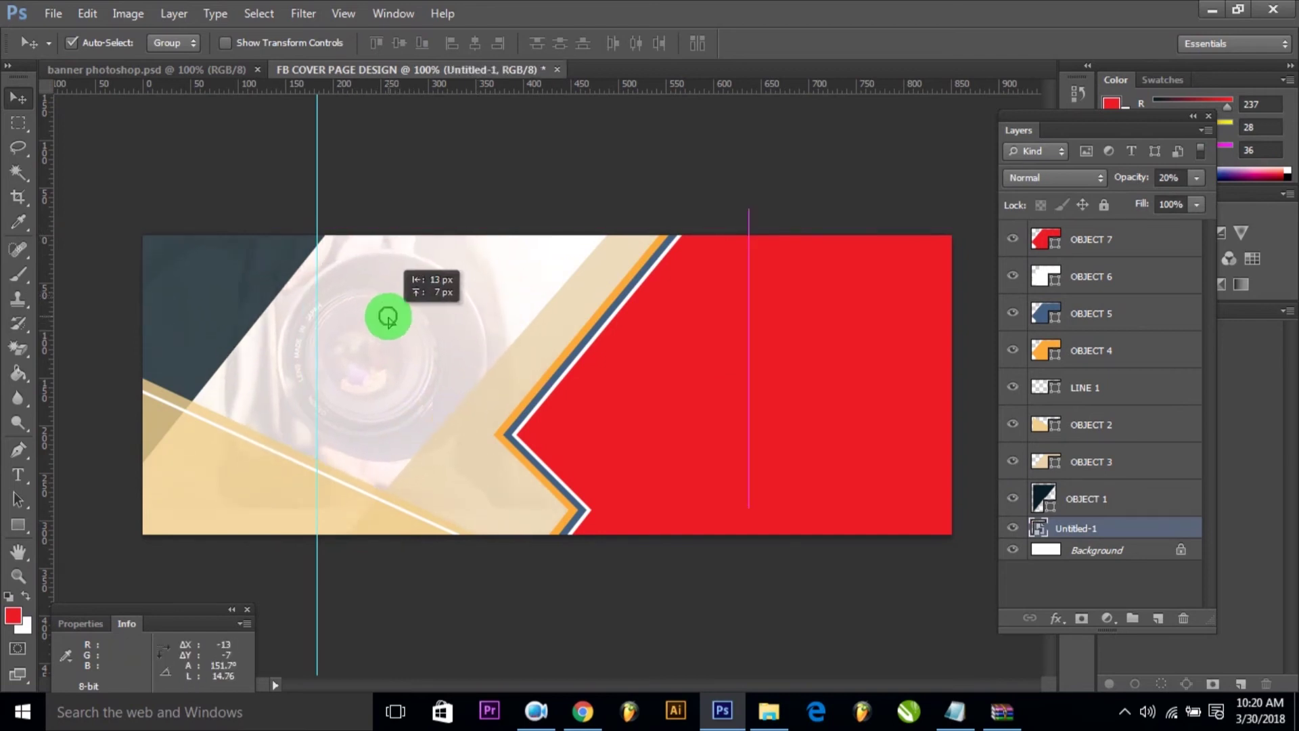
{"action": "left_click", "coordinate": [540, 180]}
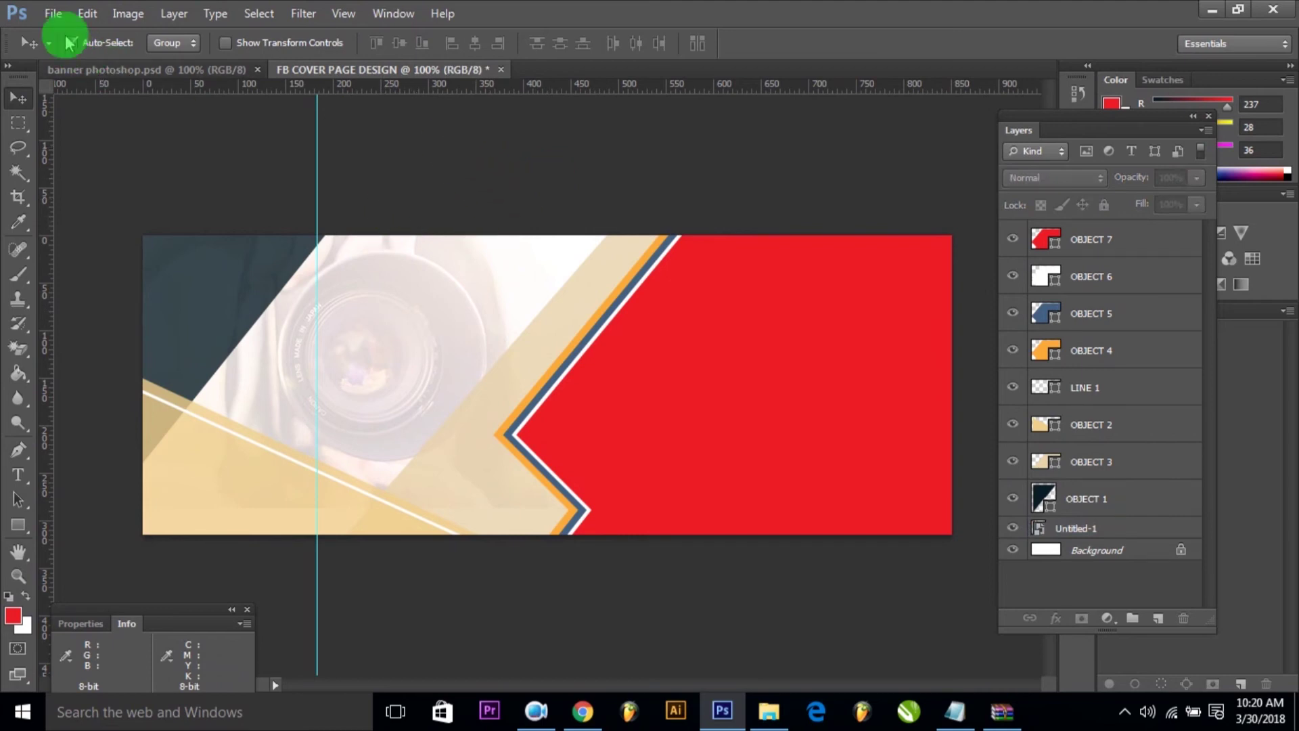
Place image '1' on the right of the cover and clip it to the OBJECT 7 chevron.
{"action": "left_click", "coordinate": [54, 14]}
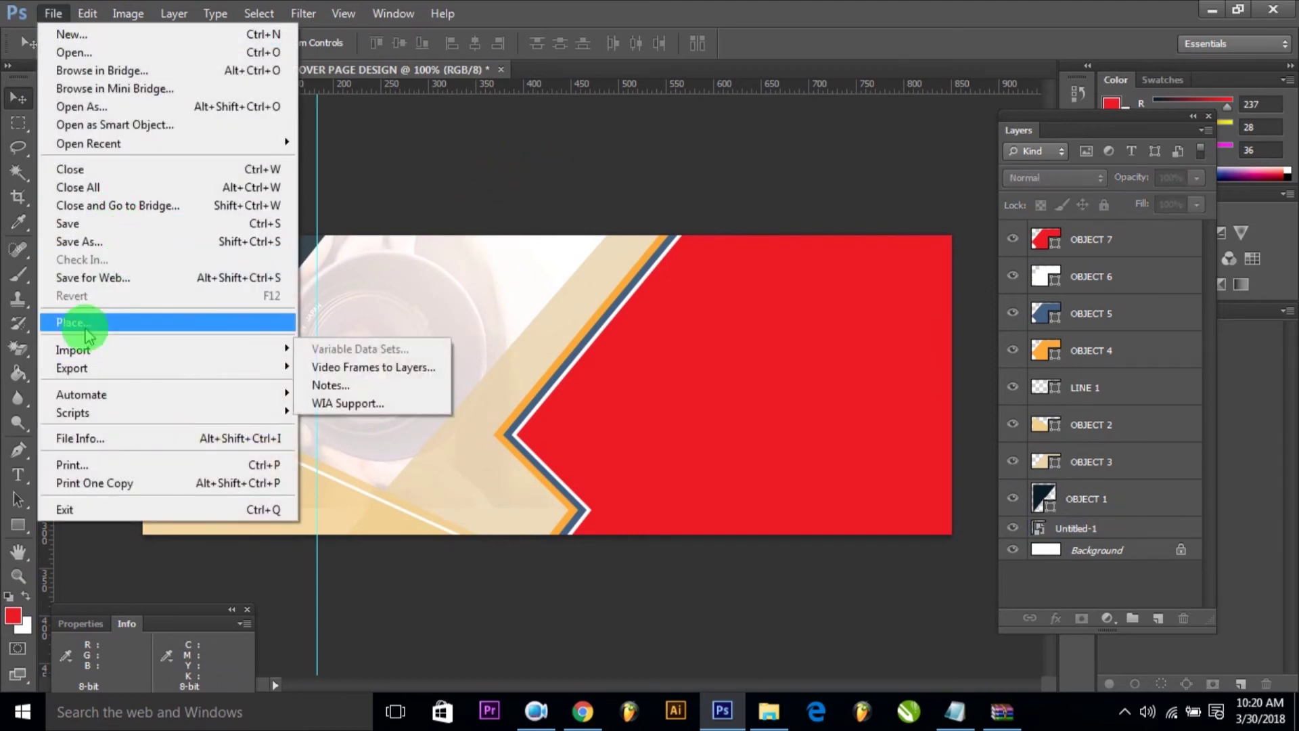
{"action": "left_click", "coordinate": [119, 325]}
{"action": "left_click", "coordinate": [530, 216]}
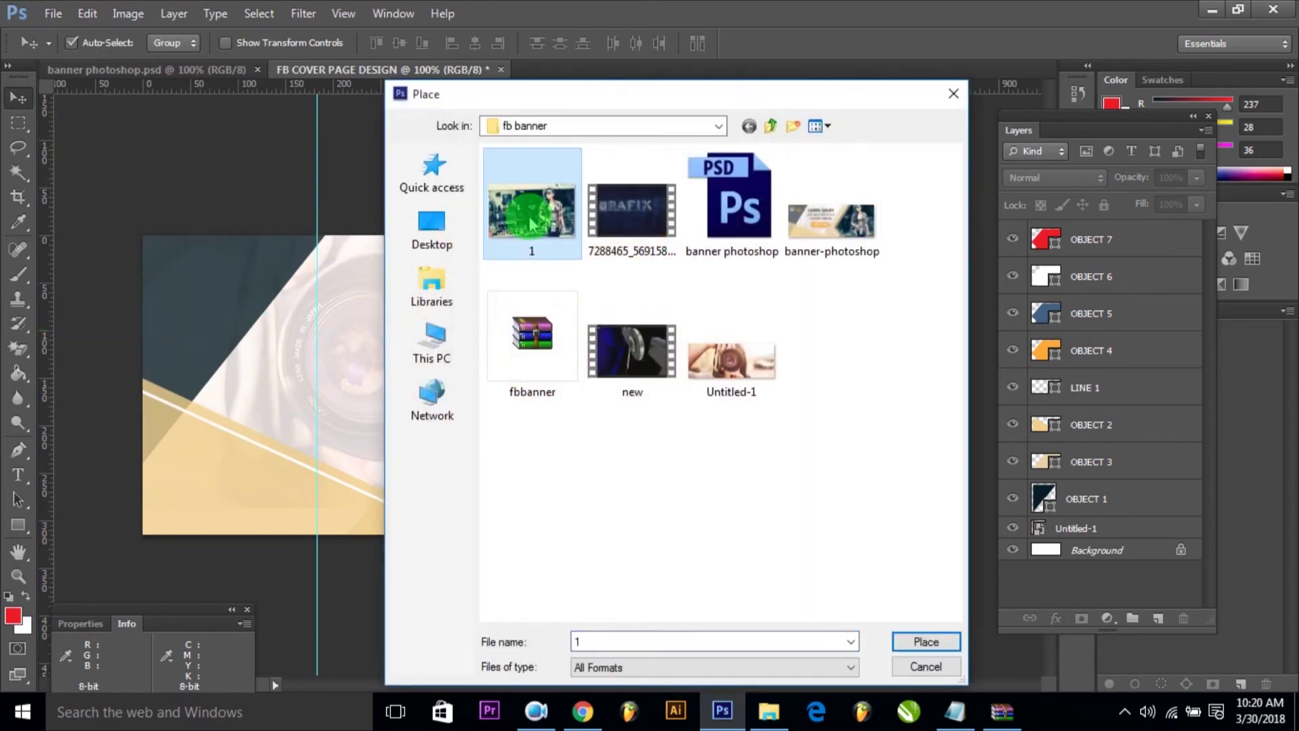
{"action": "left_click", "coordinate": [921, 640]}
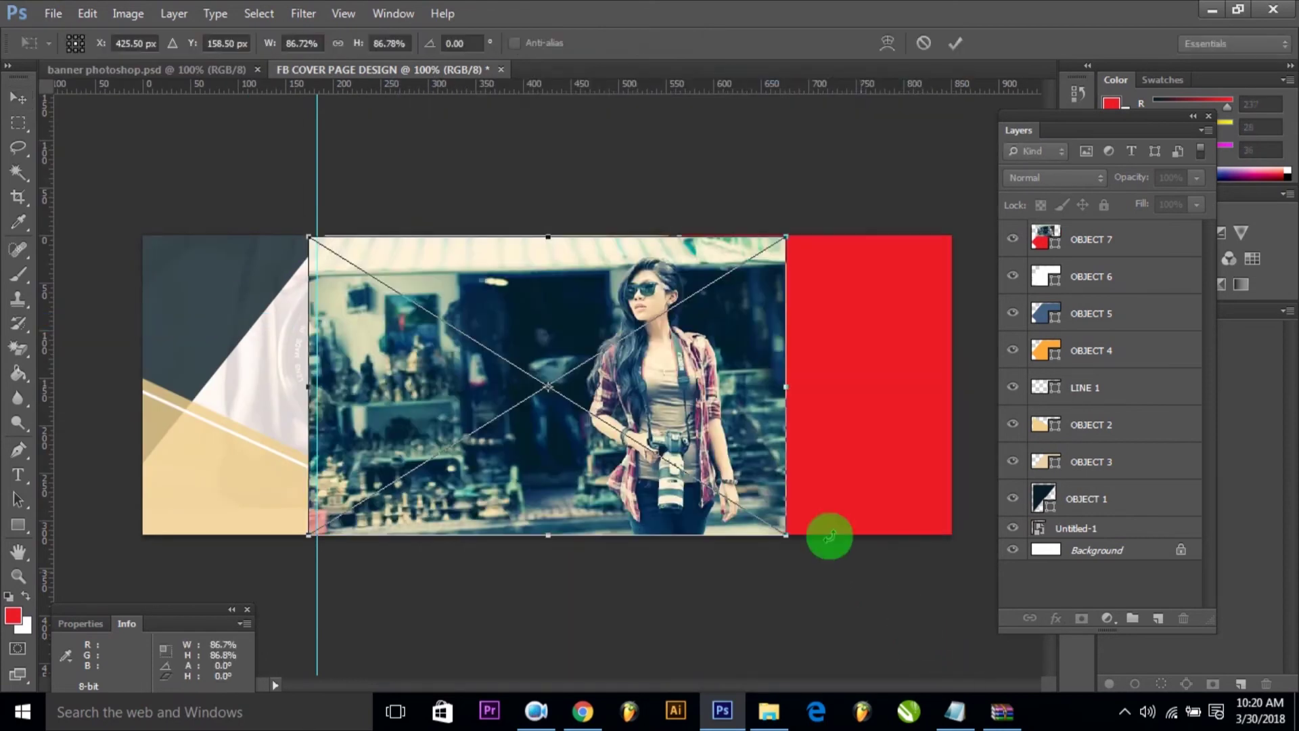
{"action": "mouse_move", "coordinate": [618, 449]}
{"action": "left_mouse_down"}
{"action": "mouse_move", "coordinate": [805, 392]}
{"action": "mouse_move", "coordinate": [846, 420]}
{"action": "left_mouse_up"}
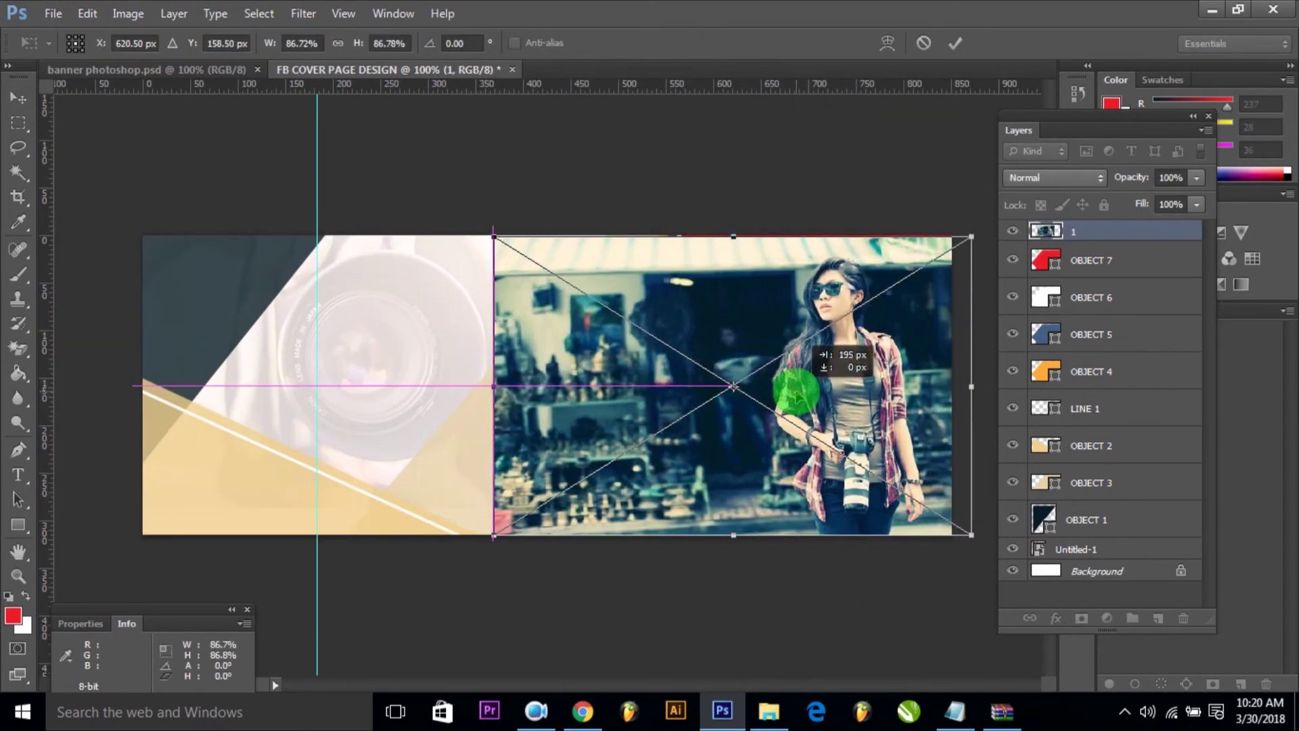
{"action": "key", "text": "Return"}
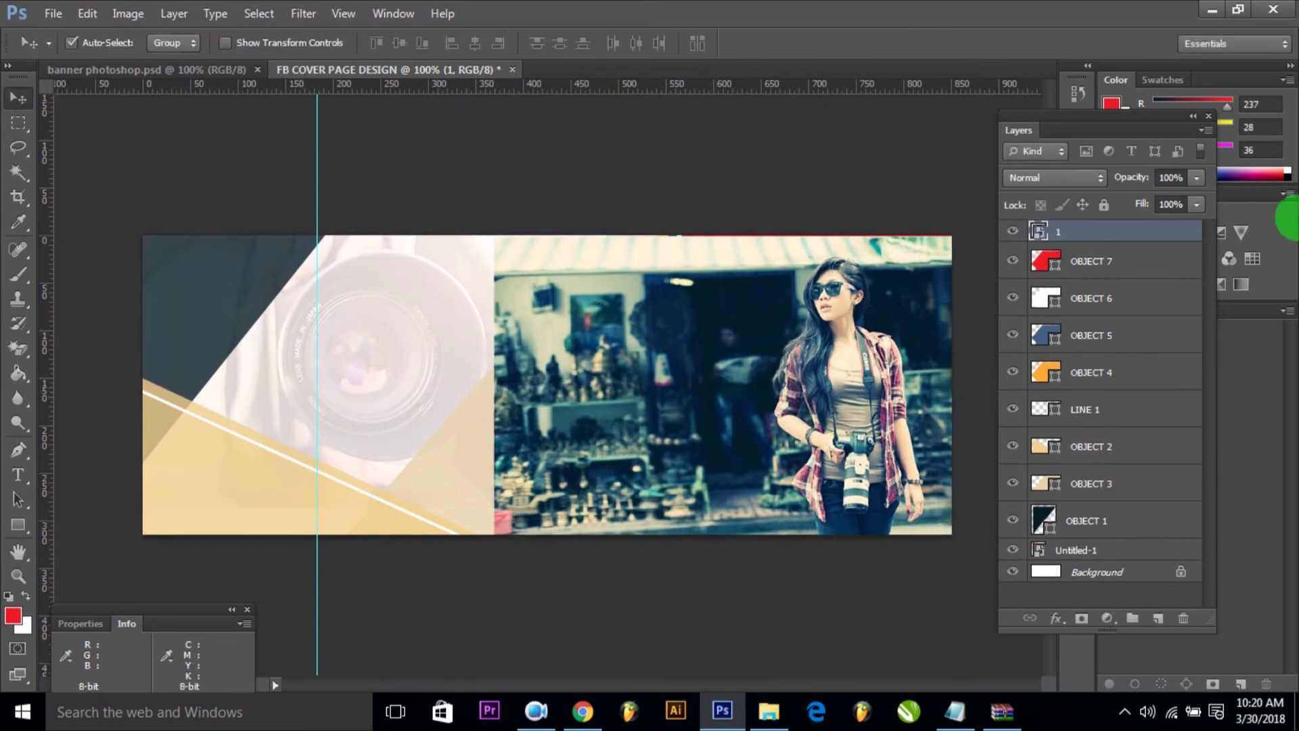
{"action": "mouse_move", "coordinate": [1125, 232]}
{"action": "left_mouse_down"}
{"action": "mouse_move", "coordinate": [1123, 271]}
{"action": "mouse_move", "coordinate": [1117, 241]}
{"action": "left_mouse_up"}
{"action": "right_click", "coordinate": [1117, 234]}
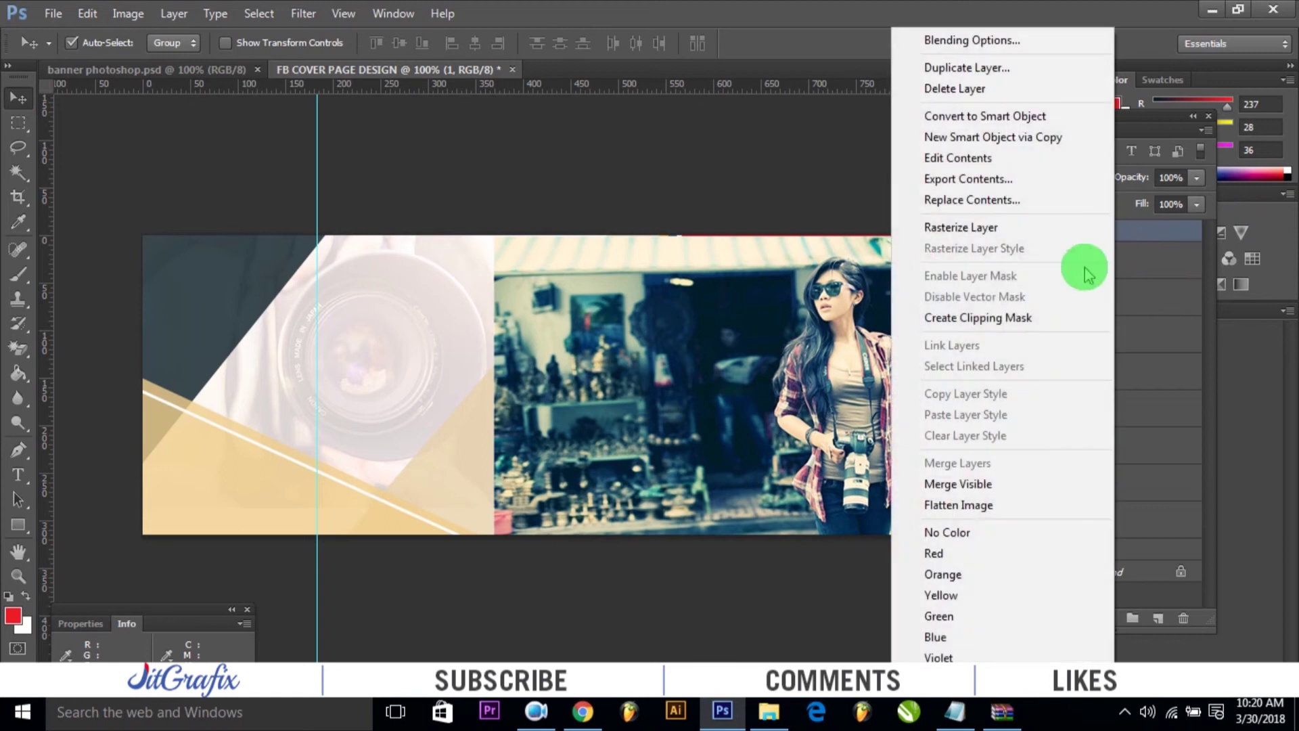
{"action": "left_click", "coordinate": [1069, 316]}
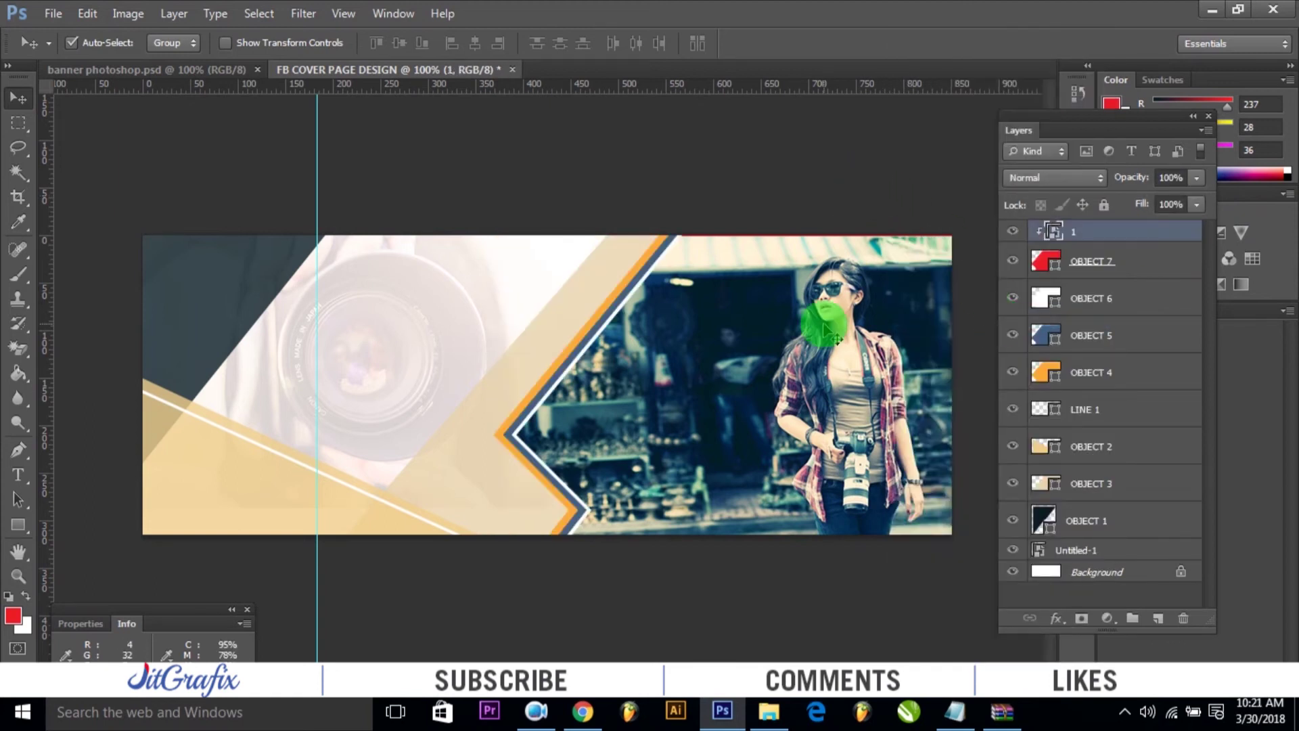
Free-transform the clipped woman photo to about 106% and move it 41 px lower.
{"action": "left_click", "coordinate": [87, 13]}
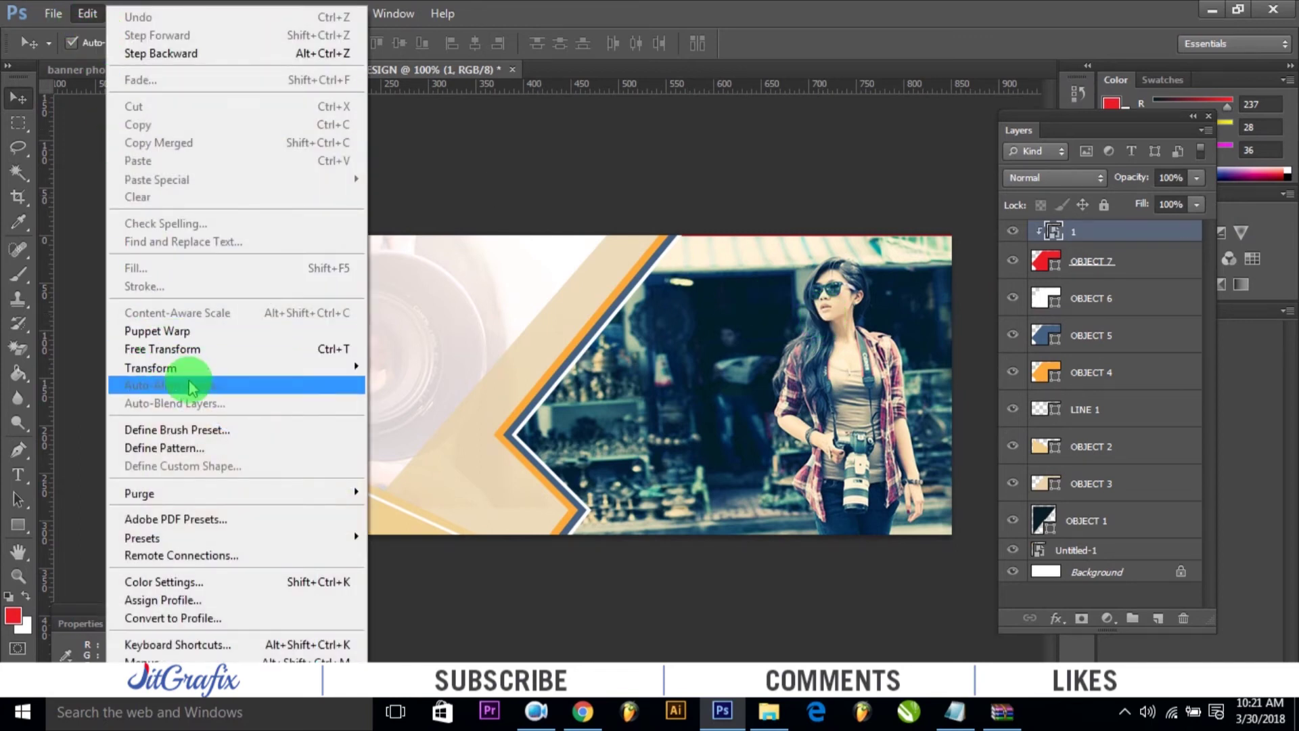
{"action": "left_click", "coordinate": [197, 357]}
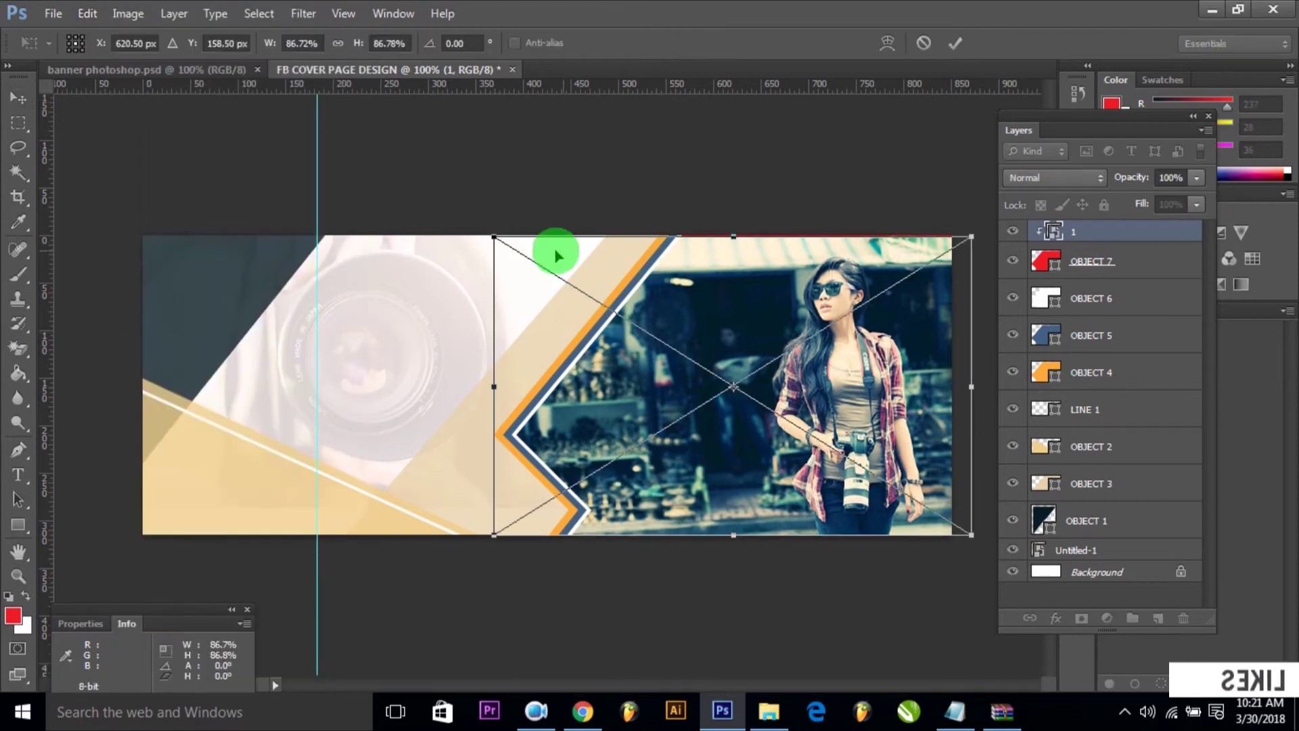
{"action": "left_click_drag", "start_coordinate": [494, 237], "coordinate": [447, 209]}
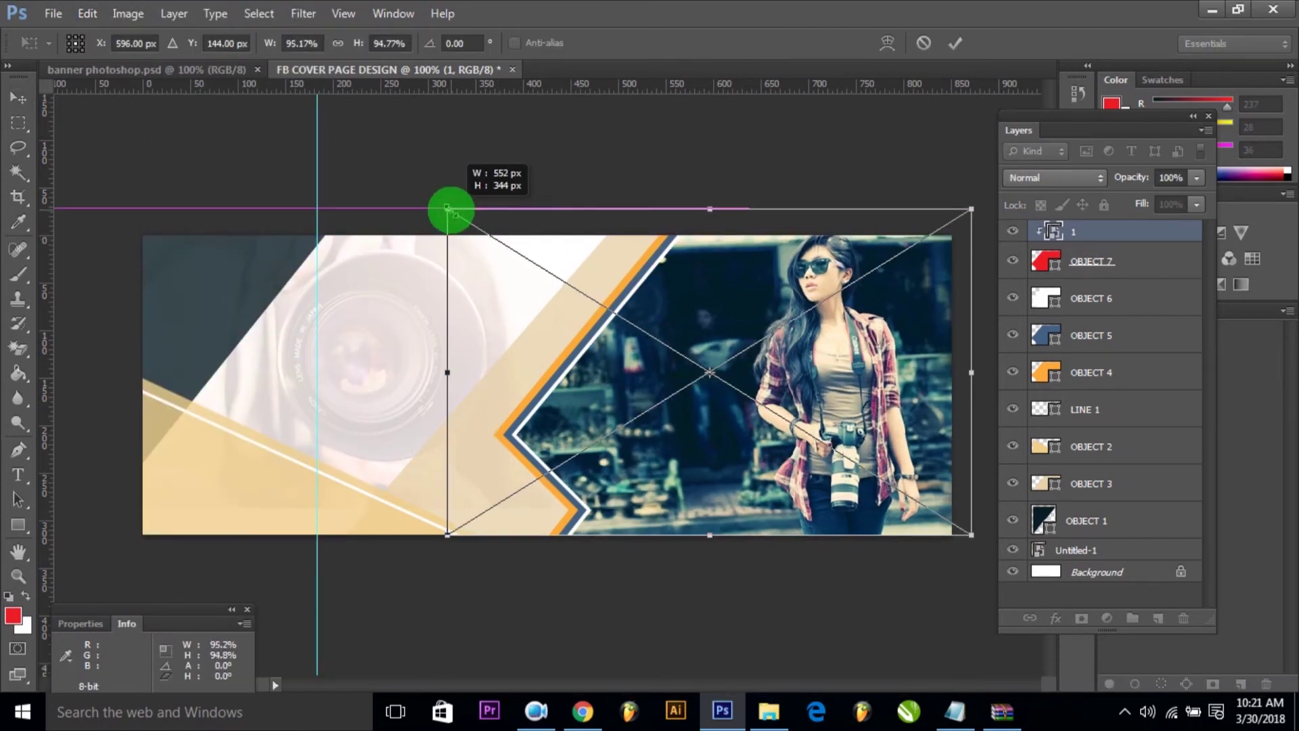
{"action": "key", "text": "ctrl+z"}
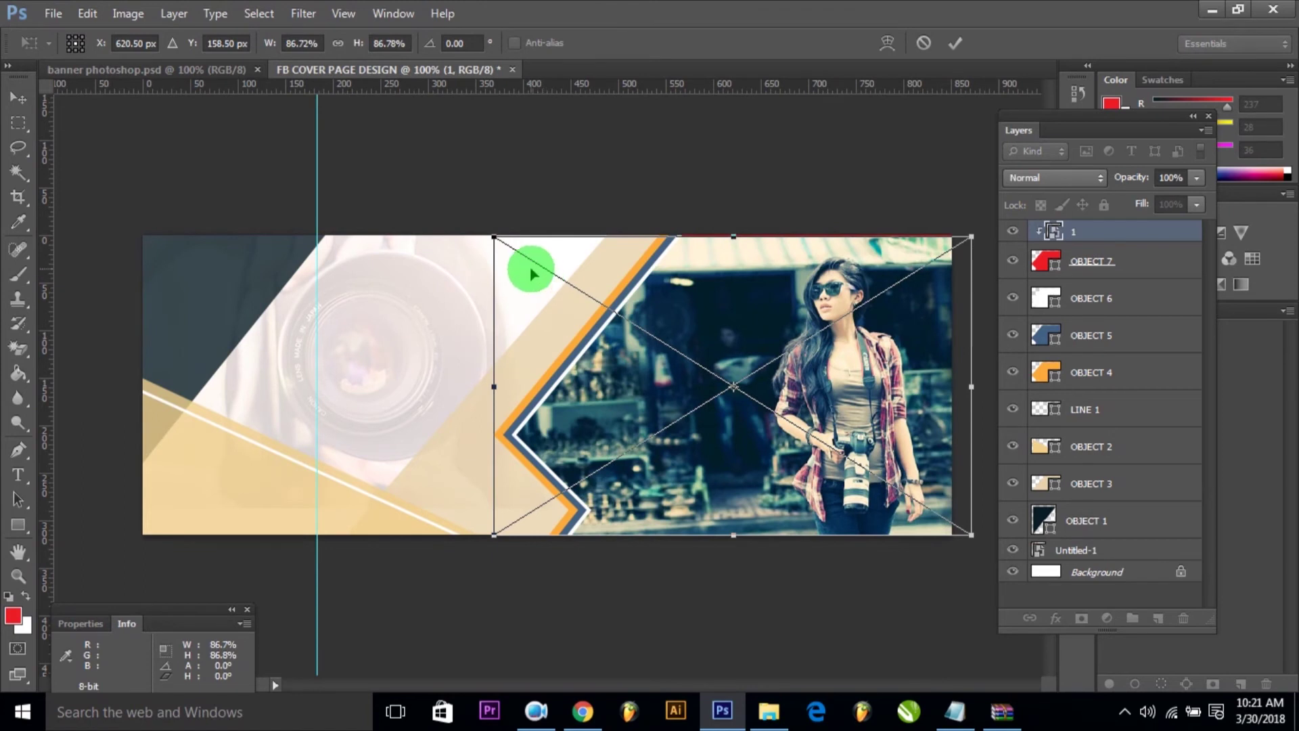
{"action": "left_click_drag", "start_coordinate": [494, 237], "coordinate": [387, 170]}
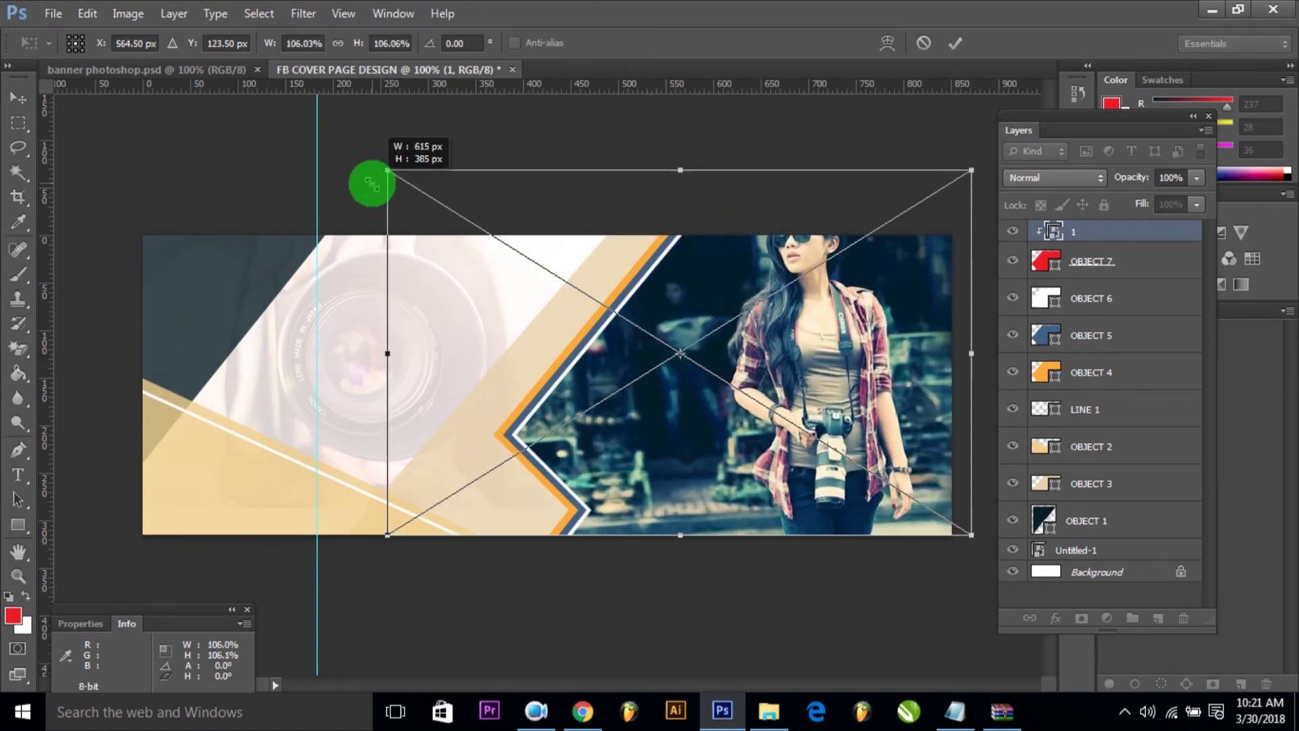
{"action": "left_click_drag", "start_coordinate": [856, 373], "coordinate": [867, 410]}
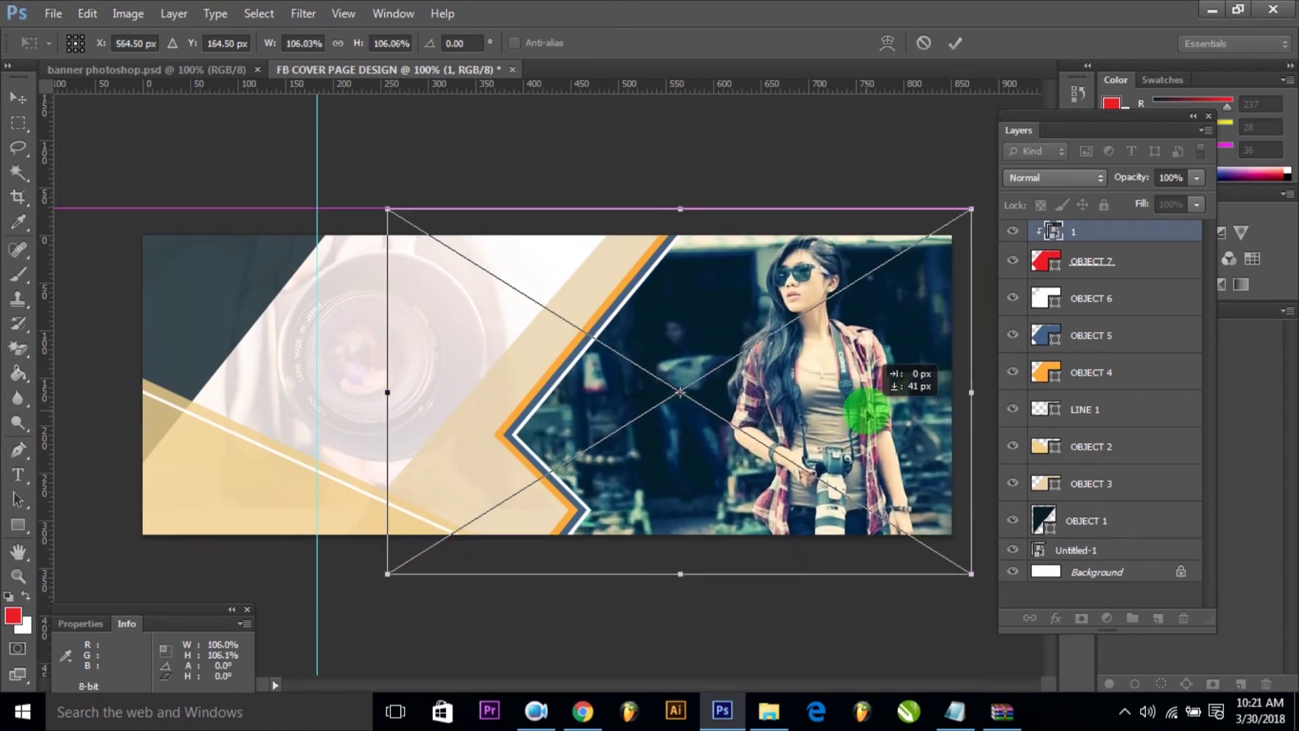
{"action": "key", "text": "Return"}
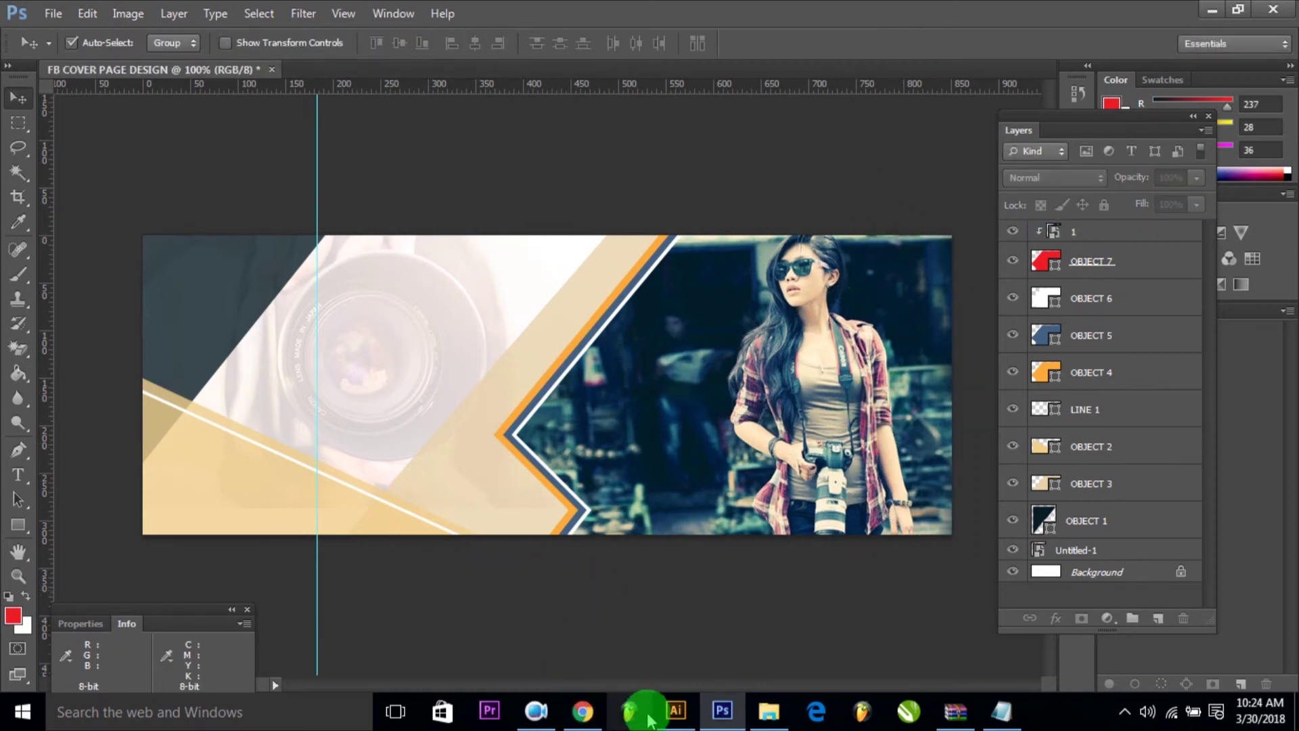
{"action": "left_click", "coordinate": [670, 711]}
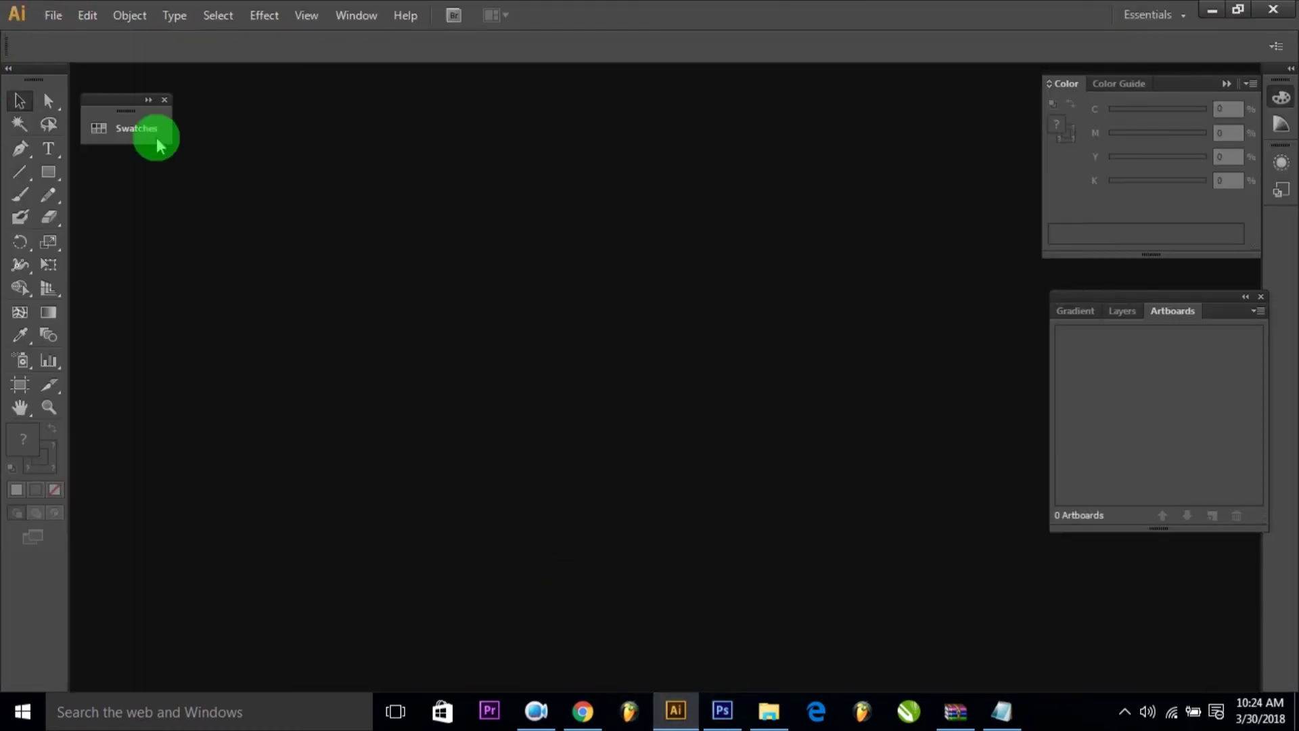
Open the icon.ai file in Illustrator.
{"action": "double_click", "coordinate": [253, 273]}
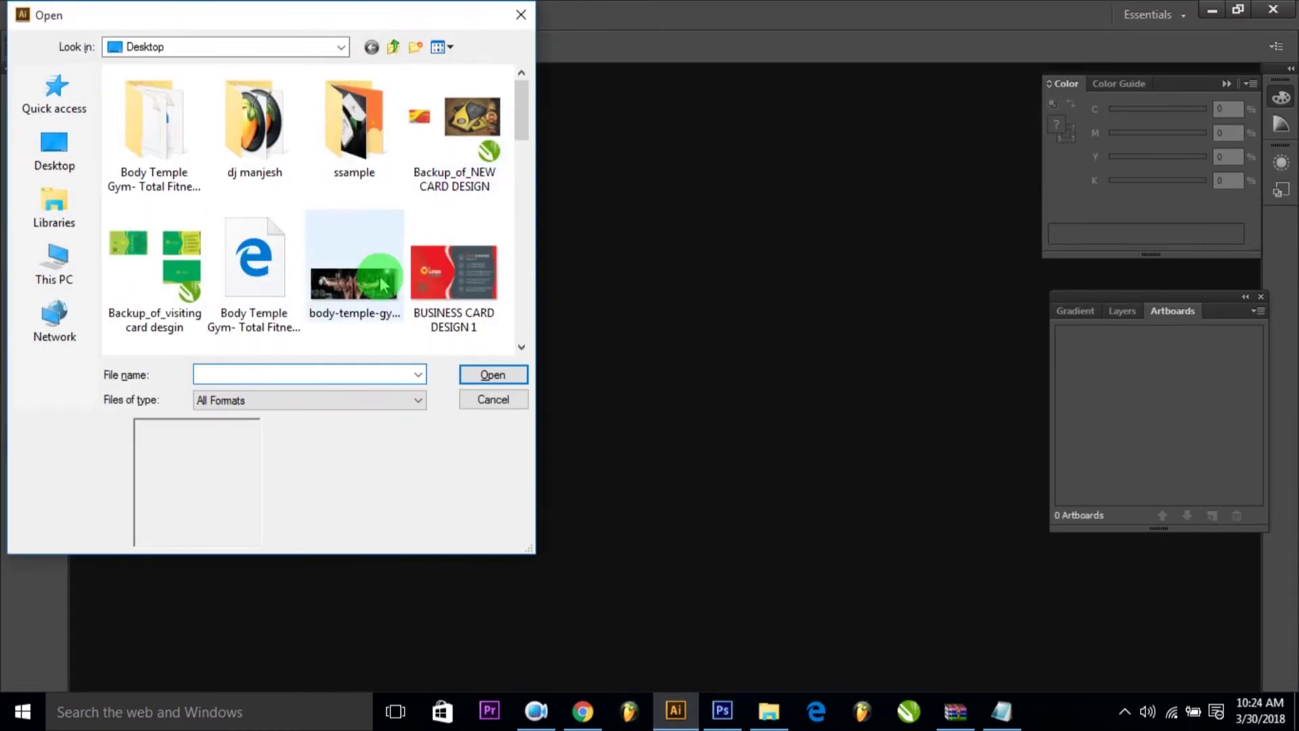
{"action": "type", "text": "i"}
{"action": "key", "text": "Down"}
{"action": "key", "text": "Return"}
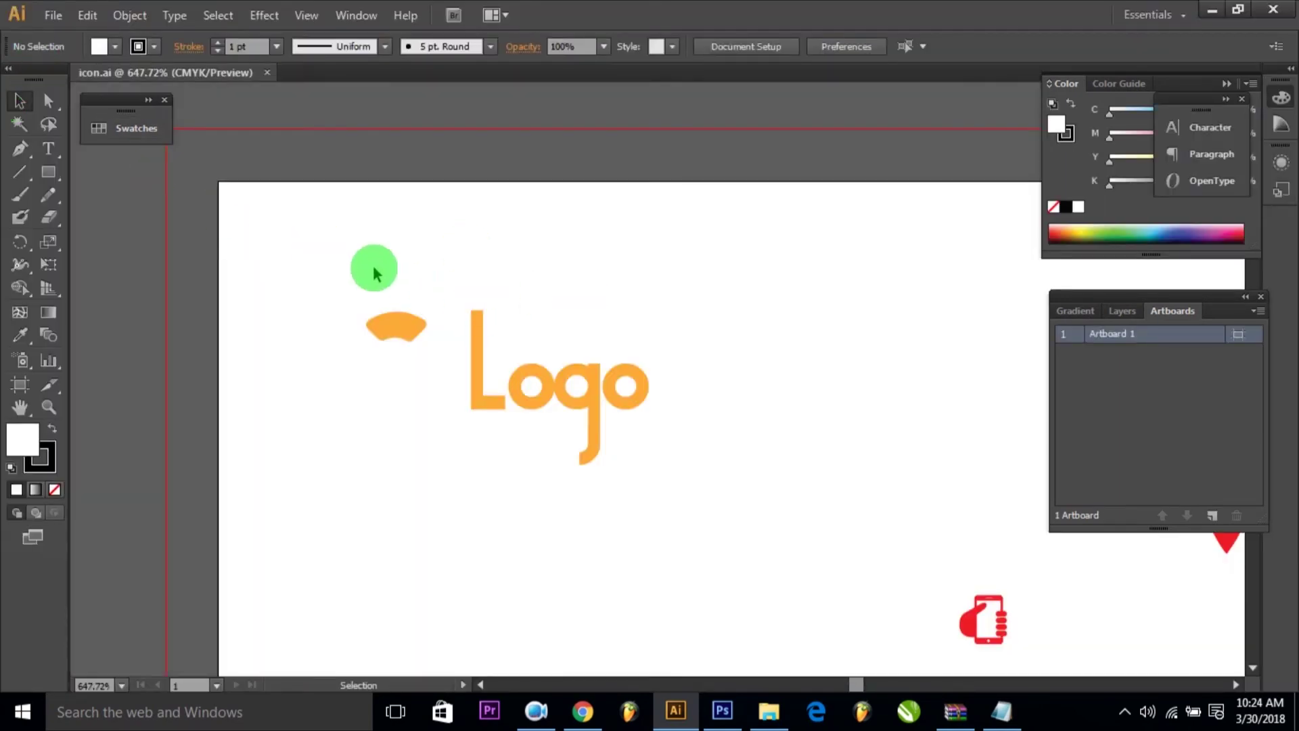
Select the orange Logo artwork and paste it into the Photoshop cover.
{"action": "left_click_drag", "start_coordinate": [295, 264], "coordinate": [758, 531]}
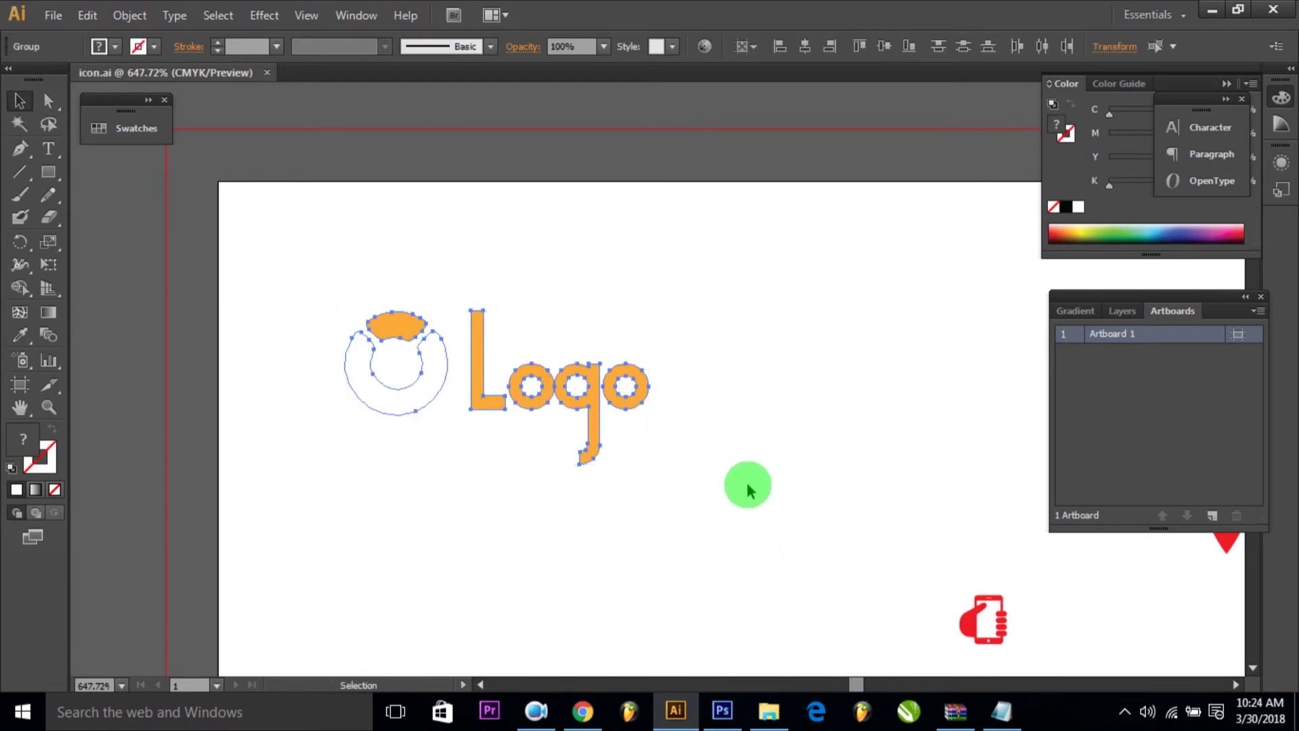
{"action": "left_click", "coordinate": [723, 707]}
{"action": "key", "text": "ctrl+v"}
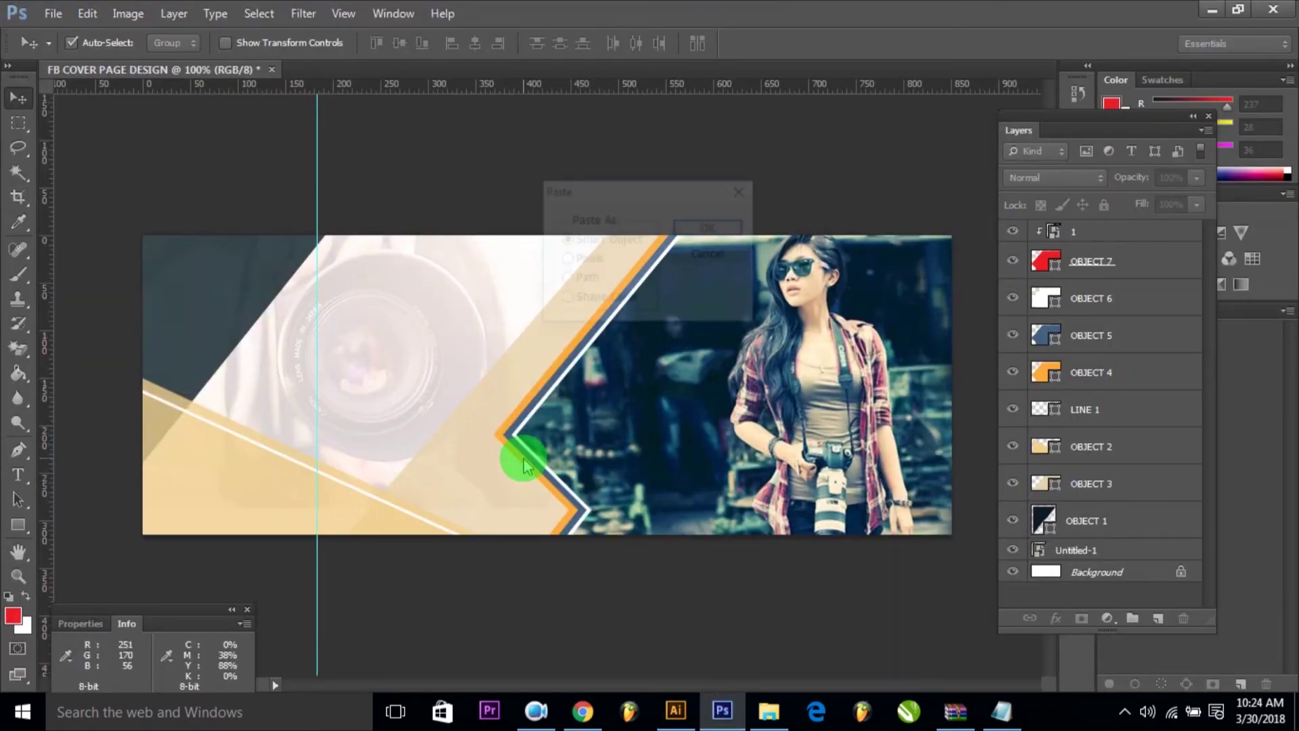
Paste the logo as a smart object, shrink it to about 54%, and place it top-left.
{"action": "left_click", "coordinate": [679, 230]}
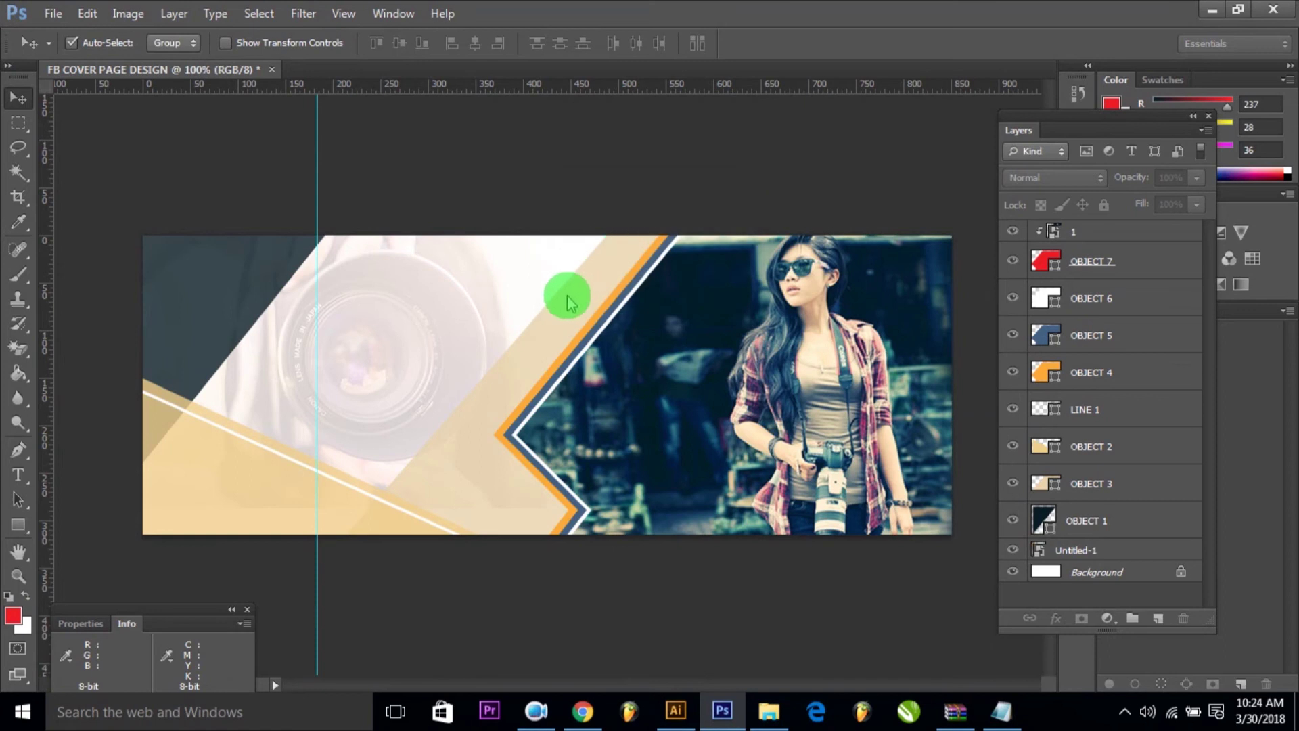
{"action": "mouse_move", "coordinate": [551, 335]}
{"action": "left_mouse_down"}
{"action": "mouse_move", "coordinate": [354, 331]}
{"action": "mouse_move", "coordinate": [279, 289]}
{"action": "left_mouse_up"}
{"action": "left_click_drag", "start_coordinate": [378, 350], "coordinate": [287, 313]}
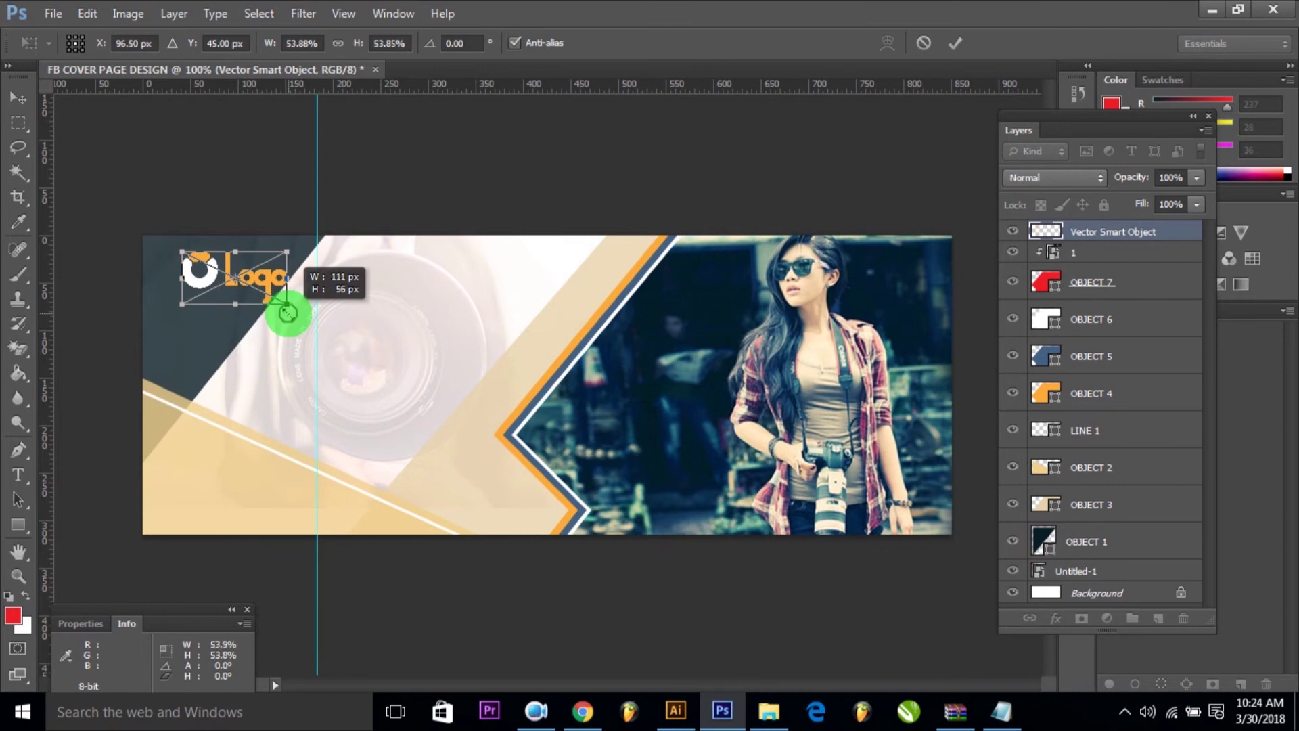
{"action": "key", "text": "Return"}
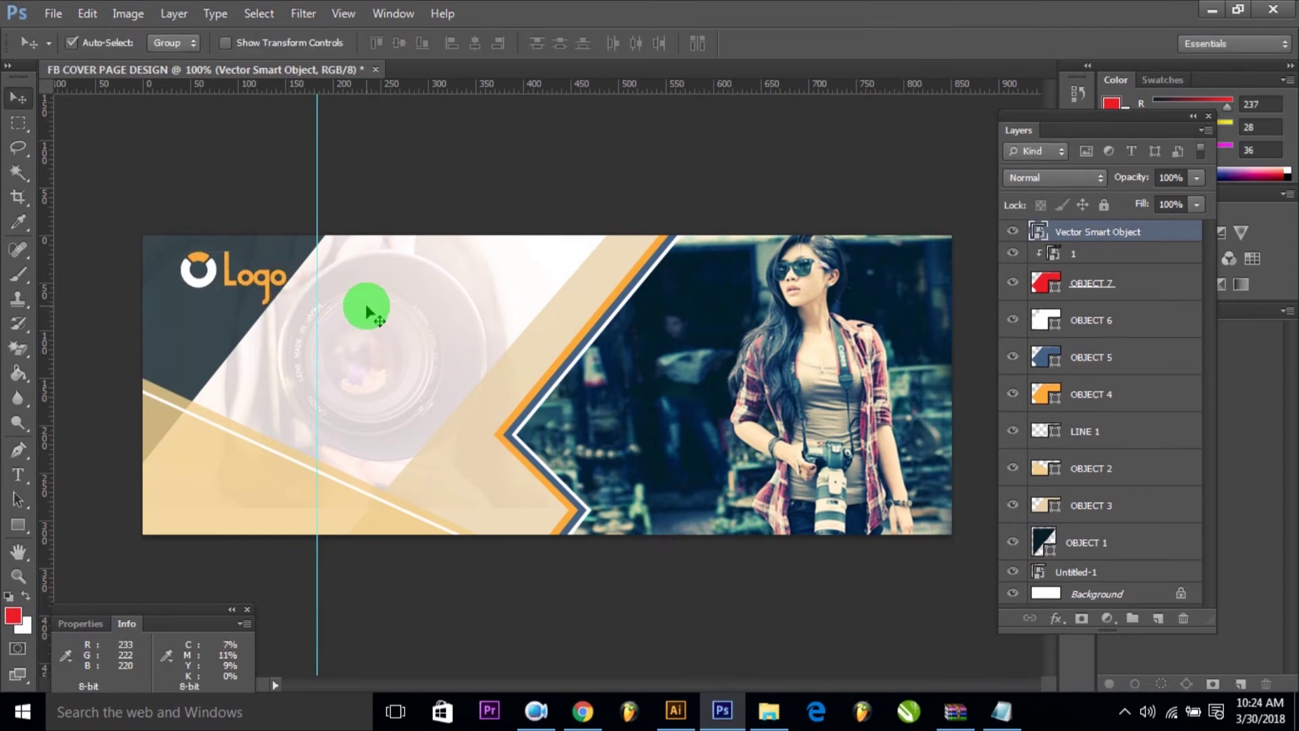
{"action": "left_click_drag", "start_coordinate": [266, 285], "coordinate": [248, 289]}
{"action": "left_click", "coordinate": [470, 192]}
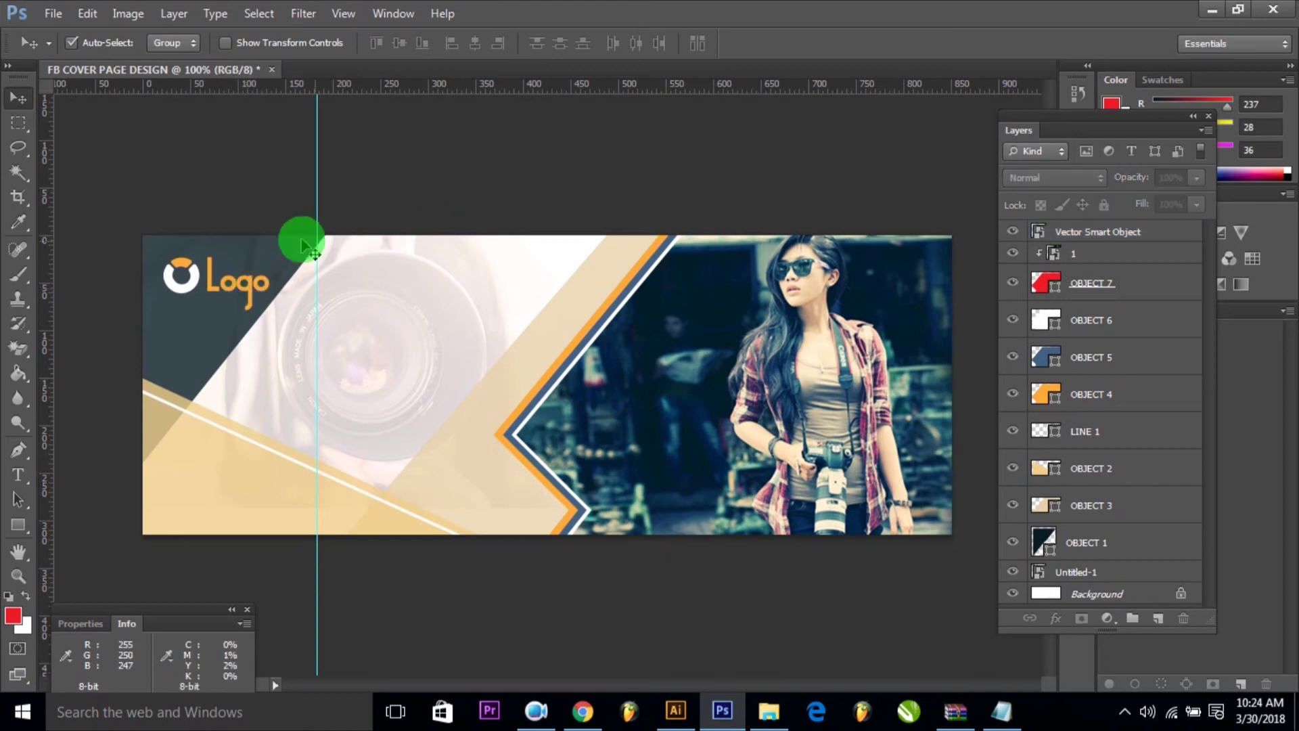
Widen the dark navy panel slightly rightward and nudge it right.
{"action": "left_click", "coordinate": [288, 249]}
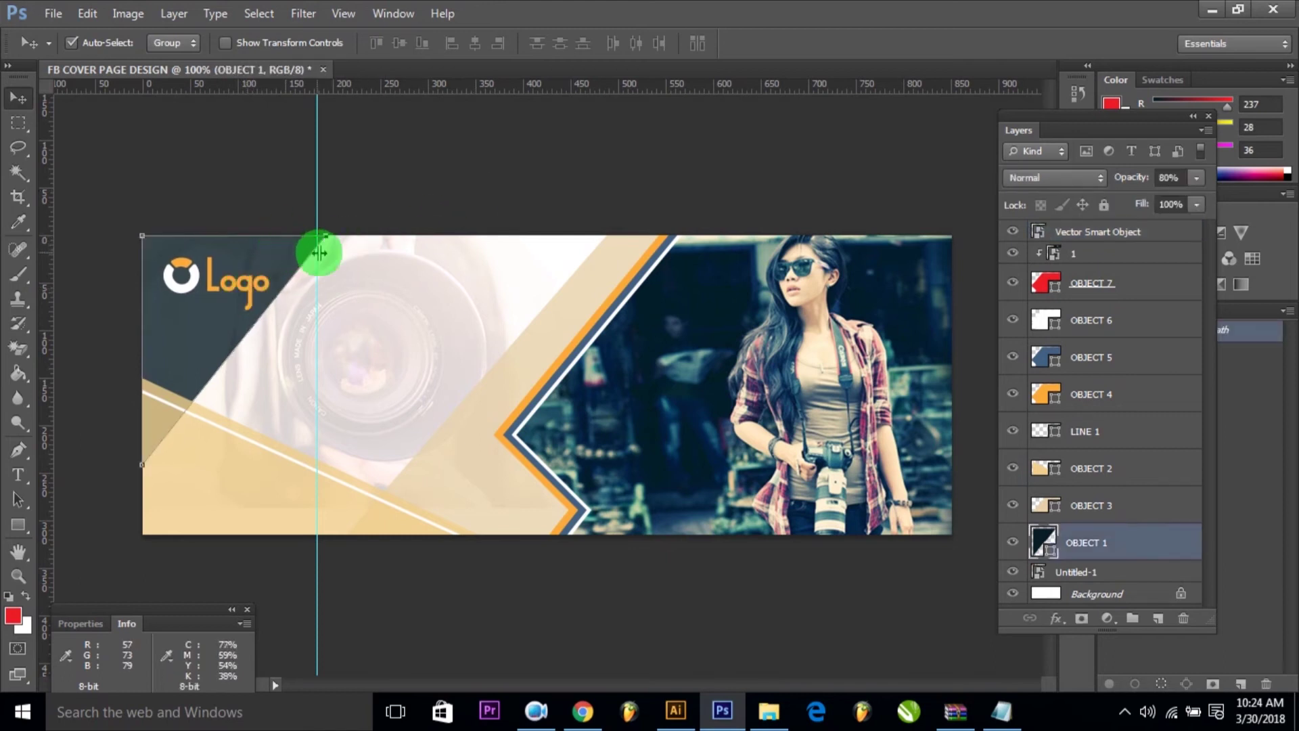
{"action": "key", "text": "ctrl+t"}
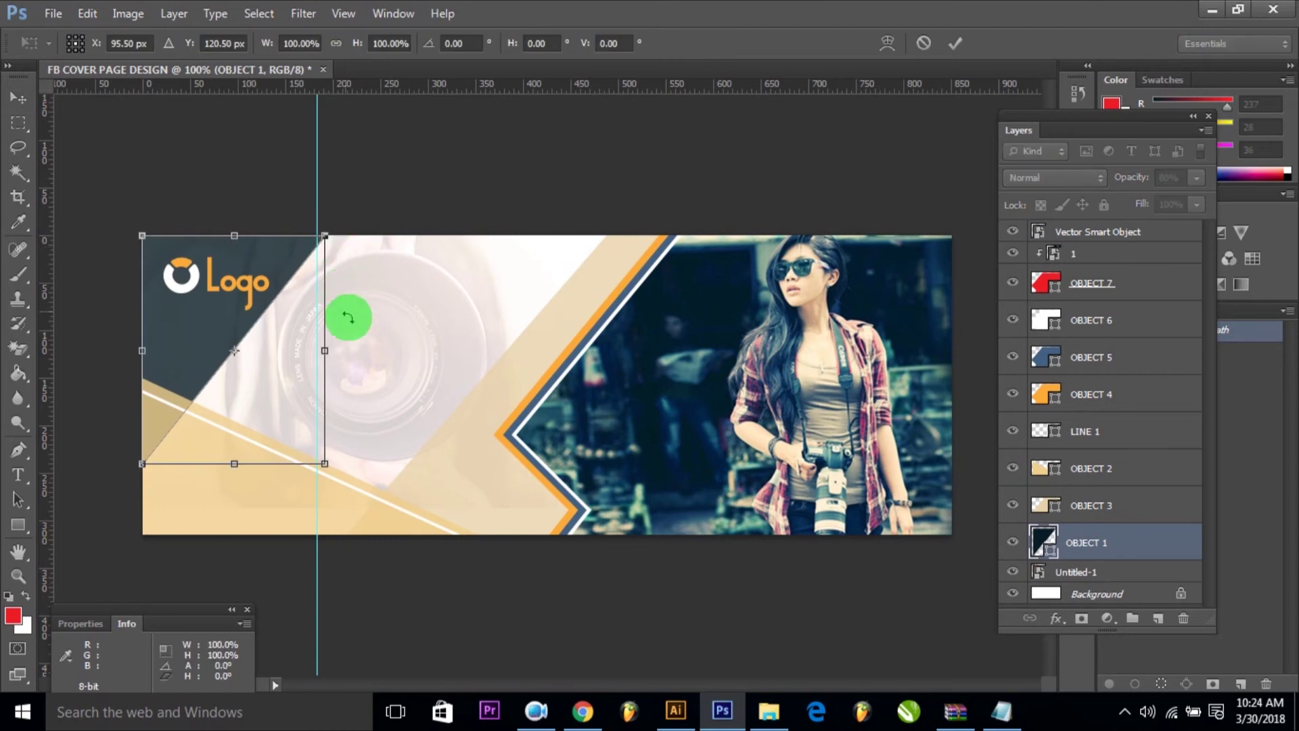
{"action": "left_click_drag", "start_coordinate": [326, 350], "coordinate": [347, 348]}
{"action": "key", "text": "Return"}
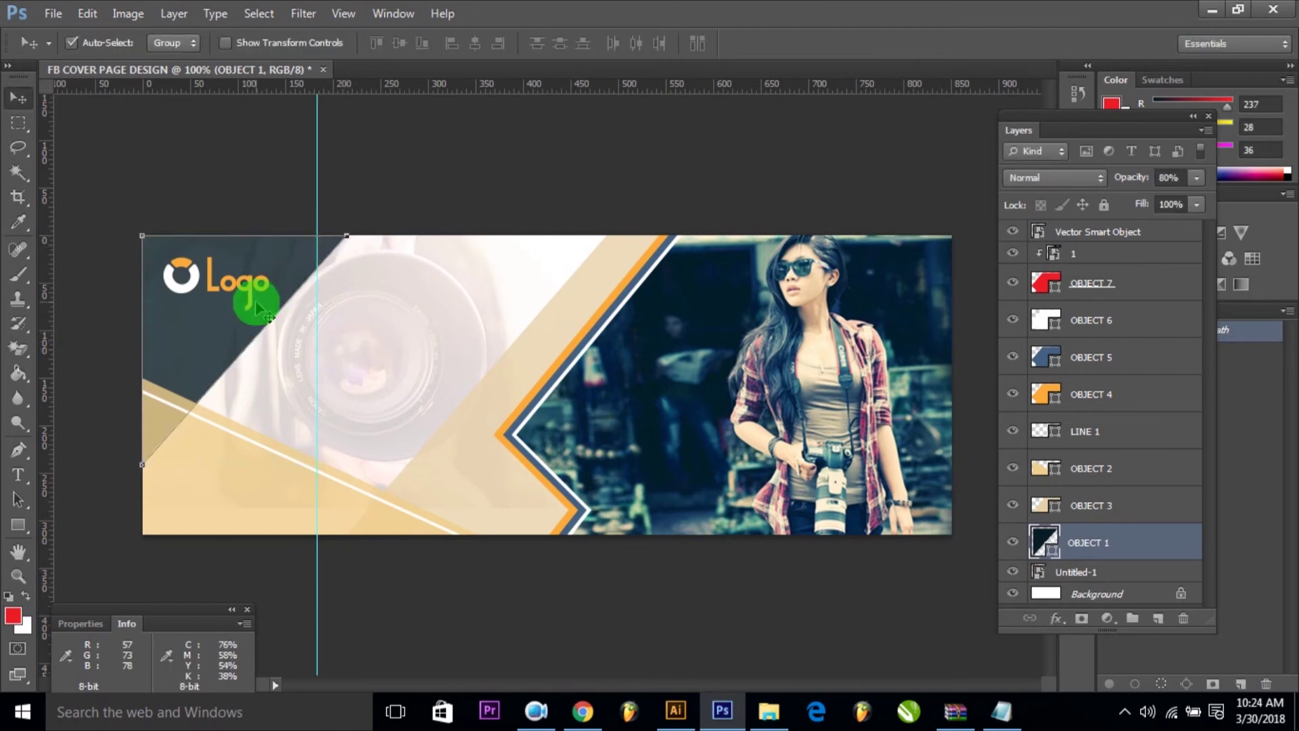
{"action": "left_click", "coordinate": [247, 288]}
{"action": "left_click", "coordinate": [245, 291]}
{"action": "key", "text": "Right"}
{"action": "key", "text": "Right"}
{"action": "key", "text": "Right"}
Try nudging the navy panel further, dismiss the error, then deselect the panel and logo.
{"action": "key", "text": "ctrl+Return"}
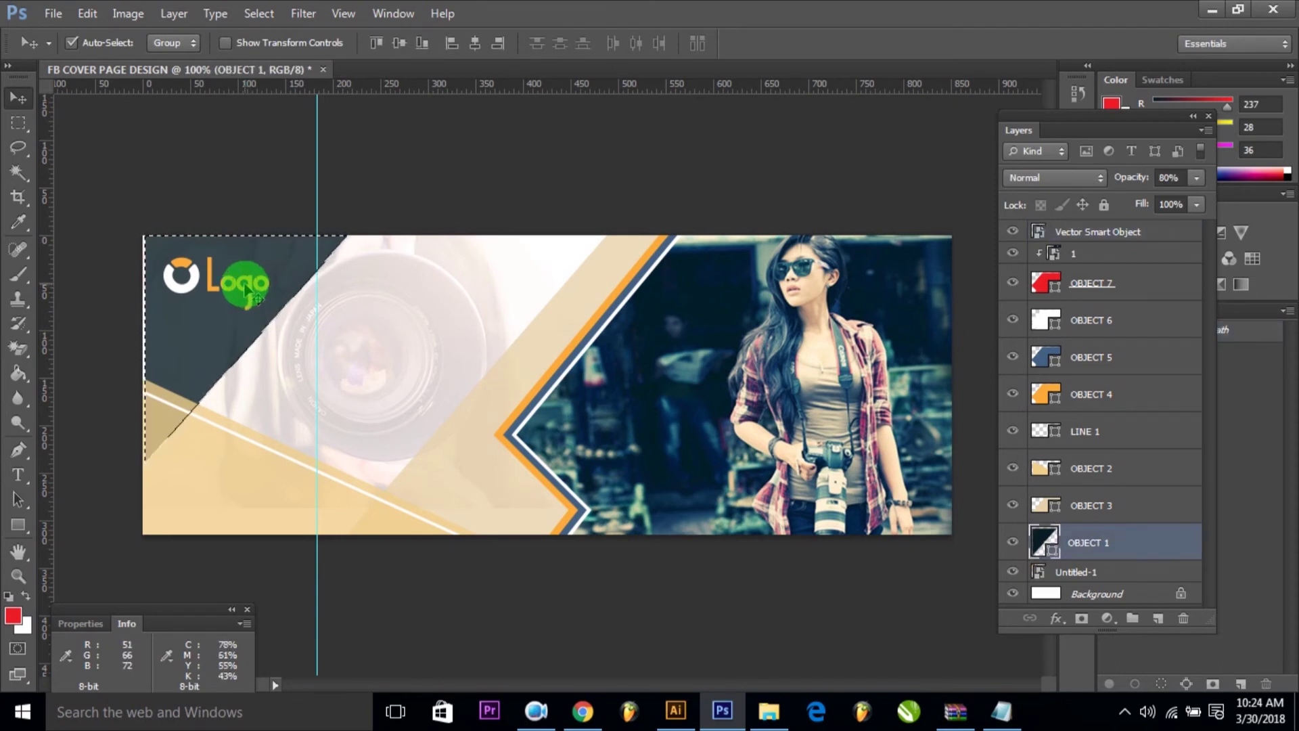
{"action": "key", "text": "Right"}
{"action": "key", "text": "Return"}
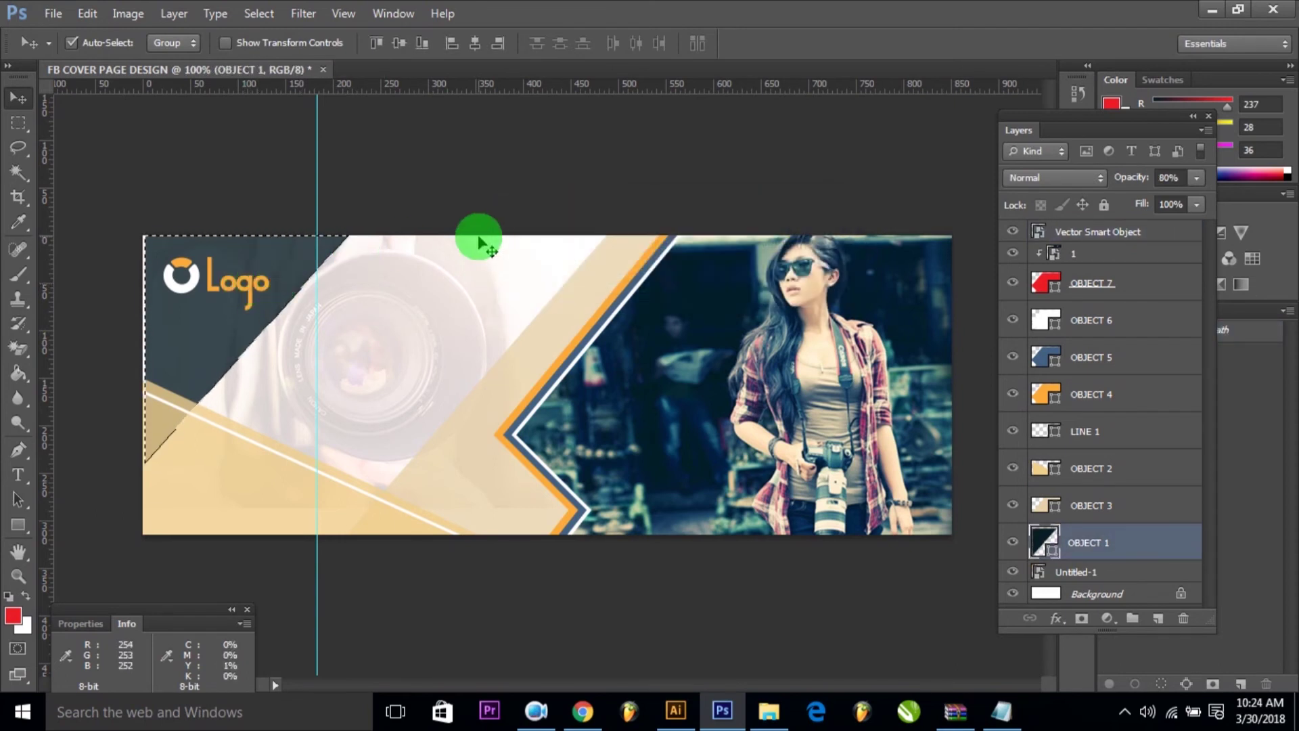
{"action": "left_click", "coordinate": [455, 196]}
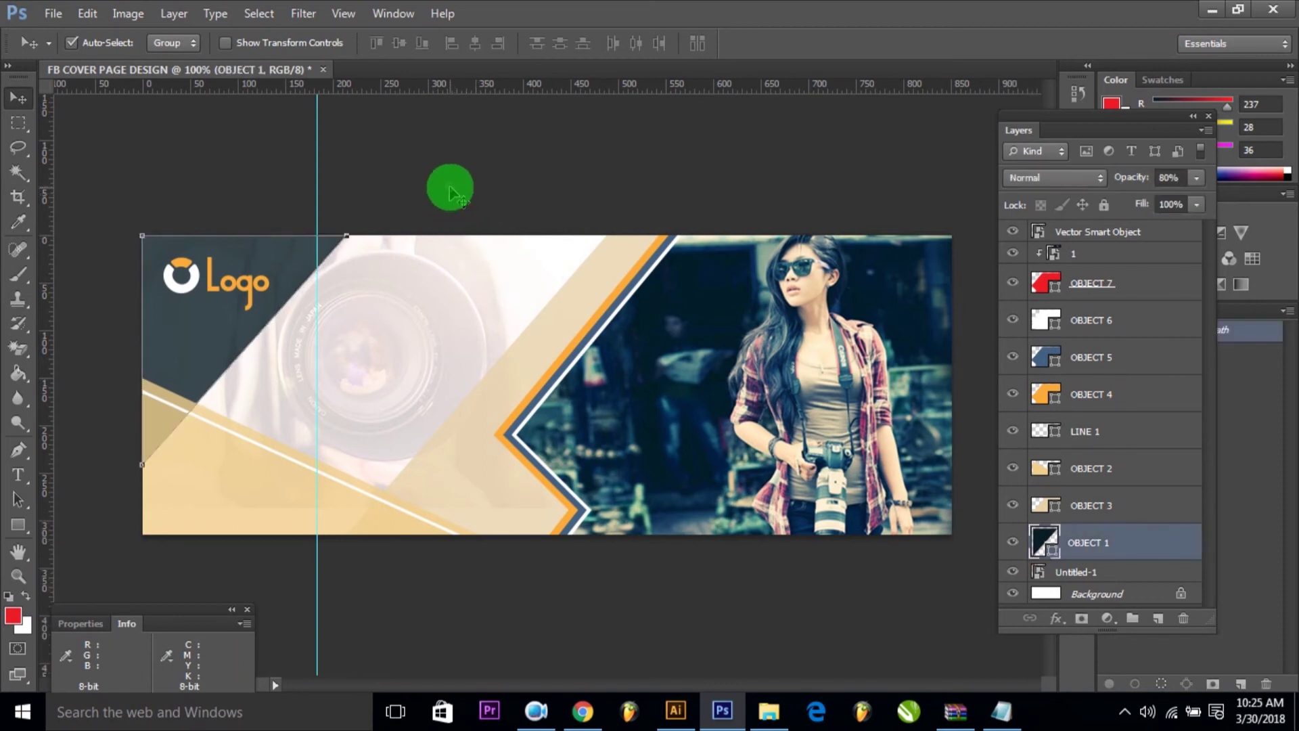
{"action": "left_click", "coordinate": [264, 298]}
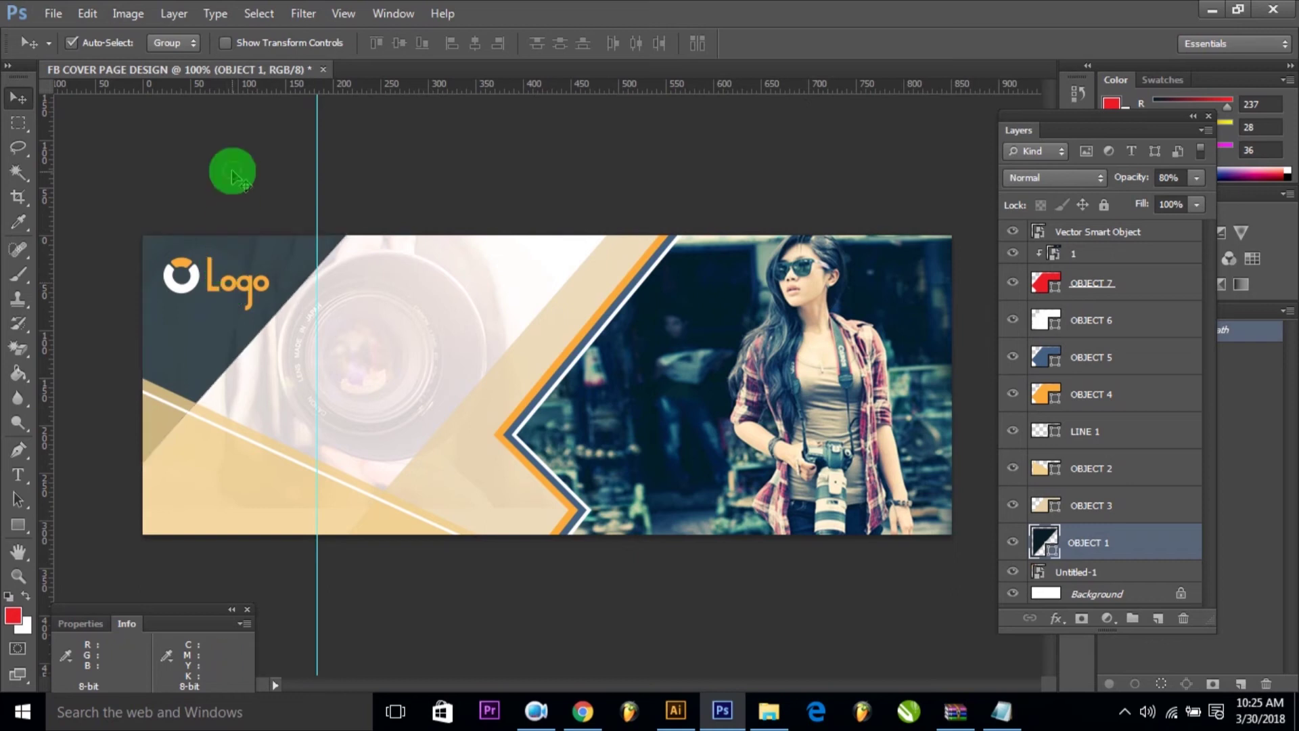
{"action": "left_click", "coordinate": [226, 169]}
{"action": "left_click", "coordinate": [181, 294]}
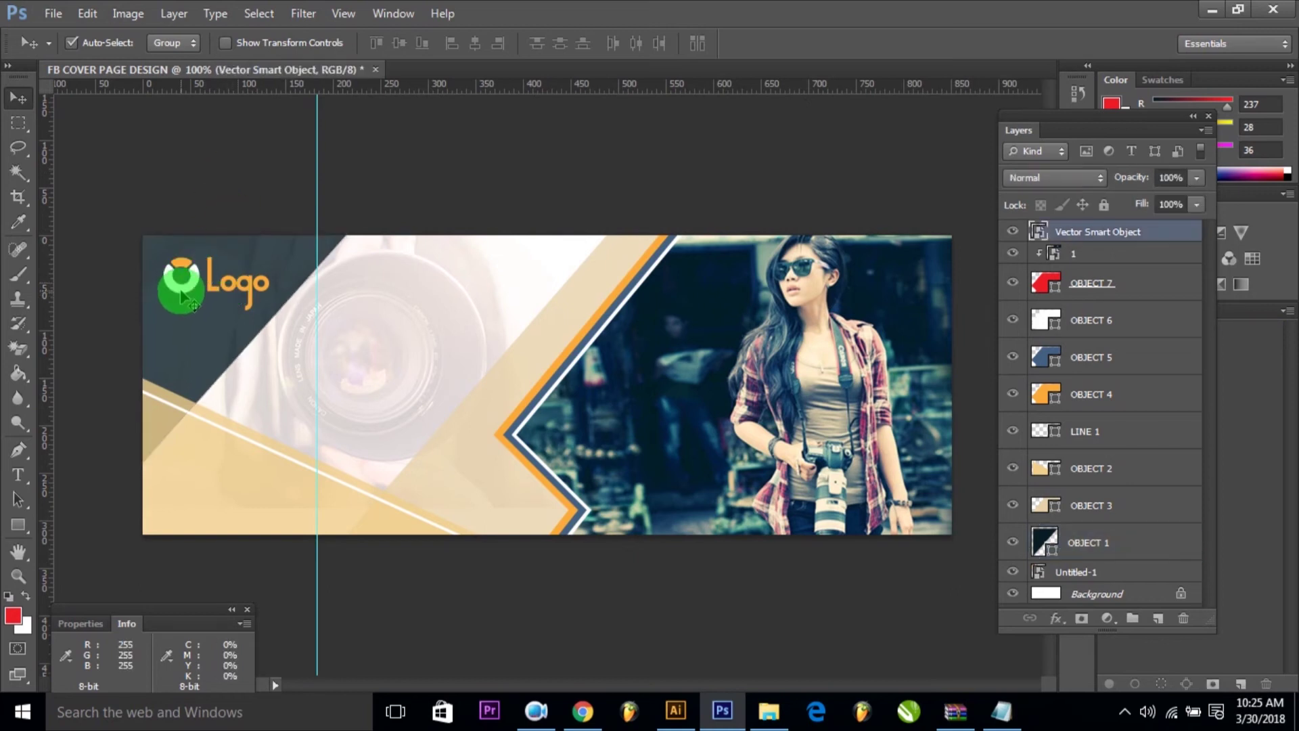
{"action": "left_click", "coordinate": [375, 210]}
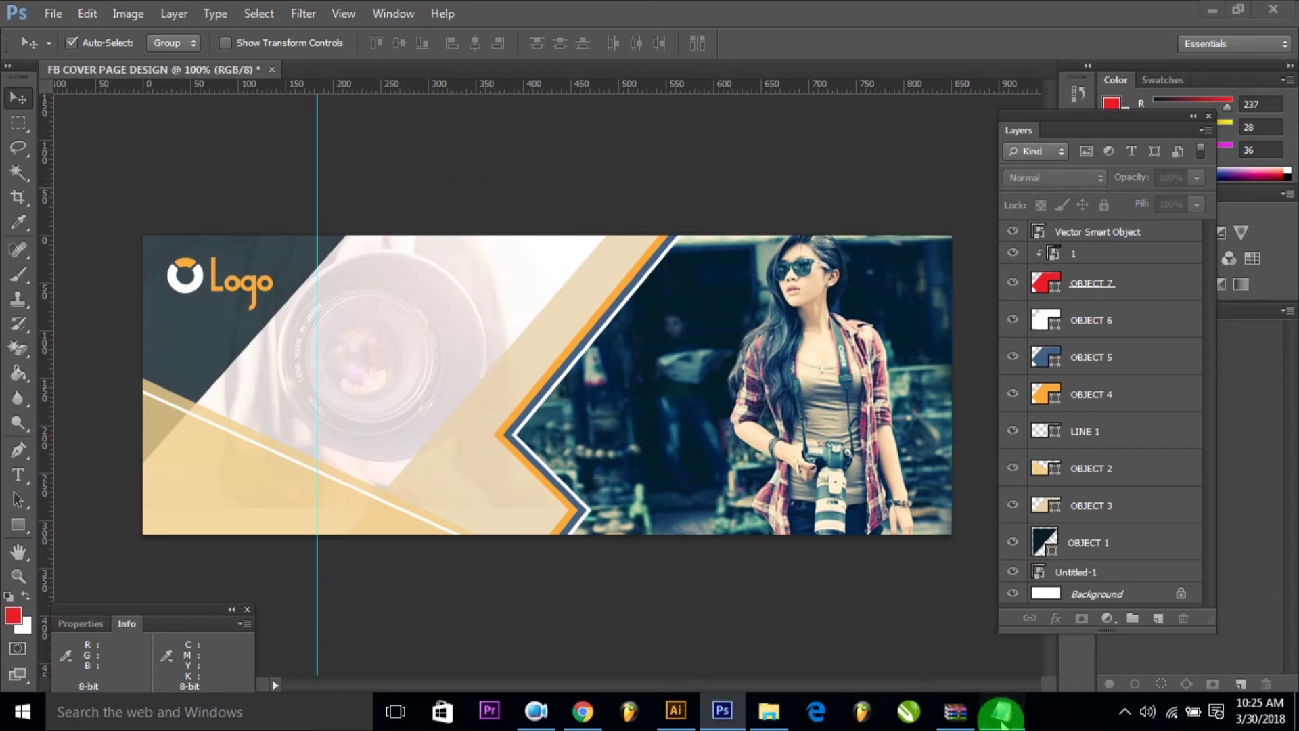
Cut 'Lorem Ipsum' from Notepad and paste it into a new text box on the cover.
{"action": "left_click", "coordinate": [1002, 710]}
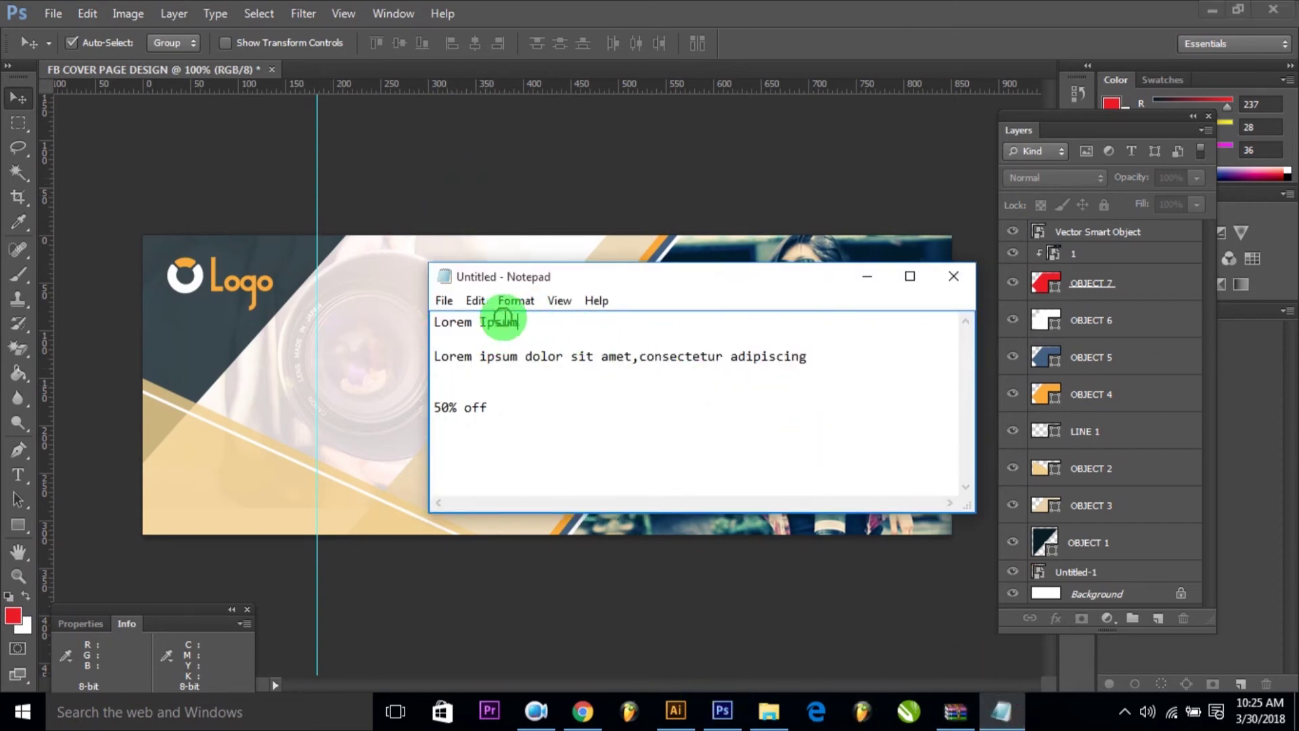
{"action": "left_click_drag", "start_coordinate": [518, 322], "coordinate": [358, 301]}
{"action": "key", "text": "ctrl+x"}
{"action": "left_click", "coordinate": [406, 166]}
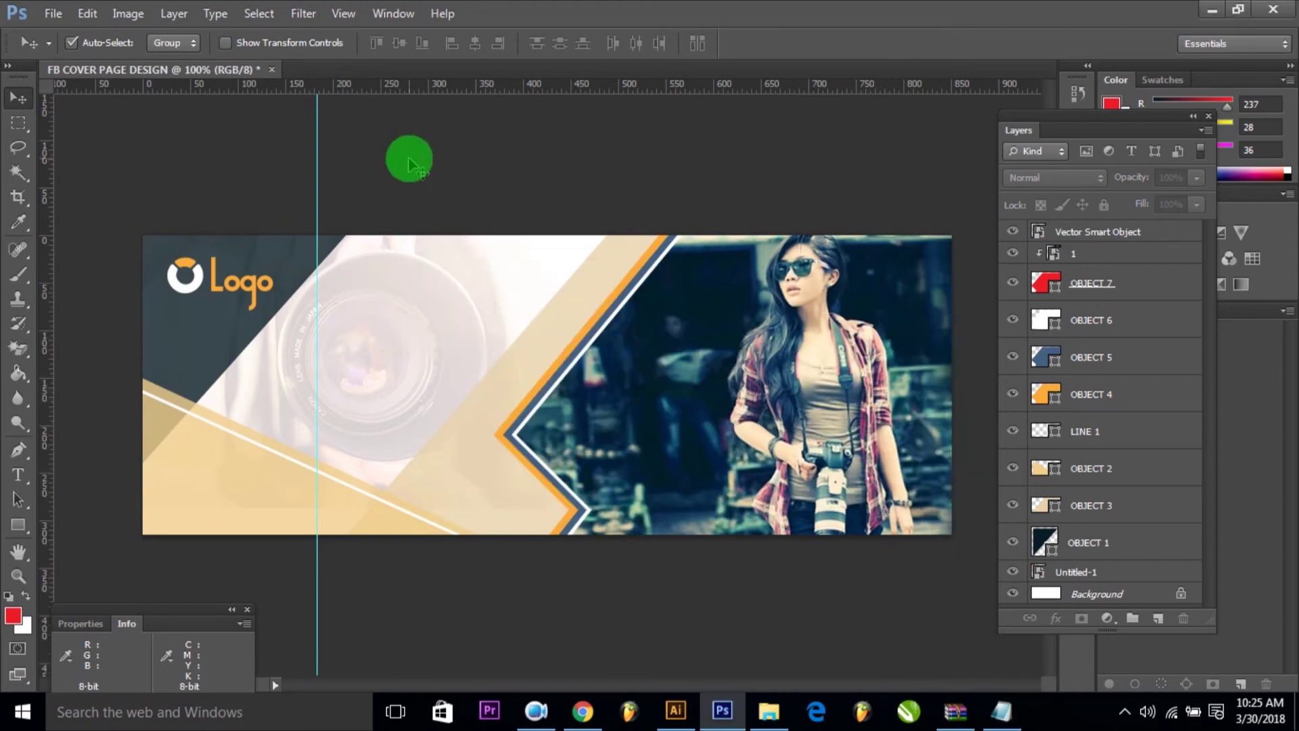
{"action": "left_click", "coordinate": [18, 474]}
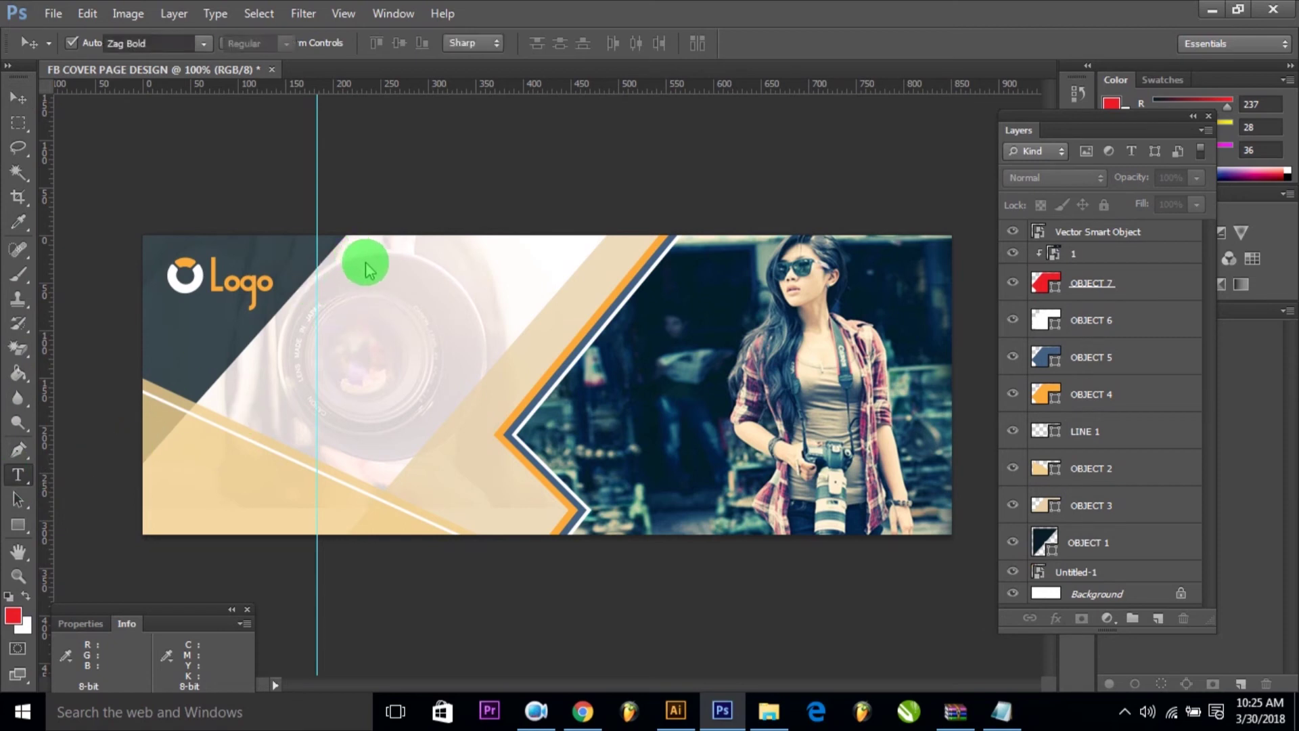
{"action": "left_click", "coordinate": [484, 298]}
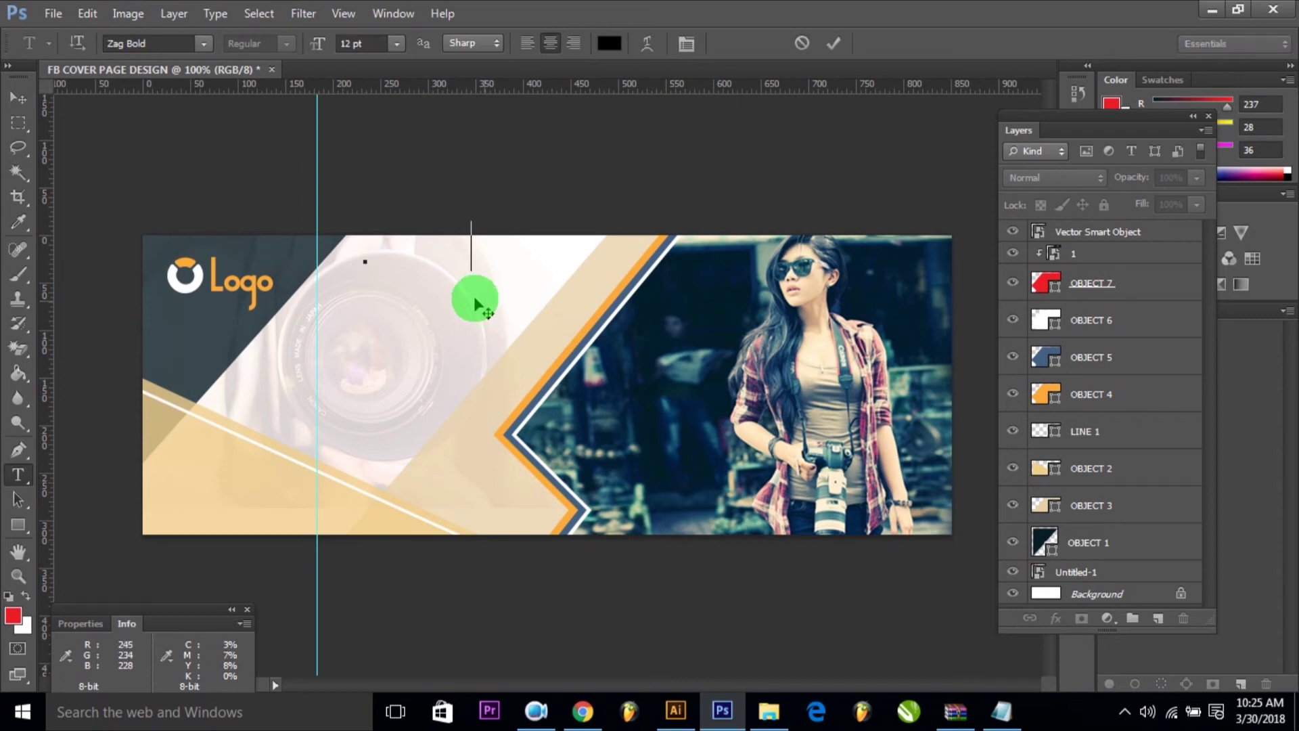
{"action": "key", "text": "ctrl+a"}
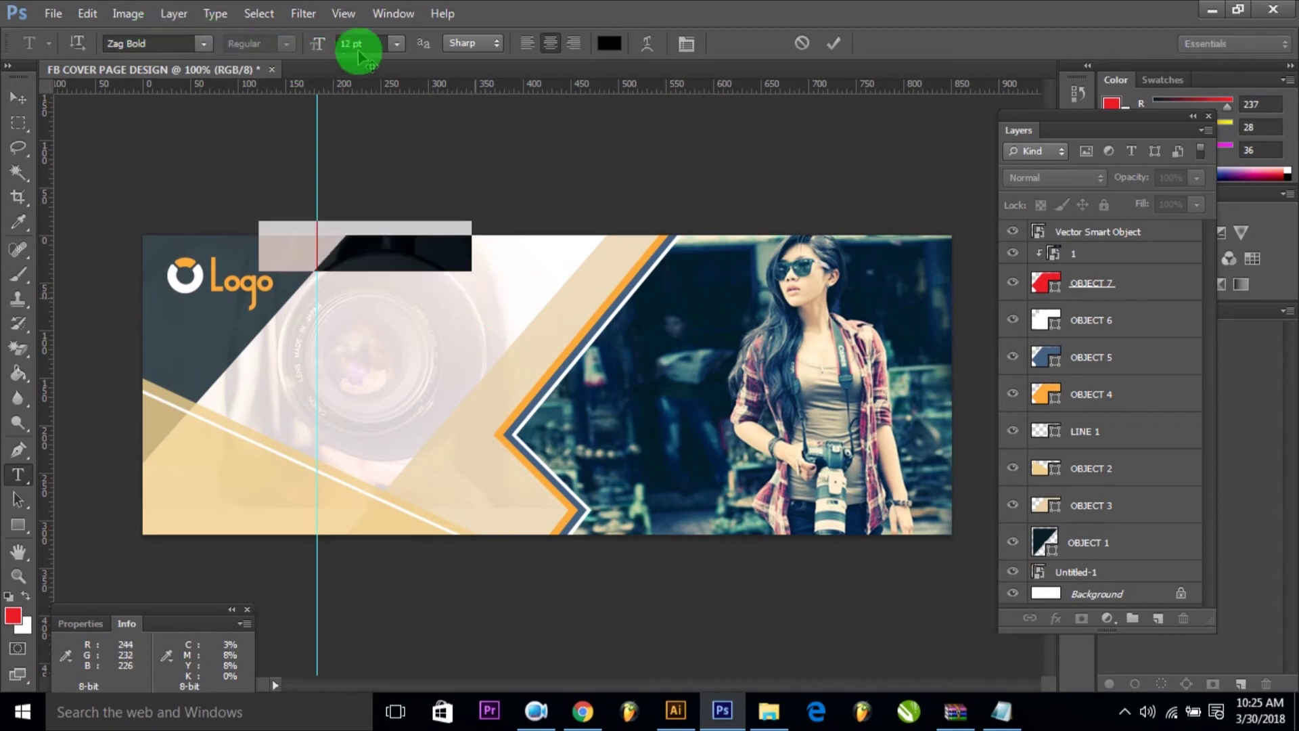
Commit the Lorem Ipsum heading and move it beside the logo.
{"action": "left_click", "coordinate": [366, 44]}
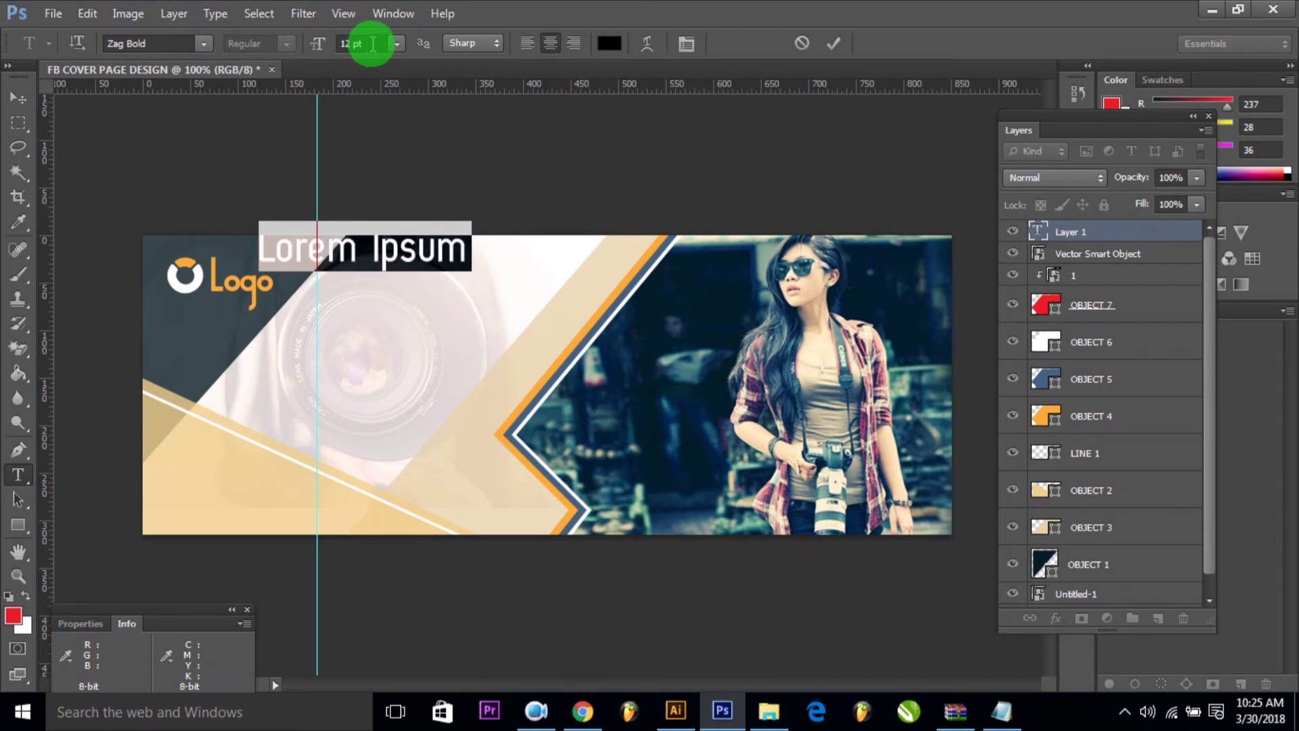
{"action": "left_click", "coordinate": [373, 43]}
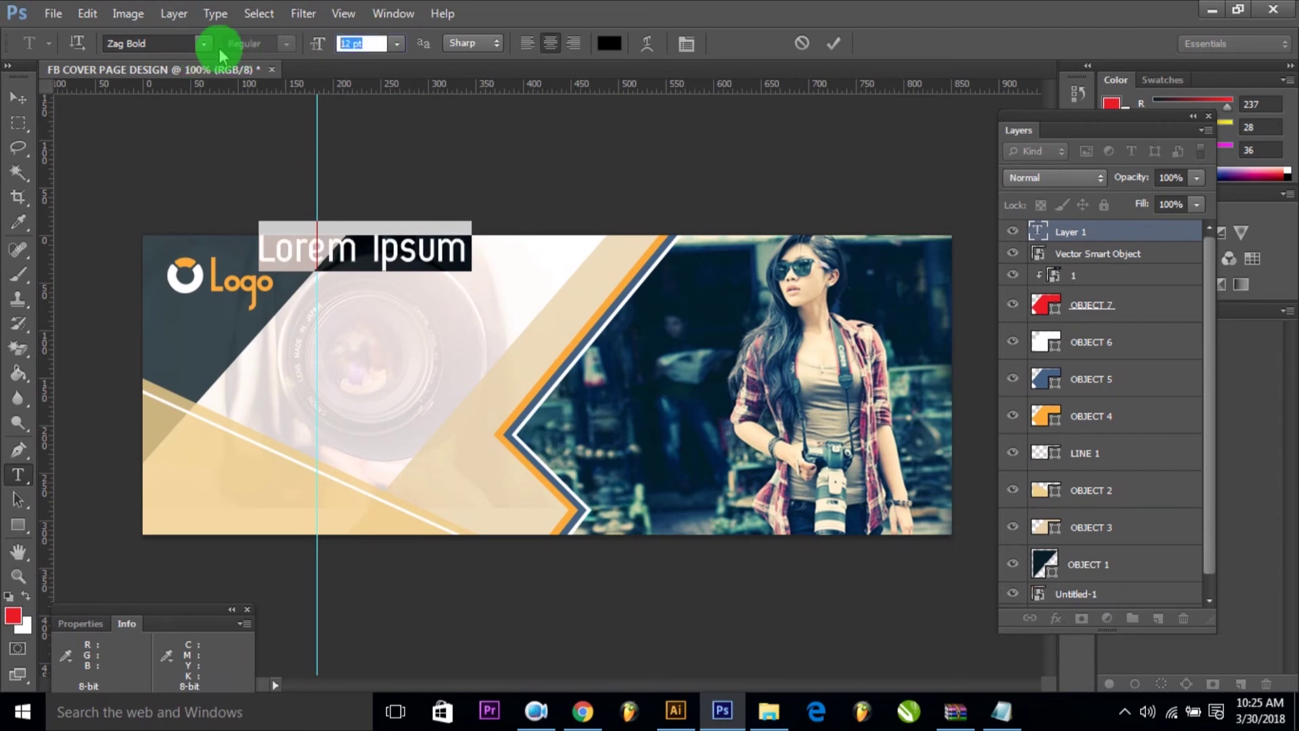
{"action": "left_click", "coordinate": [19, 99]}
{"action": "left_click", "coordinate": [414, 256]}
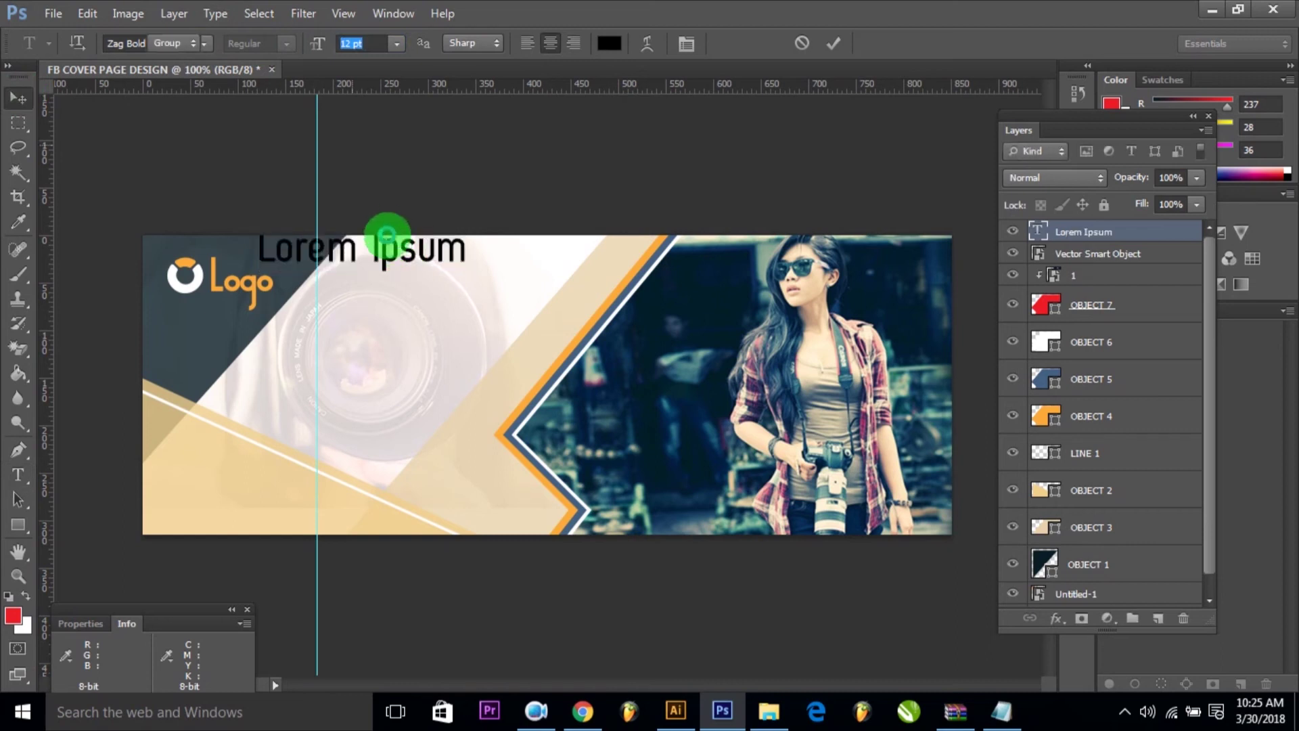
{"action": "mouse_move", "coordinate": [406, 258]}
{"action": "left_mouse_down"}
{"action": "mouse_move", "coordinate": [471, 281]}
{"action": "mouse_move", "coordinate": [492, 275]}
{"action": "left_mouse_up"}
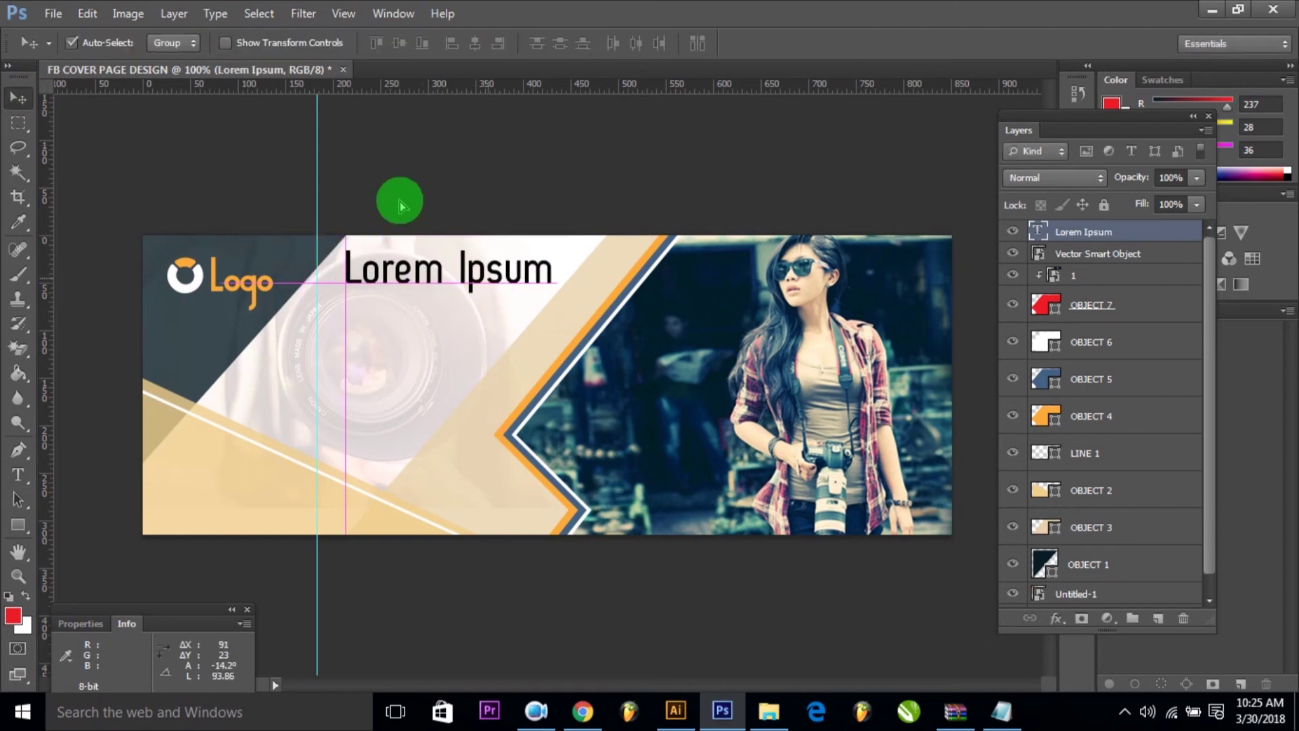
{"action": "left_click", "coordinate": [301, 255]}
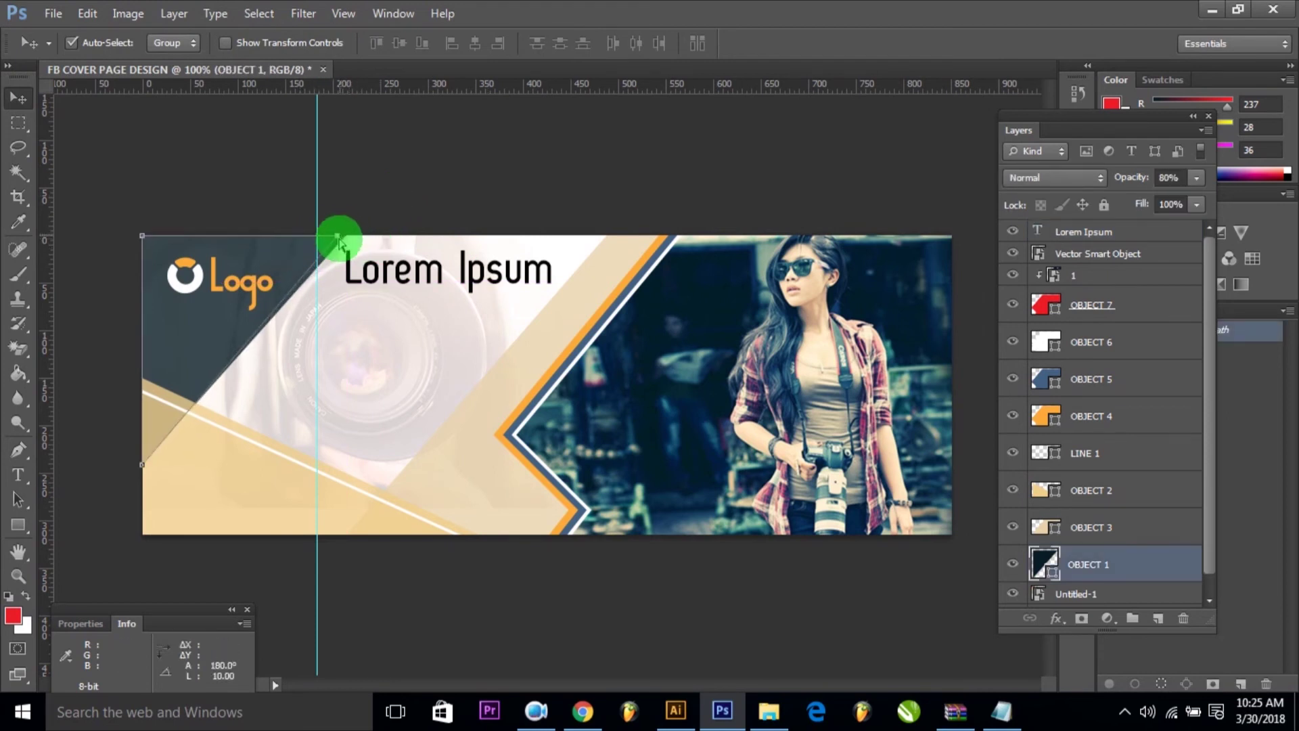
Nudge the photo and diagonal stripes right, and shift the heading slightly left and down.
{"action": "left_click", "coordinate": [603, 264]}
{"action": "left_click", "coordinate": [673, 190]}
{"action": "left_click_drag", "start_coordinate": [675, 247], "coordinate": [739, 304]}
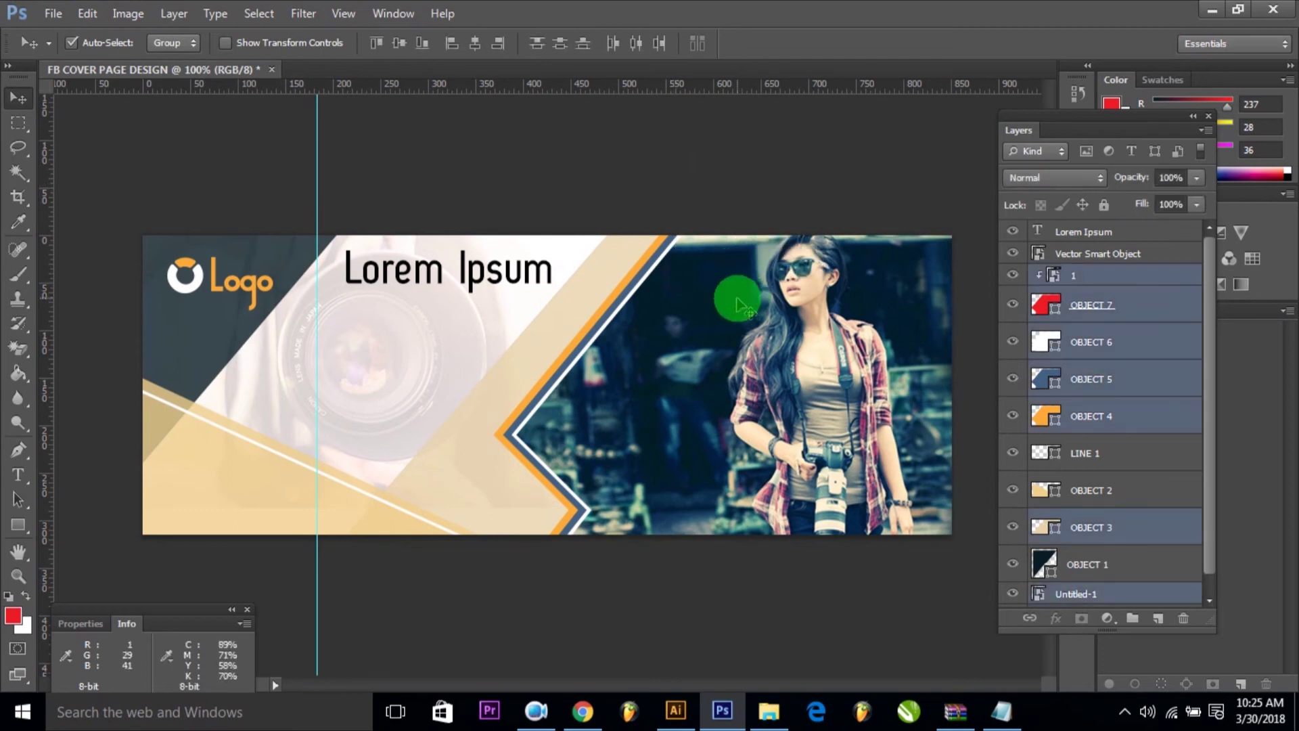
{"action": "key", "text": "Right"}
{"action": "key", "text": "Right"}
{"action": "key", "text": "Right"}
{"action": "key", "text": "Right"}
{"action": "key", "text": "Right"}
{"action": "key", "text": "Right"}
{"action": "key", "text": "Right"}
{"action": "key", "text": "Right"}
{"action": "key", "text": "Right"}
{"action": "key", "text": "Right"}
{"action": "key", "text": "Right"}
{"action": "key", "text": "Right"}
{"action": "key", "text": "Right"}
{"action": "key", "text": "Right"}
{"action": "key", "text": "Right"}
{"action": "key", "text": "Right"}
{"action": "key", "text": "Right"}
{"action": "key", "text": "Right"}
{"action": "key", "text": "Right"}
{"action": "key", "text": "Right"}
{"action": "key", "text": "Right"}
{"action": "key", "text": "Right"}
{"action": "key", "text": "Right"}
{"action": "left_click", "coordinate": [429, 345]}
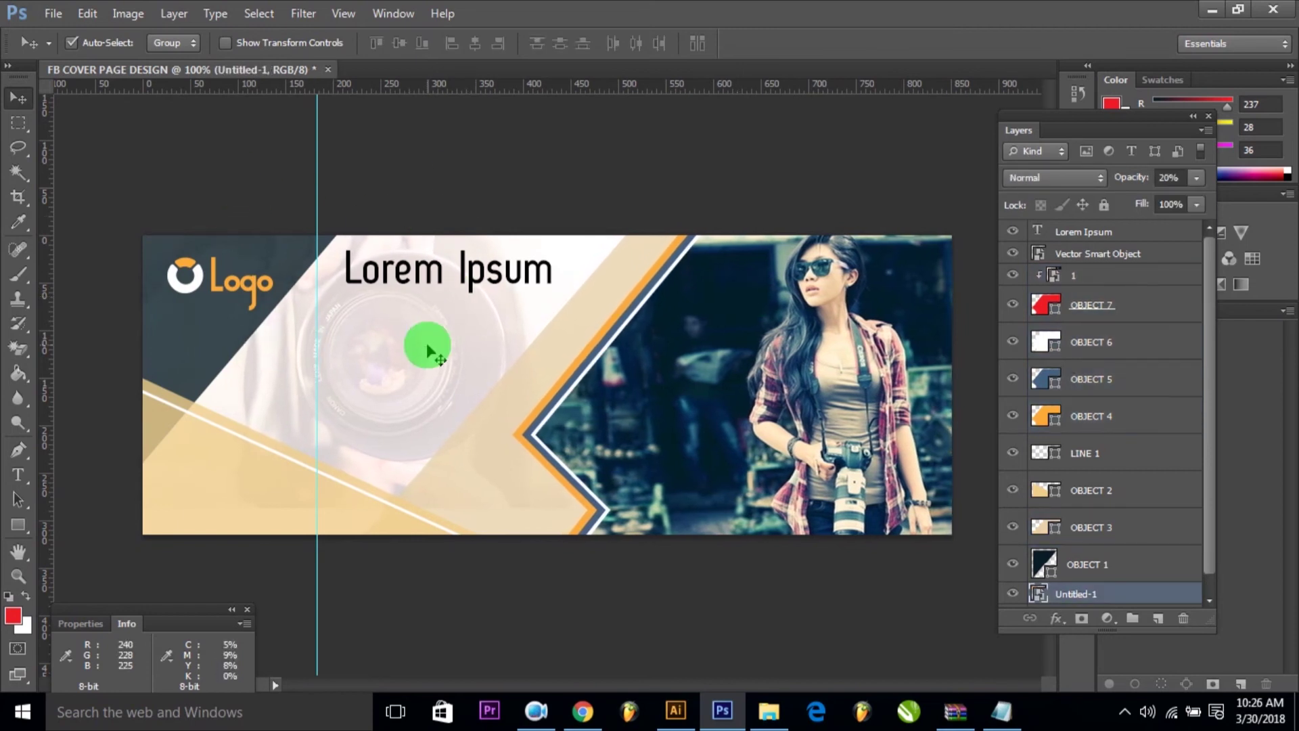
{"action": "left_click_drag", "start_coordinate": [474, 271], "coordinate": [464, 284]}
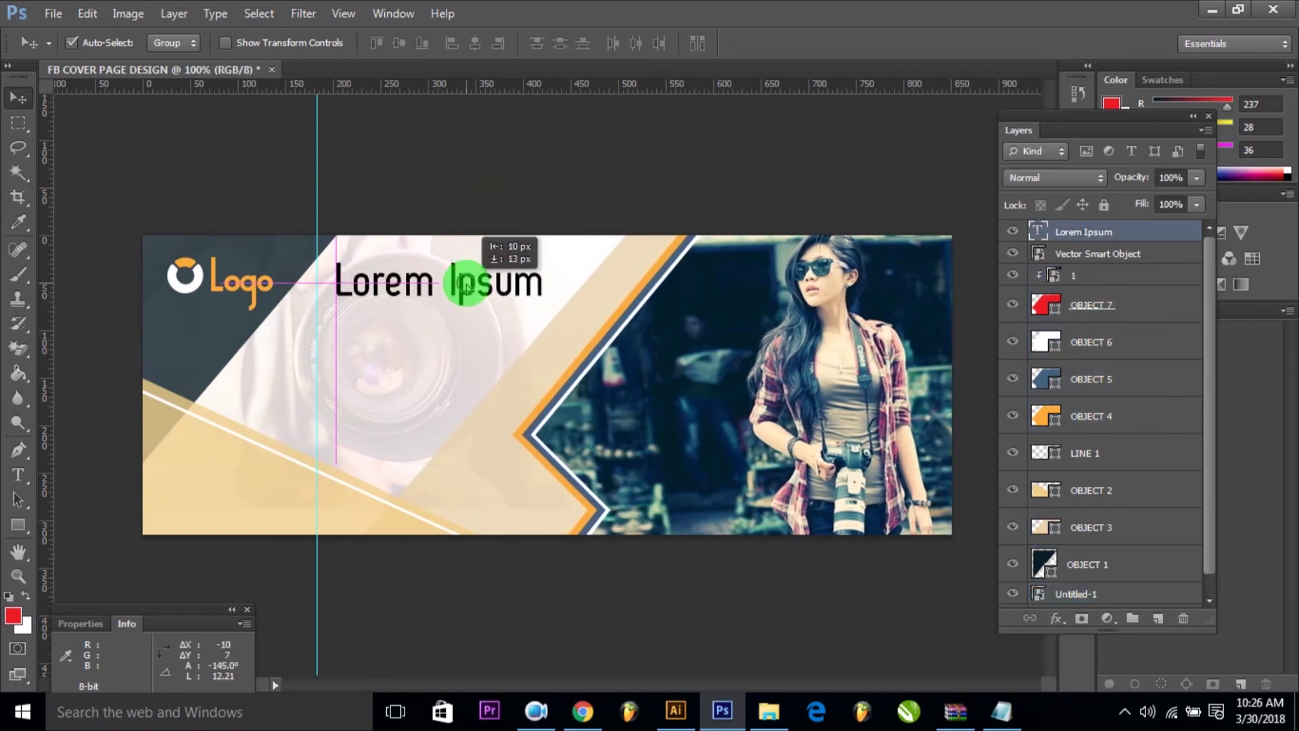
{"action": "left_click", "coordinate": [502, 162]}
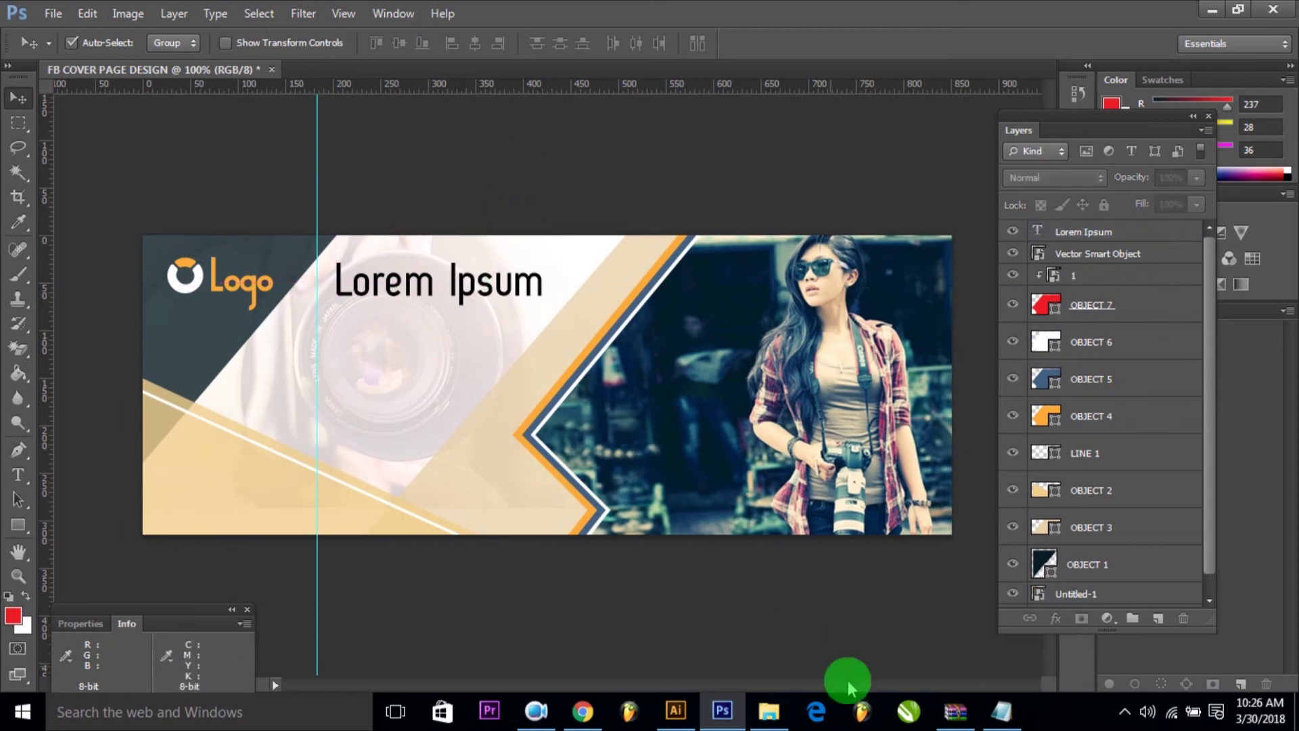
Copy the subtitle line from Notepad and paste it into a new text box below the heading.
{"action": "left_click", "coordinate": [1001, 712]}
{"action": "left_click_drag", "start_coordinate": [830, 354], "coordinate": [426, 356]}
{"action": "right_click", "coordinate": [498, 364]}
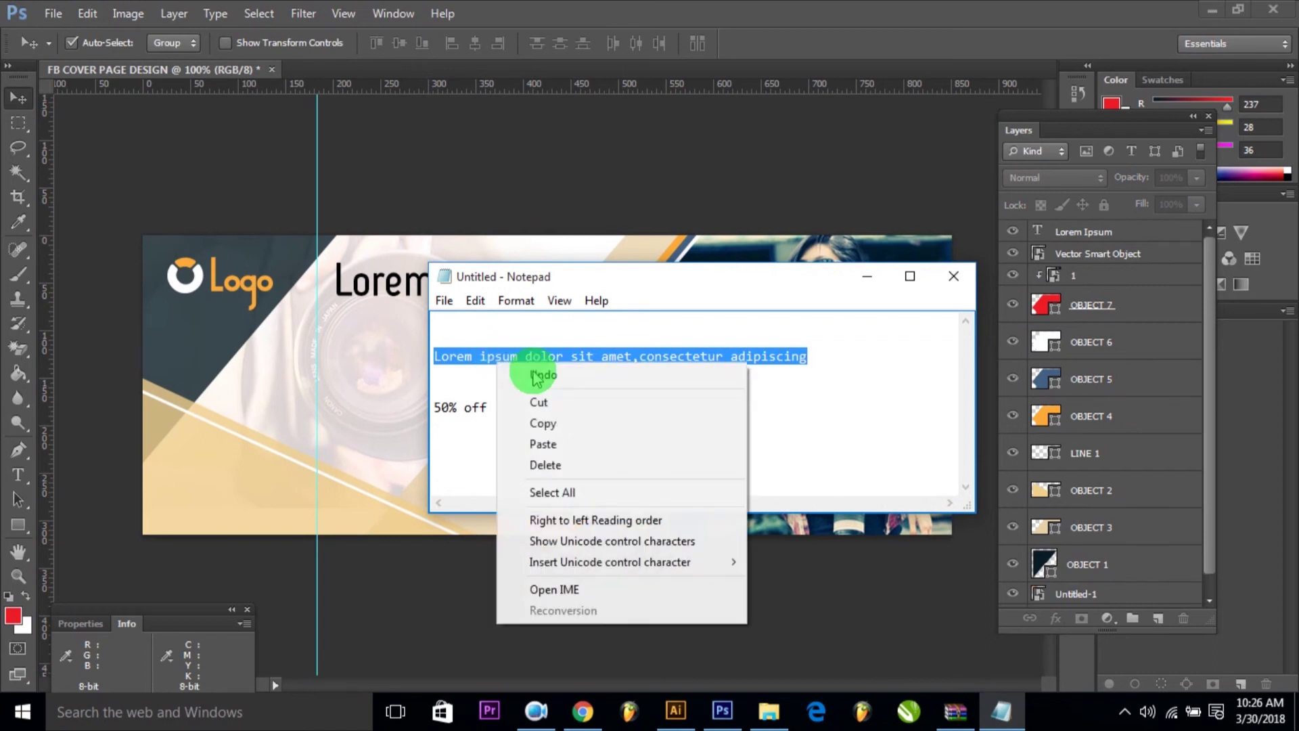
{"action": "left_click", "coordinate": [567, 423]}
{"action": "left_click", "coordinate": [495, 185]}
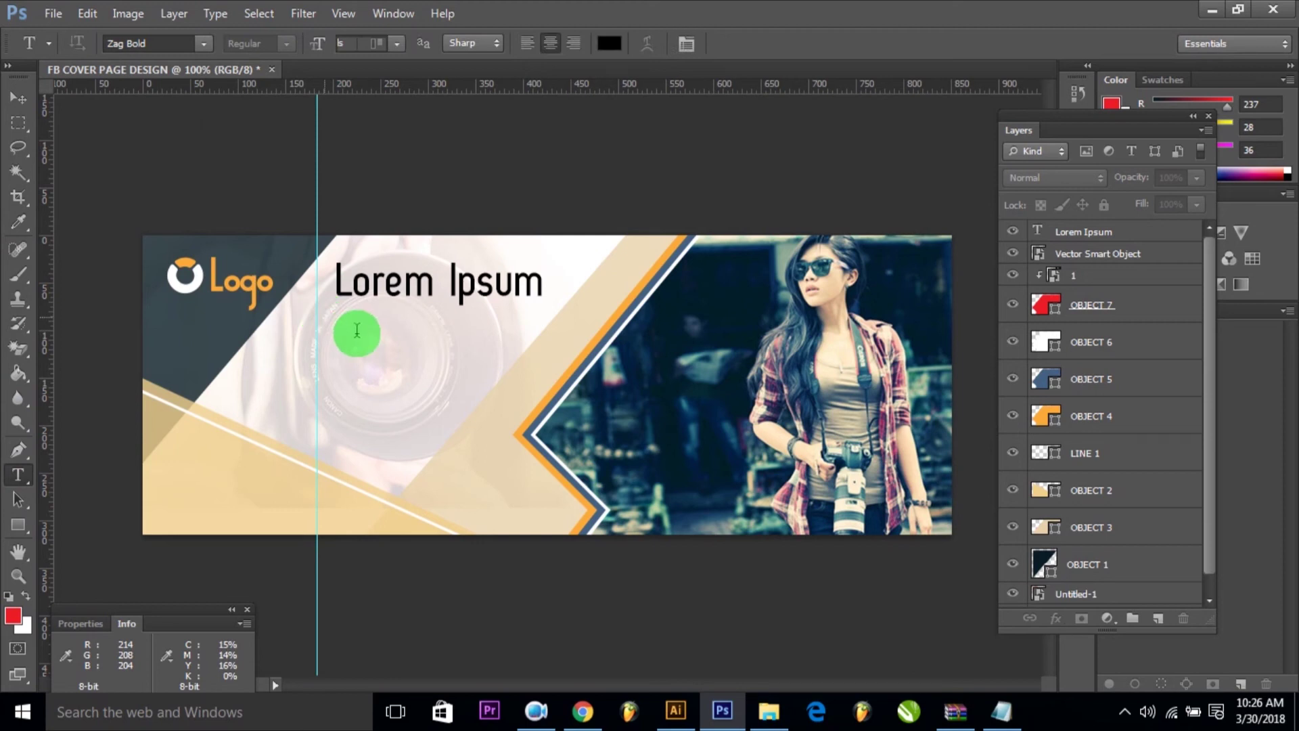
{"action": "left_click", "coordinate": [356, 330]}
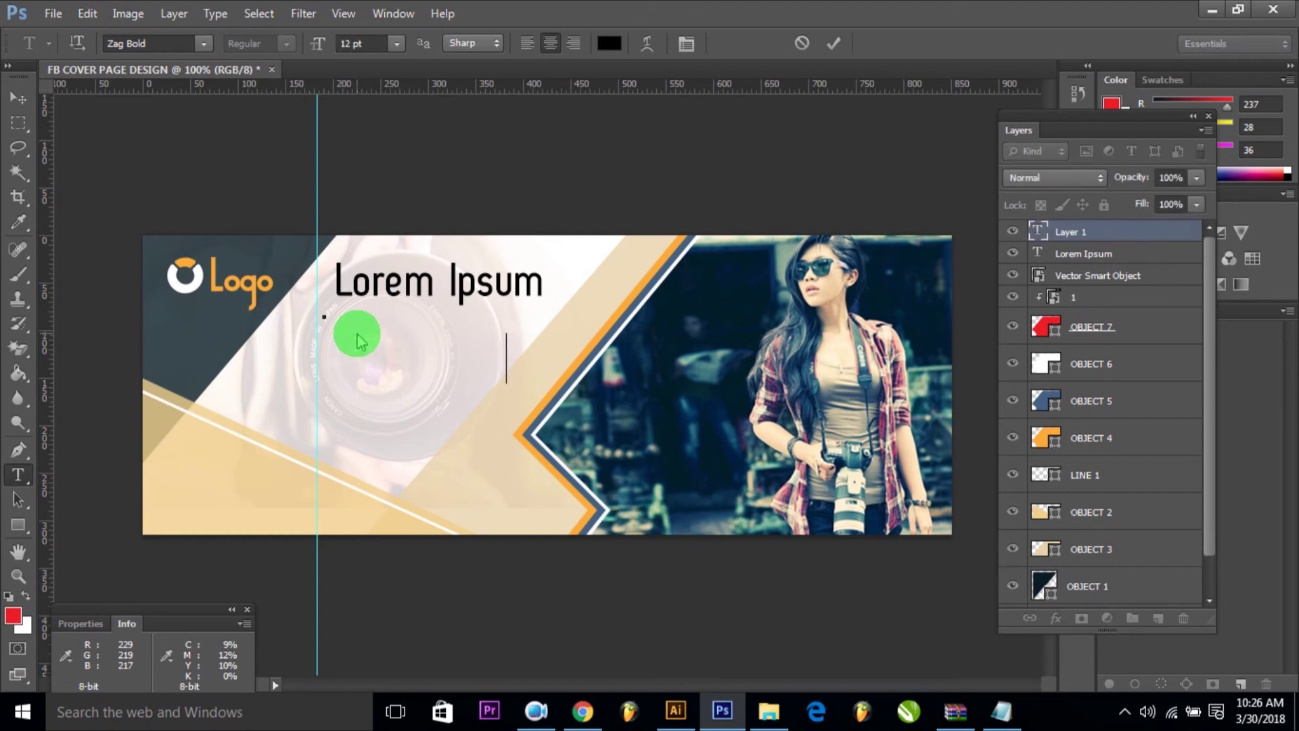
{"action": "key", "text": "ctrl+a"}
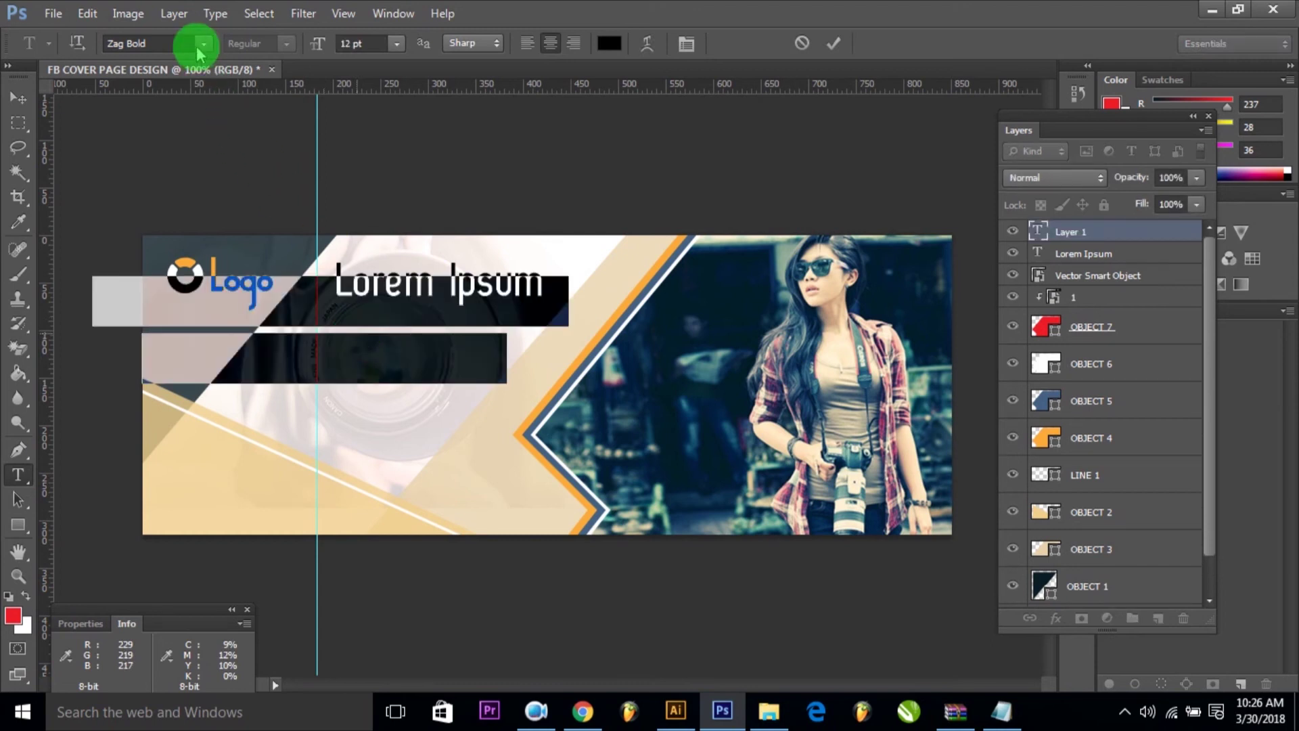
Set the subtitle to Zag Regular at 7.5 pt.
{"action": "left_click", "coordinate": [203, 43]}
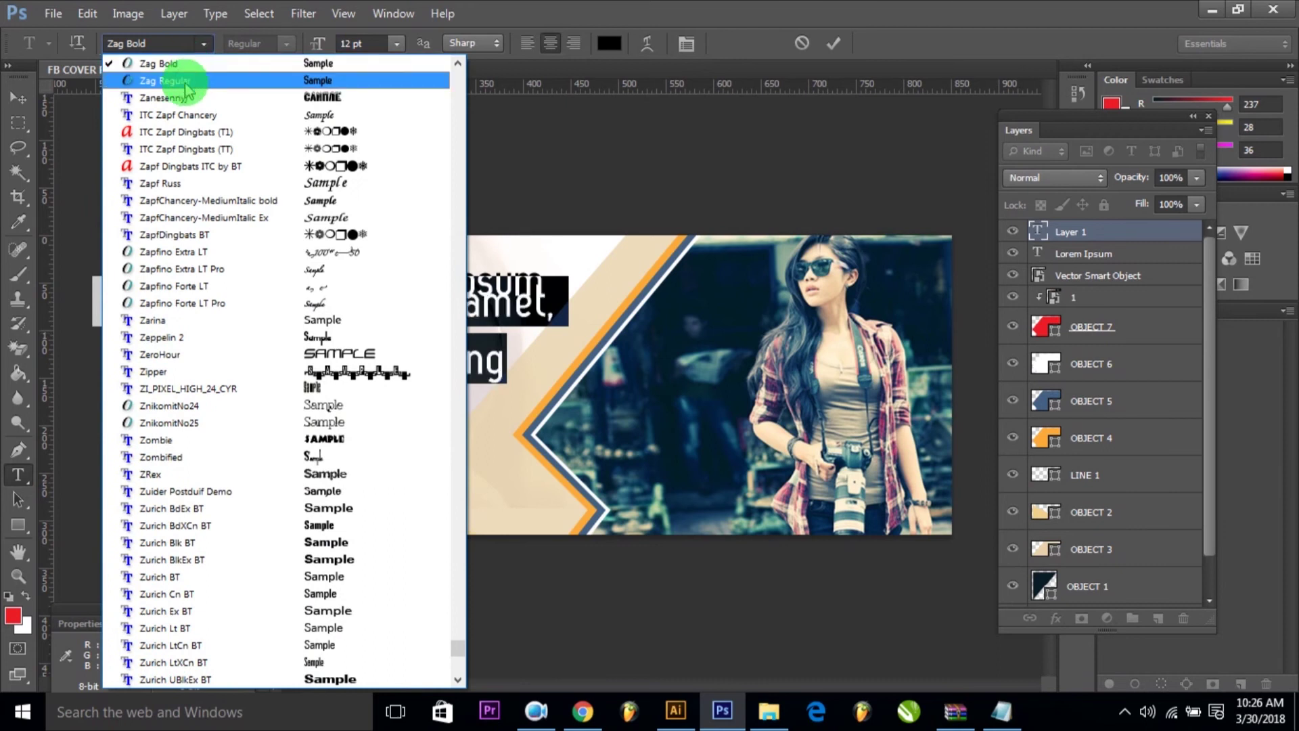
{"action": "left_click", "coordinate": [184, 81]}
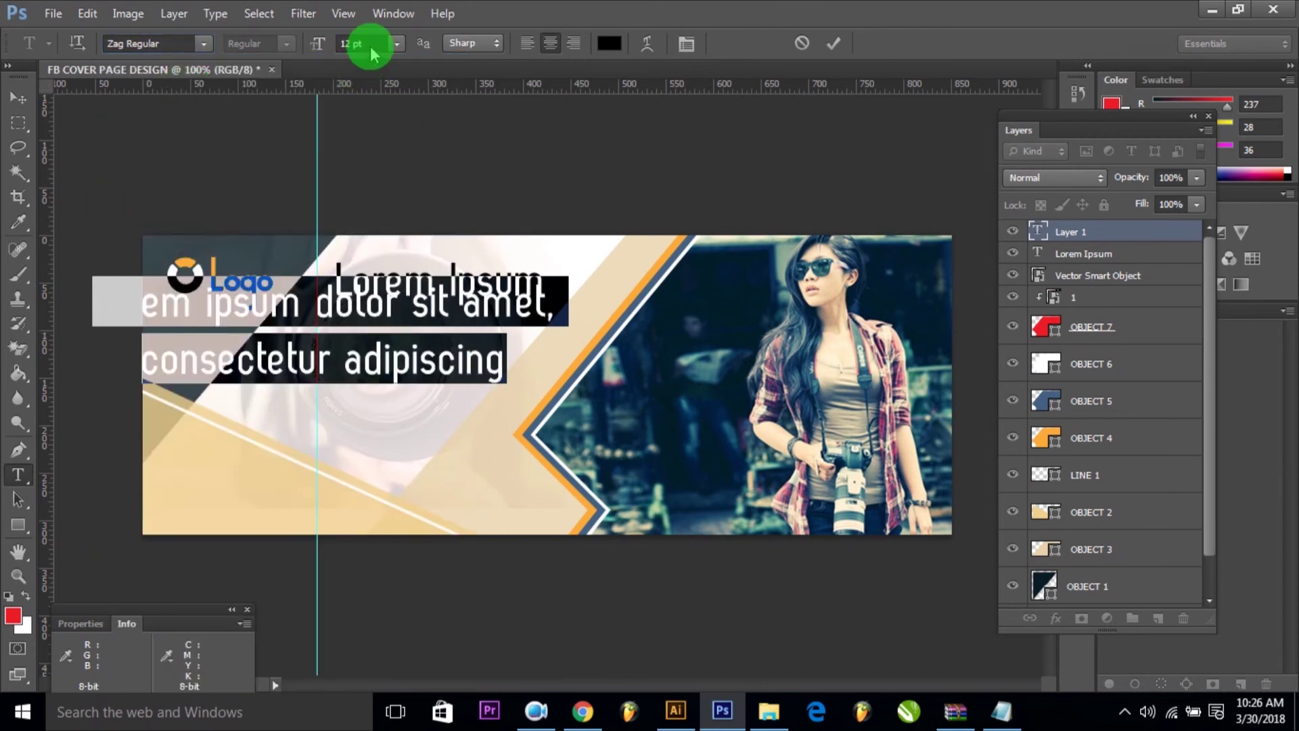
{"action": "left_click_drag", "start_coordinate": [372, 54], "coordinate": [296, 52]}
{"action": "type", "text": "8"}
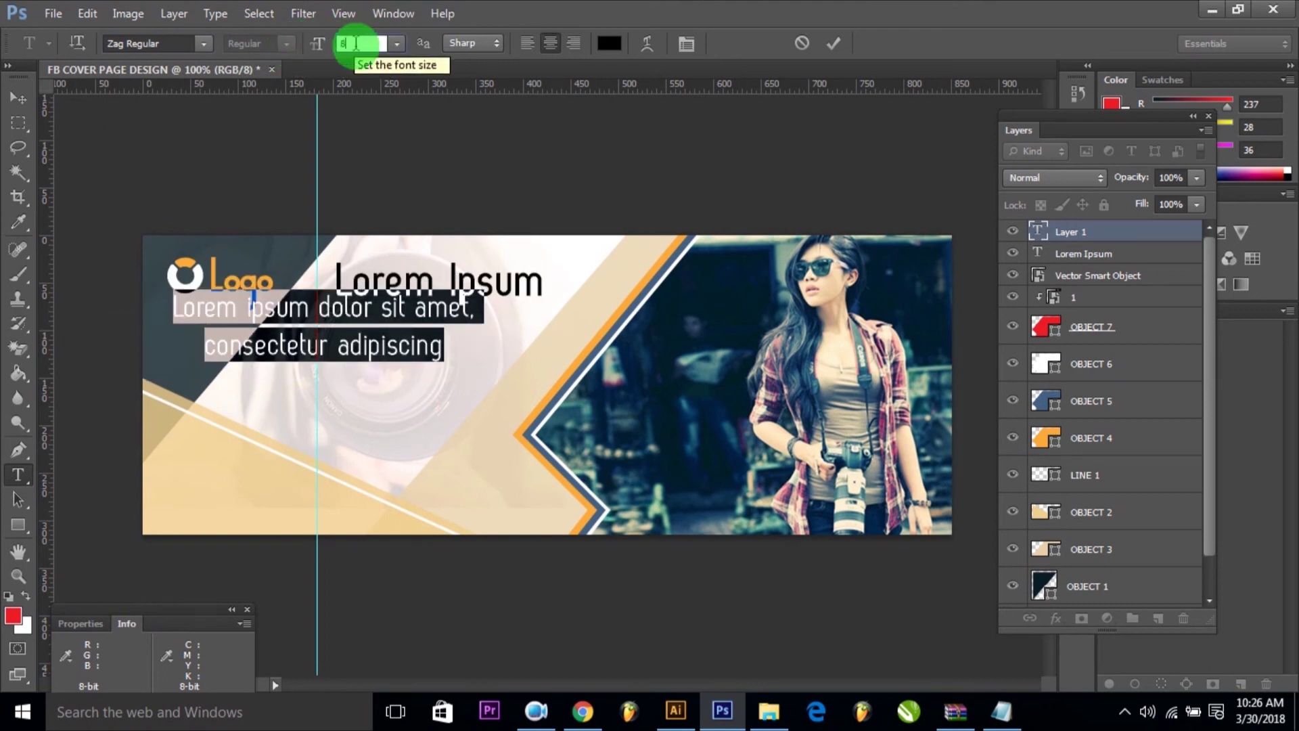
{"action": "key", "text": "BackSpace"}
{"action": "type", "text": "7.5"}
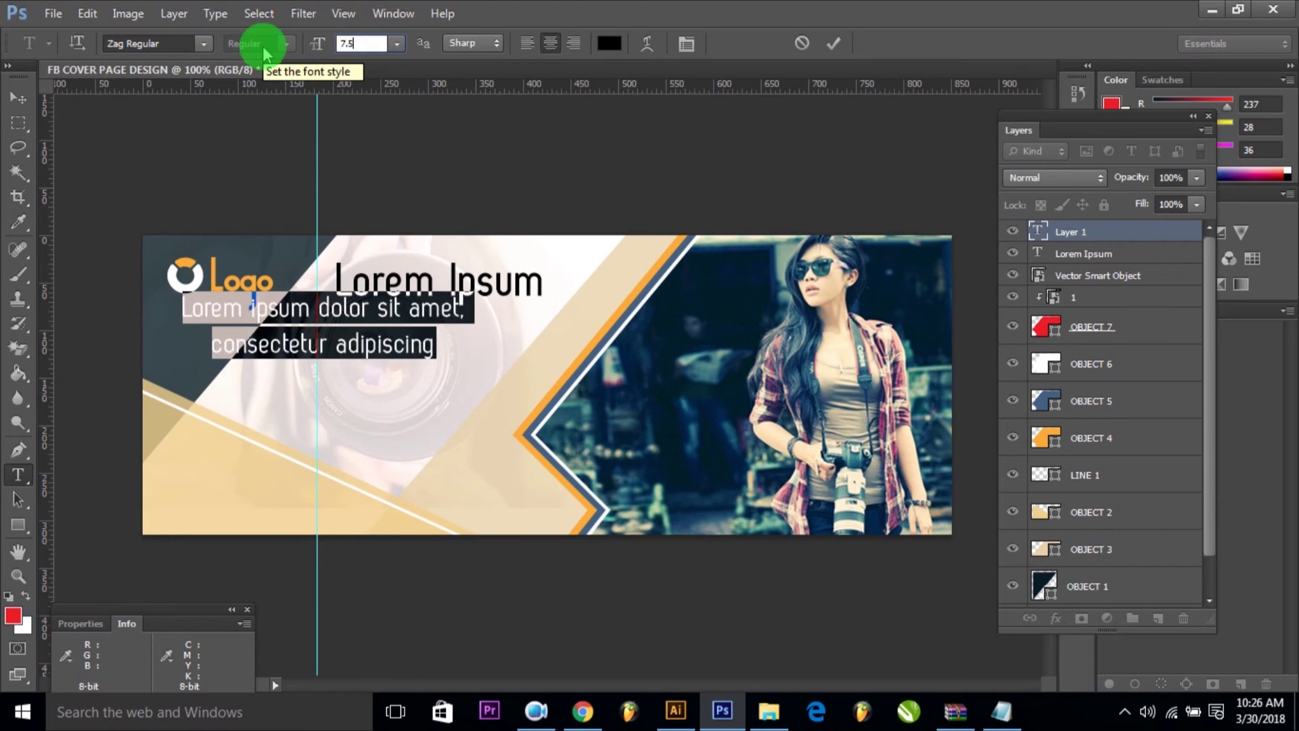
{"action": "left_click", "coordinate": [13, 100]}
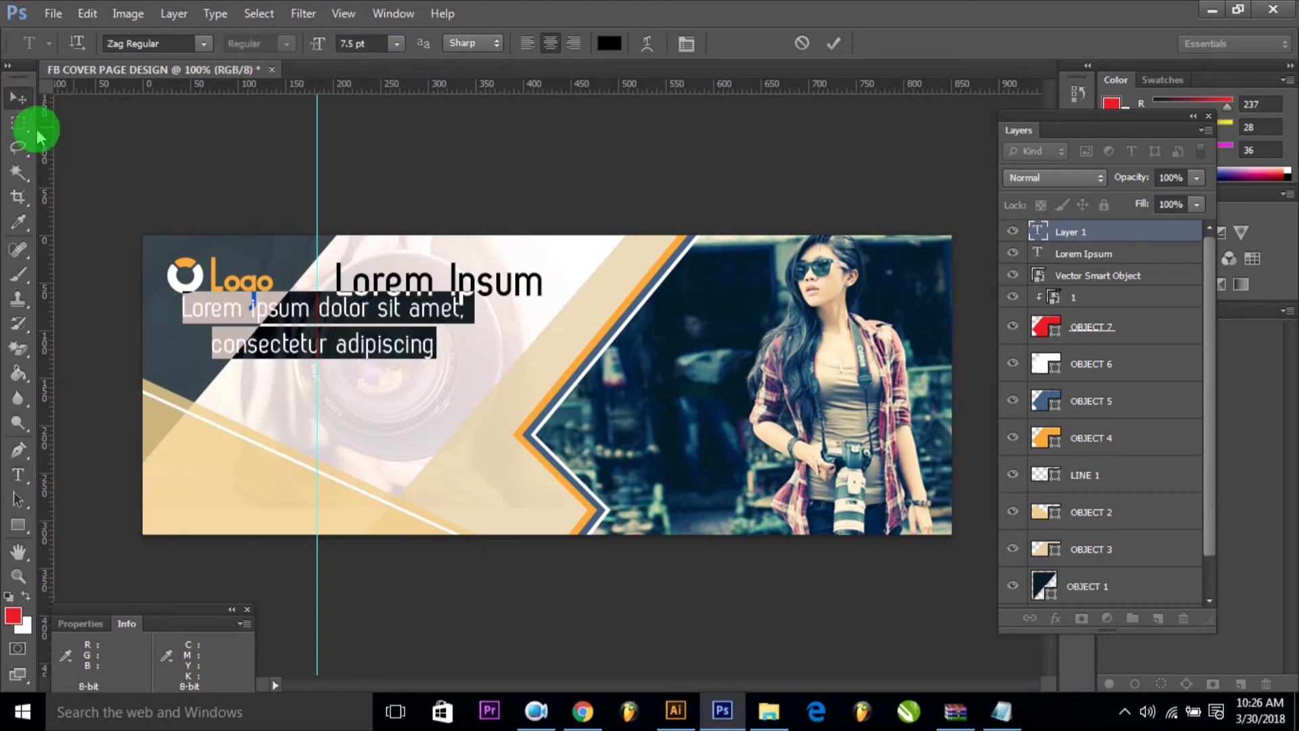
Move the subtitle under the heading, scale it to about 88%, and nudge OBJECT 3 15 px right.
{"action": "left_click_drag", "start_coordinate": [345, 311], "coordinate": [432, 322]}
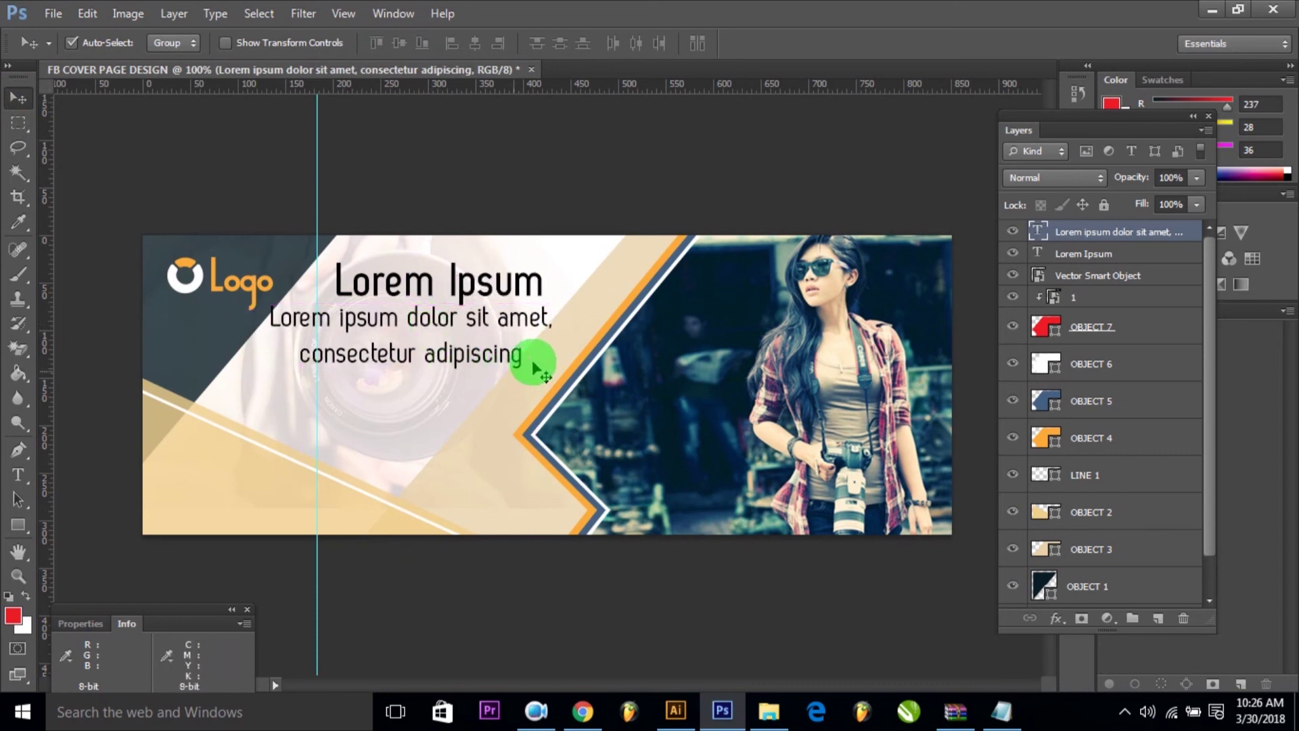
{"action": "key", "text": "ctrl+t"}
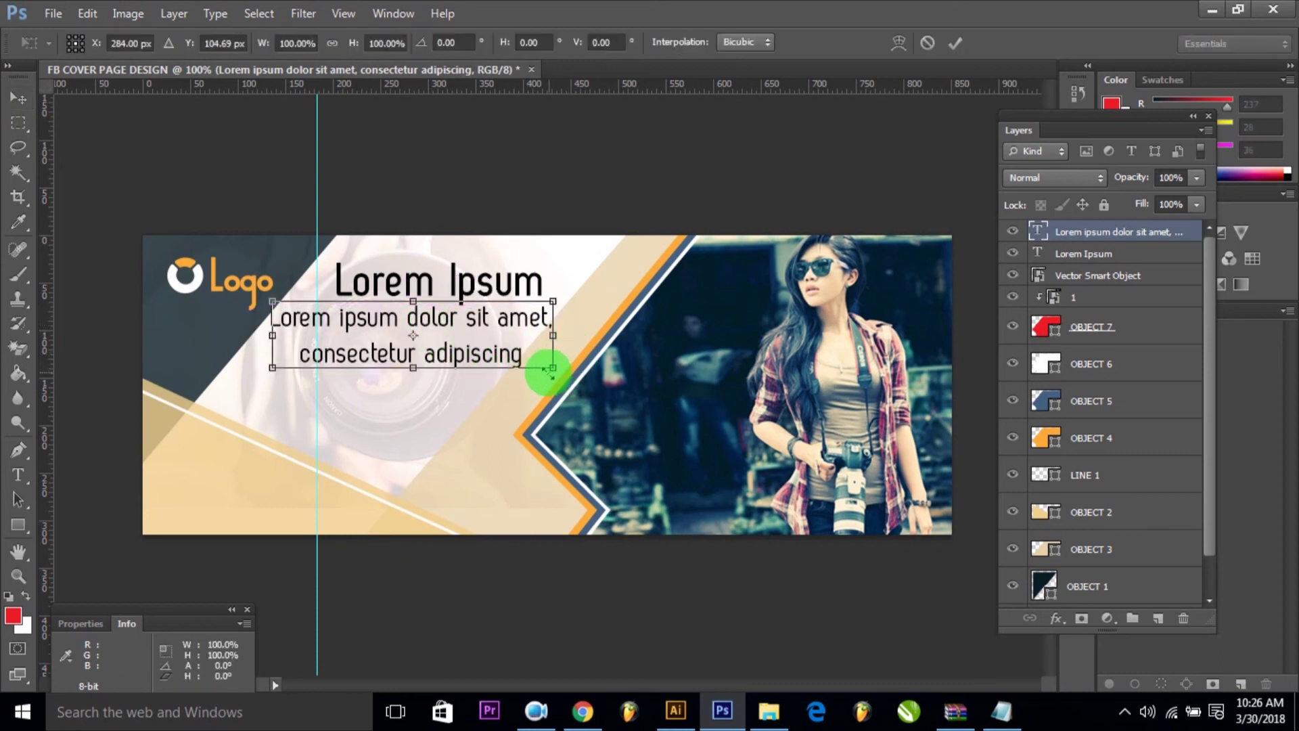
{"action": "left_click_drag", "start_coordinate": [552, 368], "coordinate": [520, 356]}
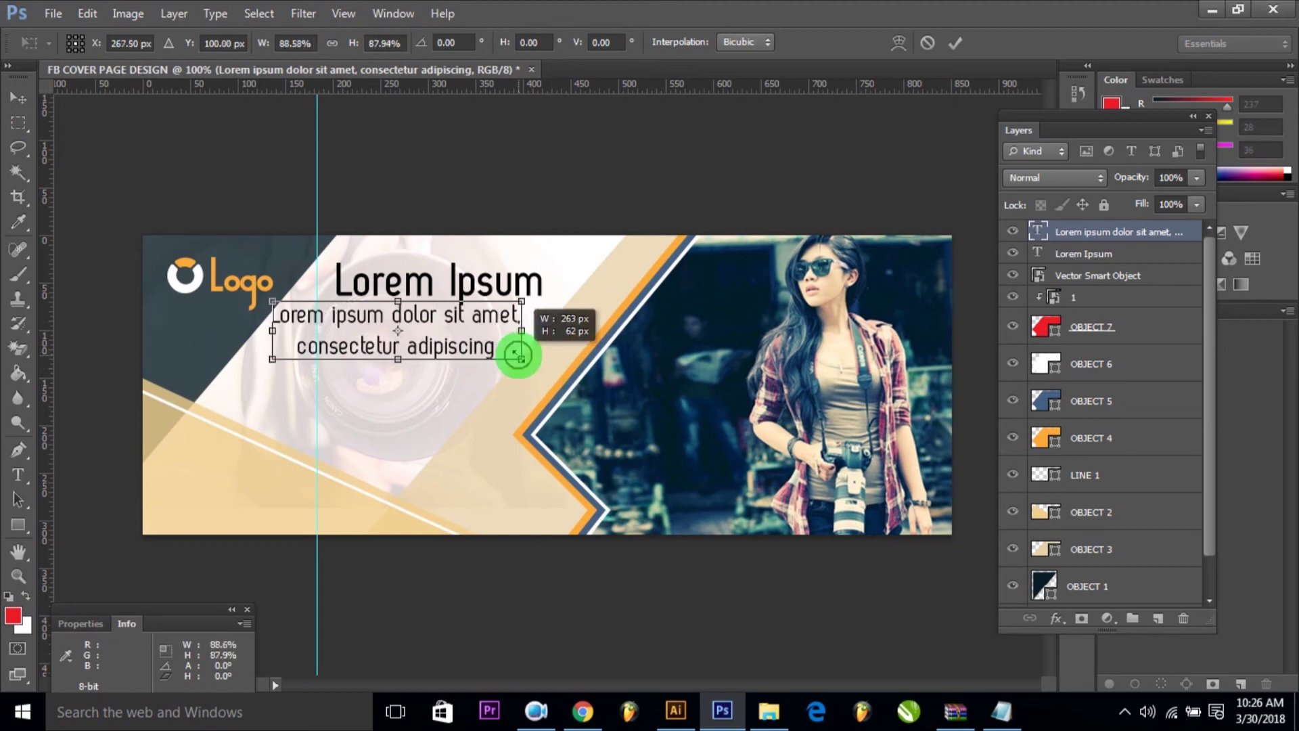
{"action": "key", "text": "Return"}
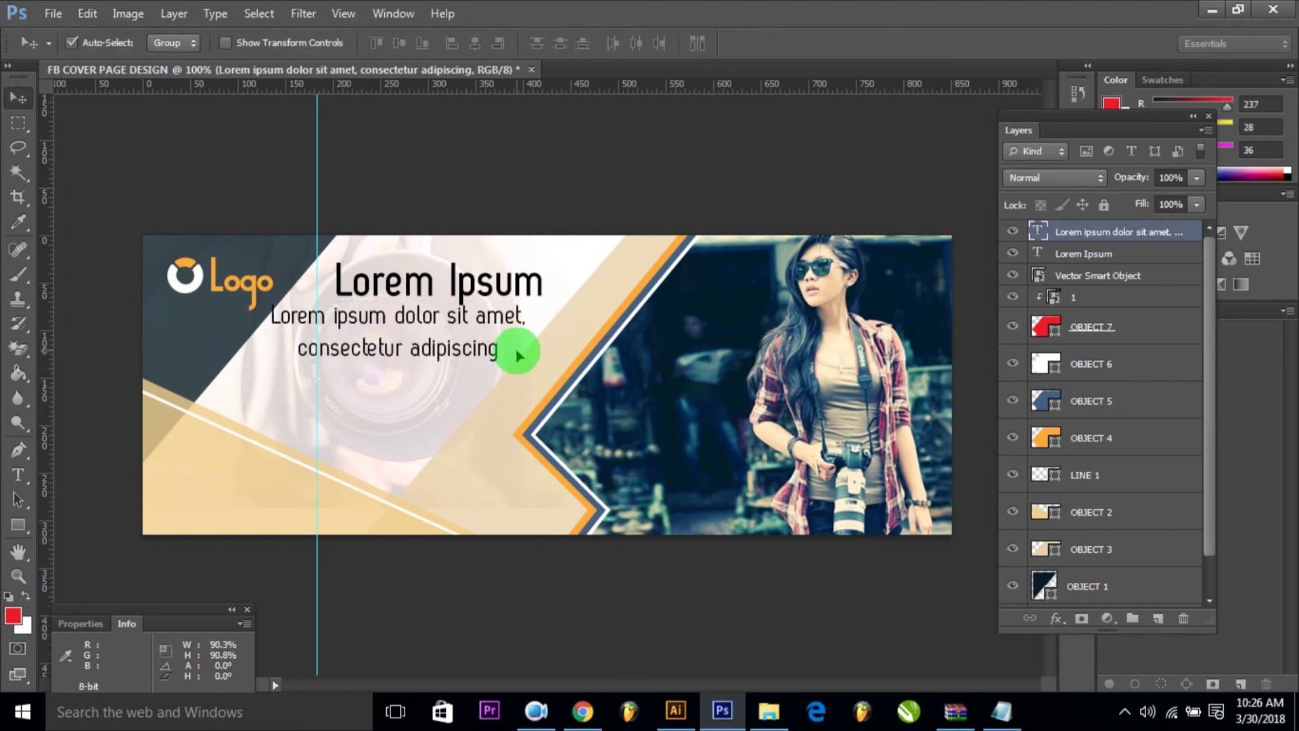
{"action": "left_click_drag", "start_coordinate": [452, 327], "coordinate": [467, 332]}
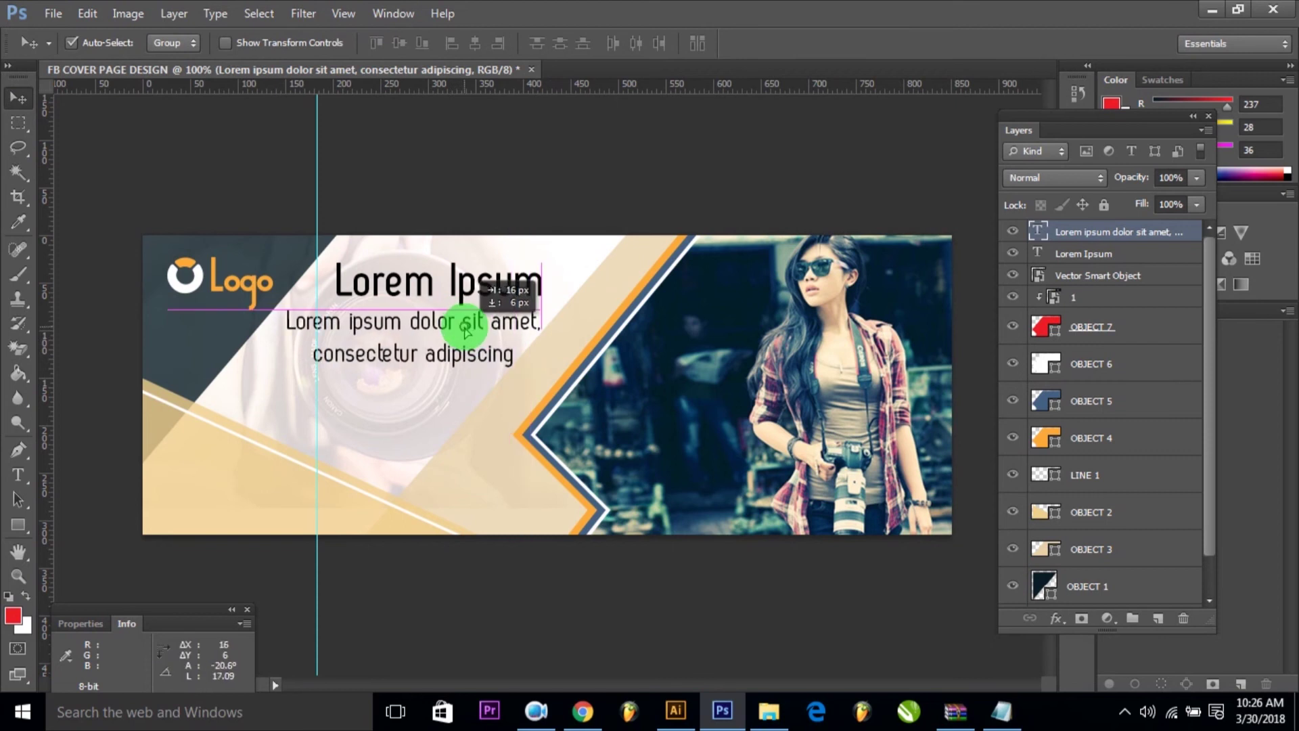
{"action": "left_click", "coordinate": [575, 331]}
{"action": "key", "text": "Right"}
{"action": "key", "text": "Right"}
{"action": "key", "text": "Right"}
{"action": "key", "text": "Right"}
{"action": "key", "text": "Right"}
{"action": "key", "text": "Right"}
{"action": "key", "text": "Right"}
{"action": "key", "text": "Right"}
{"action": "key", "text": "Right"}
{"action": "key", "text": "Right"}
{"action": "key", "text": "Right"}
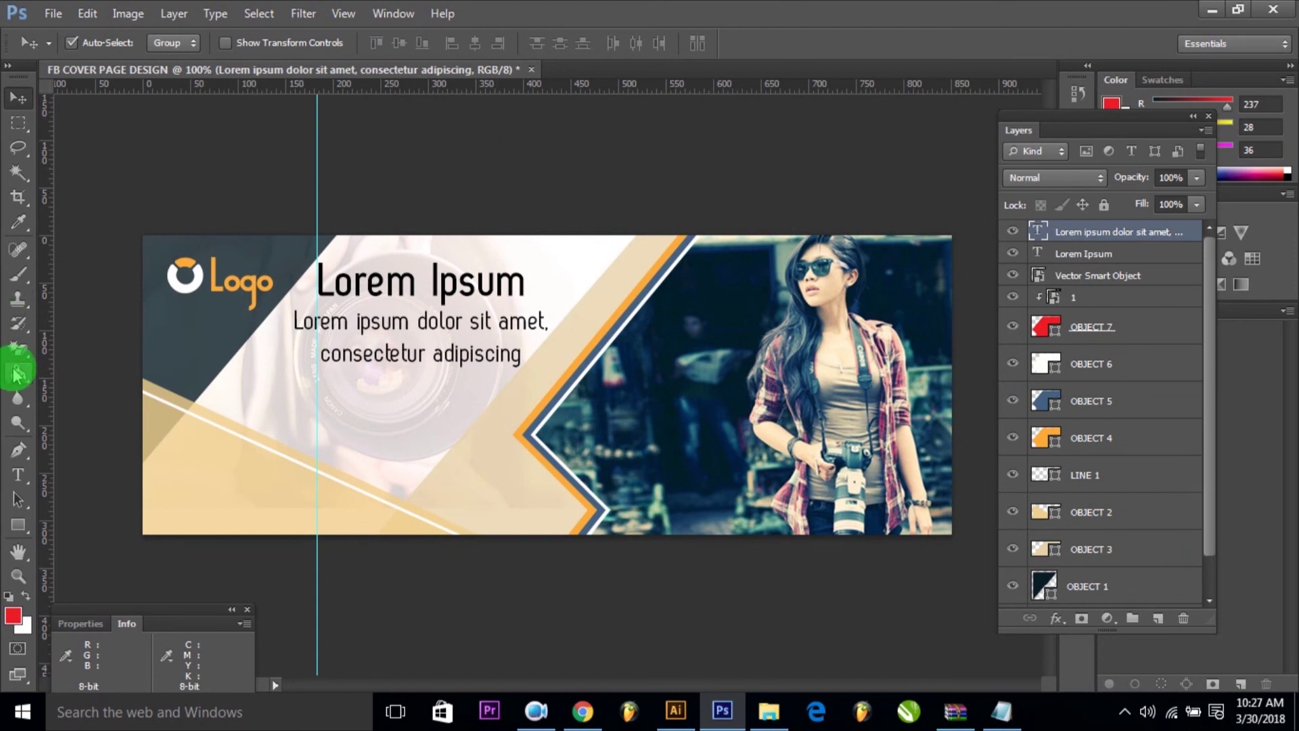
Choose a 46 px textured brush tip for the Brush tool.
{"action": "left_click", "coordinate": [14, 281]}
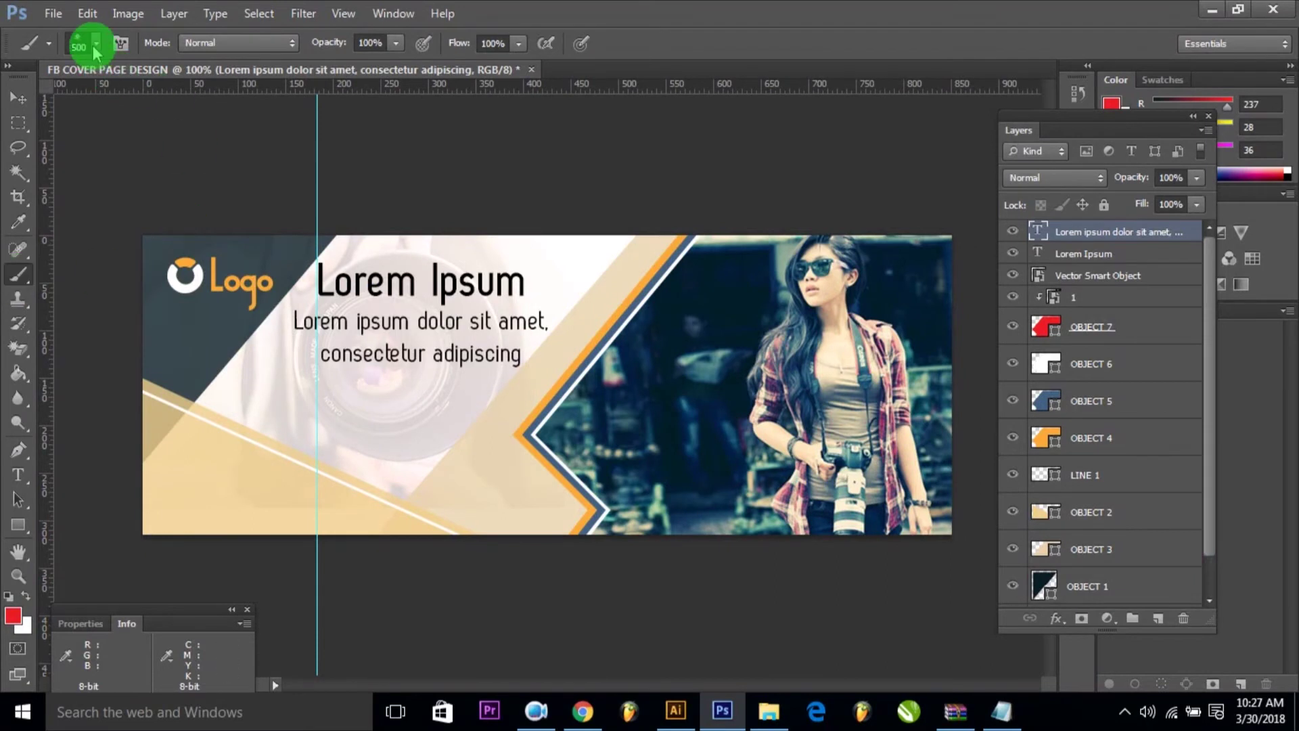
{"action": "left_click", "coordinate": [96, 46]}
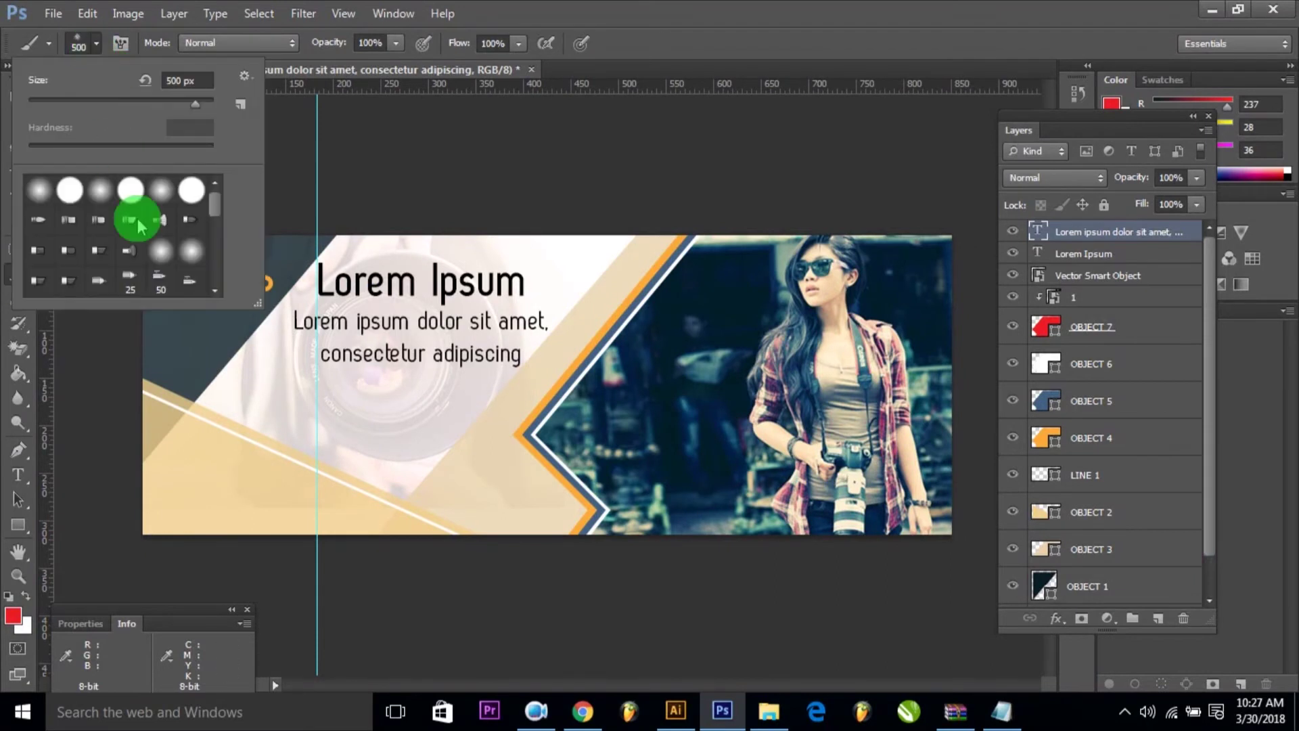
{"action": "mouse_move", "coordinate": [218, 213]}
{"action": "left_mouse_down"}
{"action": "mouse_move", "coordinate": [218, 279]}
{"action": "mouse_move", "coordinate": [217, 246]}
{"action": "left_mouse_up"}
{"action": "left_click", "coordinate": [100, 233]}
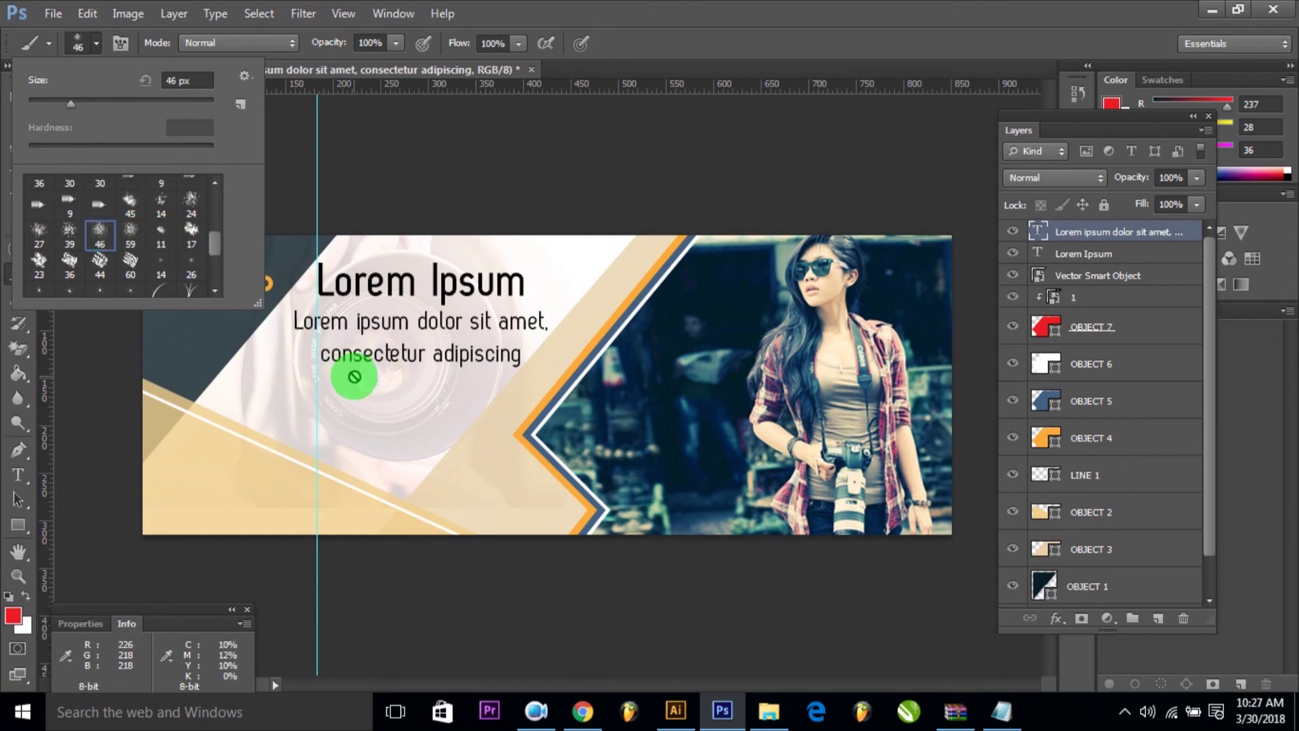
{"action": "left_click", "coordinate": [354, 377]}
Add a new empty layer and sample the logo's orange as the foreground colour.
{"action": "left_click", "coordinate": [1159, 620]}
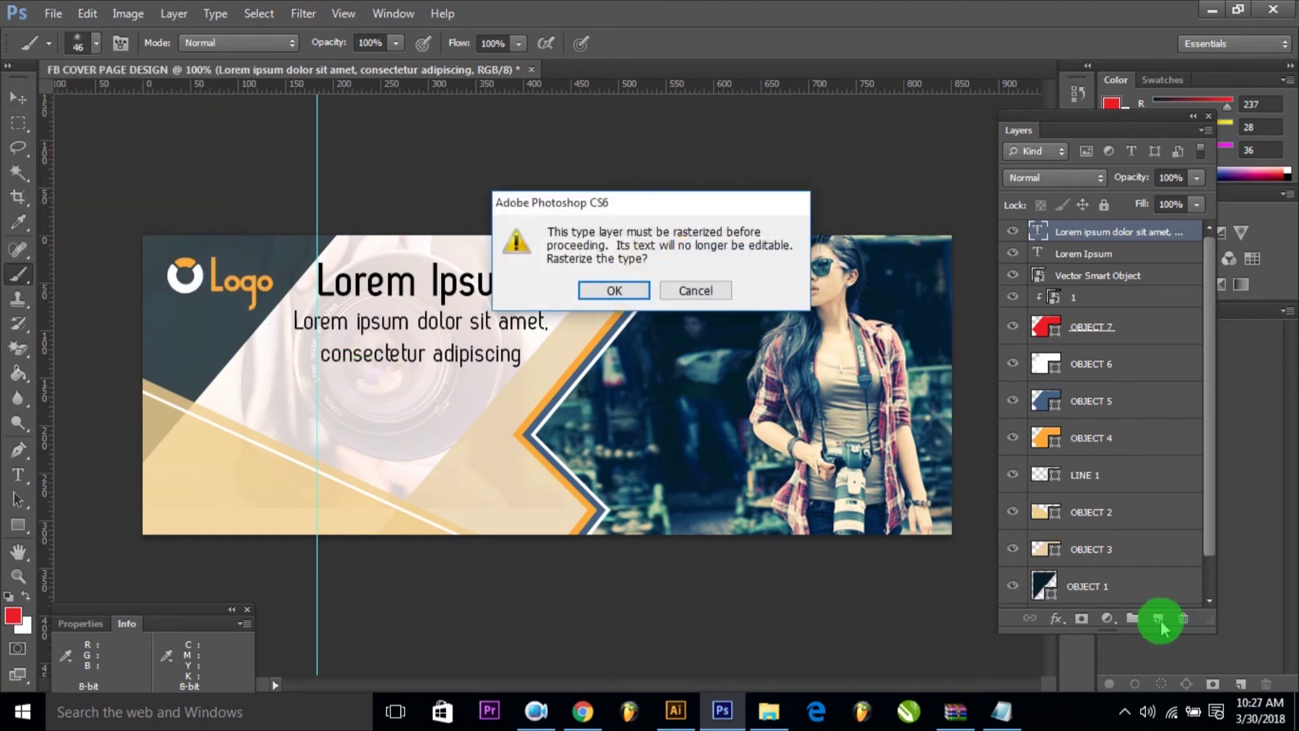
{"action": "left_click", "coordinate": [697, 290]}
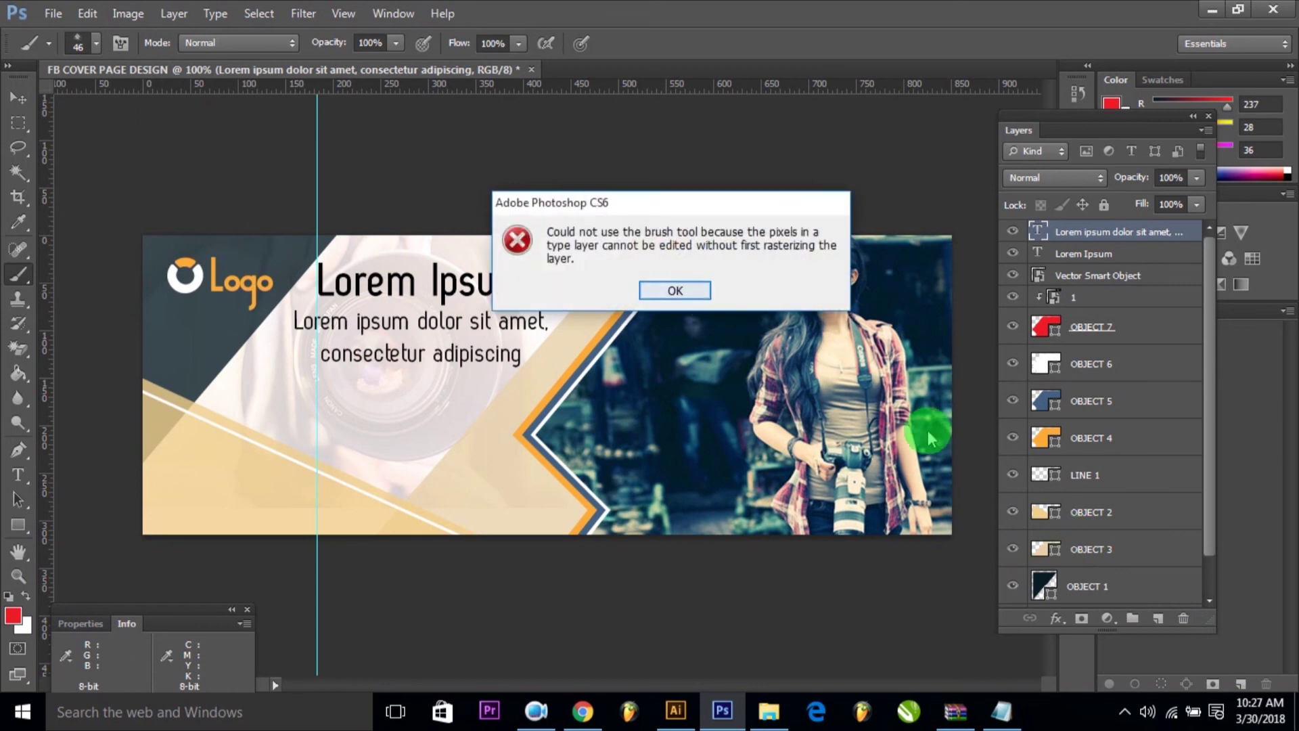
{"action": "left_click", "coordinate": [679, 290]}
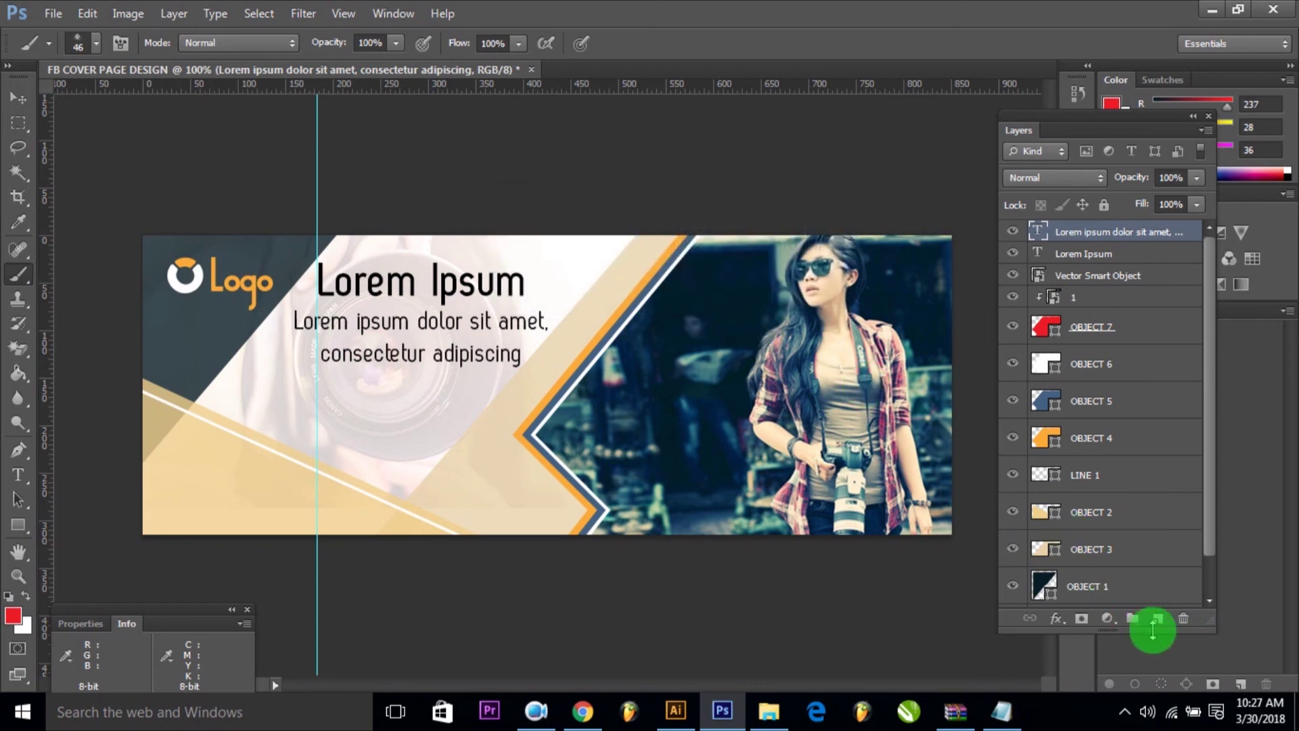
{"action": "left_click", "coordinate": [1159, 618]}
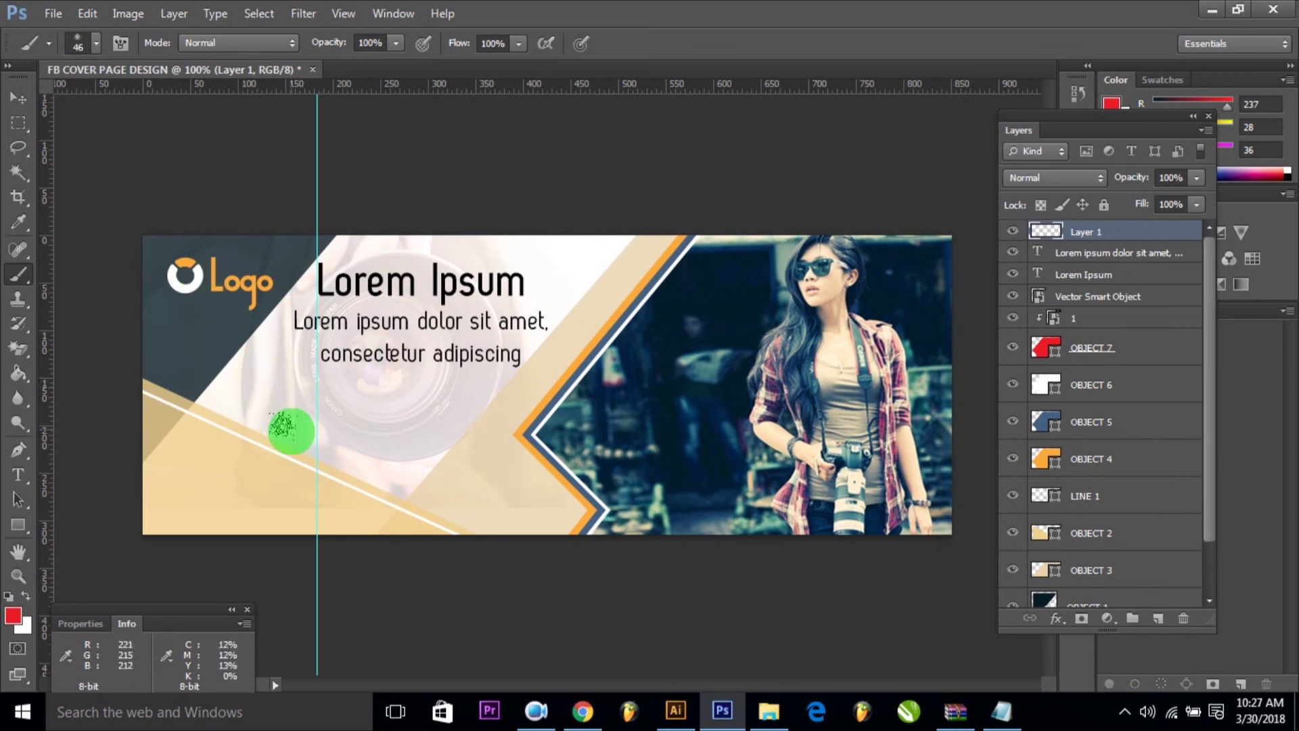
{"action": "left_click", "coordinate": [13, 615]}
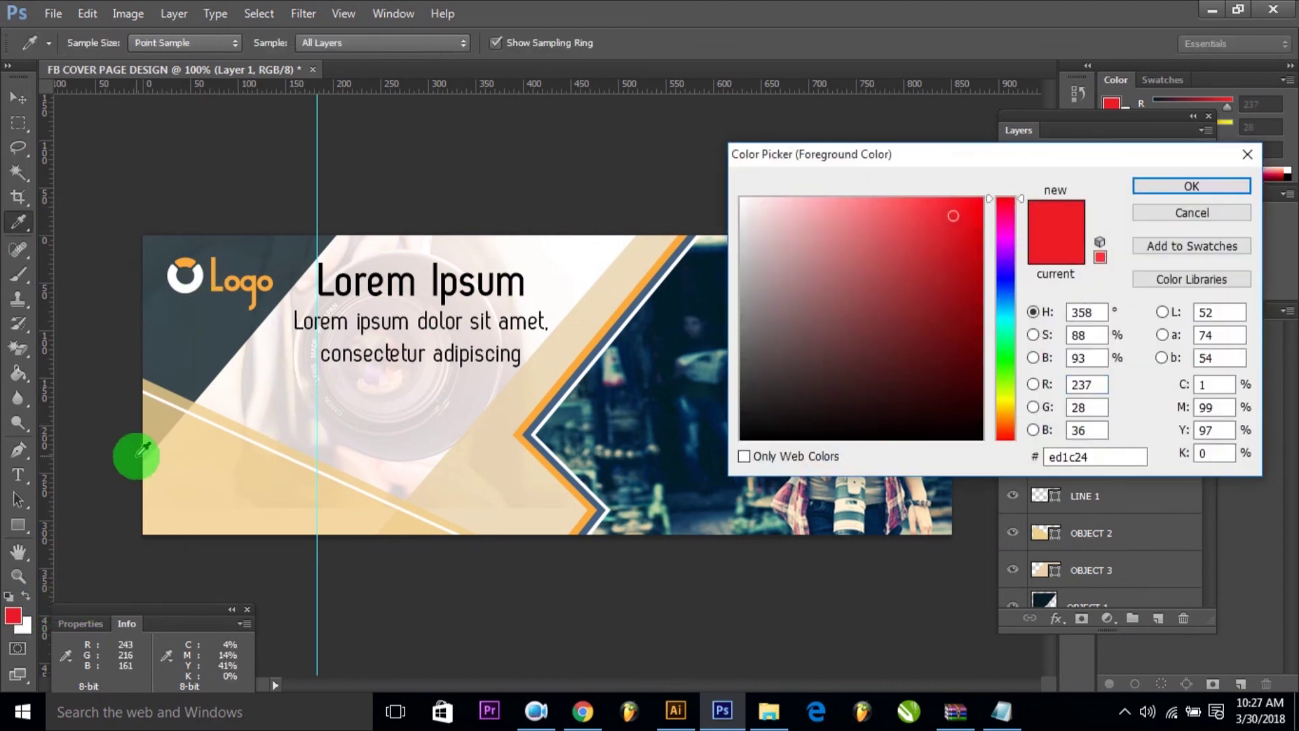
{"action": "left_click", "coordinate": [220, 264]}
{"action": "left_click", "coordinate": [1149, 187]}
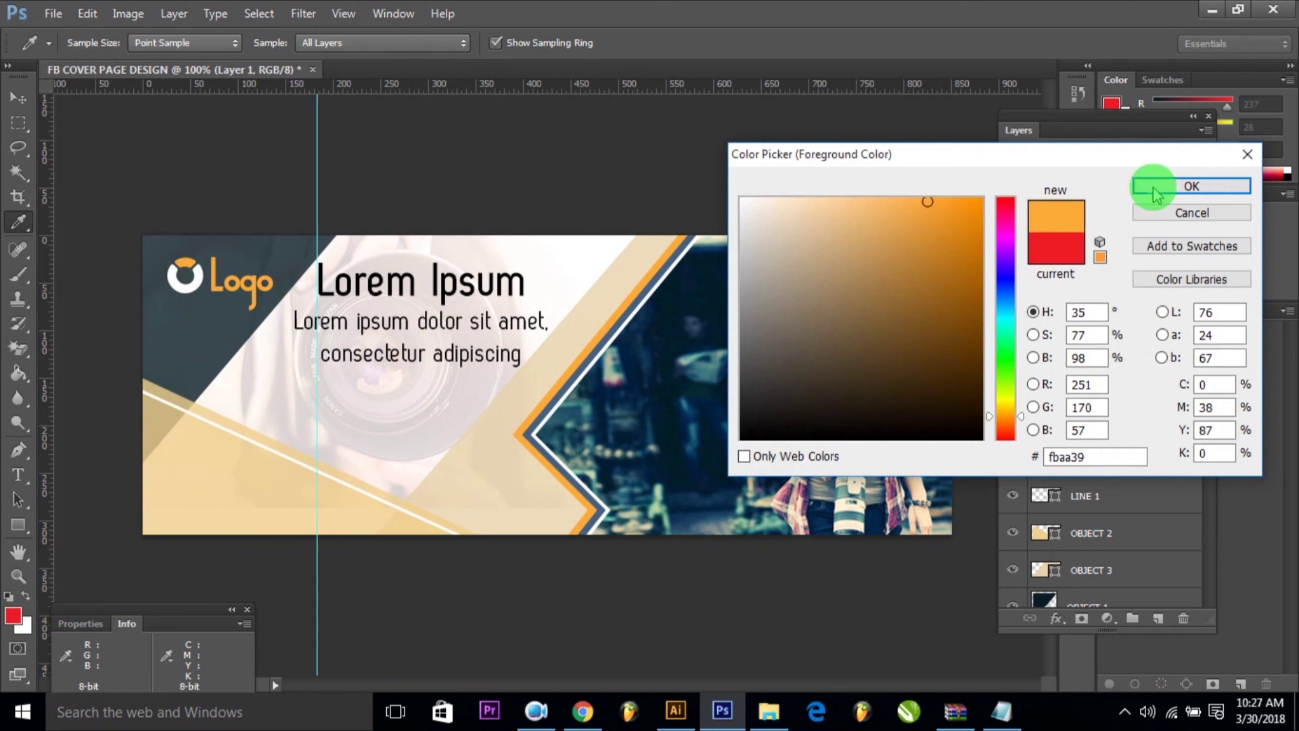
Paint an orange brush stroke below the subtitle across the lens area.
{"action": "left_click_drag", "start_coordinate": [335, 416], "coordinate": [407, 439]}
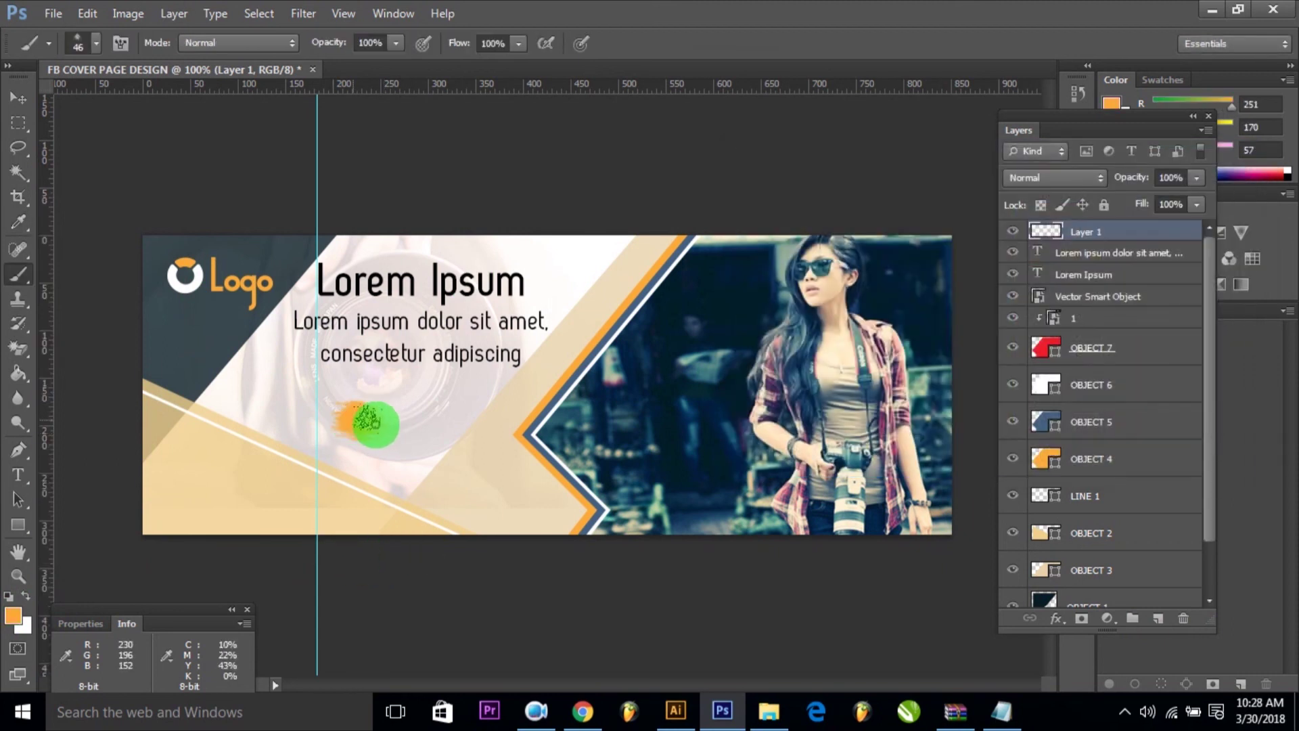
{"action": "key", "text": "ctrl+z"}
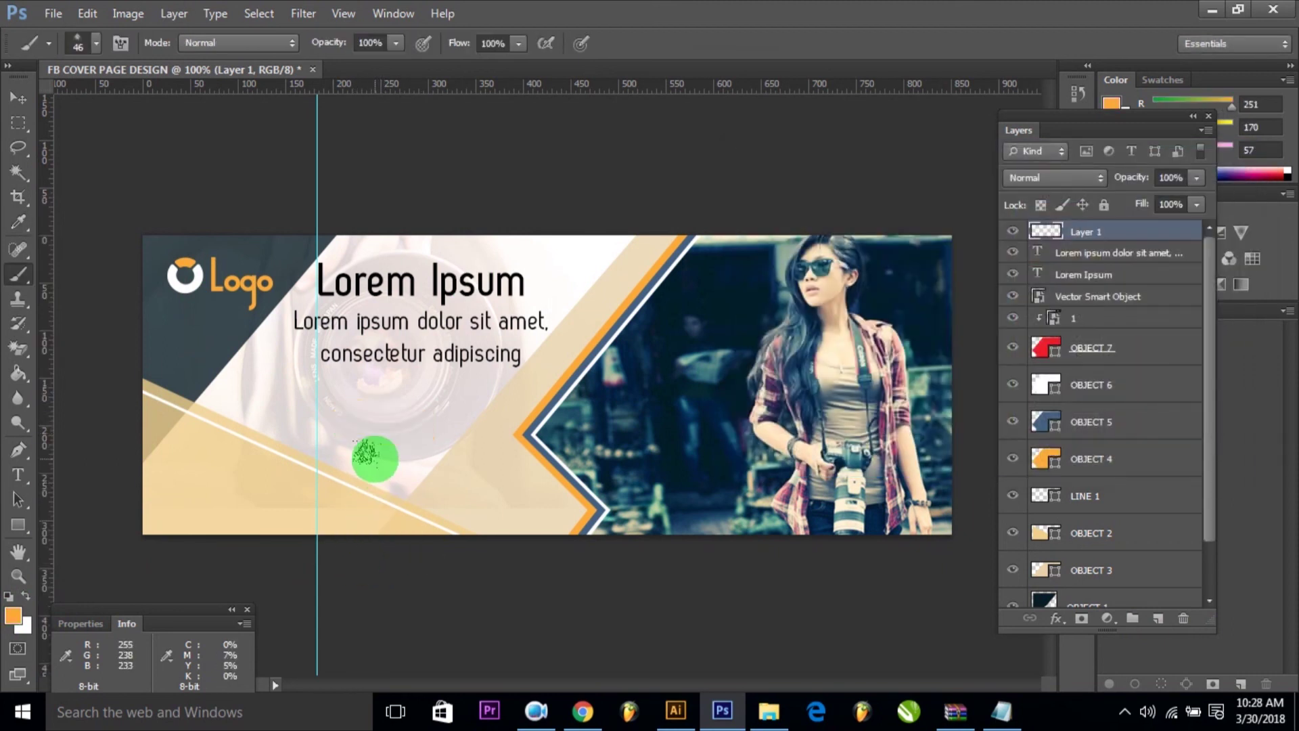
{"action": "mouse_move", "coordinate": [347, 411]}
{"action": "left_mouse_down"}
{"action": "mouse_move", "coordinate": [437, 409]}
{"action": "mouse_move", "coordinate": [337, 409]}
{"action": "mouse_move", "coordinate": [429, 407]}
{"action": "mouse_move", "coordinate": [441, 419]}
{"action": "mouse_move", "coordinate": [354, 426]}
{"action": "mouse_move", "coordinate": [328, 415]}
{"action": "mouse_move", "coordinate": [330, 397]}
{"action": "mouse_move", "coordinate": [400, 398]}
{"action": "mouse_move", "coordinate": [439, 400]}
{"action": "mouse_move", "coordinate": [293, 412]}
{"action": "mouse_move", "coordinate": [320, 413]}
{"action": "left_mouse_up"}
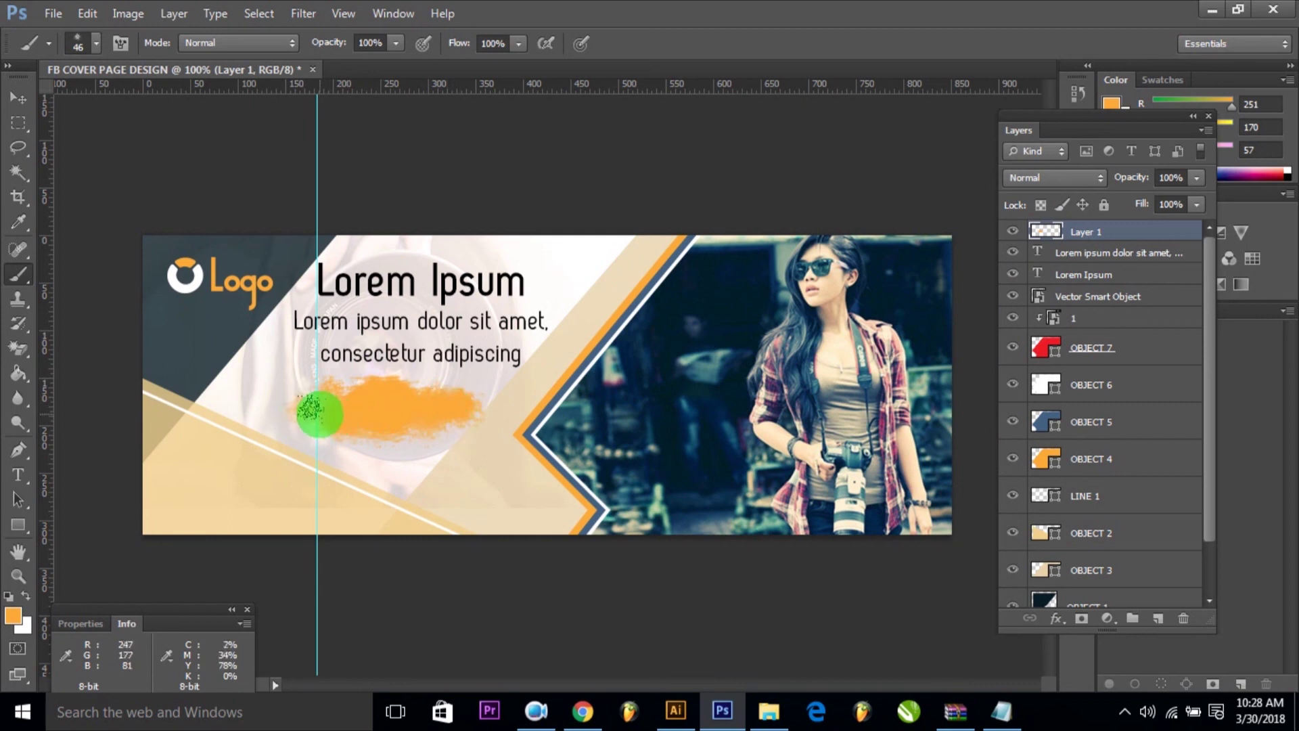
{"action": "left_click", "coordinate": [18, 98]}
{"action": "left_click", "coordinate": [269, 135]}
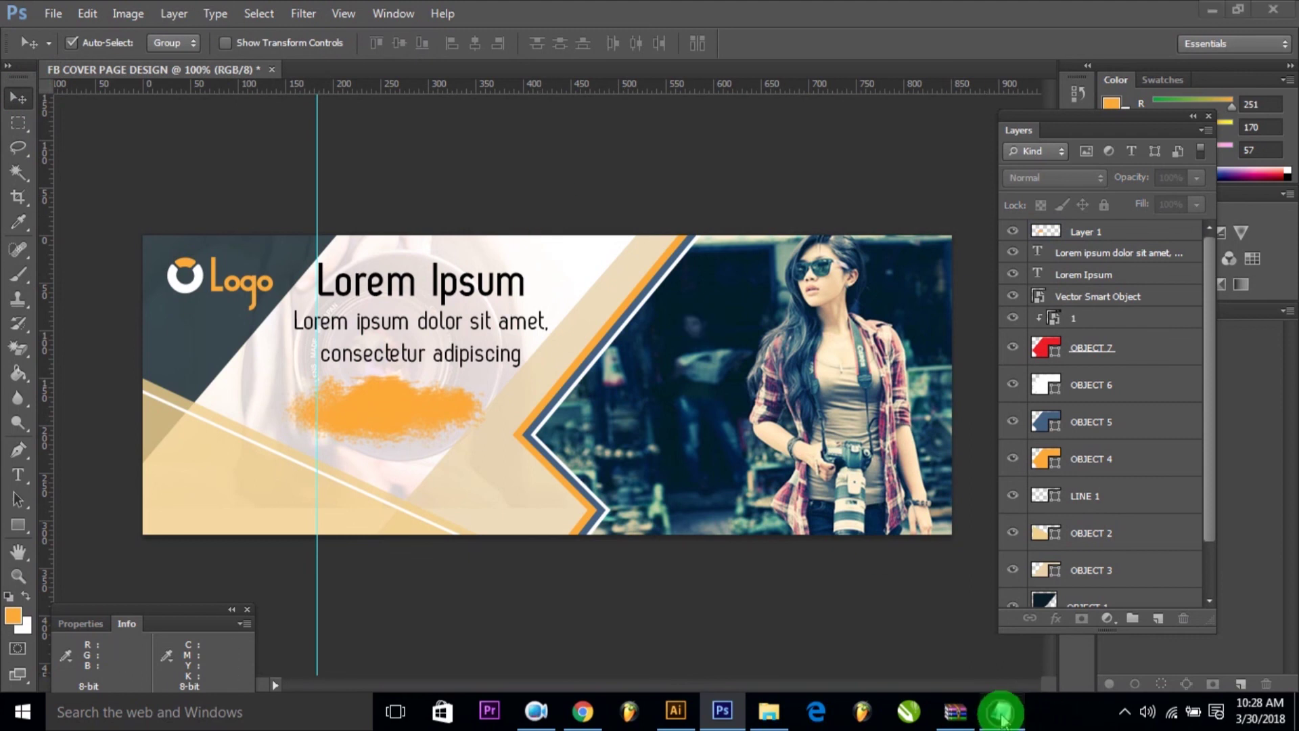
Duplicate the Lorem Ipsum heading onto the orange stroke, above the painted layer.
{"action": "left_click", "coordinate": [1002, 711]}
{"action": "left_click_drag", "start_coordinate": [491, 406], "coordinate": [400, 405]}
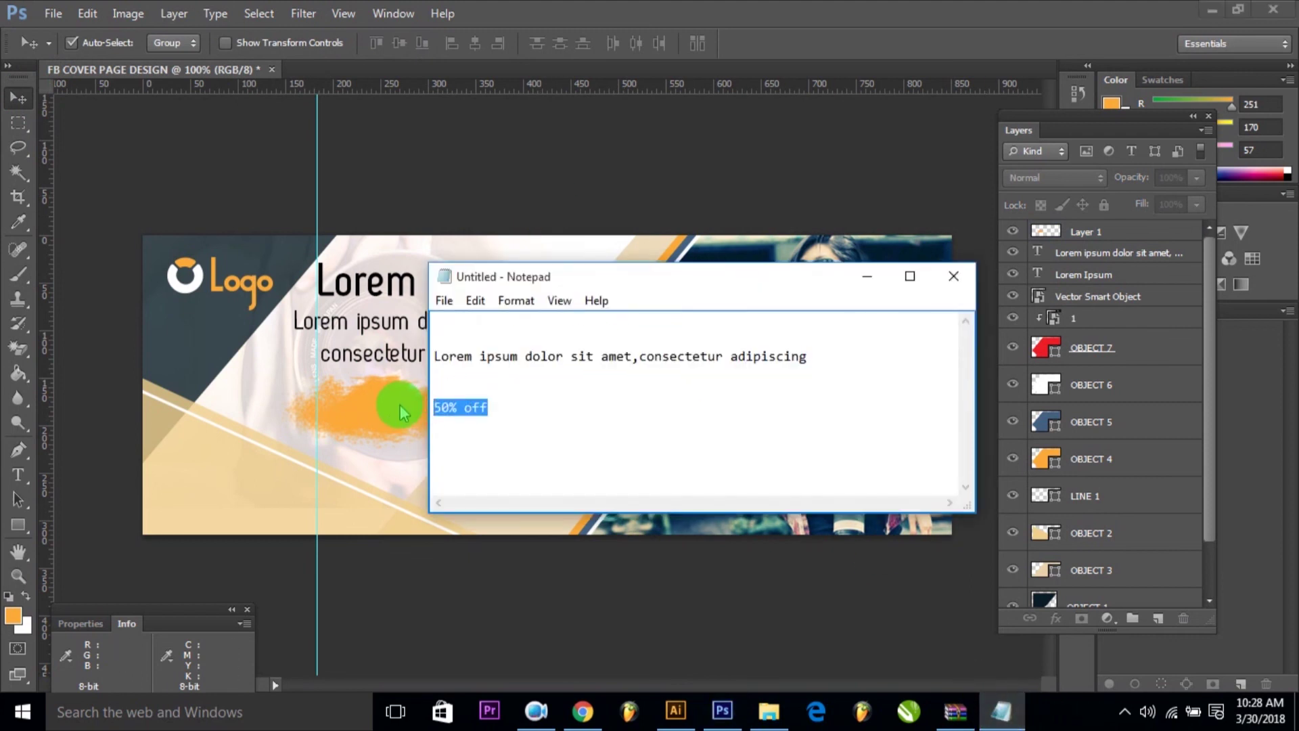
{"action": "key", "text": "ctrl+x"}
{"action": "left_click", "coordinate": [389, 179]}
{"action": "left_click", "coordinate": [405, 283]}
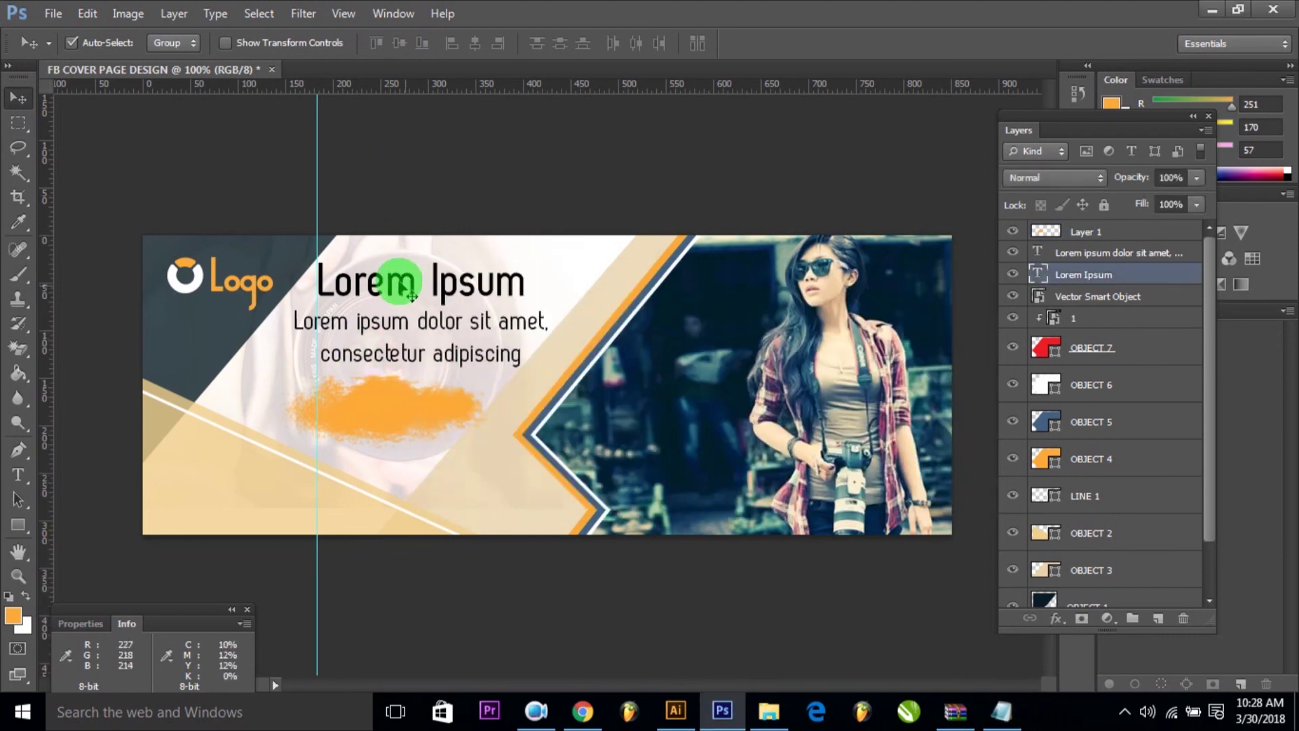
{"action": "left_click_drag", "start_coordinate": [410, 293], "coordinate": [447, 413]}
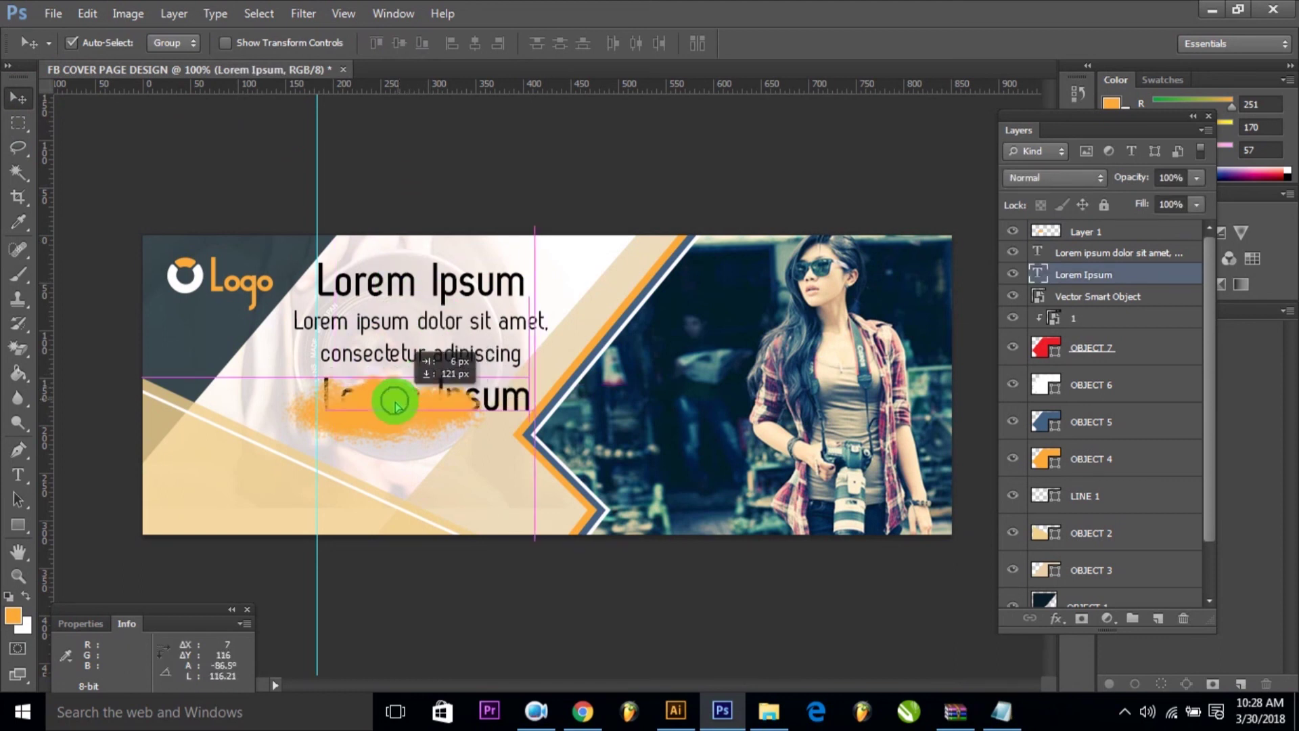
{"action": "left_click_drag", "start_coordinate": [1120, 277], "coordinate": [1110, 227]}
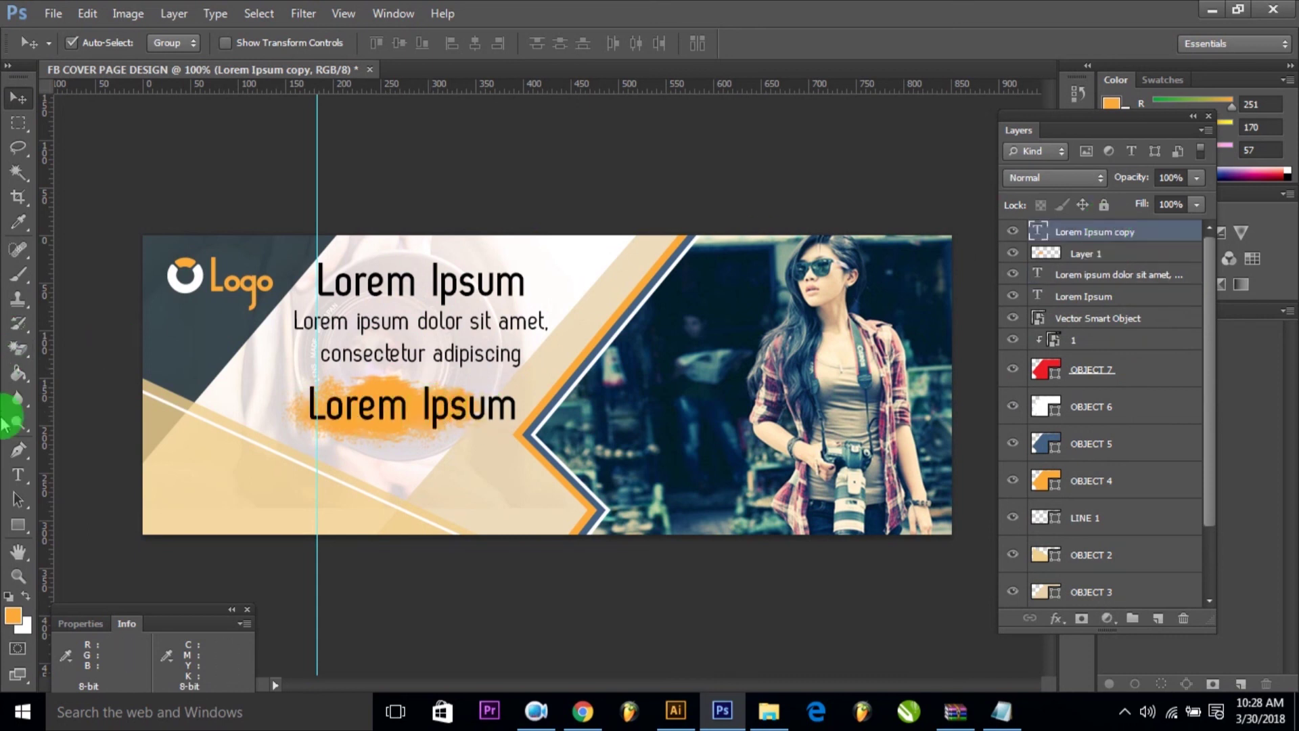
Replace the copied heading's text with '50% off'.
{"action": "left_click", "coordinate": [18, 474]}
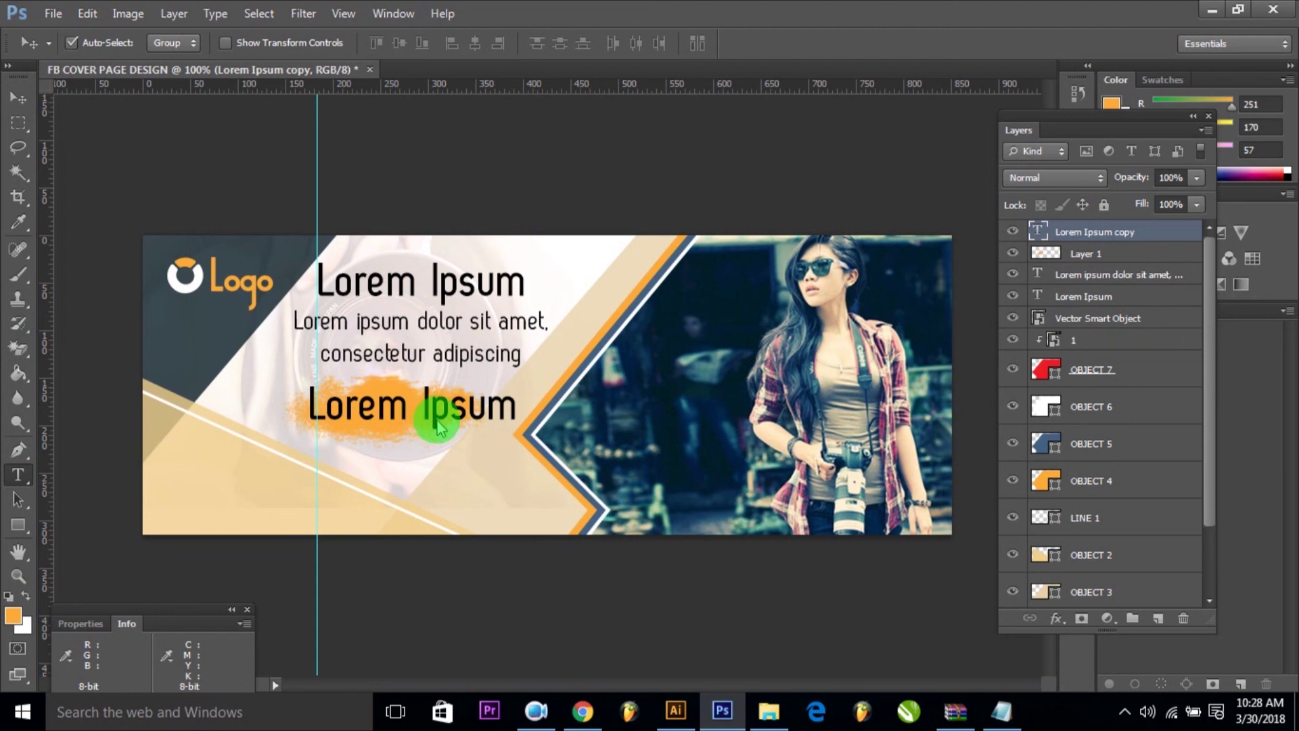
{"action": "left_click", "coordinate": [411, 408]}
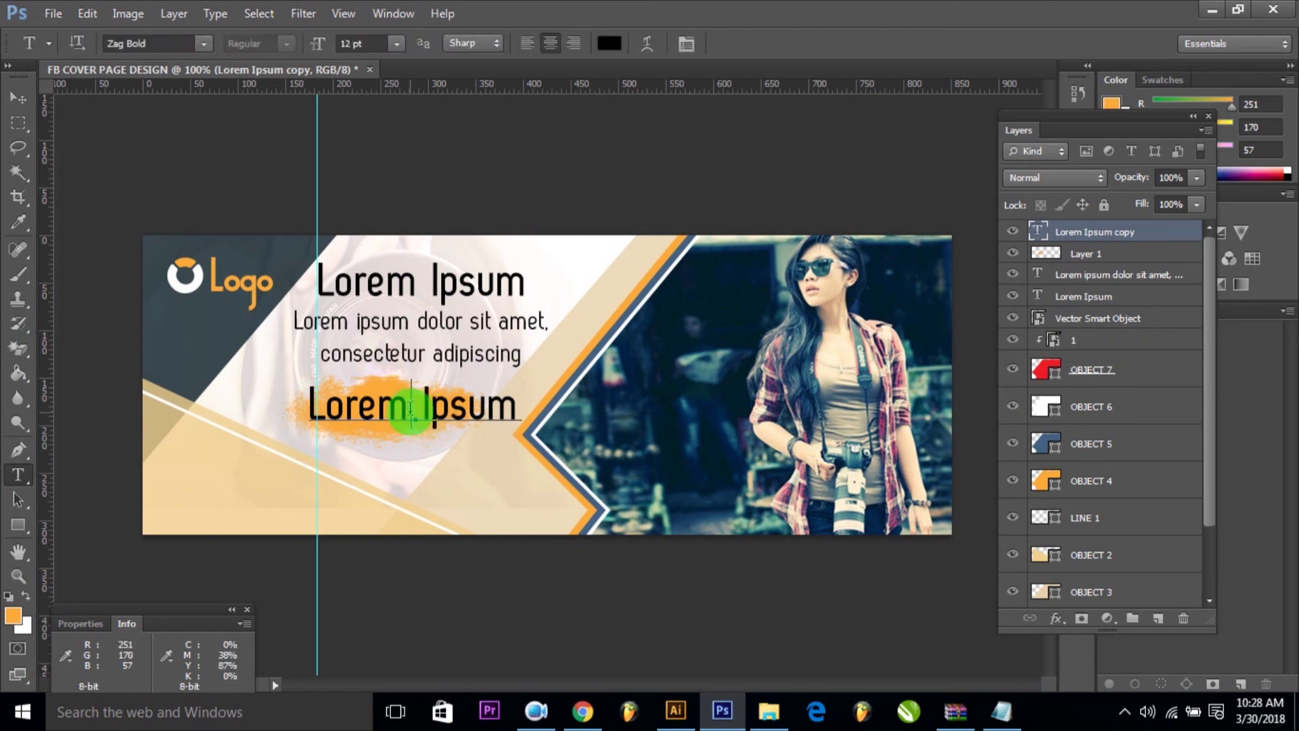
{"action": "triple_click", "coordinate": [410, 409]}
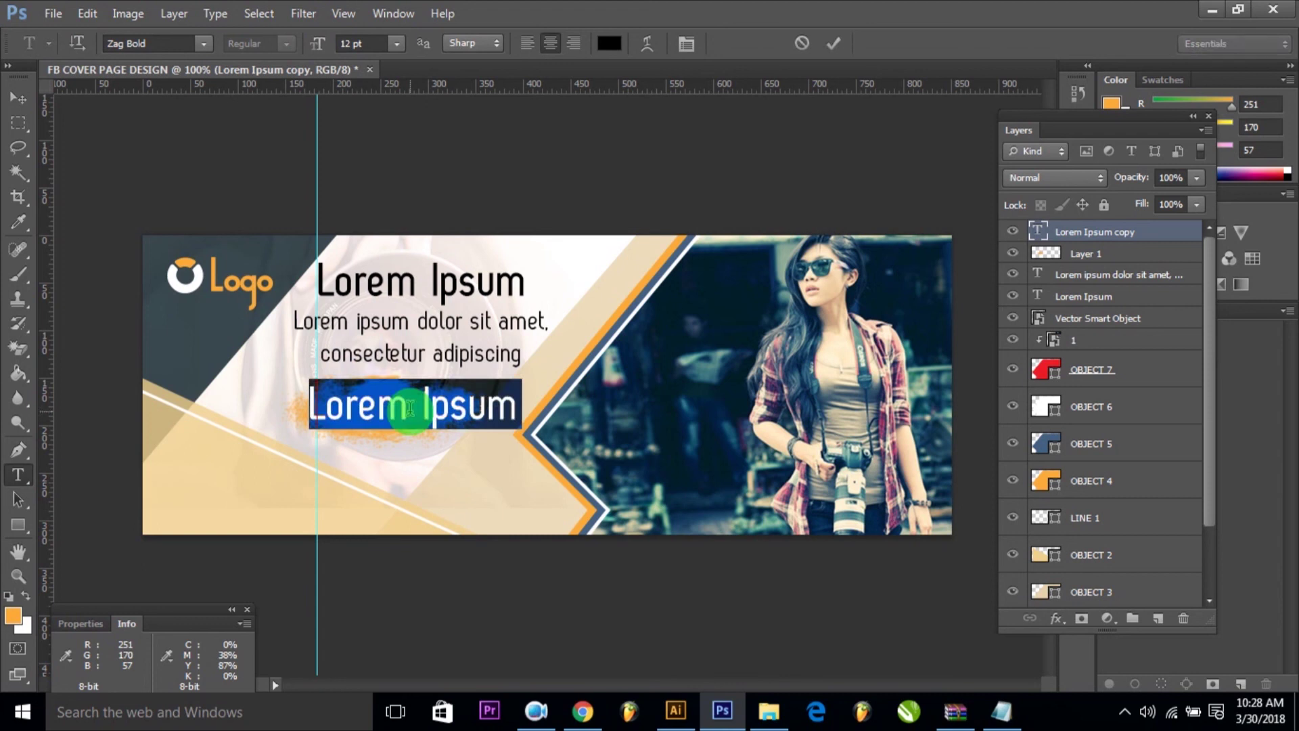
{"action": "left_click", "coordinate": [410, 408]}
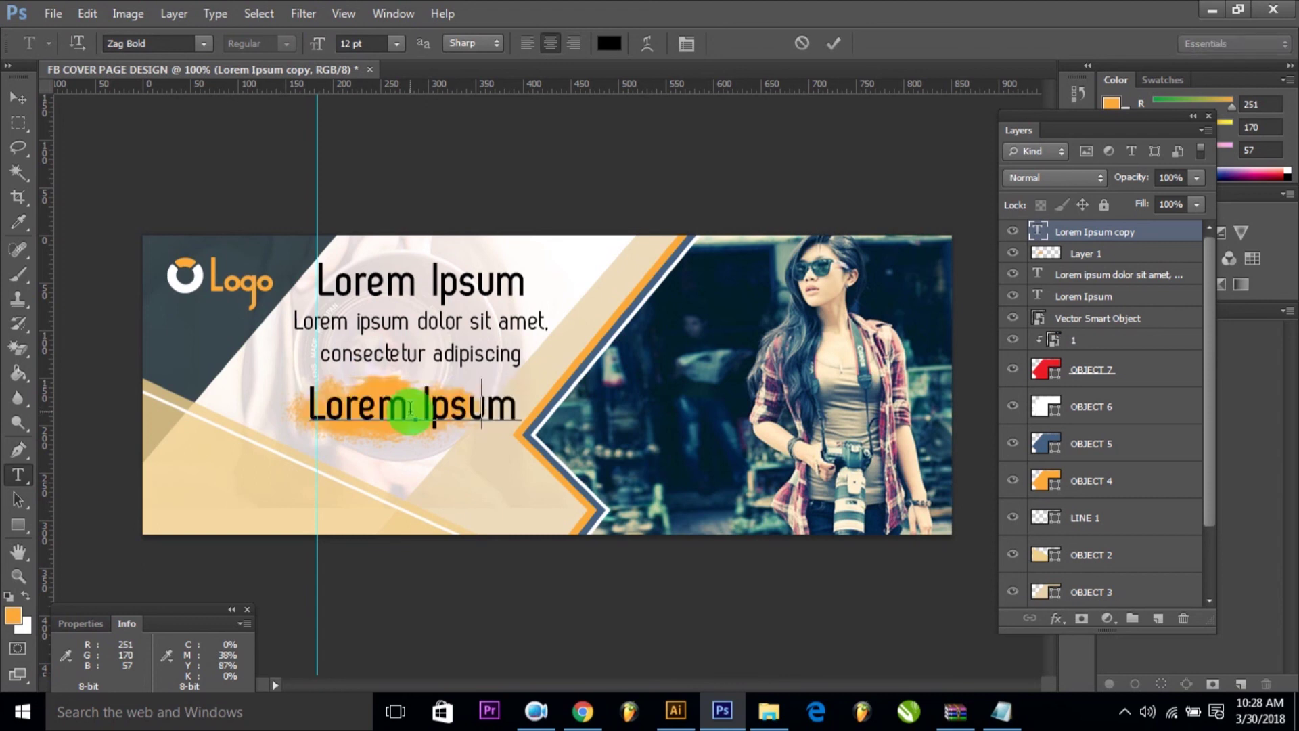
{"action": "type", "text": "50% off"}
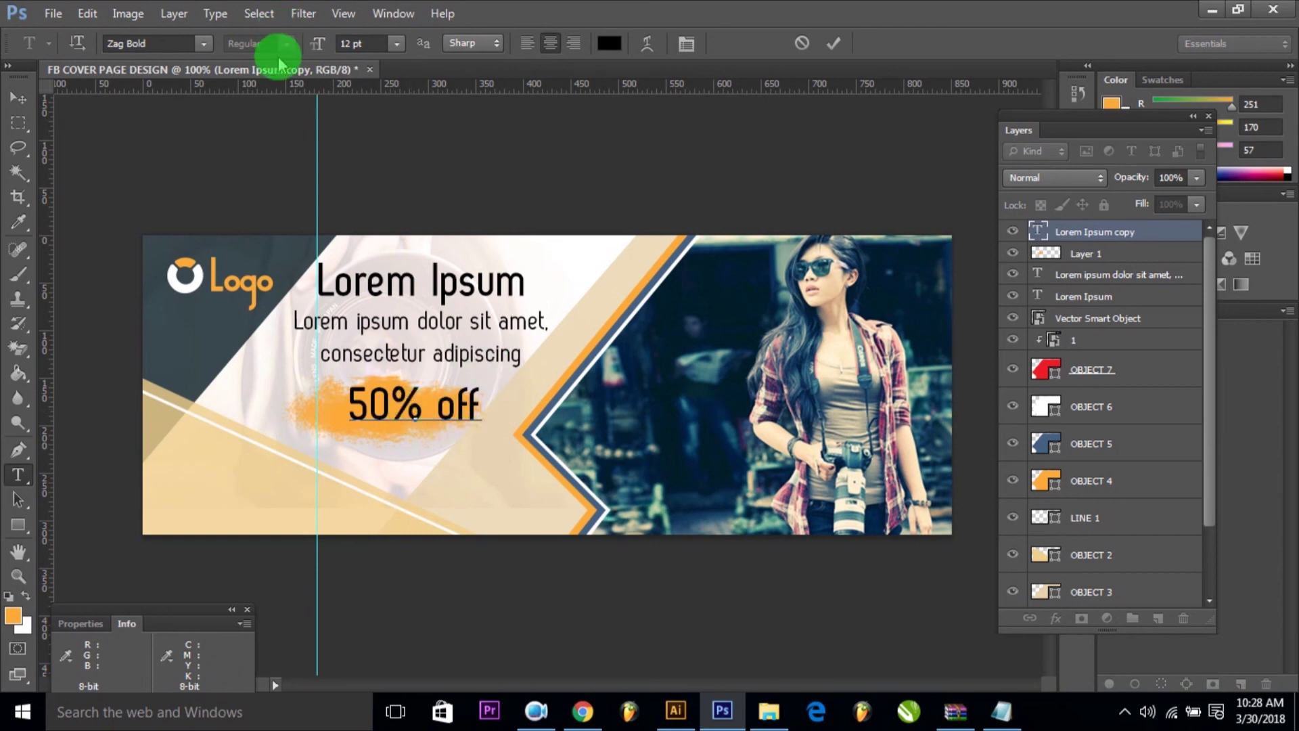
Set '50% off' in Zurich BdXCn BT and nudge it down-left on the brush stroke.
{"action": "key", "text": "ctrl+a"}
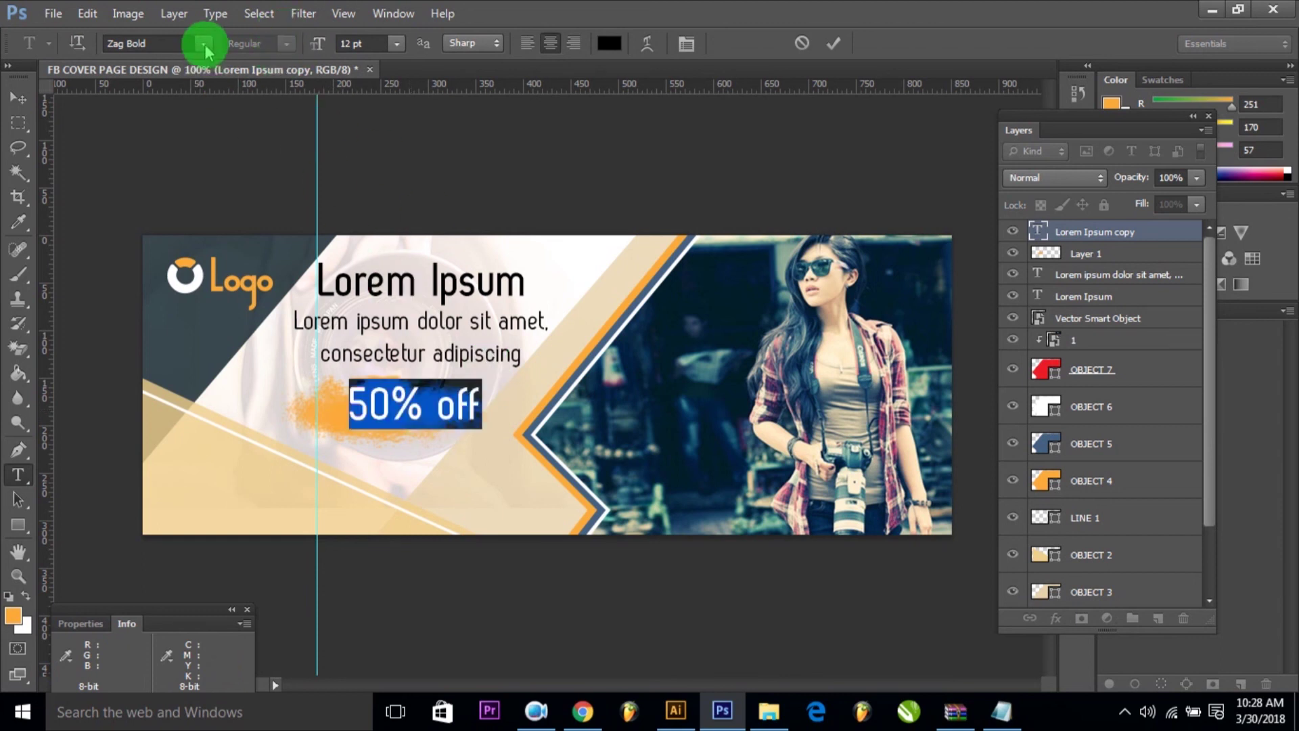
{"action": "left_click", "coordinate": [204, 45]}
{"action": "scroll", "coordinate": [250, 376], "scroll_direction": "down", "scroll_amount": 15}
{"action": "scroll", "coordinate": [250, 376], "scroll_direction": "up", "scroll_amount": 2}
{"action": "scroll", "coordinate": [237, 372], "scroll_direction": "down", "scroll_amount": 1}
{"action": "scroll", "coordinate": [230, 382], "scroll_direction": "up", "scroll_amount": 1}
{"action": "scroll", "coordinate": [230, 380], "scroll_direction": "up", "scroll_amount": 4}
{"action": "scroll", "coordinate": [230, 381], "scroll_direction": "up", "scroll_amount": 1}
{"action": "scroll", "coordinate": [231, 380], "scroll_direction": "up", "scroll_amount": 4}
{"action": "scroll", "coordinate": [230, 380], "scroll_direction": "up", "scroll_amount": 2}
{"action": "scroll", "coordinate": [231, 360], "scroll_direction": "up", "scroll_amount": 3}
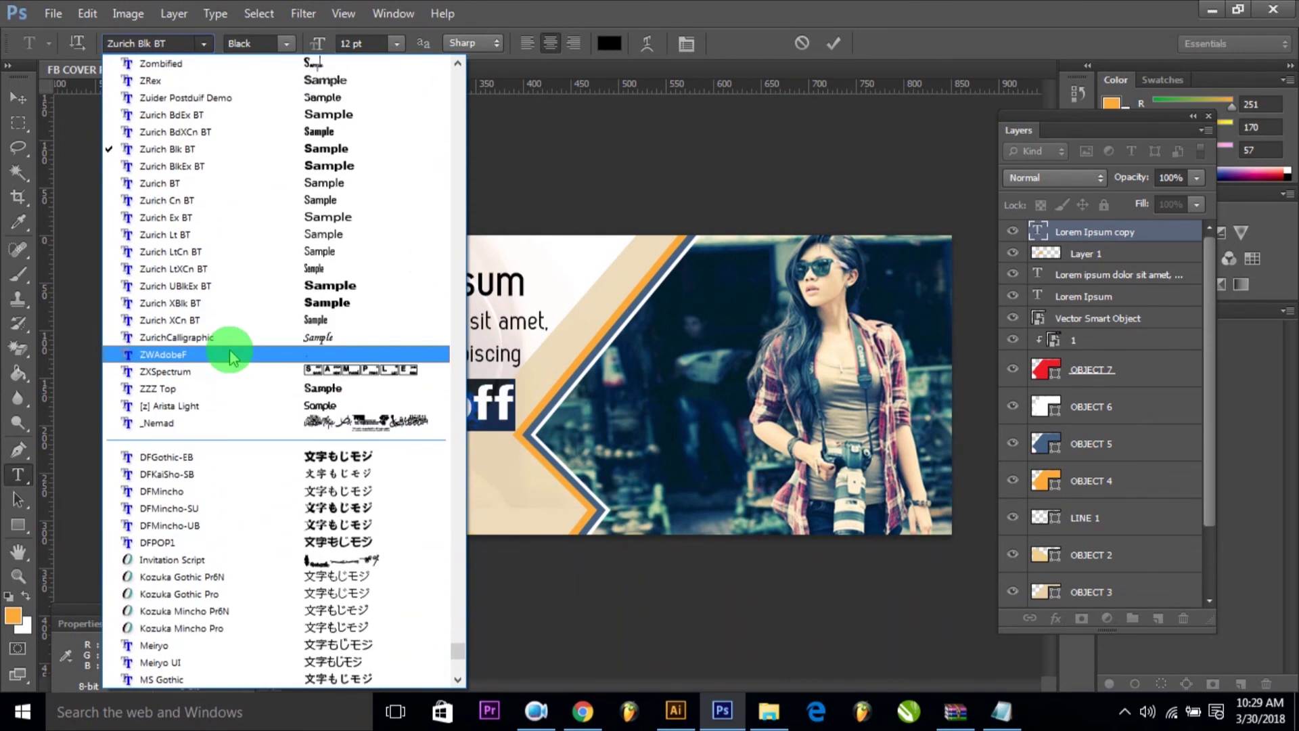
{"action": "left_click", "coordinate": [279, 139]}
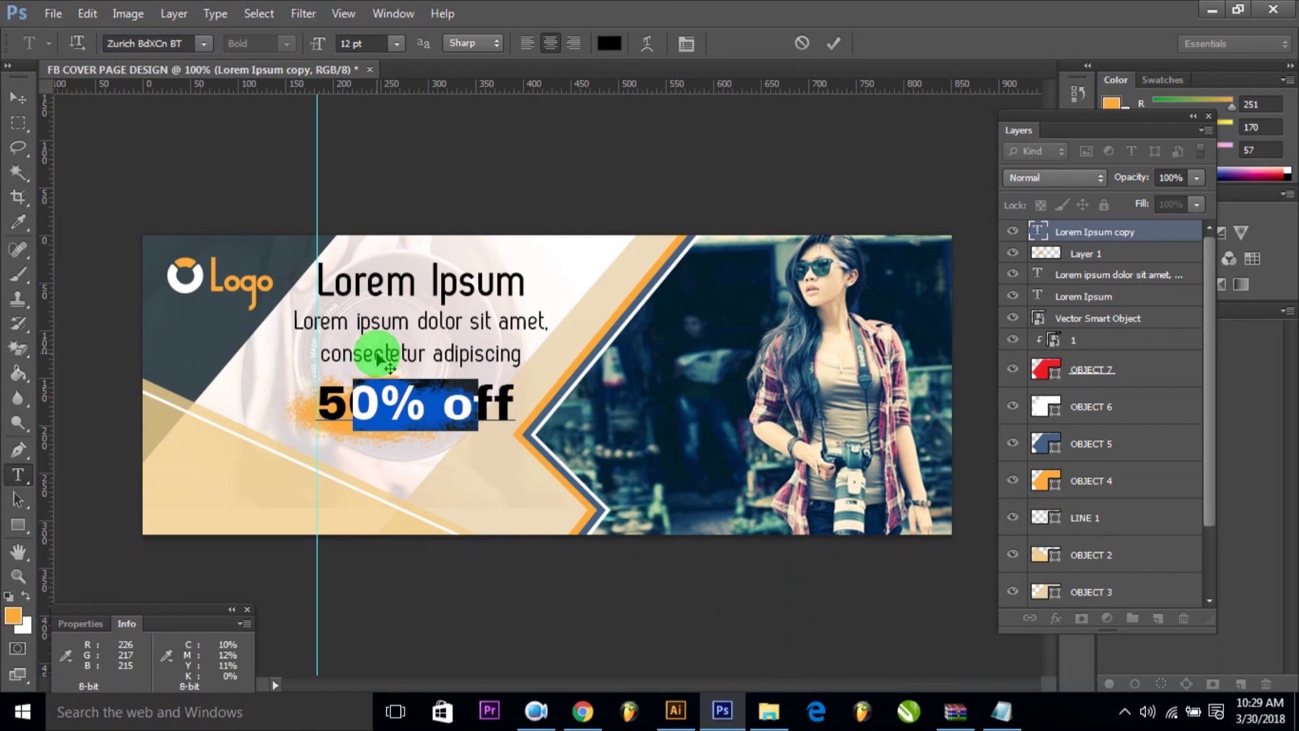
{"action": "left_click", "coordinate": [32, 107]}
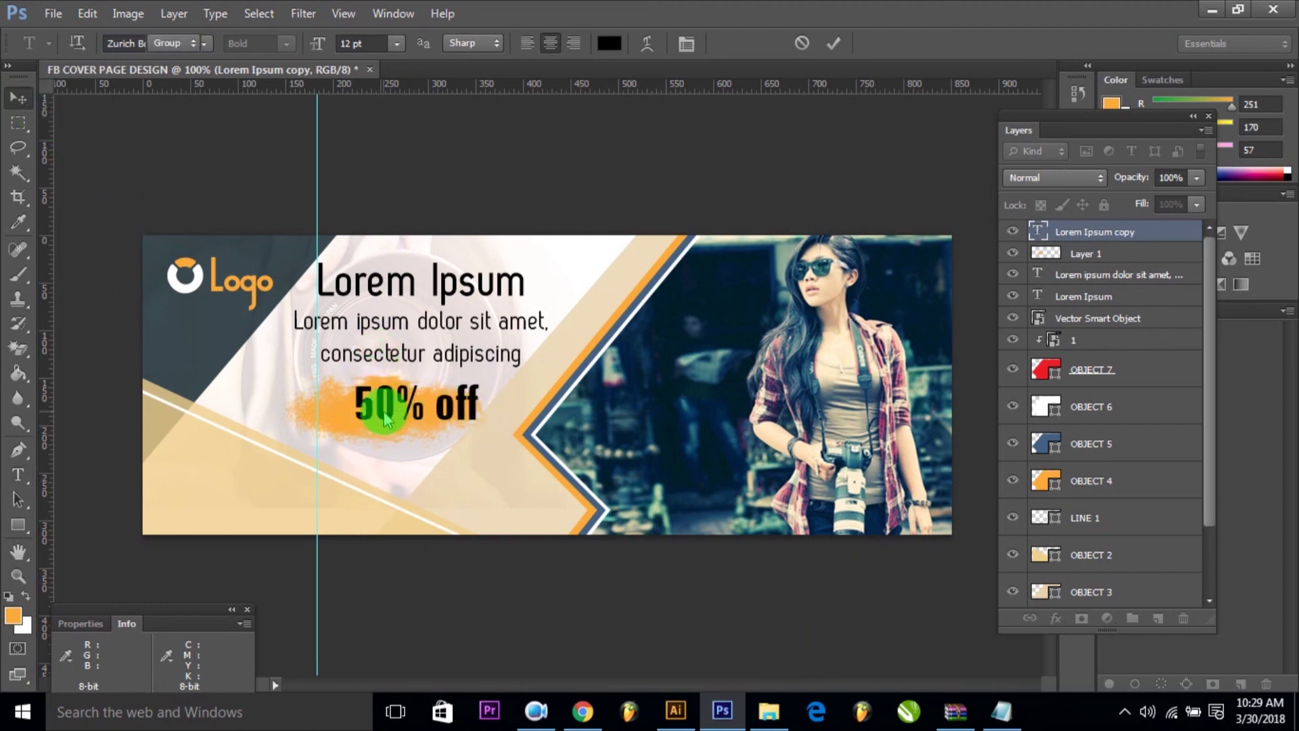
{"action": "left_click_drag", "start_coordinate": [385, 420], "coordinate": [368, 428]}
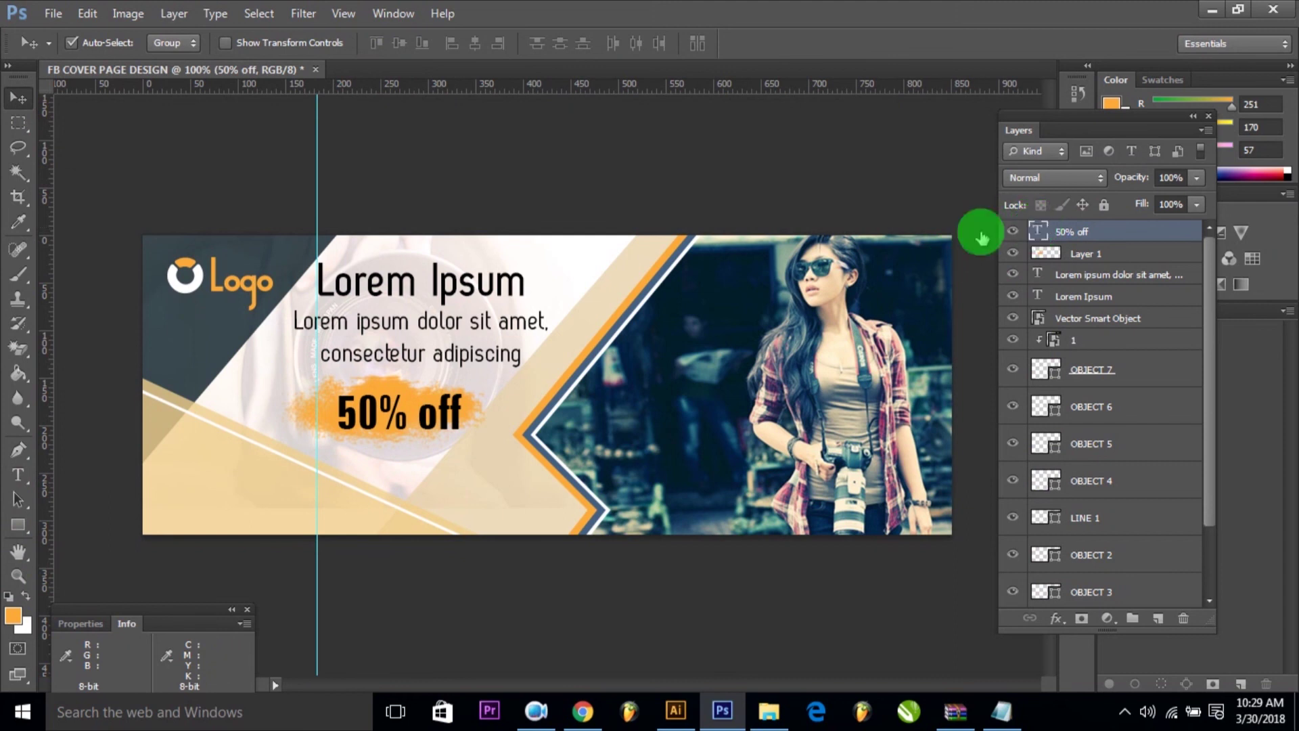
{"action": "key", "text": "t"}
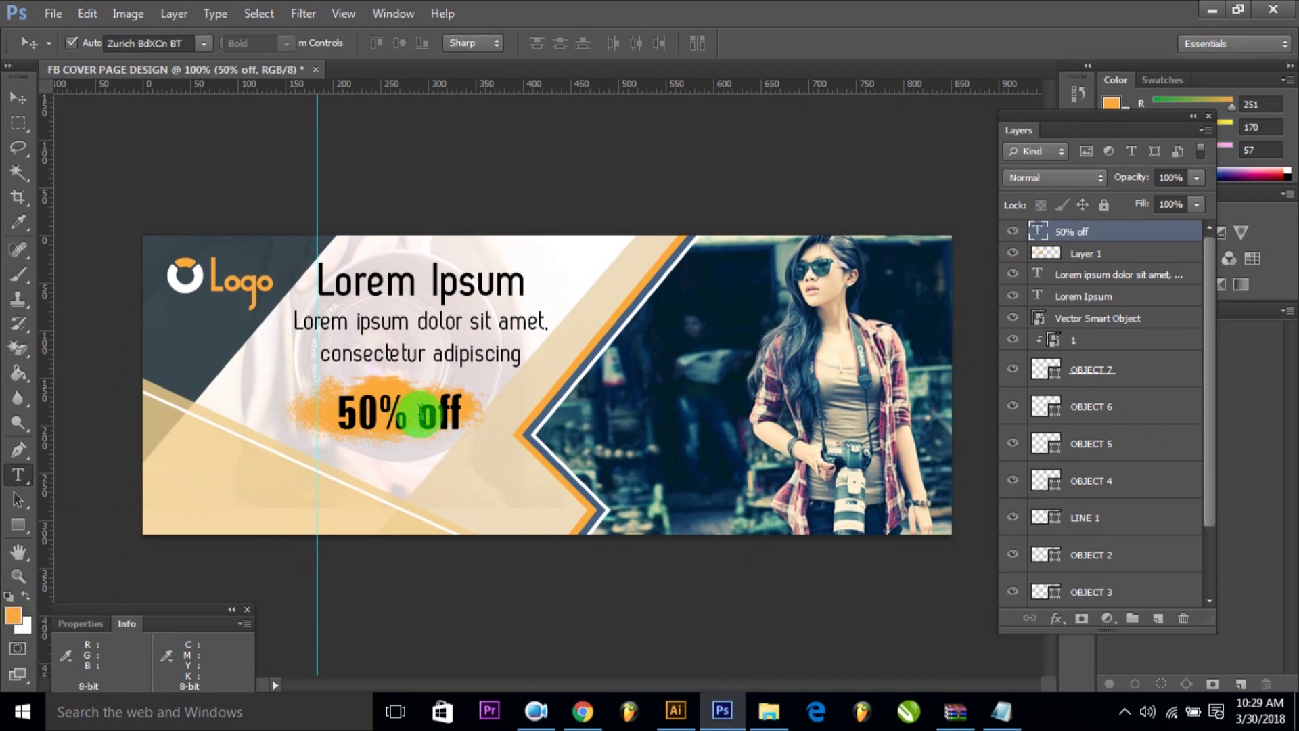
Select all the '50% off' text and pick near-white fdf5f5 as its colour.
{"action": "left_click", "coordinate": [427, 423]}
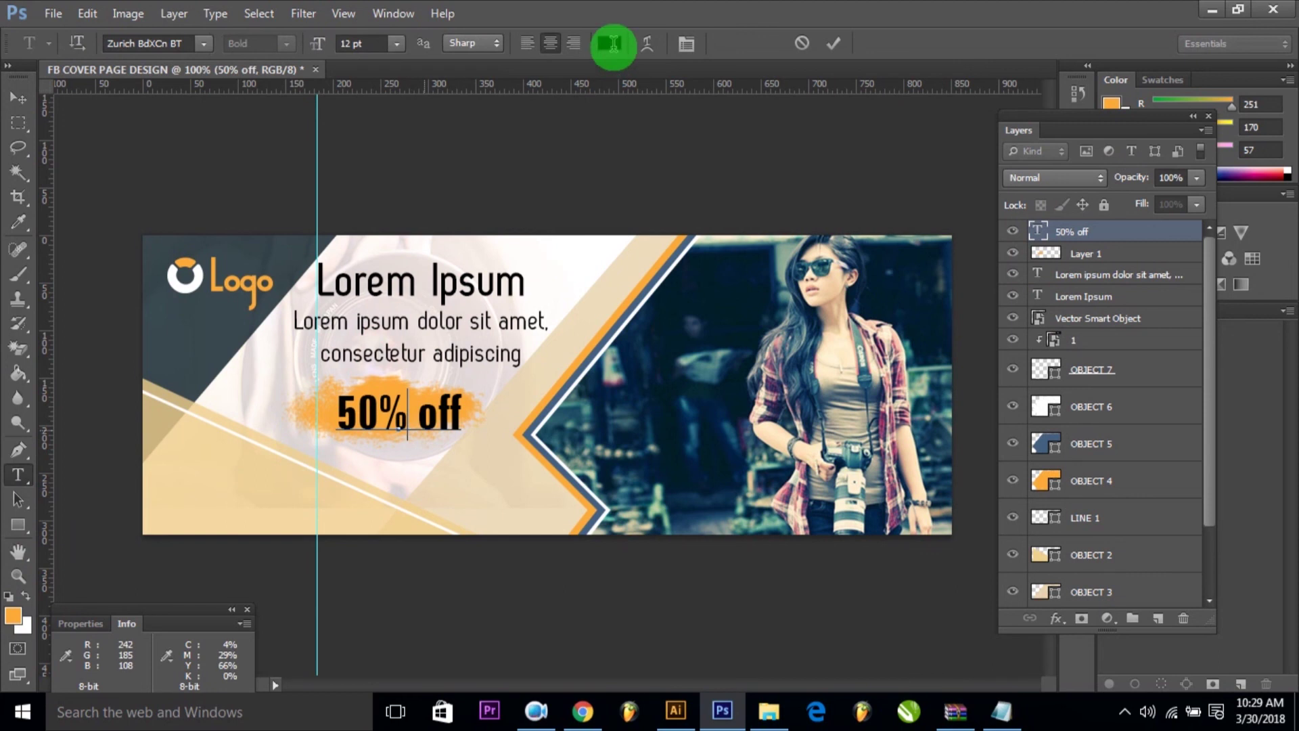
{"action": "key", "text": "ctrl+a"}
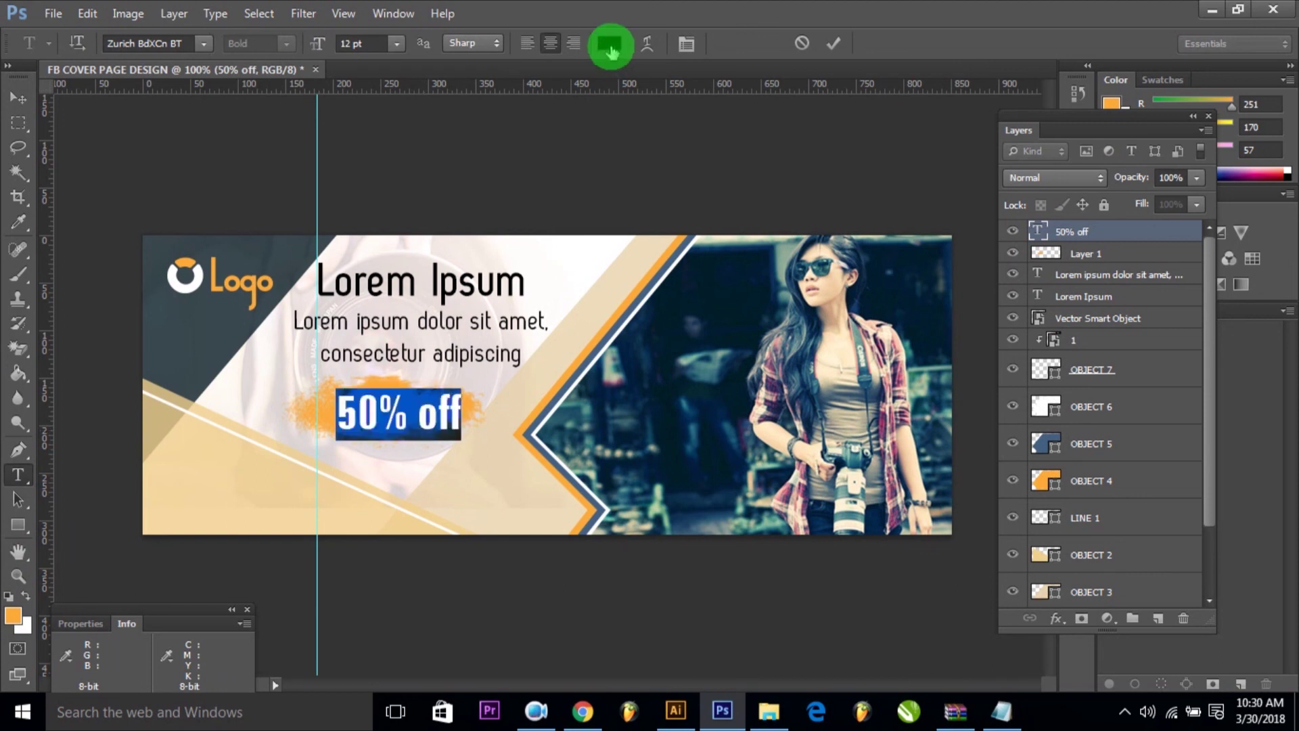
{"action": "left_click", "coordinate": [610, 45]}
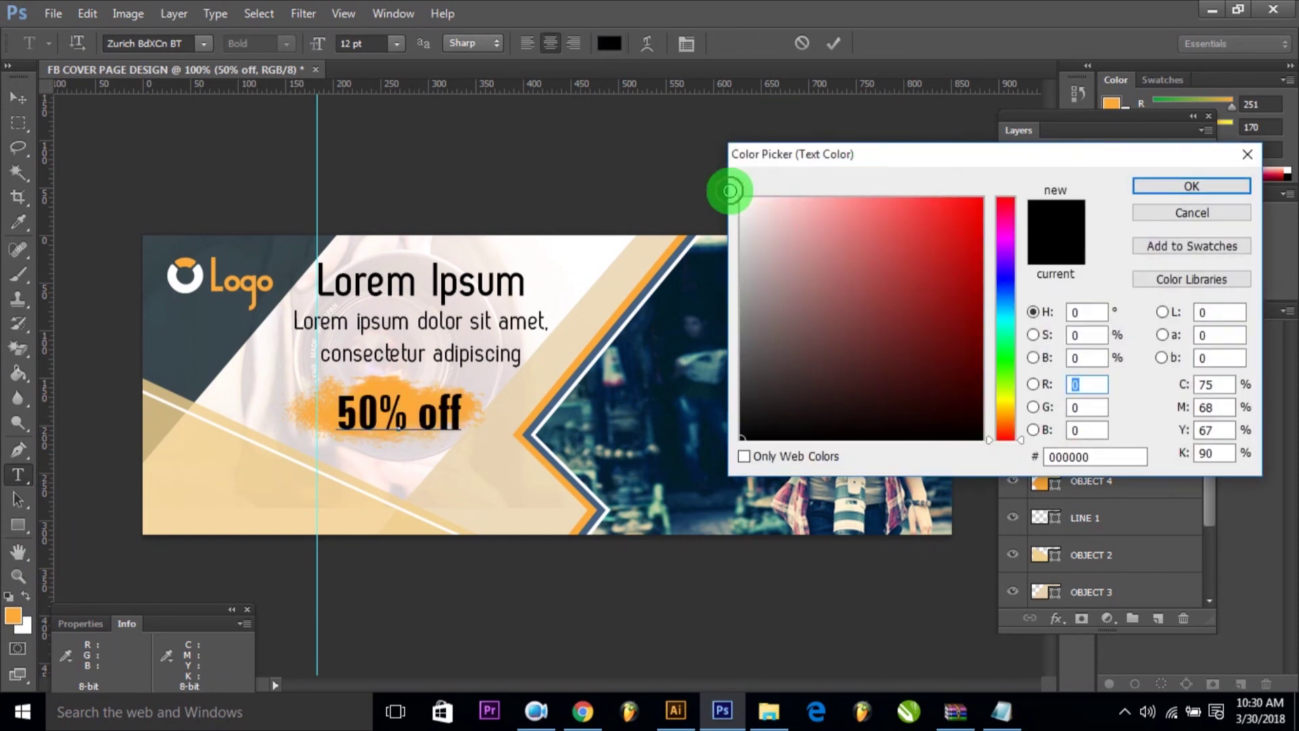
{"action": "left_click", "coordinate": [799, 191]}
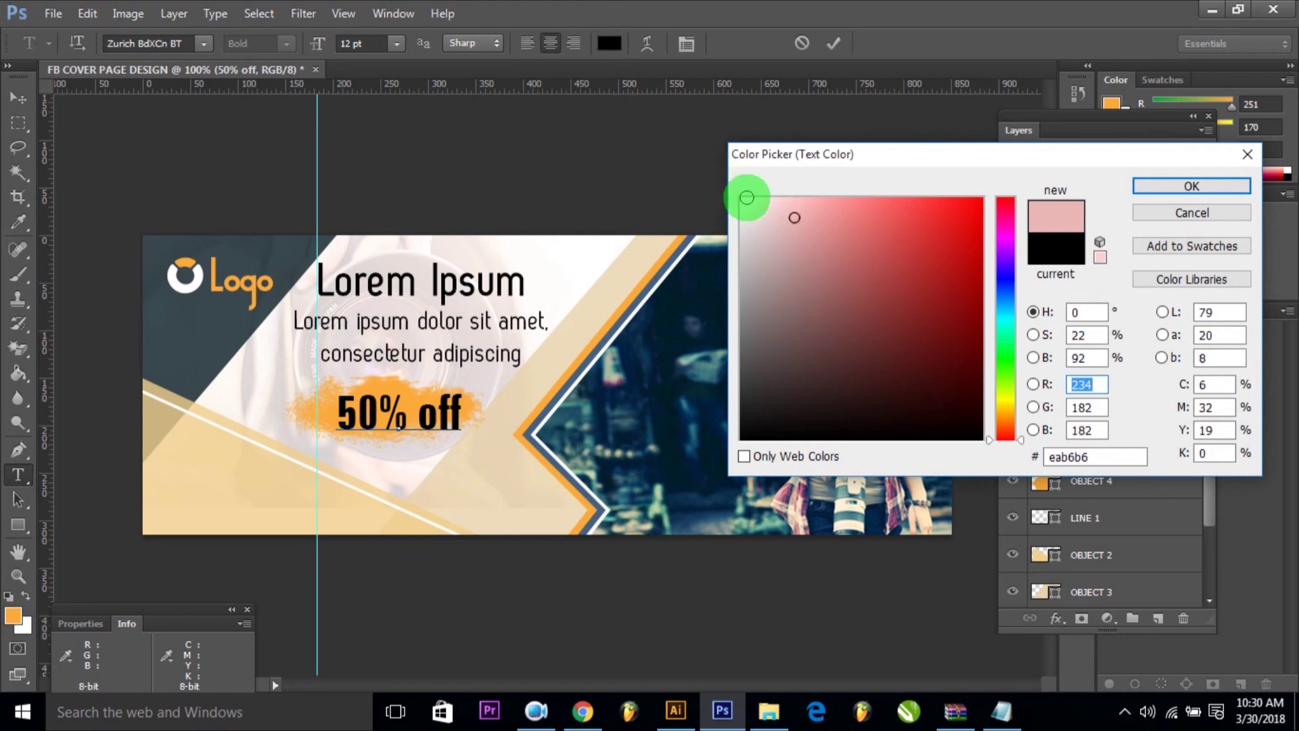
{"action": "left_click", "coordinate": [748, 199]}
{"action": "left_click_drag", "start_coordinate": [748, 198], "coordinate": [778, 206]}
{"action": "left_click", "coordinate": [748, 199]}
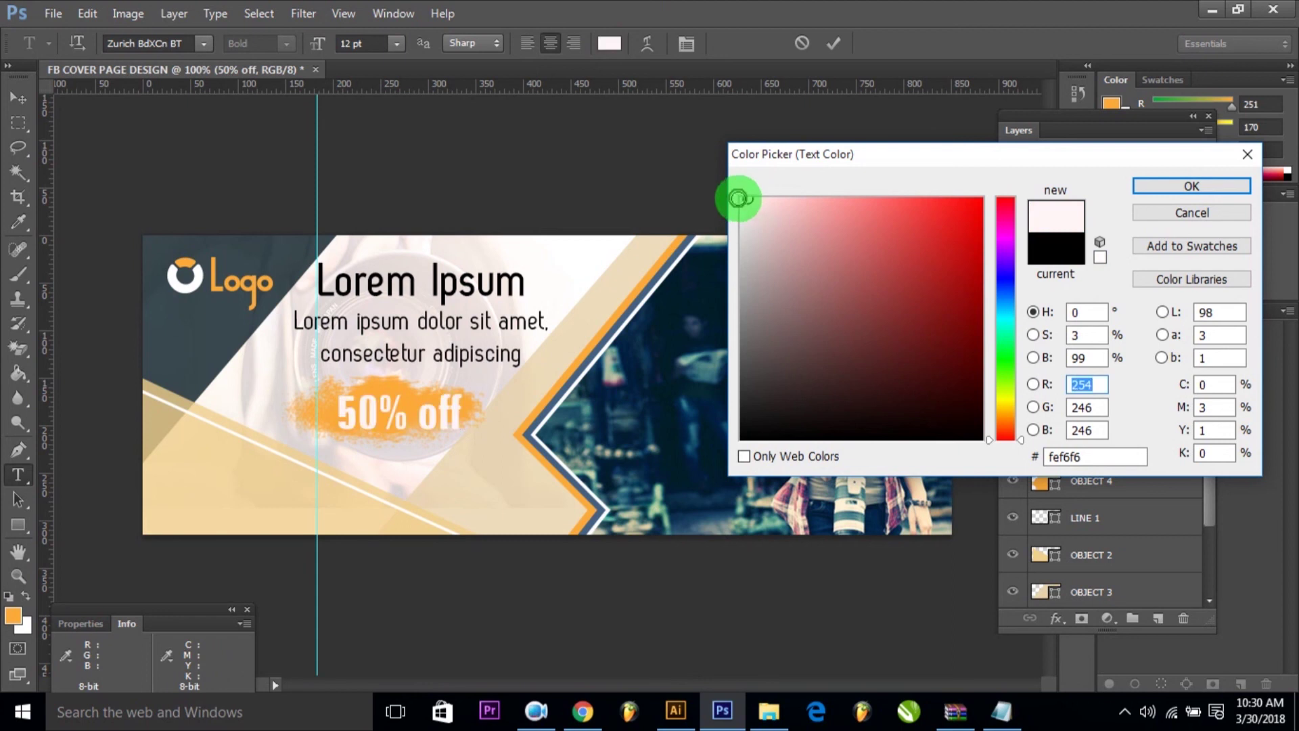
{"action": "left_click", "coordinate": [1154, 186]}
Commit the near-white colour on the '50% off' text and collapse the character settings.
{"action": "triple_click", "coordinate": [462, 423]}
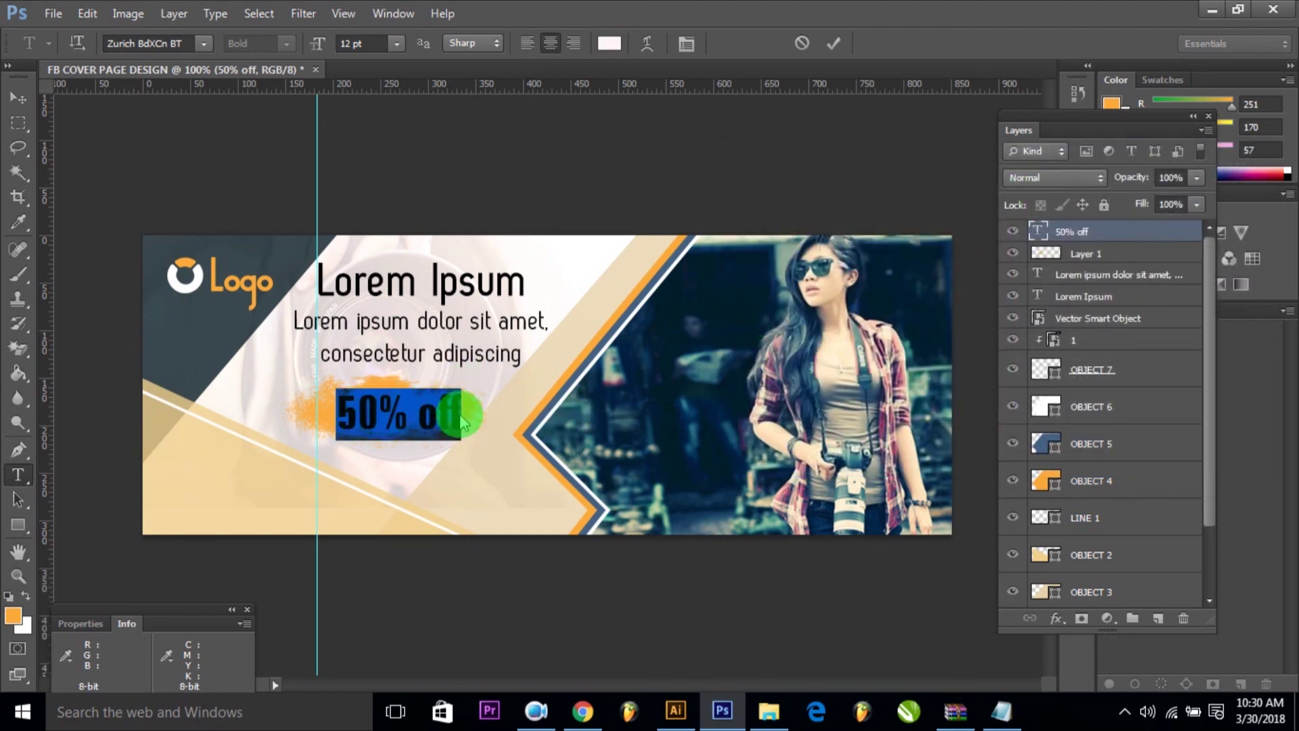
{"action": "key", "text": "ctrl+t"}
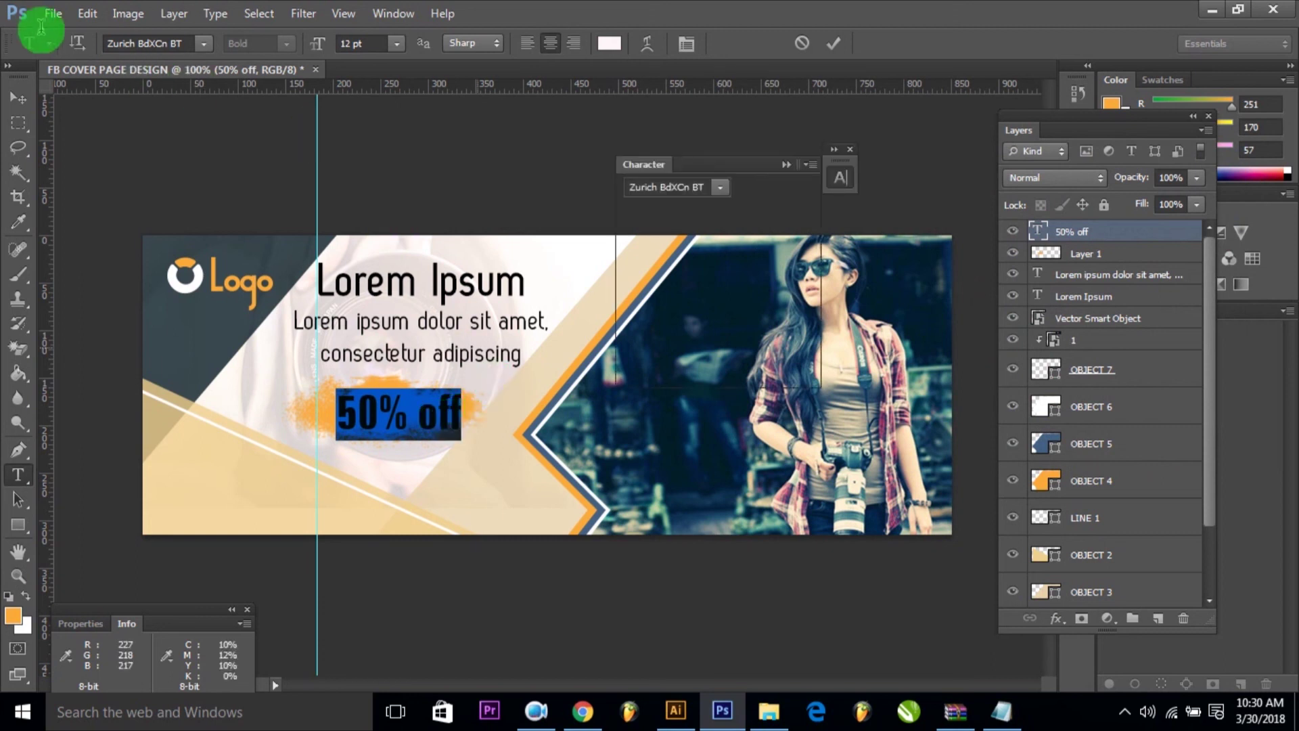
{"action": "left_click", "coordinate": [24, 103]}
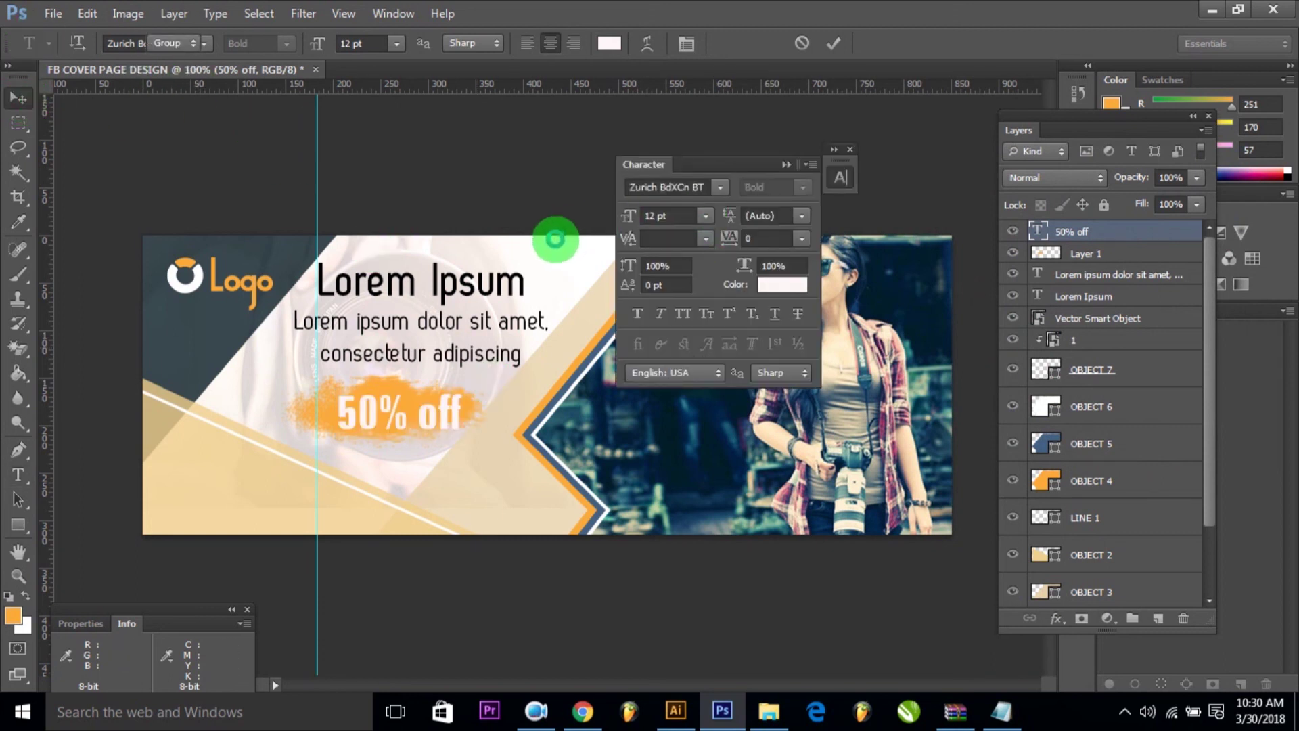
{"action": "left_click", "coordinate": [465, 437]}
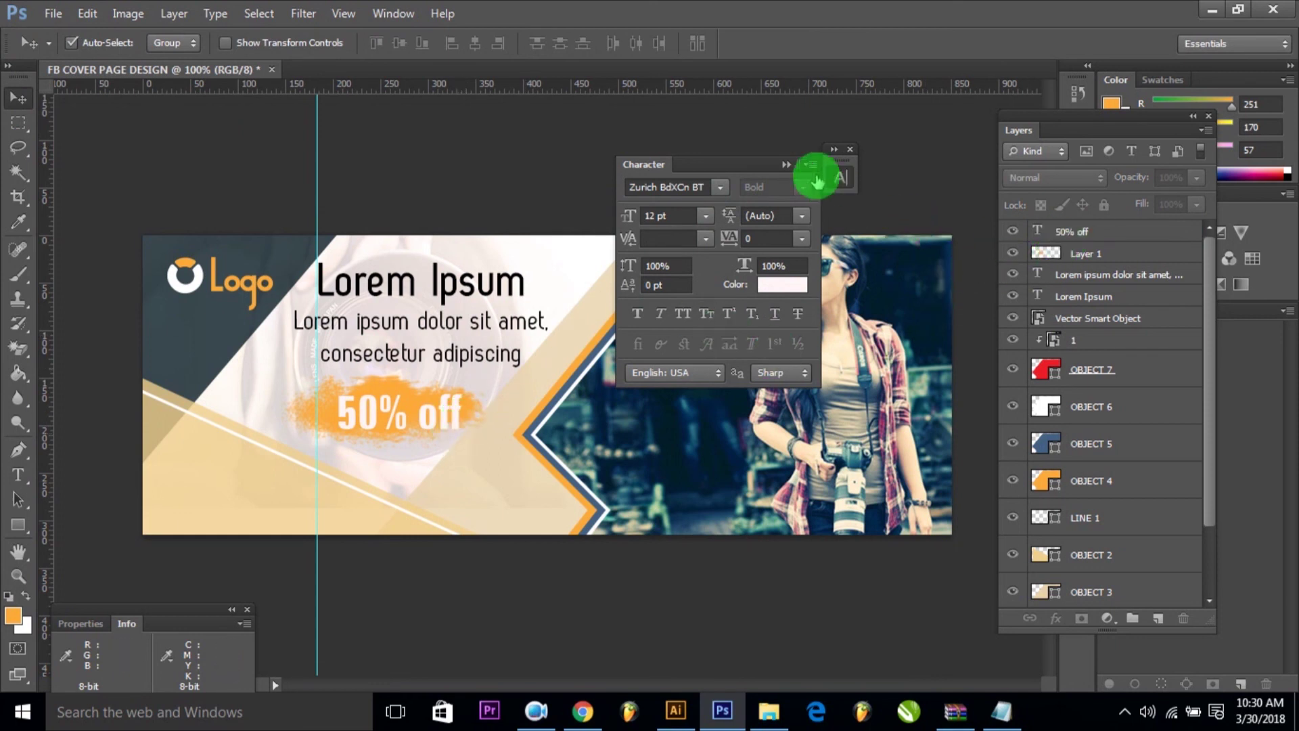
{"action": "left_click", "coordinate": [787, 166]}
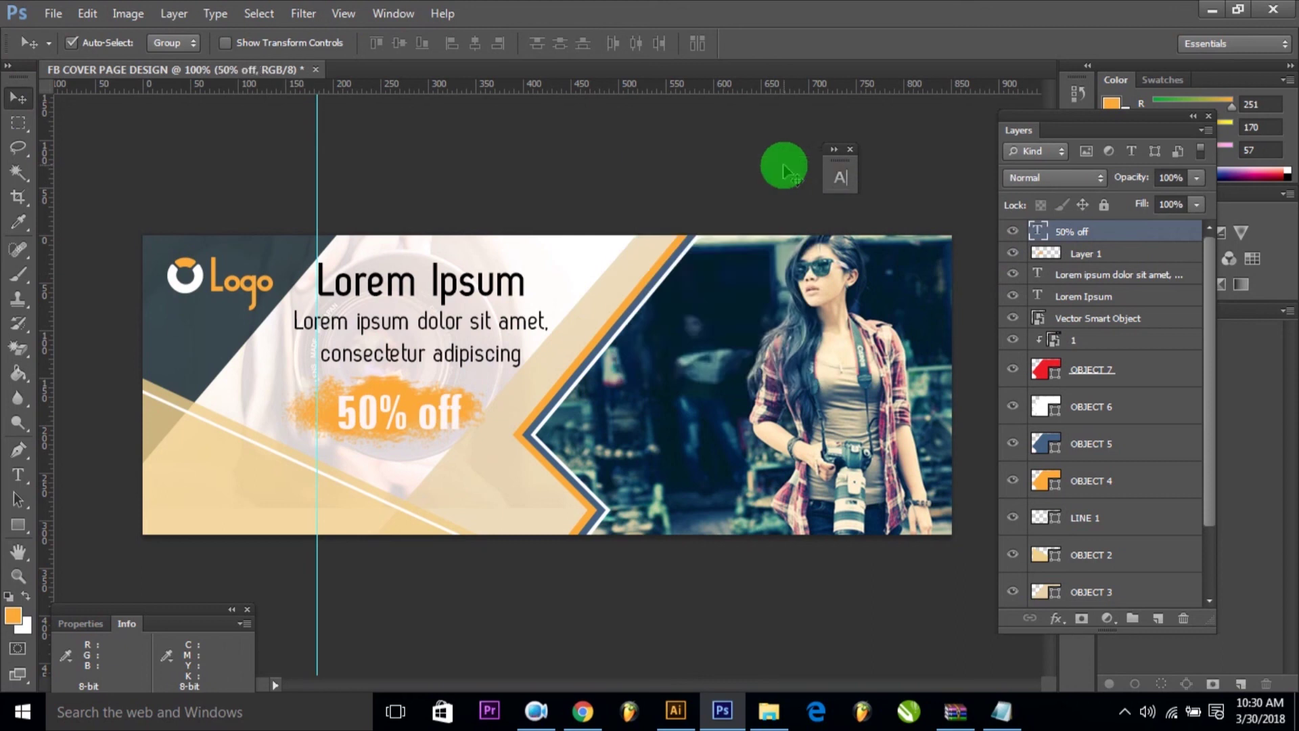
Scale the '50% off' text down to about 84%.
{"action": "key", "text": "ctrl+t"}
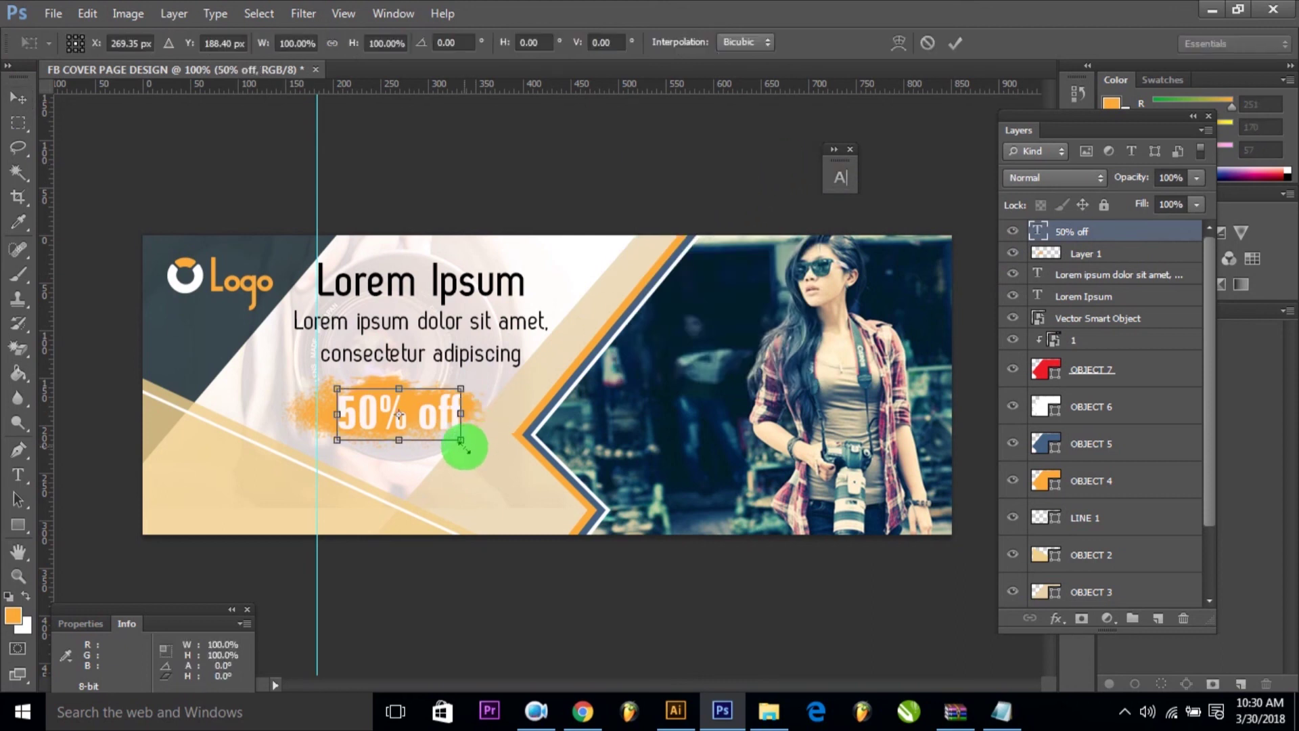
{"action": "left_click_drag", "start_coordinate": [460, 440], "coordinate": [439, 431]}
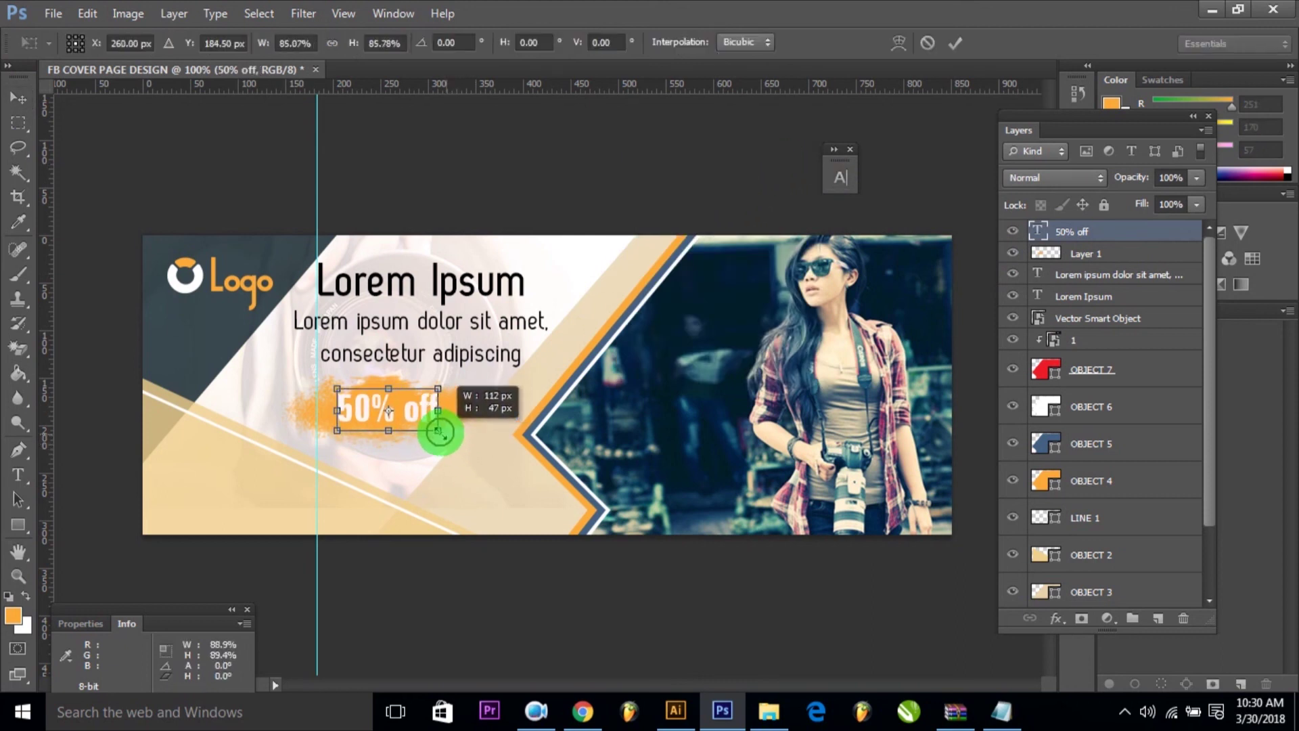
{"action": "left_click_drag", "start_coordinate": [438, 431], "coordinate": [450, 427]}
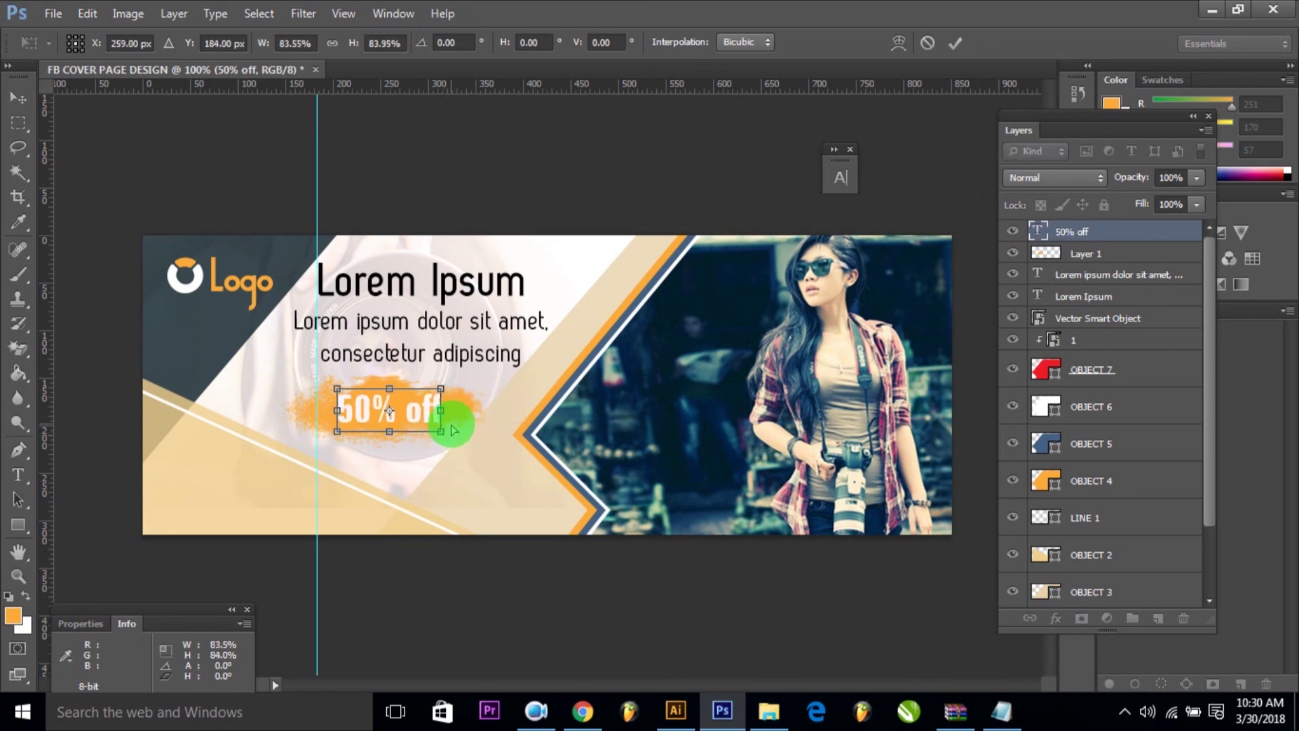
{"action": "key", "text": "Return"}
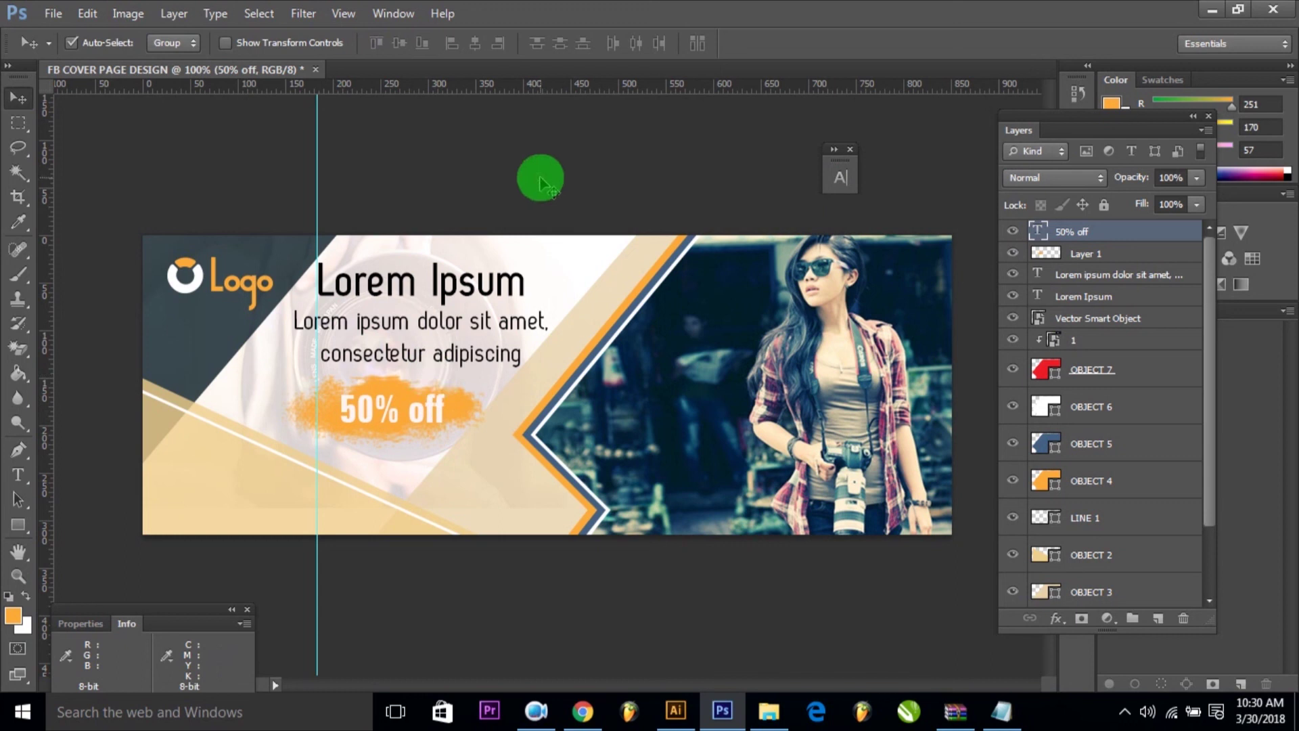
Stretch the orange brush stroke on Layer 1 to 120% width on both sides.
{"action": "left_click", "coordinate": [385, 383]}
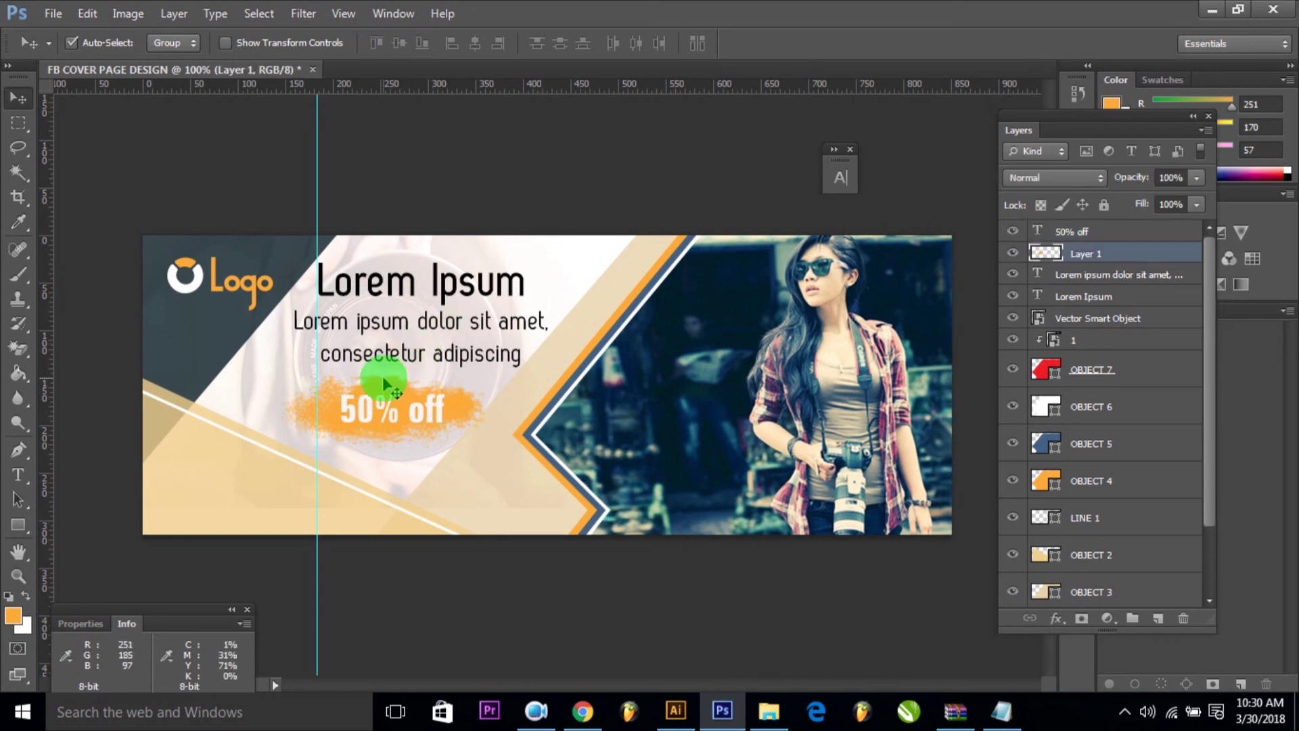
{"action": "key", "text": "ctrl+t"}
{"action": "left_click_drag", "start_coordinate": [293, 411], "coordinate": [257, 411]}
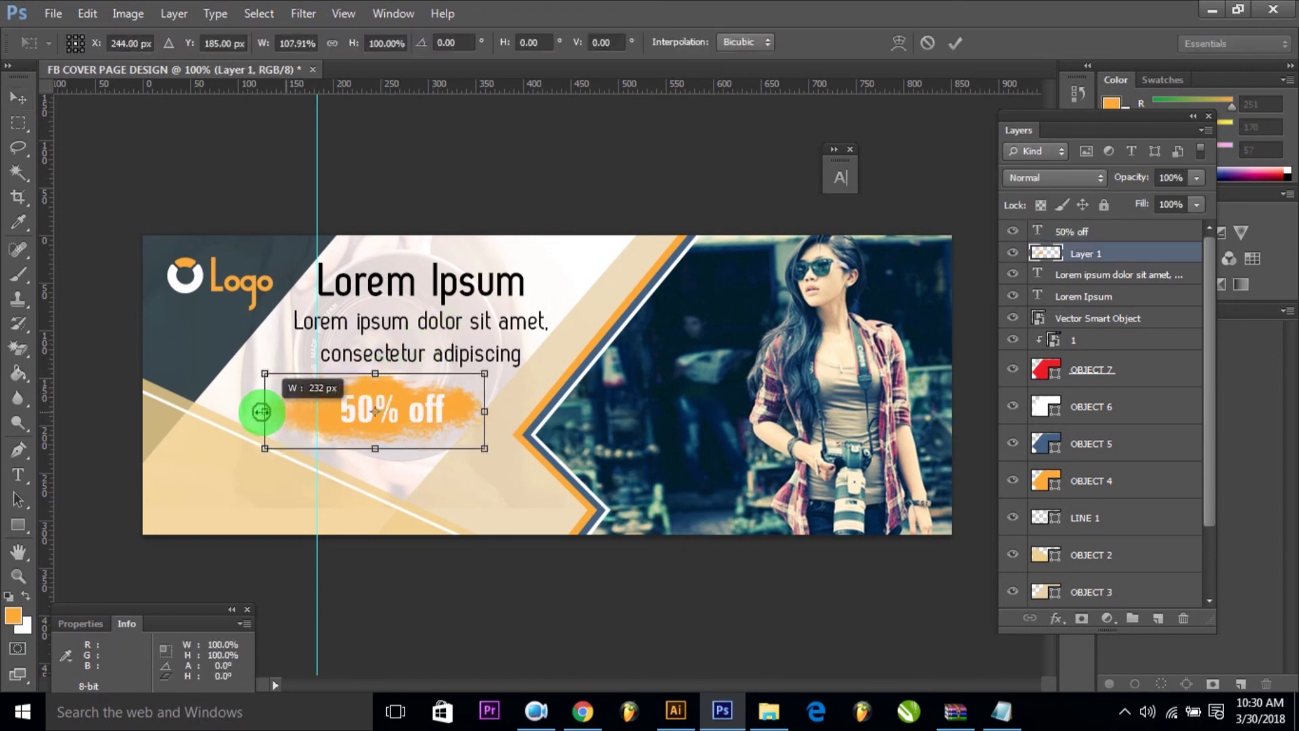
{"action": "left_click_drag", "start_coordinate": [484, 412], "coordinate": [500, 412]}
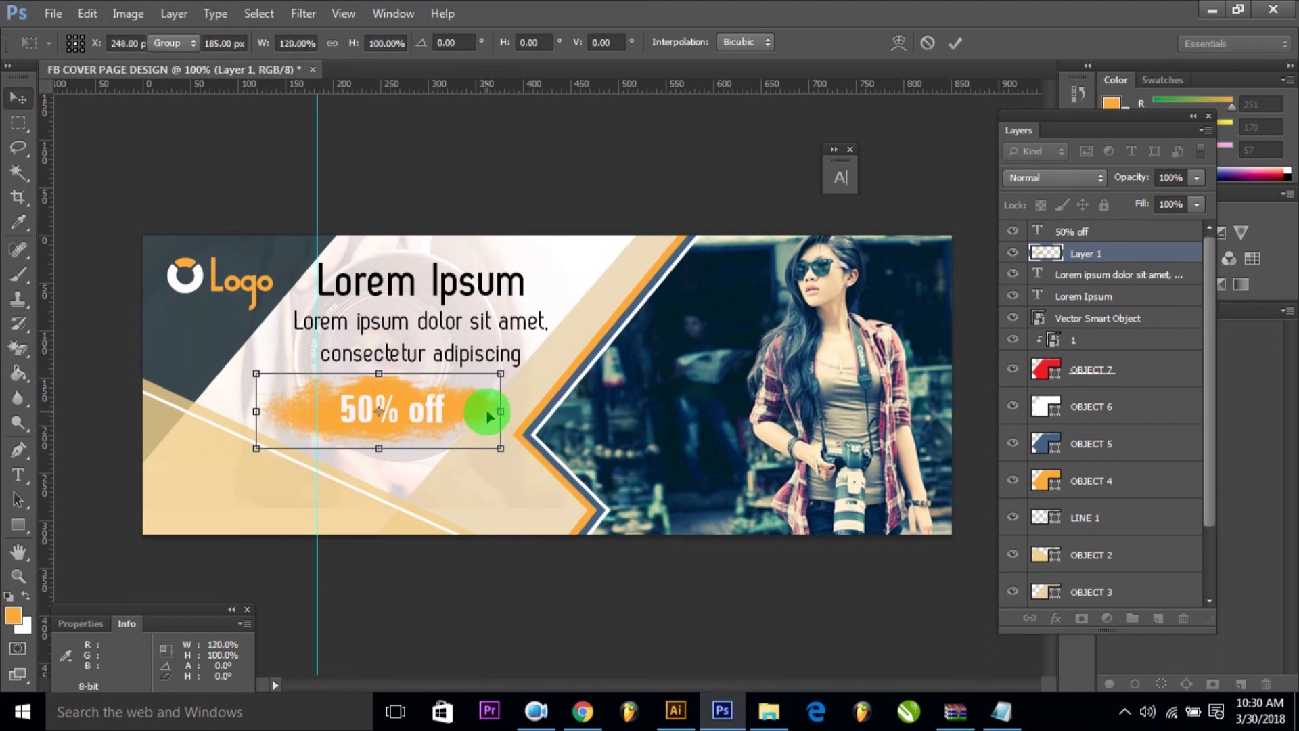
{"action": "key", "text": "Return"}
{"action": "left_click", "coordinate": [442, 408]}
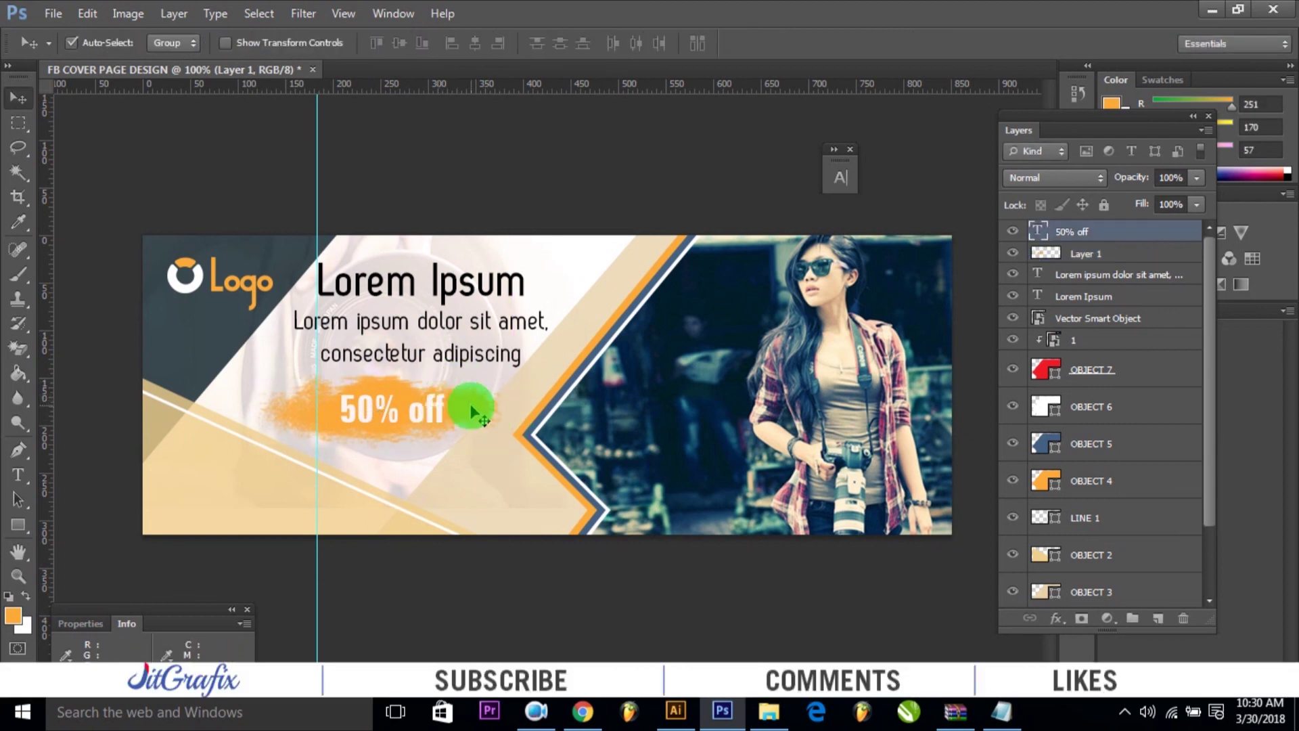
{"action": "left_click", "coordinate": [471, 412], "text": "shift"}
{"action": "left_click", "coordinate": [525, 196]}
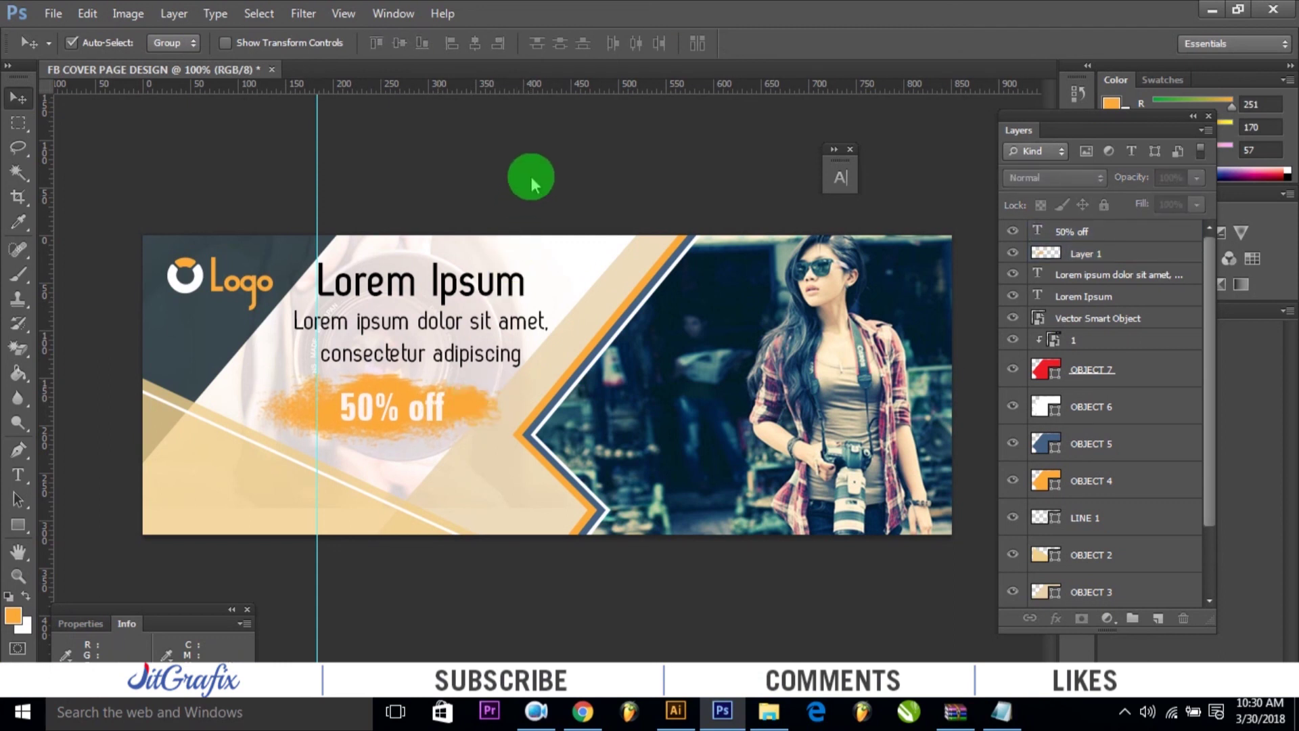
Save FB COVER PAGE DESIGN as a Photoshop (*.PSD) file in the fb banner folder.
{"action": "key", "text": "ctrl+s"}
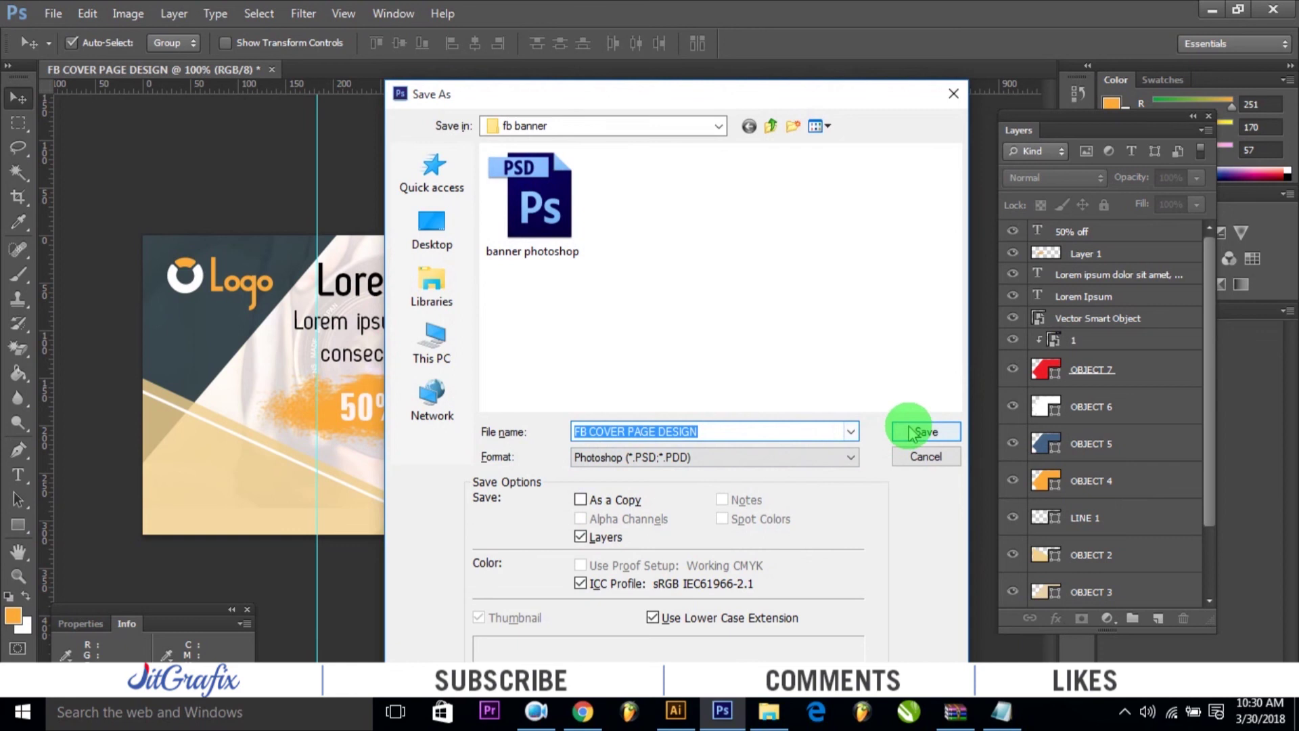
{"action": "left_click", "coordinate": [914, 432]}
{"action": "left_click", "coordinate": [856, 209]}
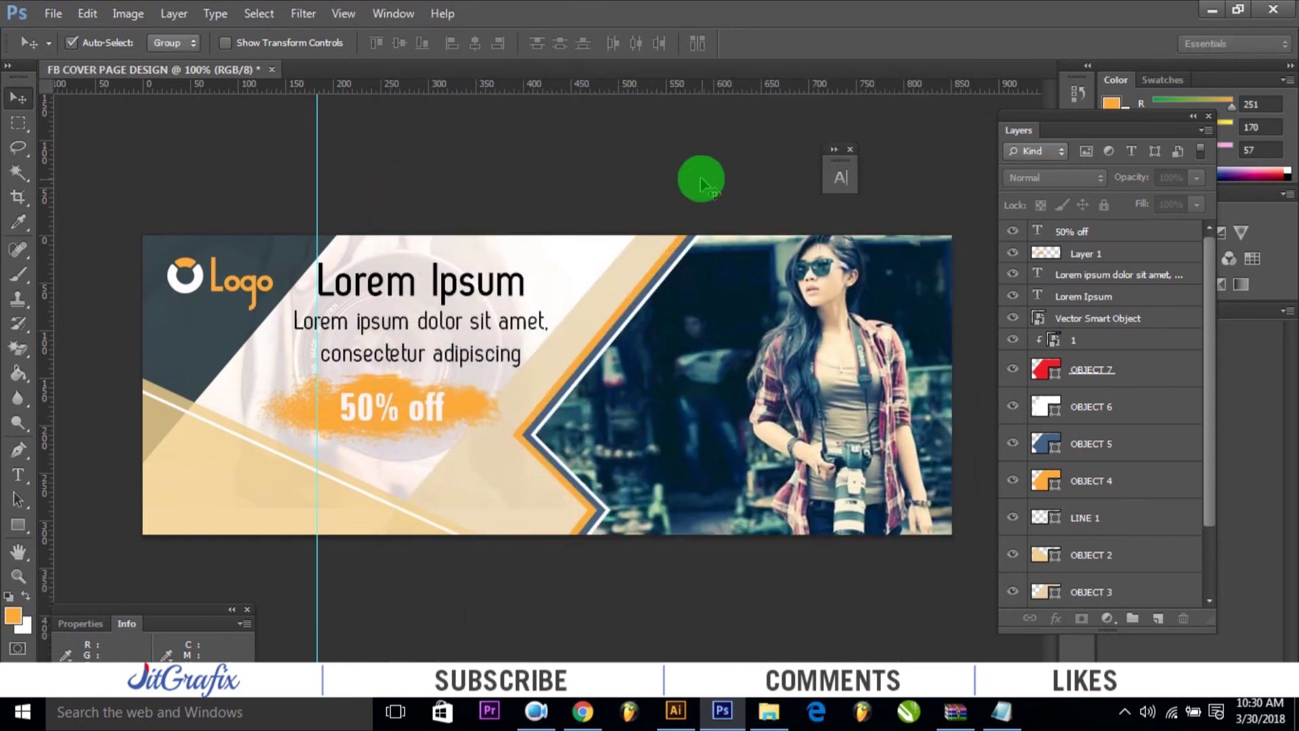